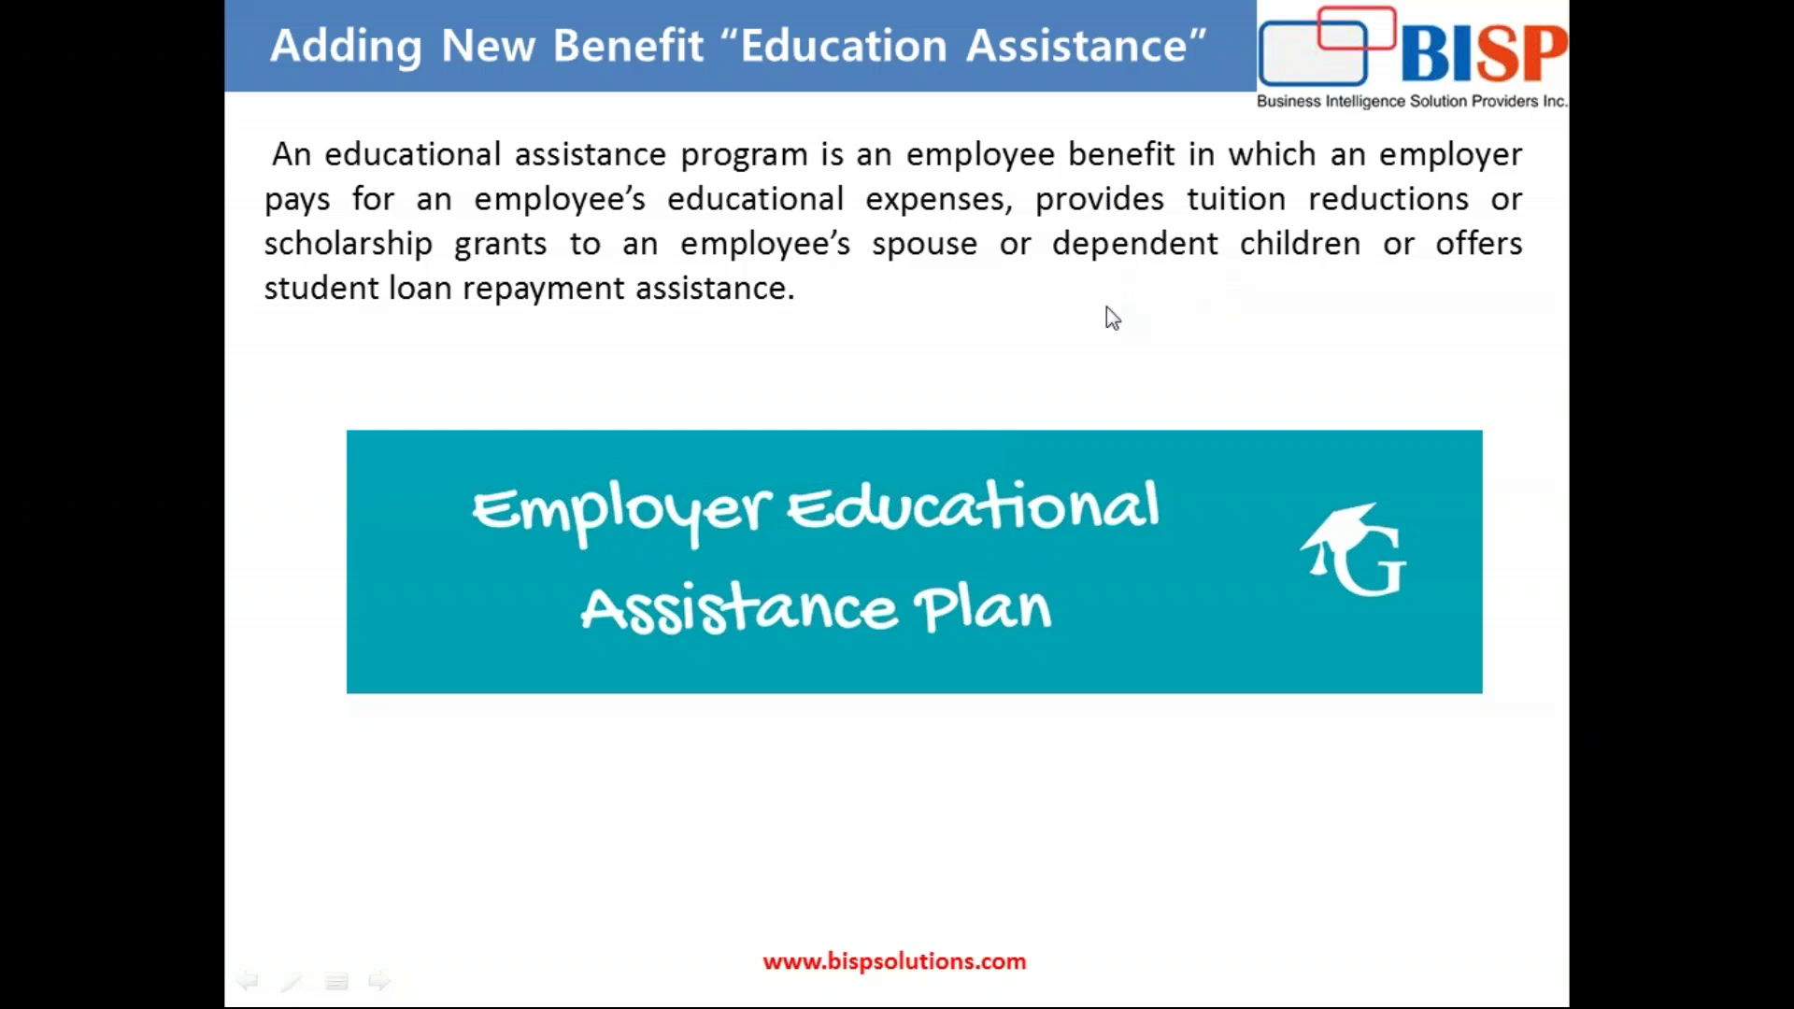
# Step: Leave the slide show, switch to Oracle EPM Cloud Planning in Firefox, and open the Dimensions editor in full-screen view
pyautogui.press('Escape')
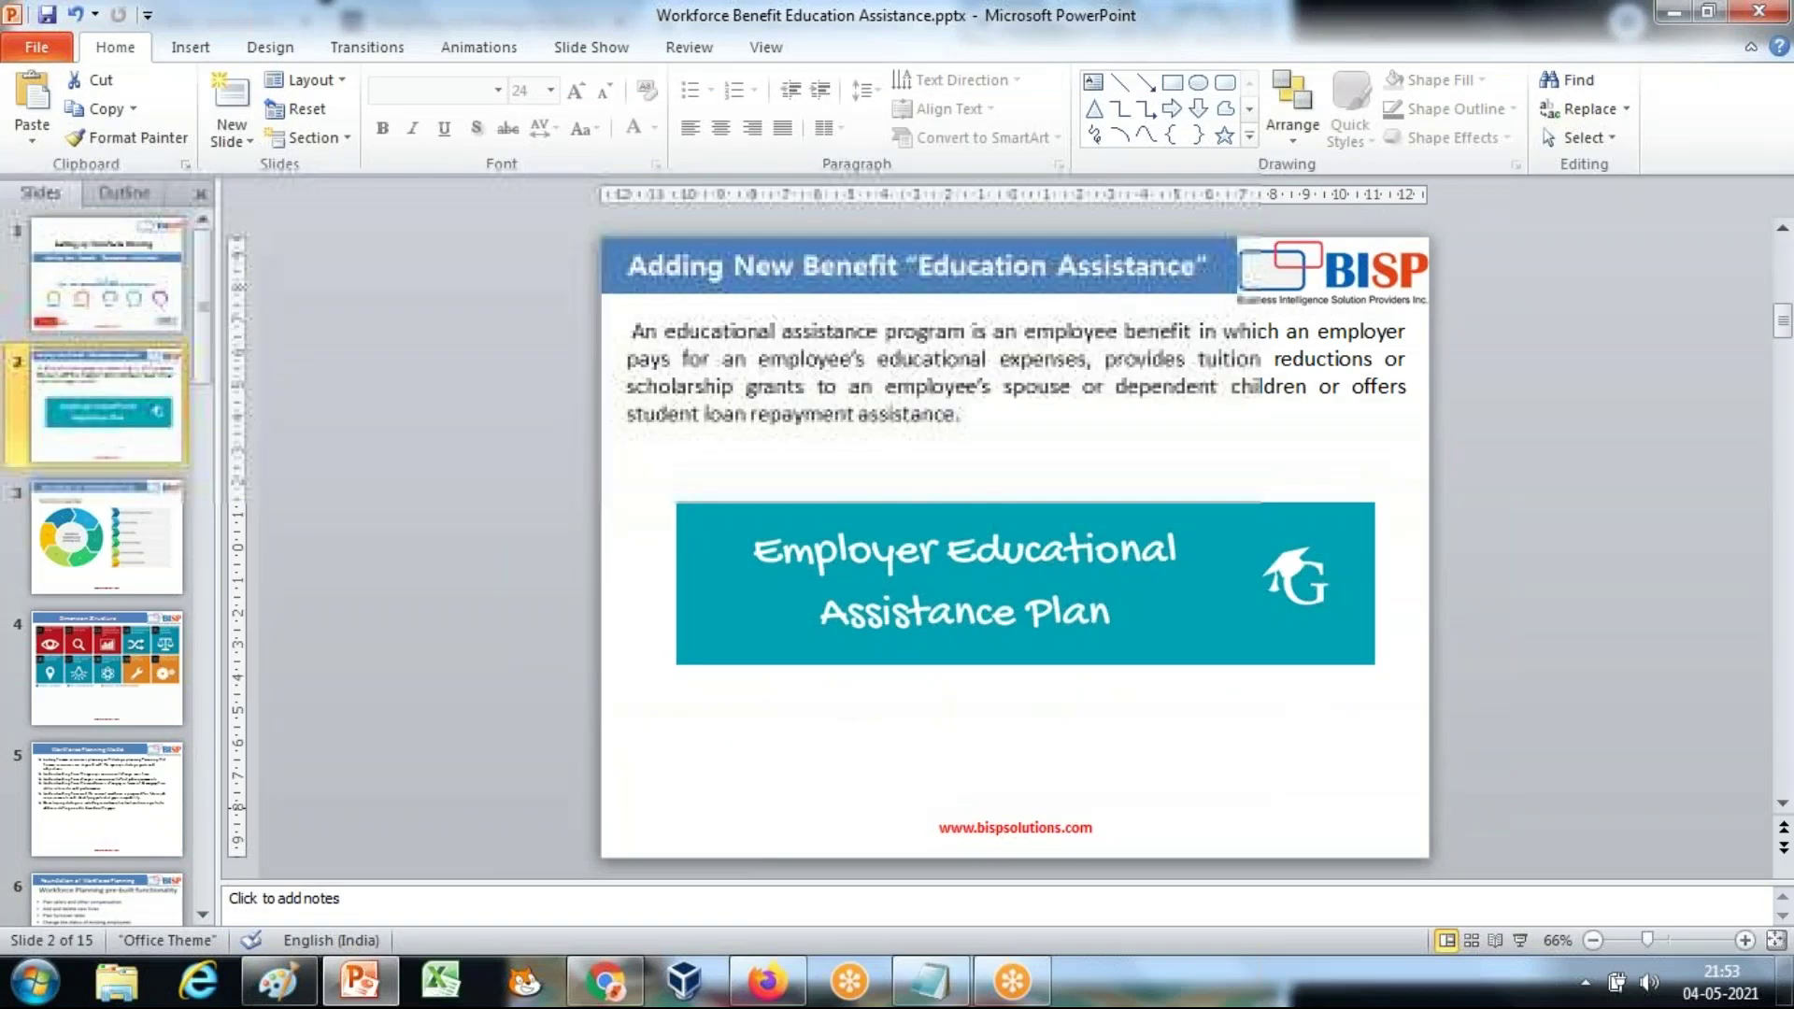
pyautogui.click(768, 981)
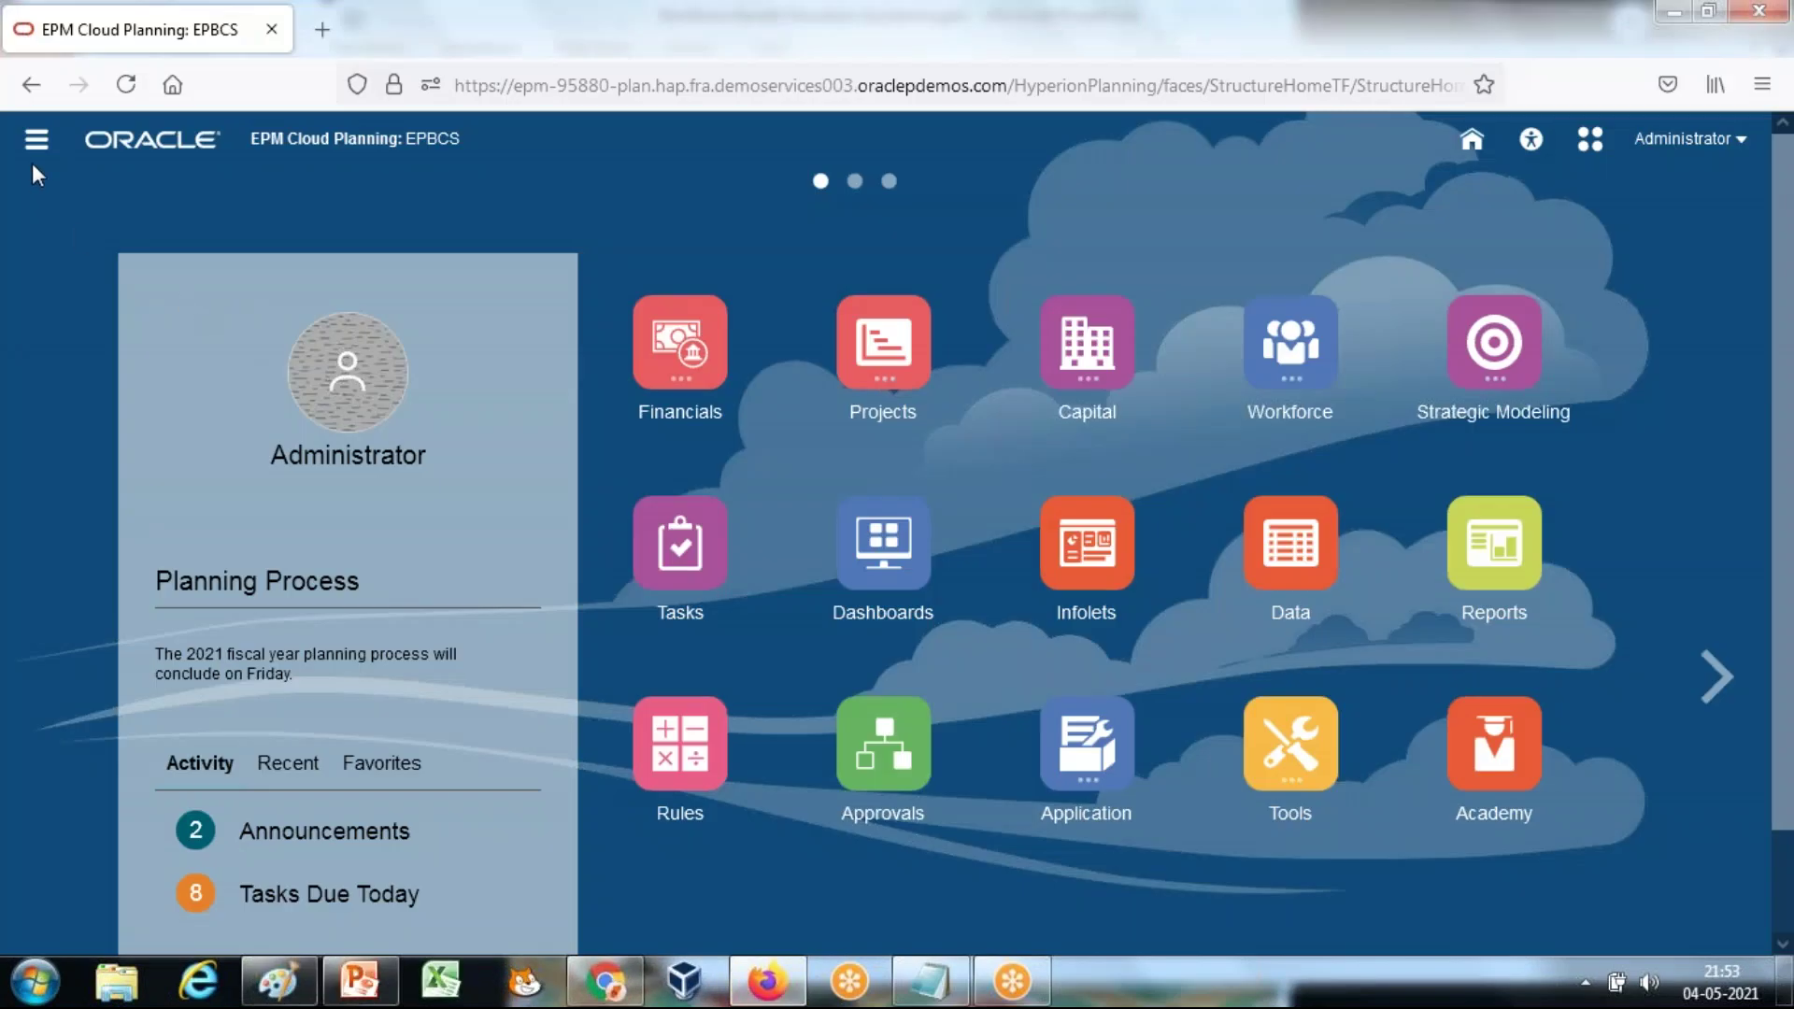
pyautogui.click(37, 145)
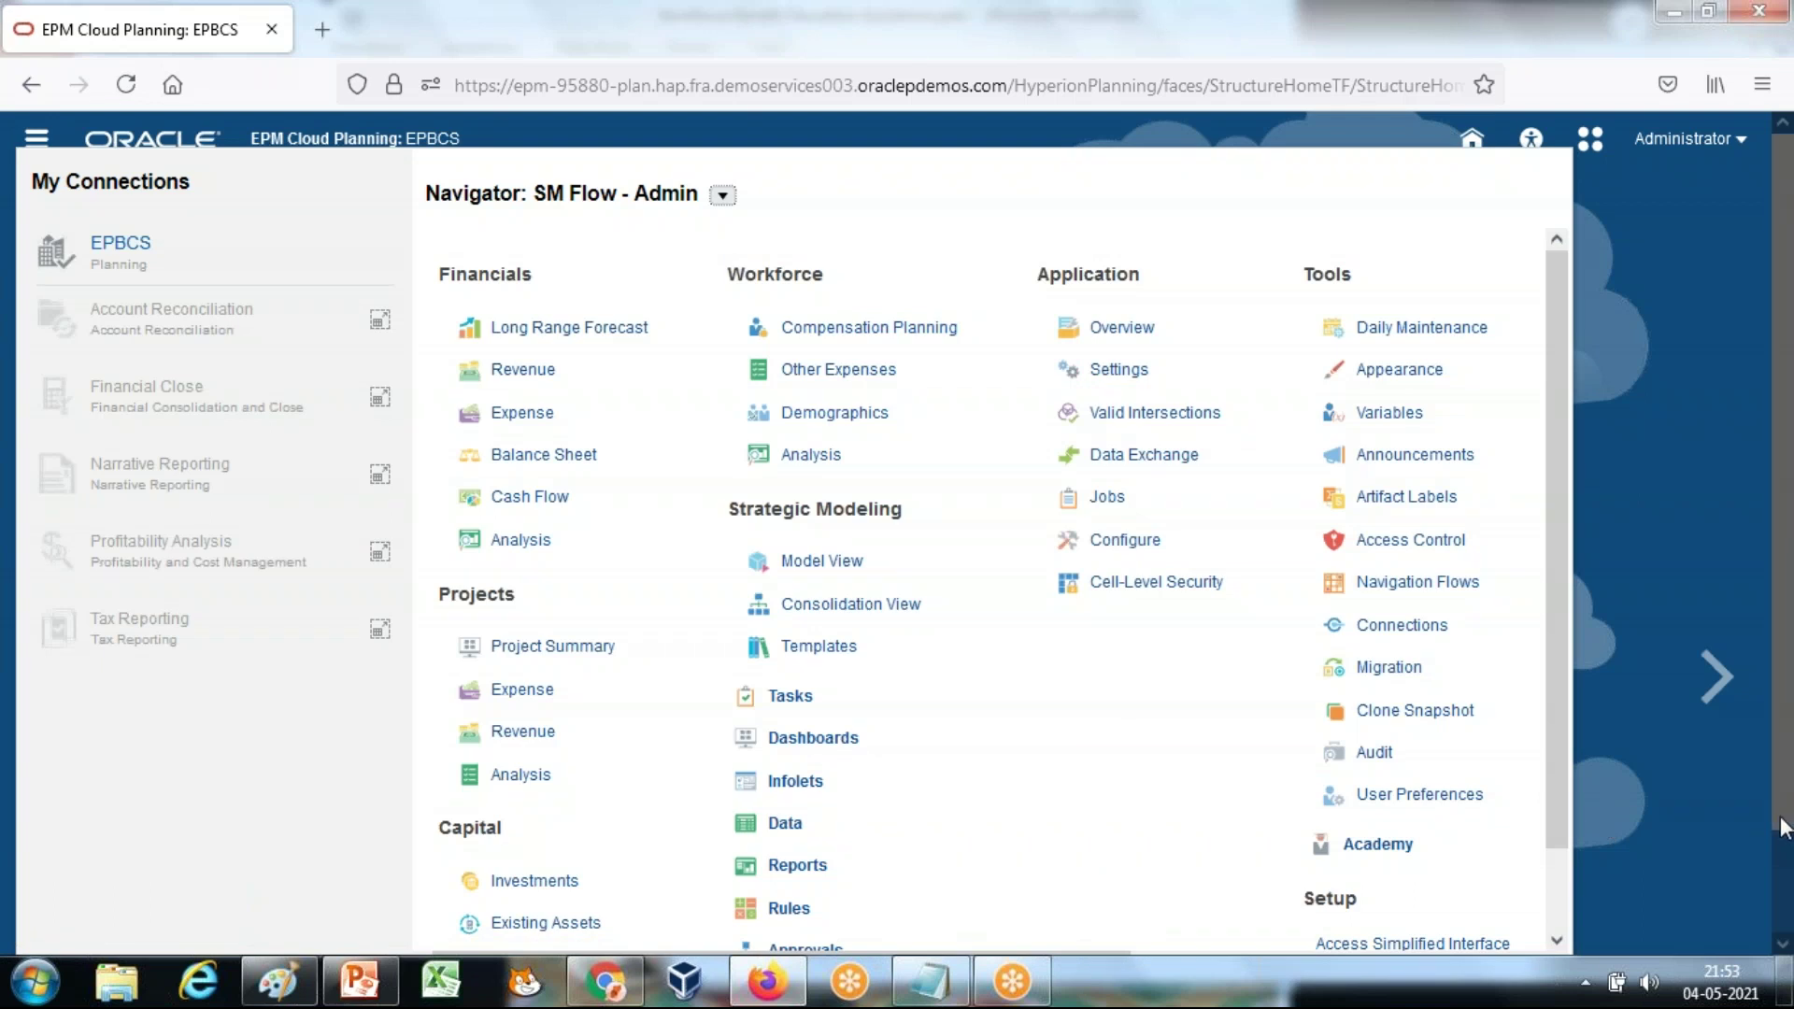
pyautogui.scroll(-1, 1780, 862)
pyautogui.click(1780, 861)
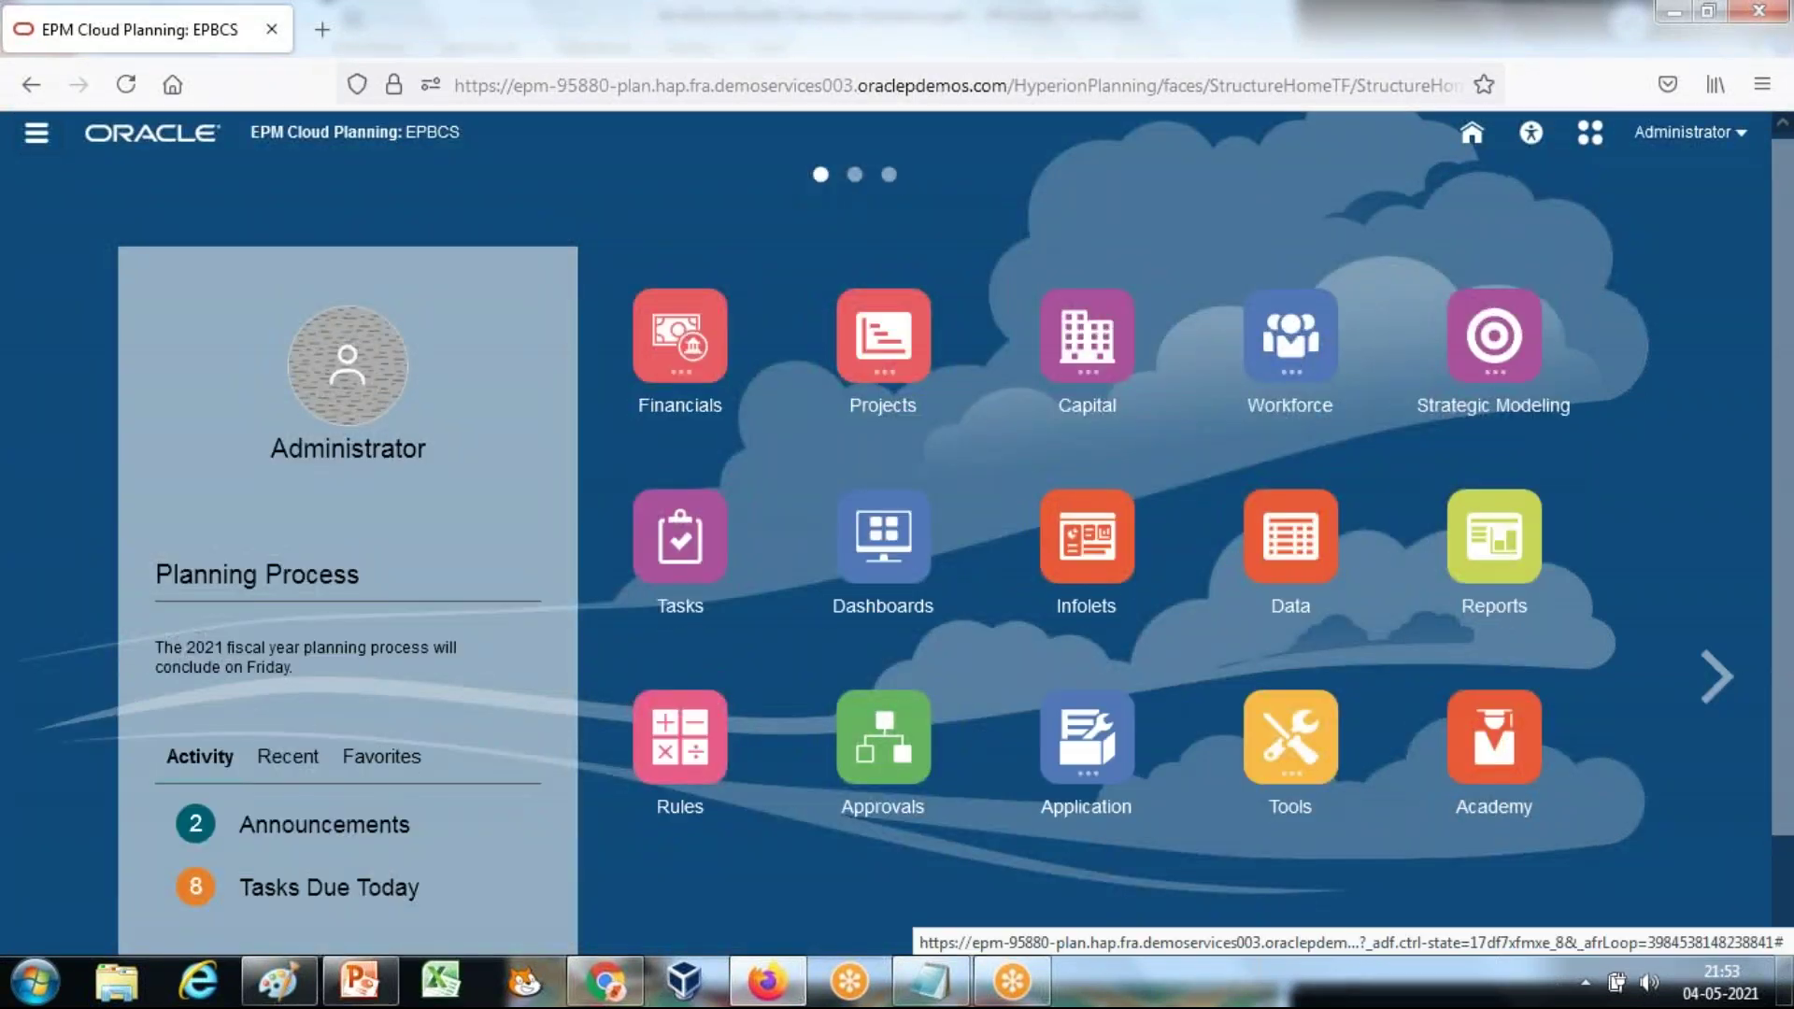
pyautogui.press('F11')
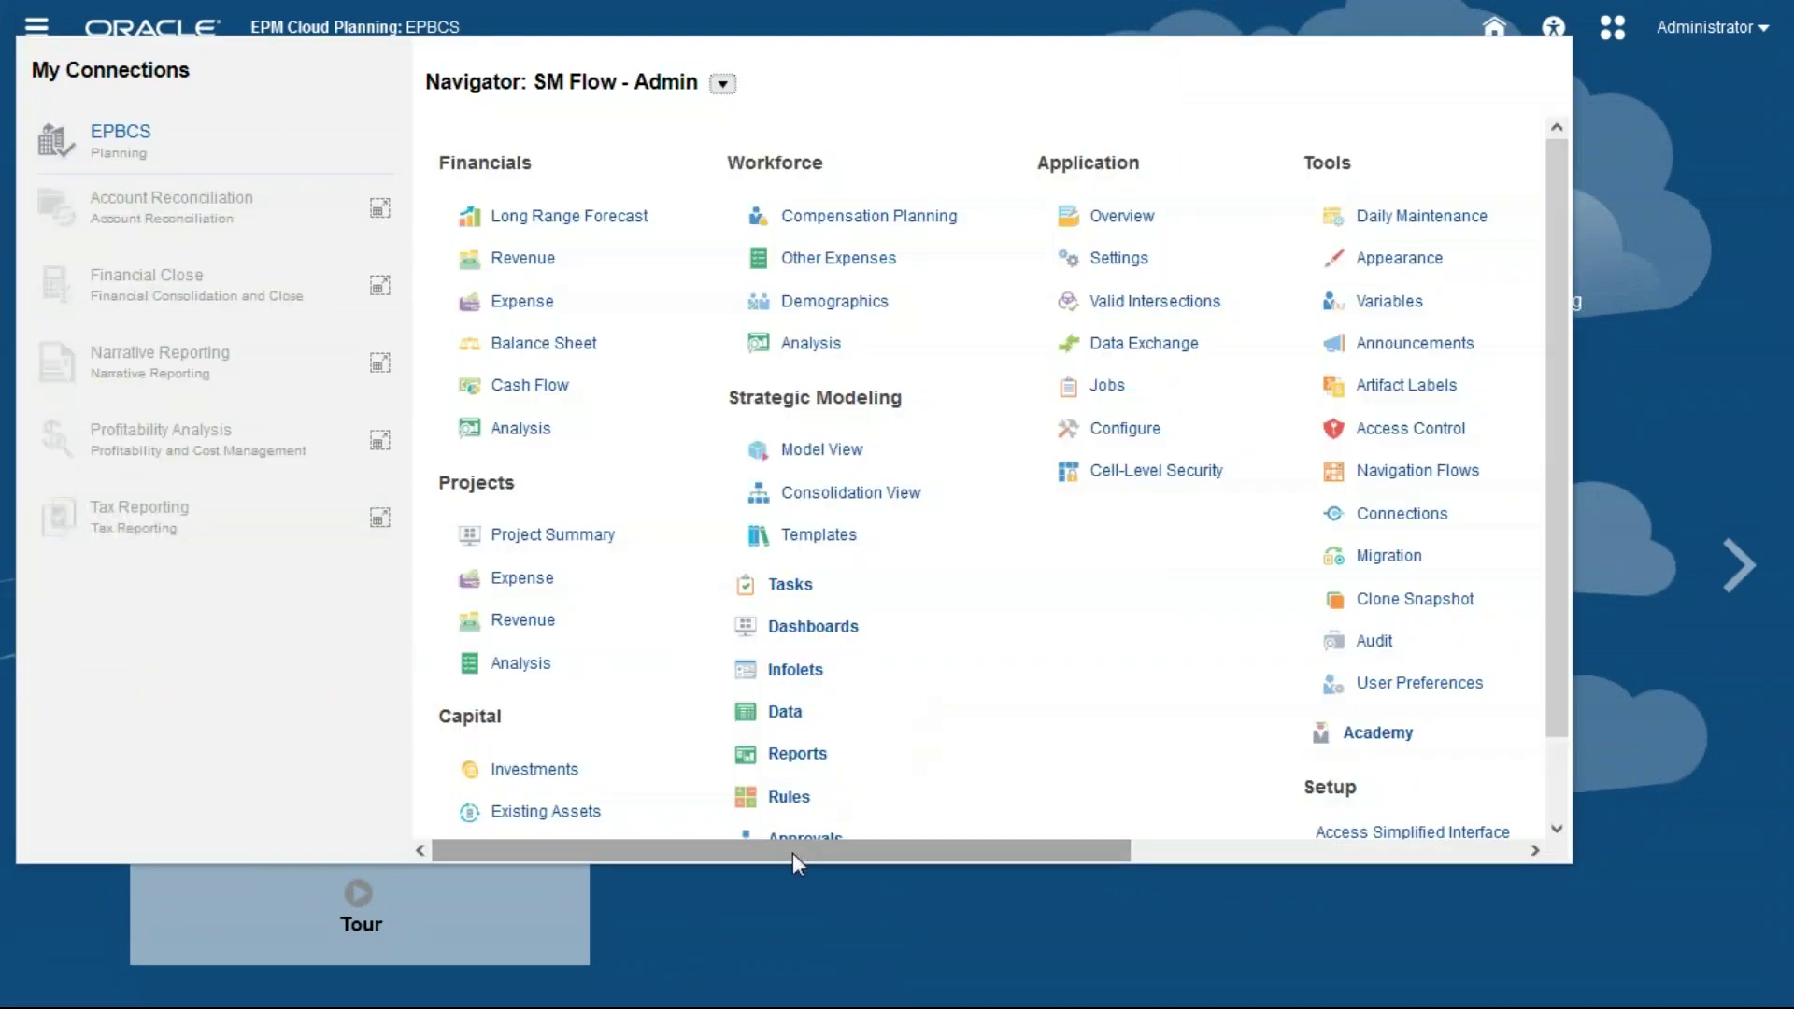
pyautogui.moveTo(793, 853); pyautogui.dragTo(1245, 854)
pyautogui.click(1151, 385)
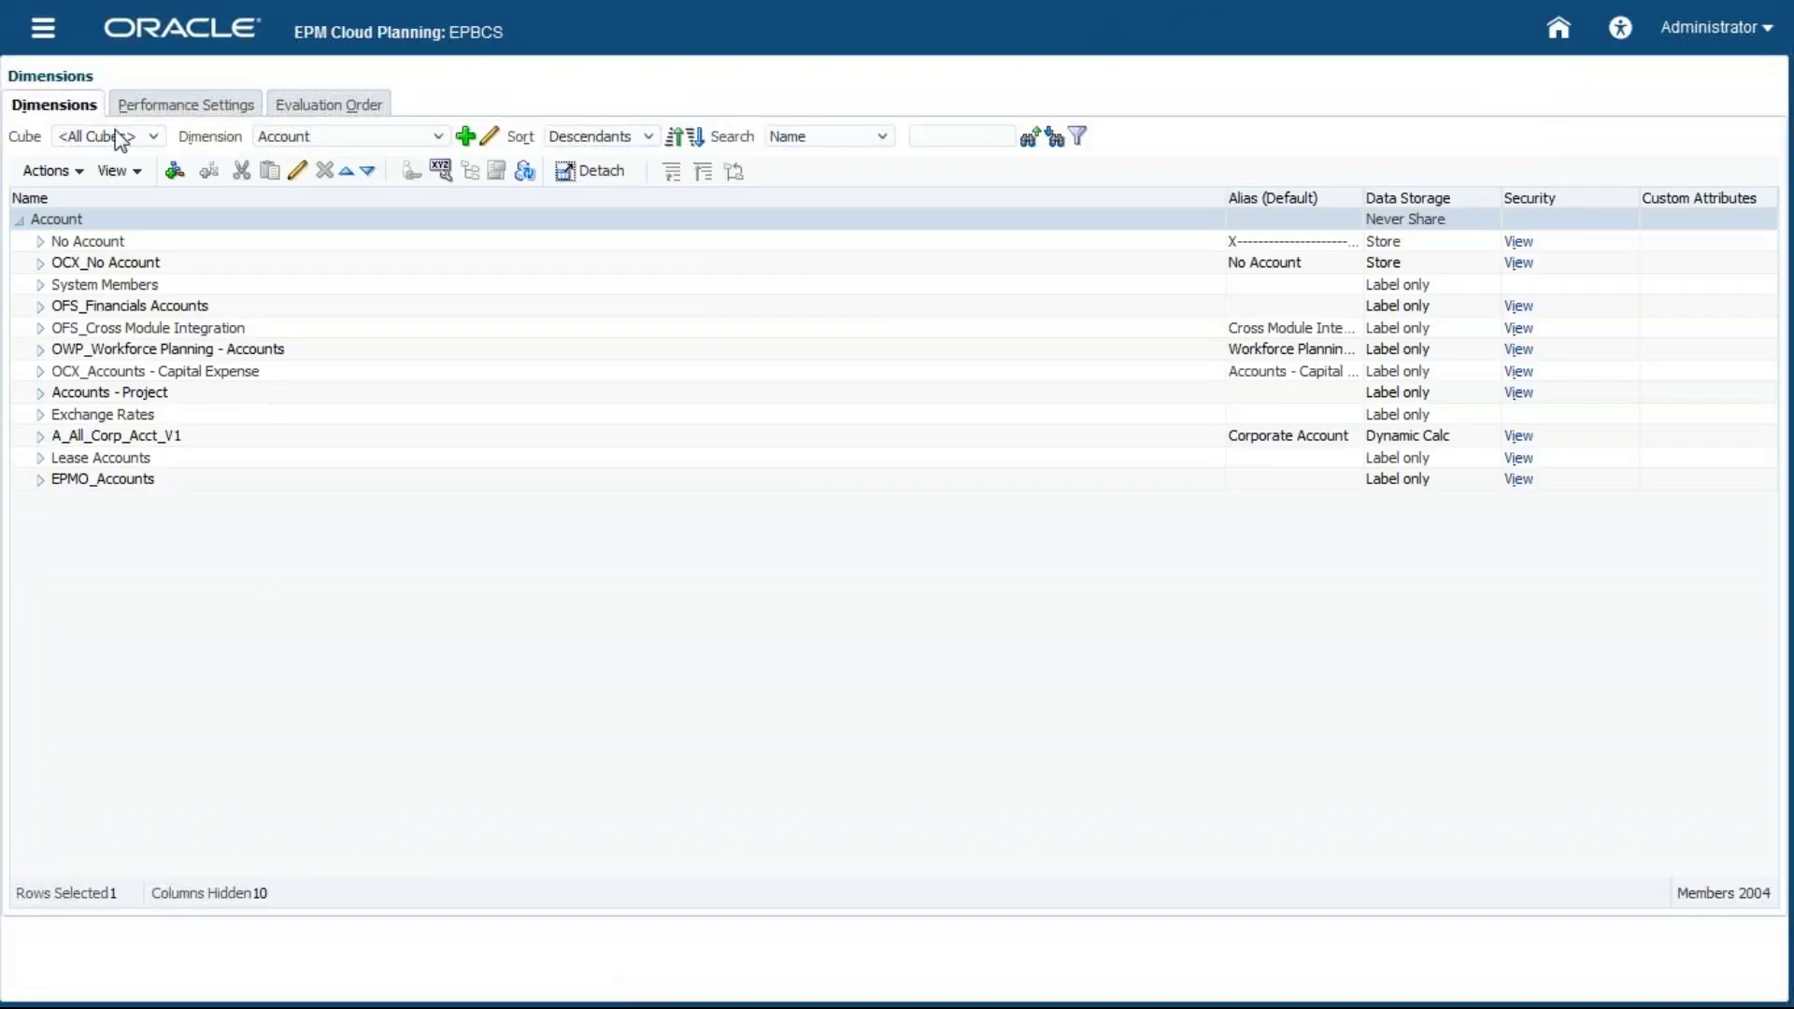
# Step: Display the Component dimension of the OEP_WFSC cube and expand OWP_Total Component down to the OWP_Benefits members
pyautogui.click(121, 136)
pyautogui.click(128, 296)
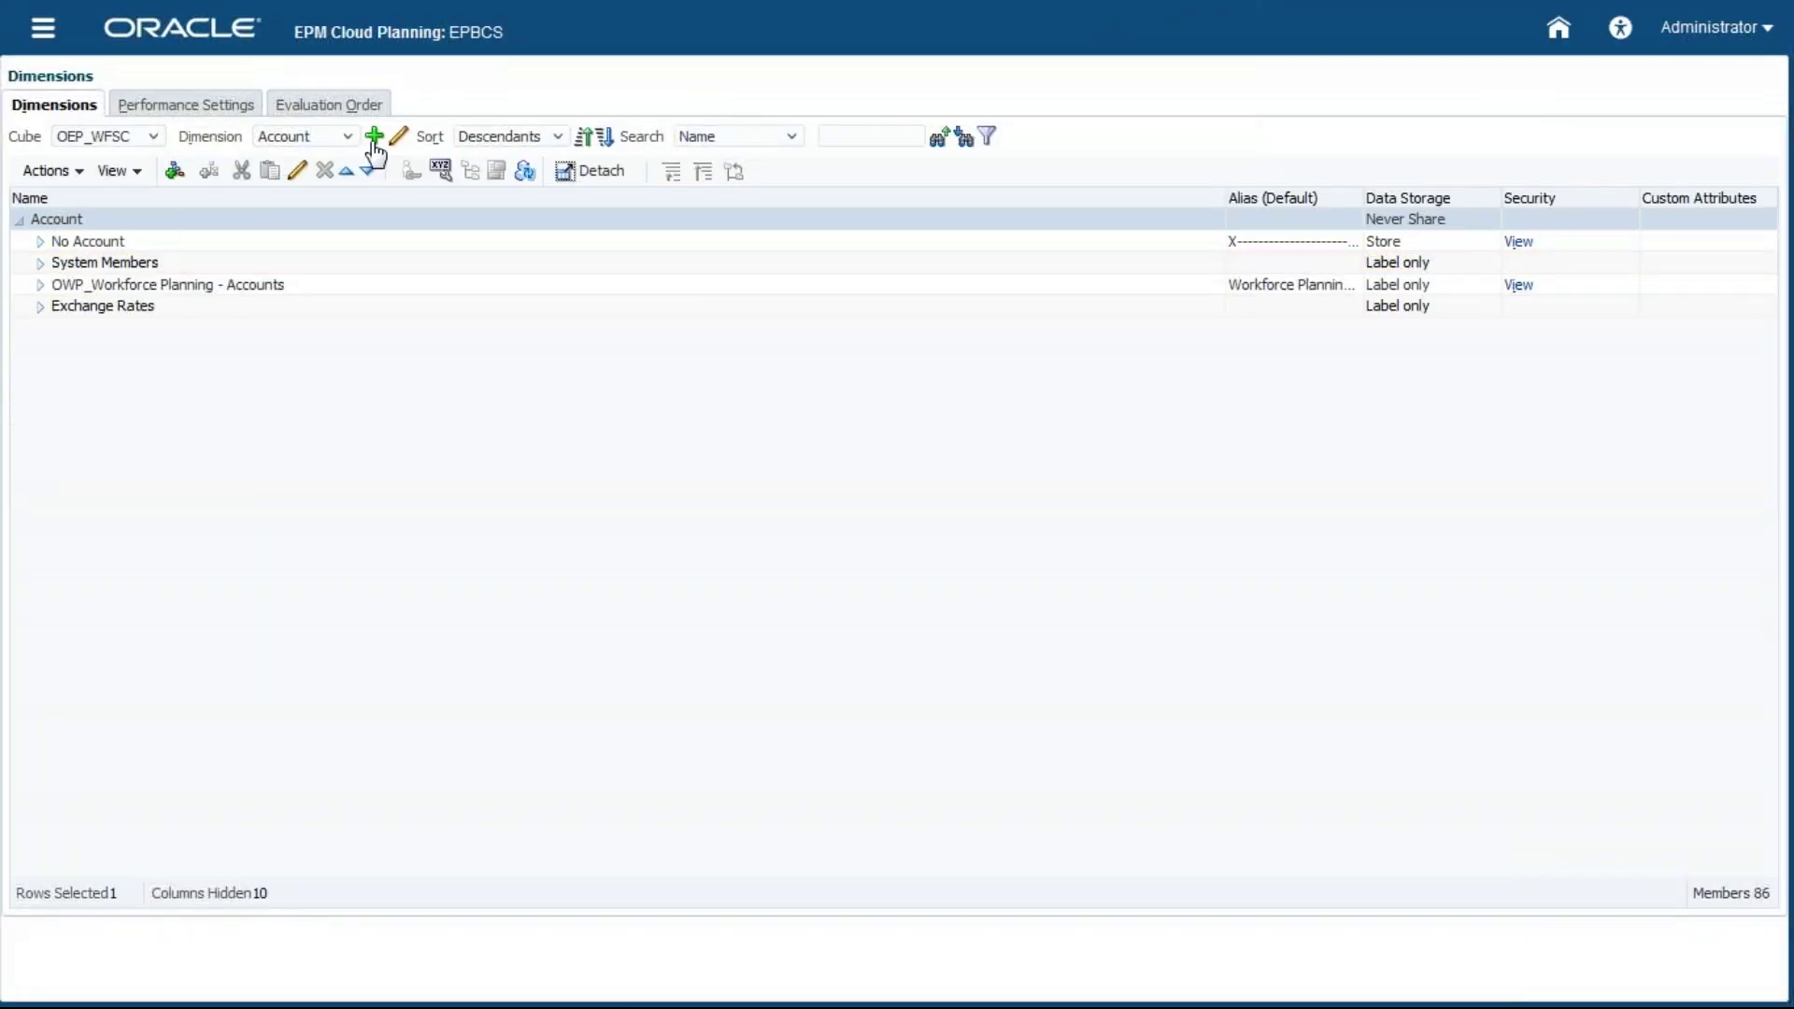
pyautogui.click(336, 135)
pyautogui.click(320, 190)
pyautogui.click(40, 242)
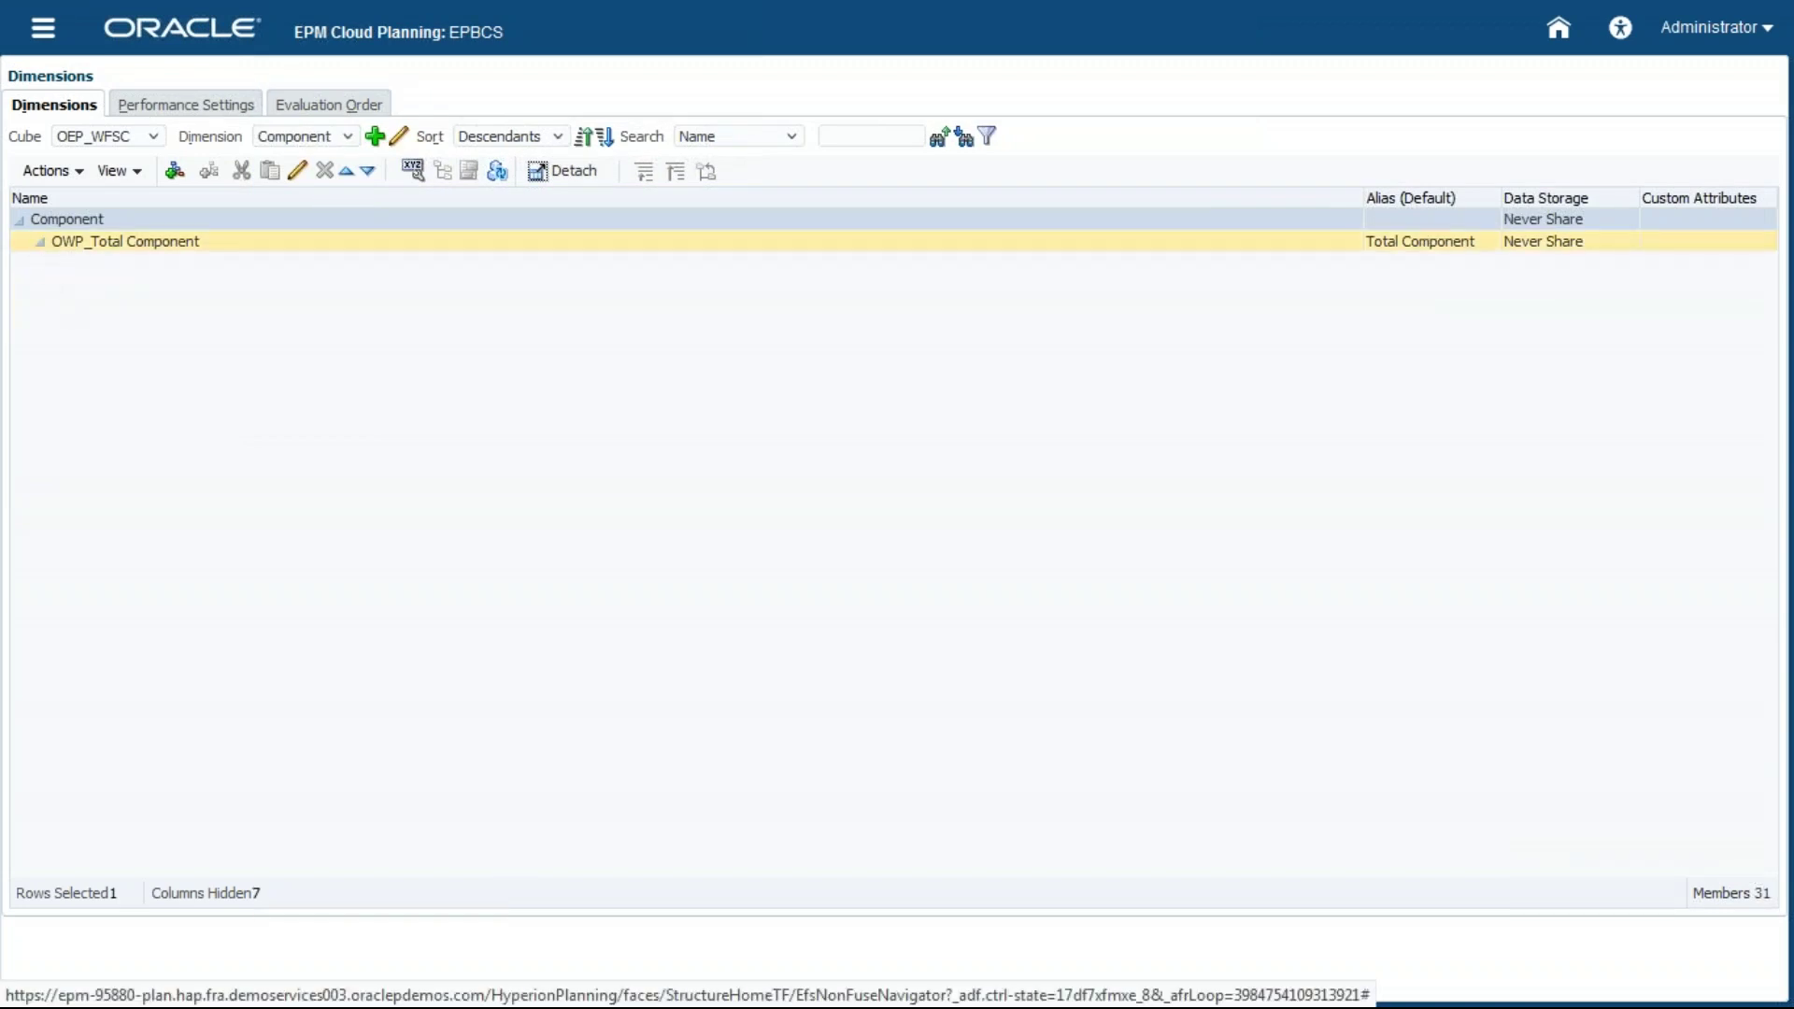
pyautogui.click(62, 311)
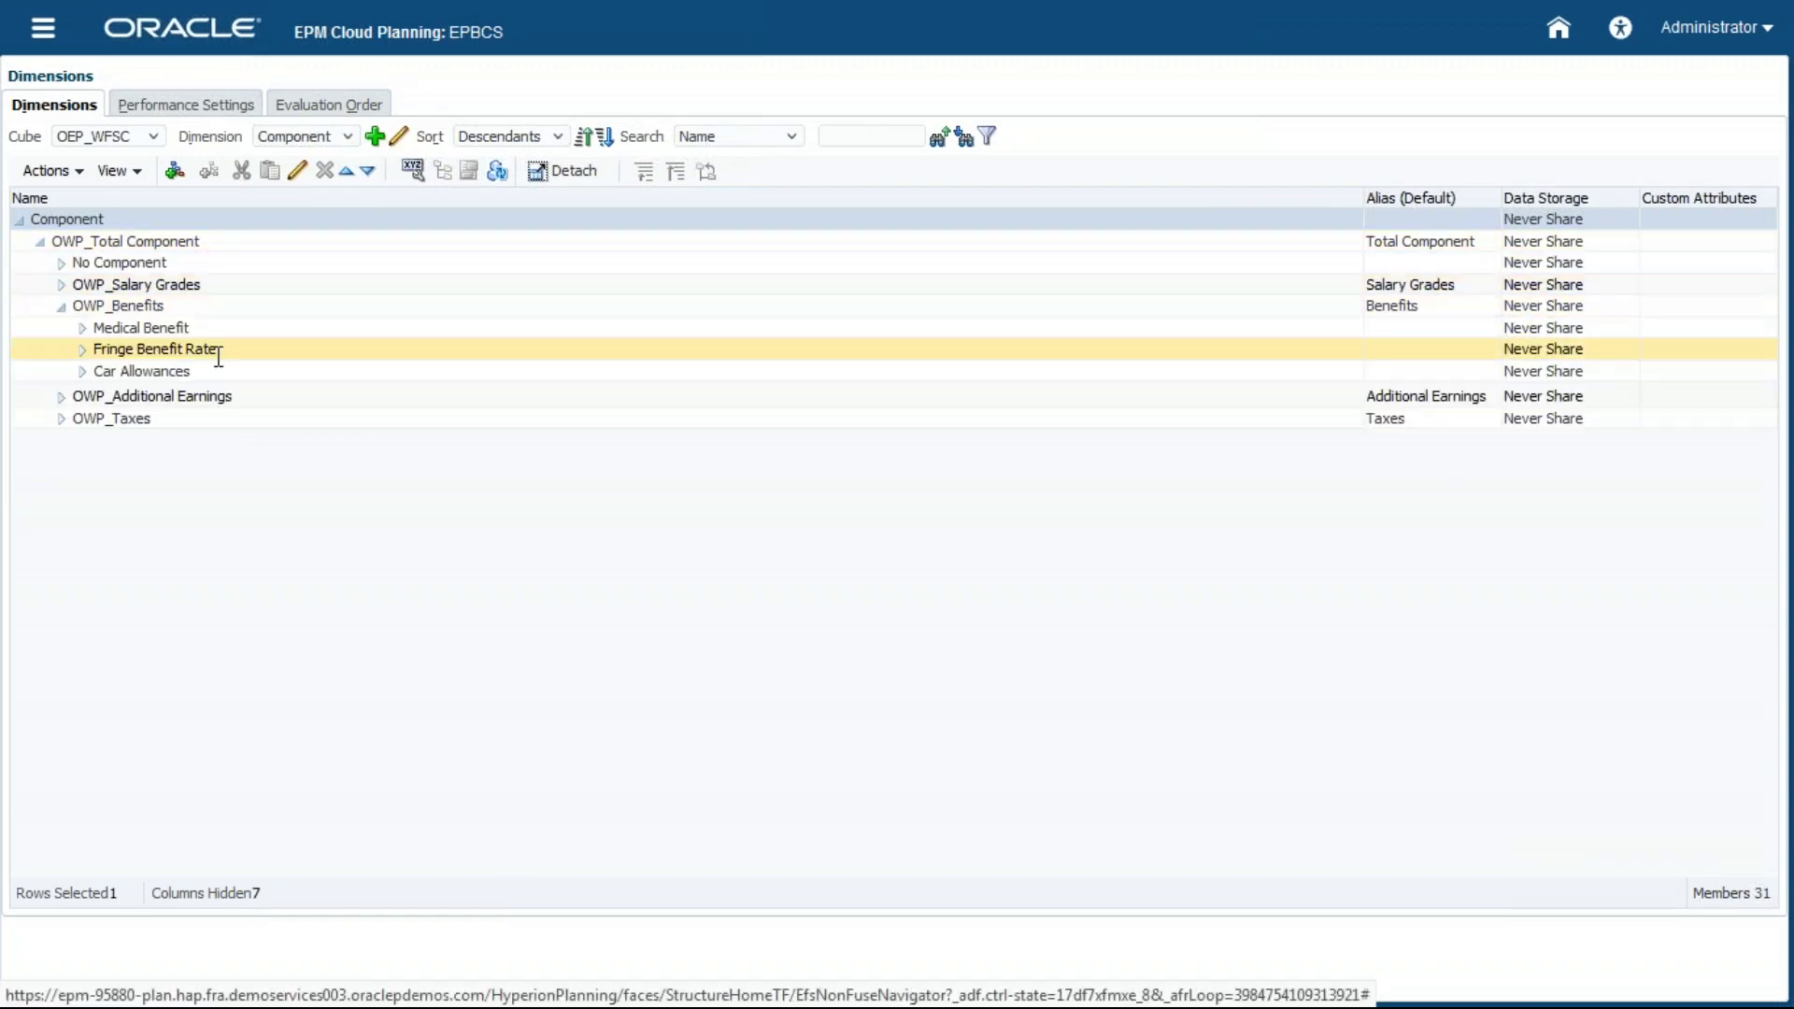
# Step: Add a sibling member named Education Assistance after Other Benefit 2 under OWP_Benefits and save it
pyautogui.click(239, 414)
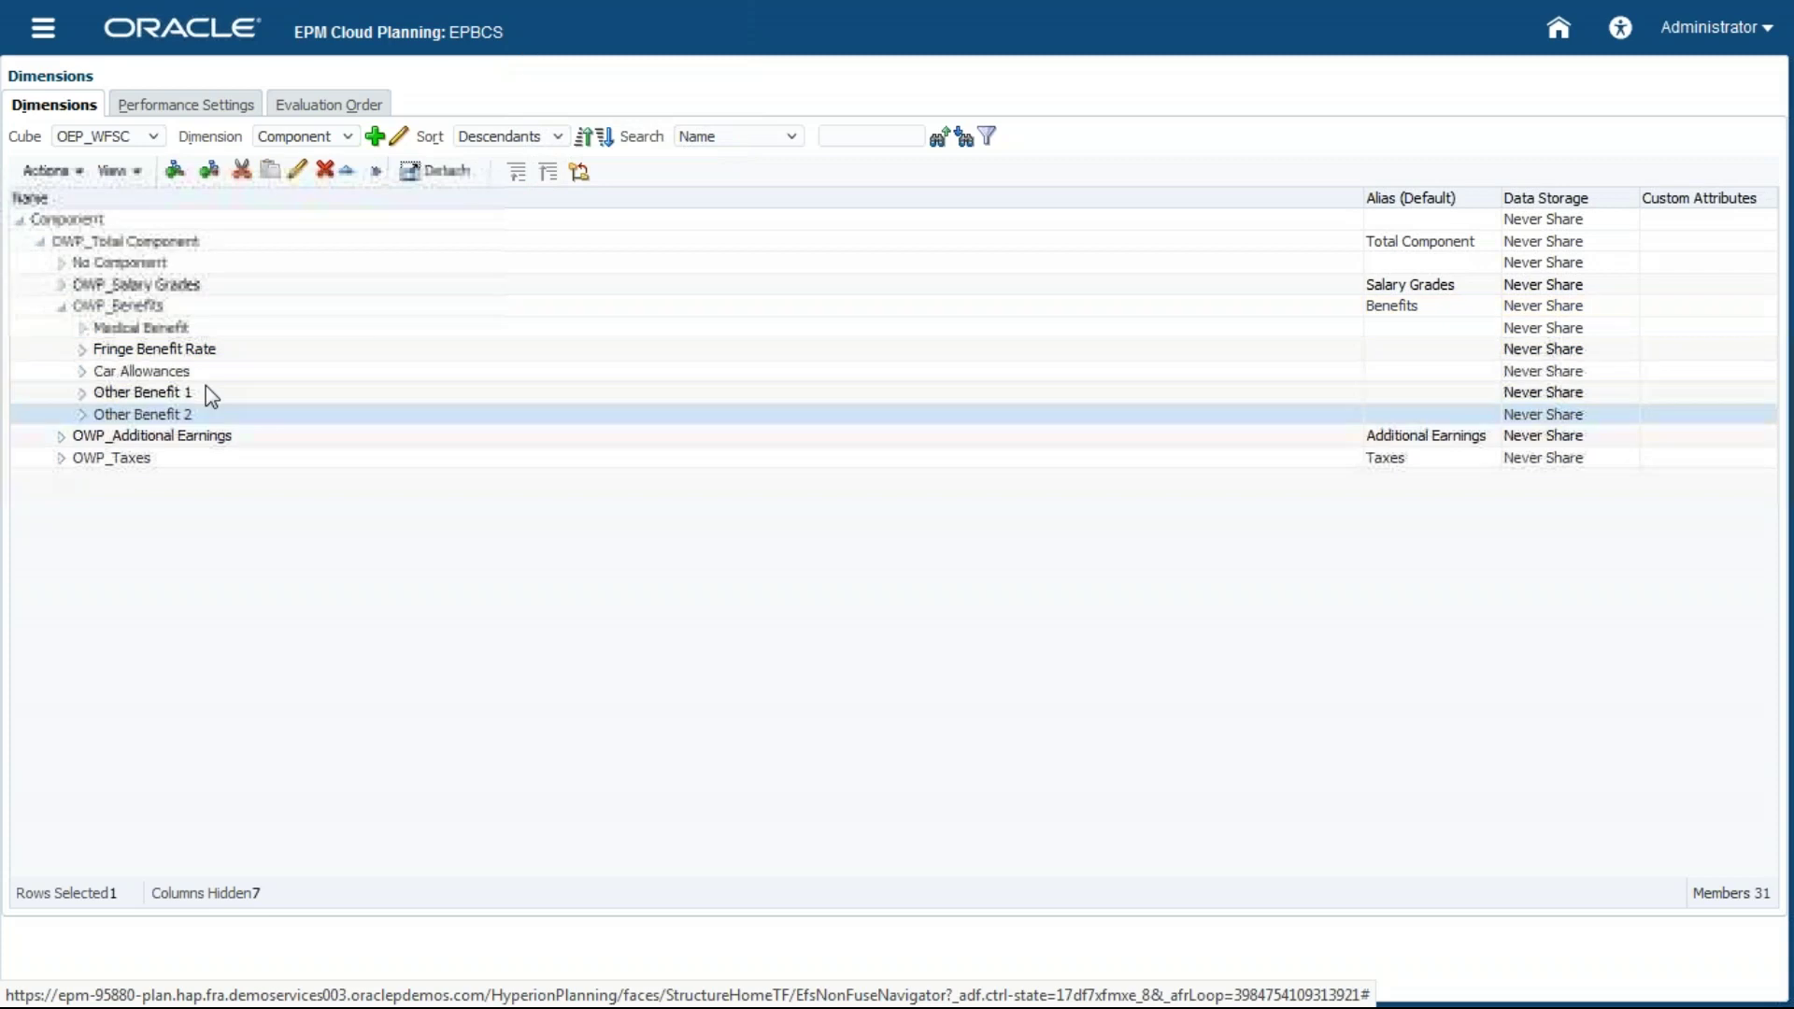
pyautogui.click(209, 171)
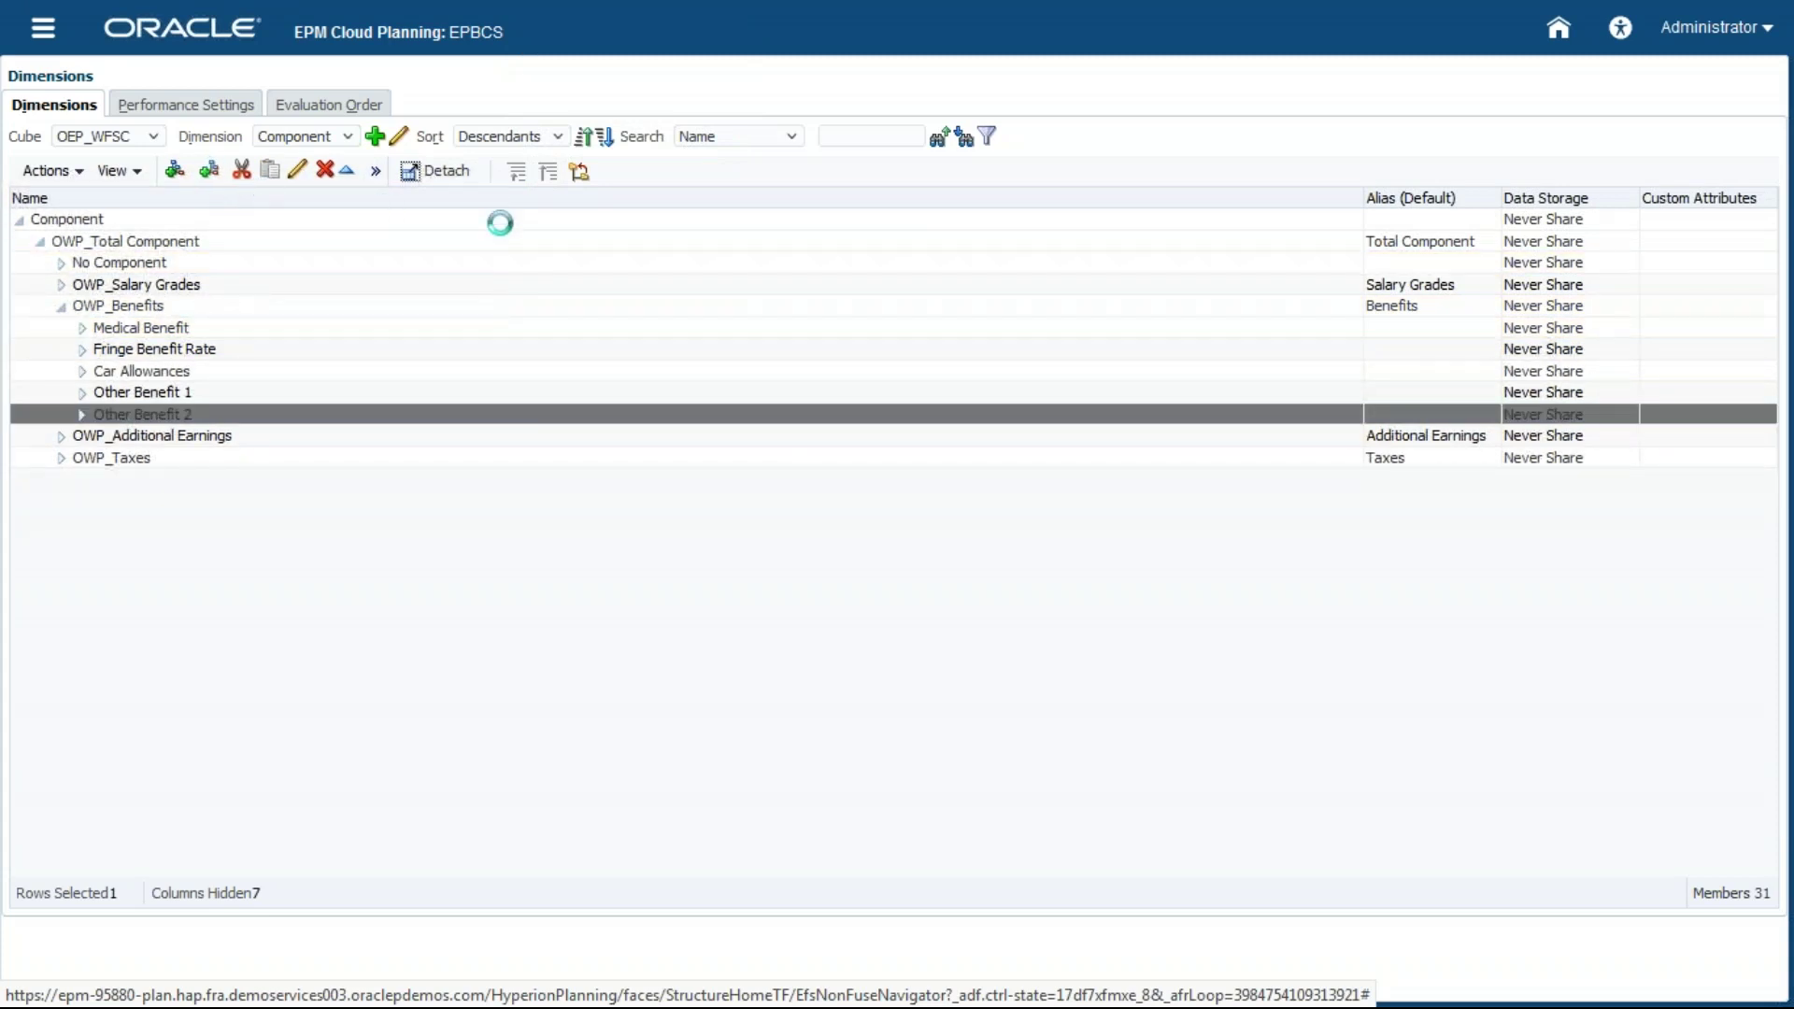
pyautogui.click(508, 169)
pyautogui.write('E')
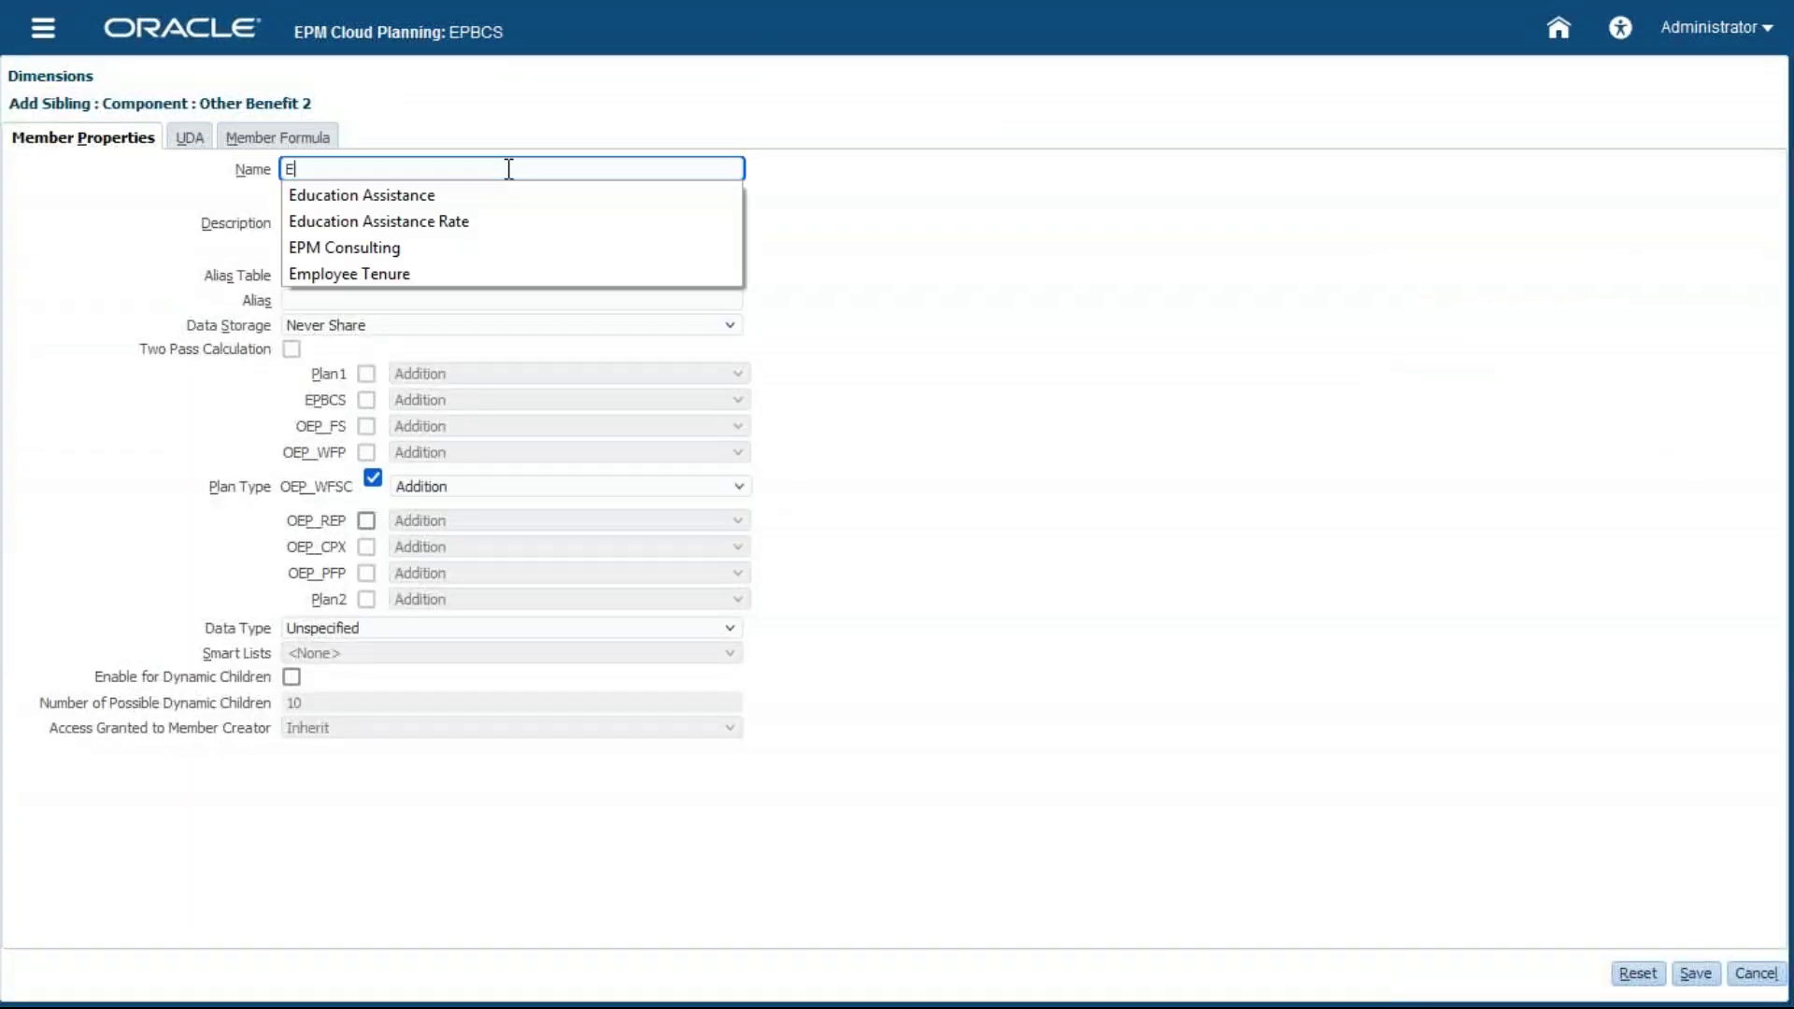
pyautogui.click(448, 194)
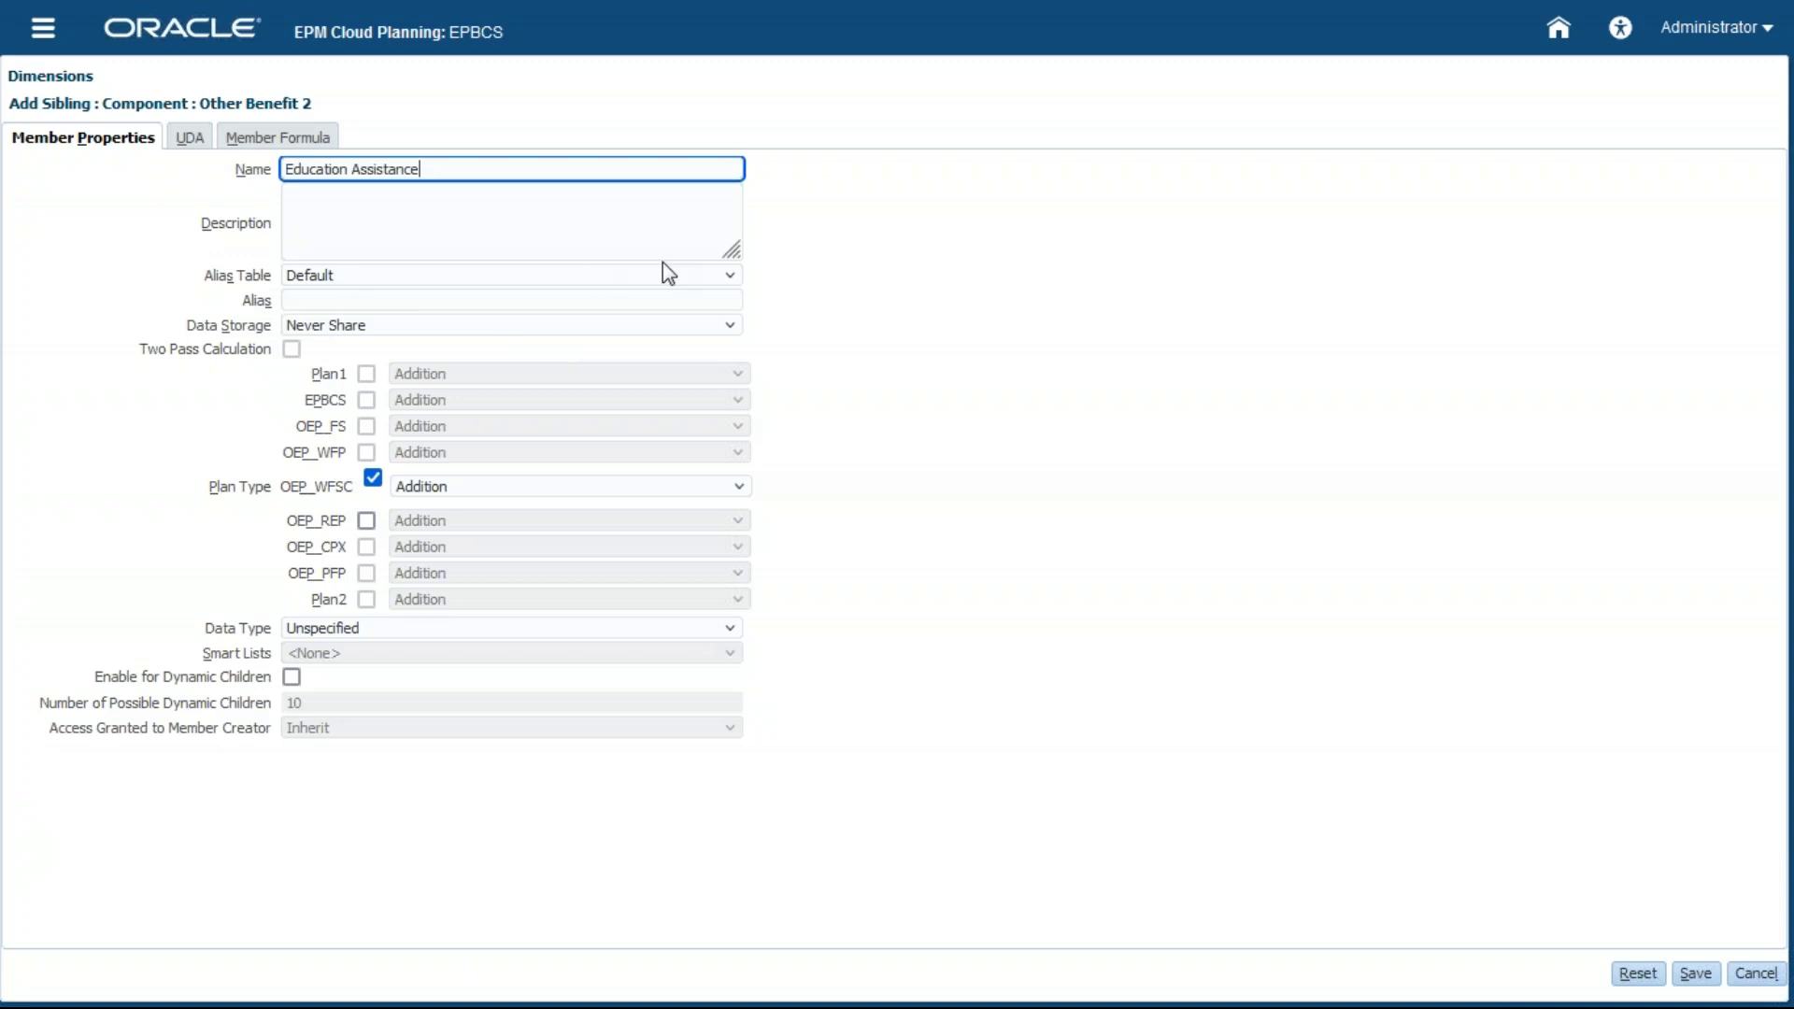
pyautogui.click(1692, 975)
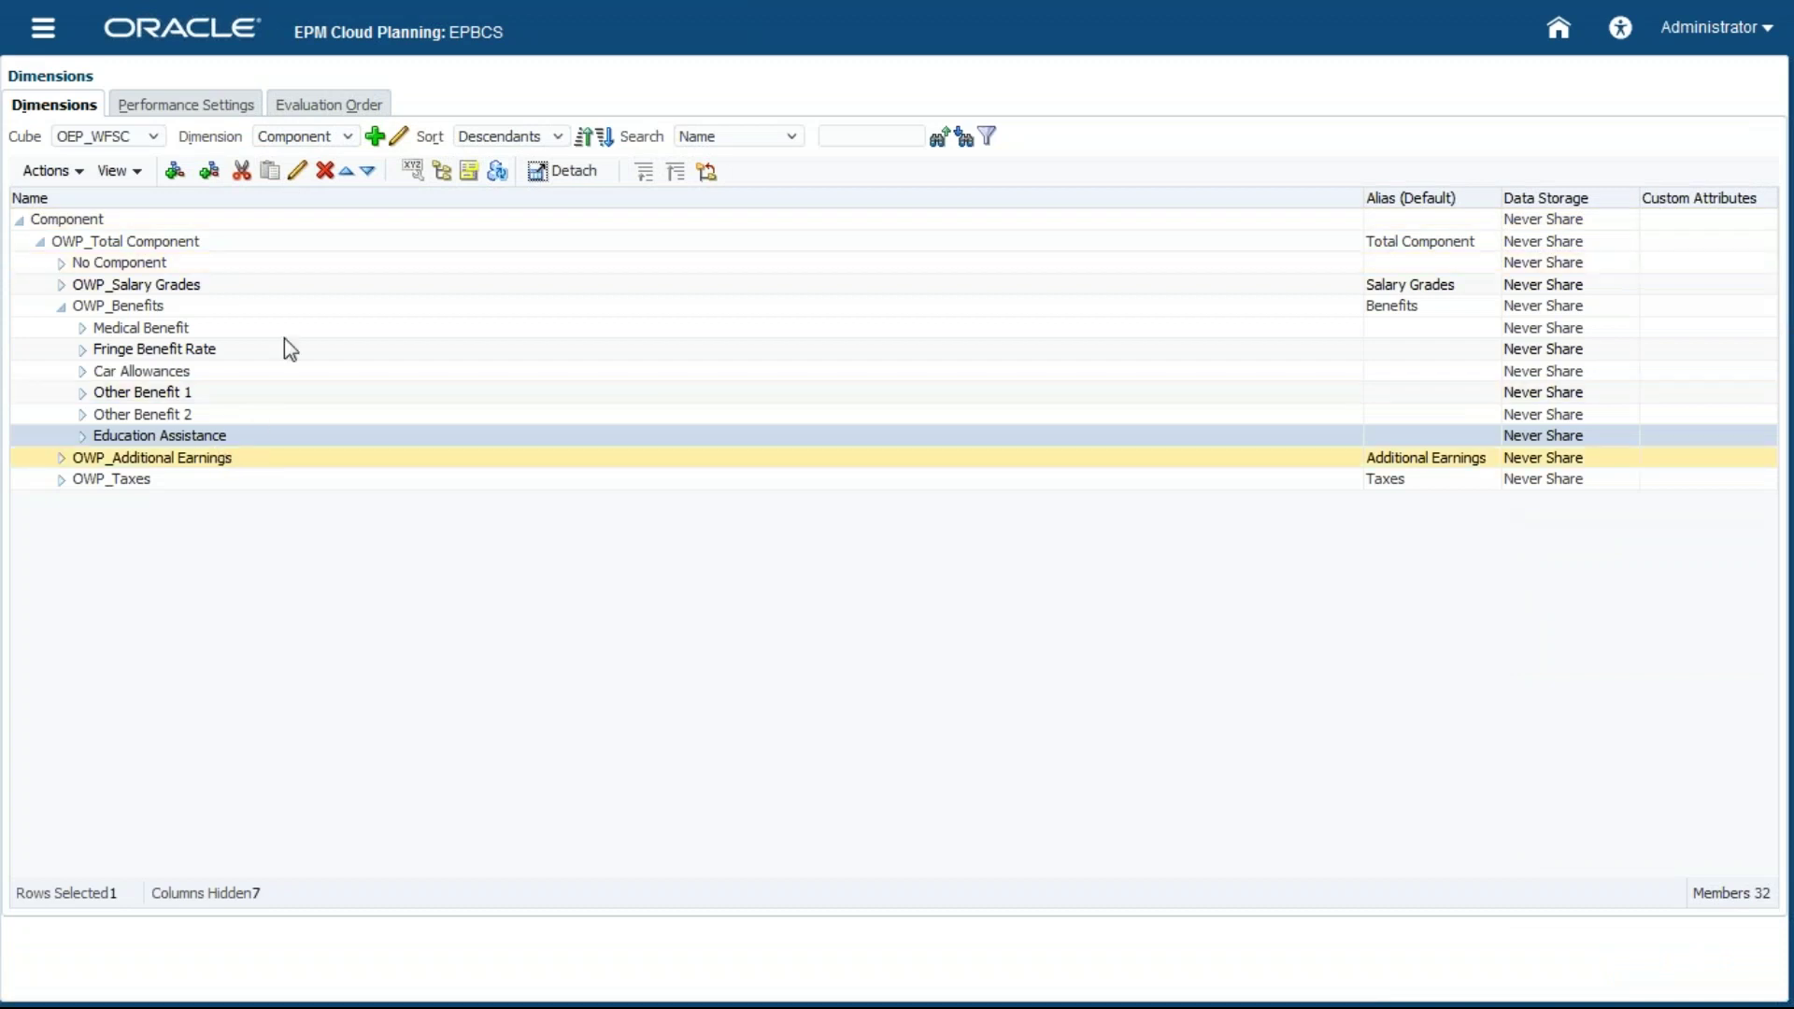
# Step: Display the Account dimension and expand OWP_Workforce Planning - Accounts through OWP_Workforce Planning Assumptions to the OWP_Options members
pyautogui.click(293, 143)
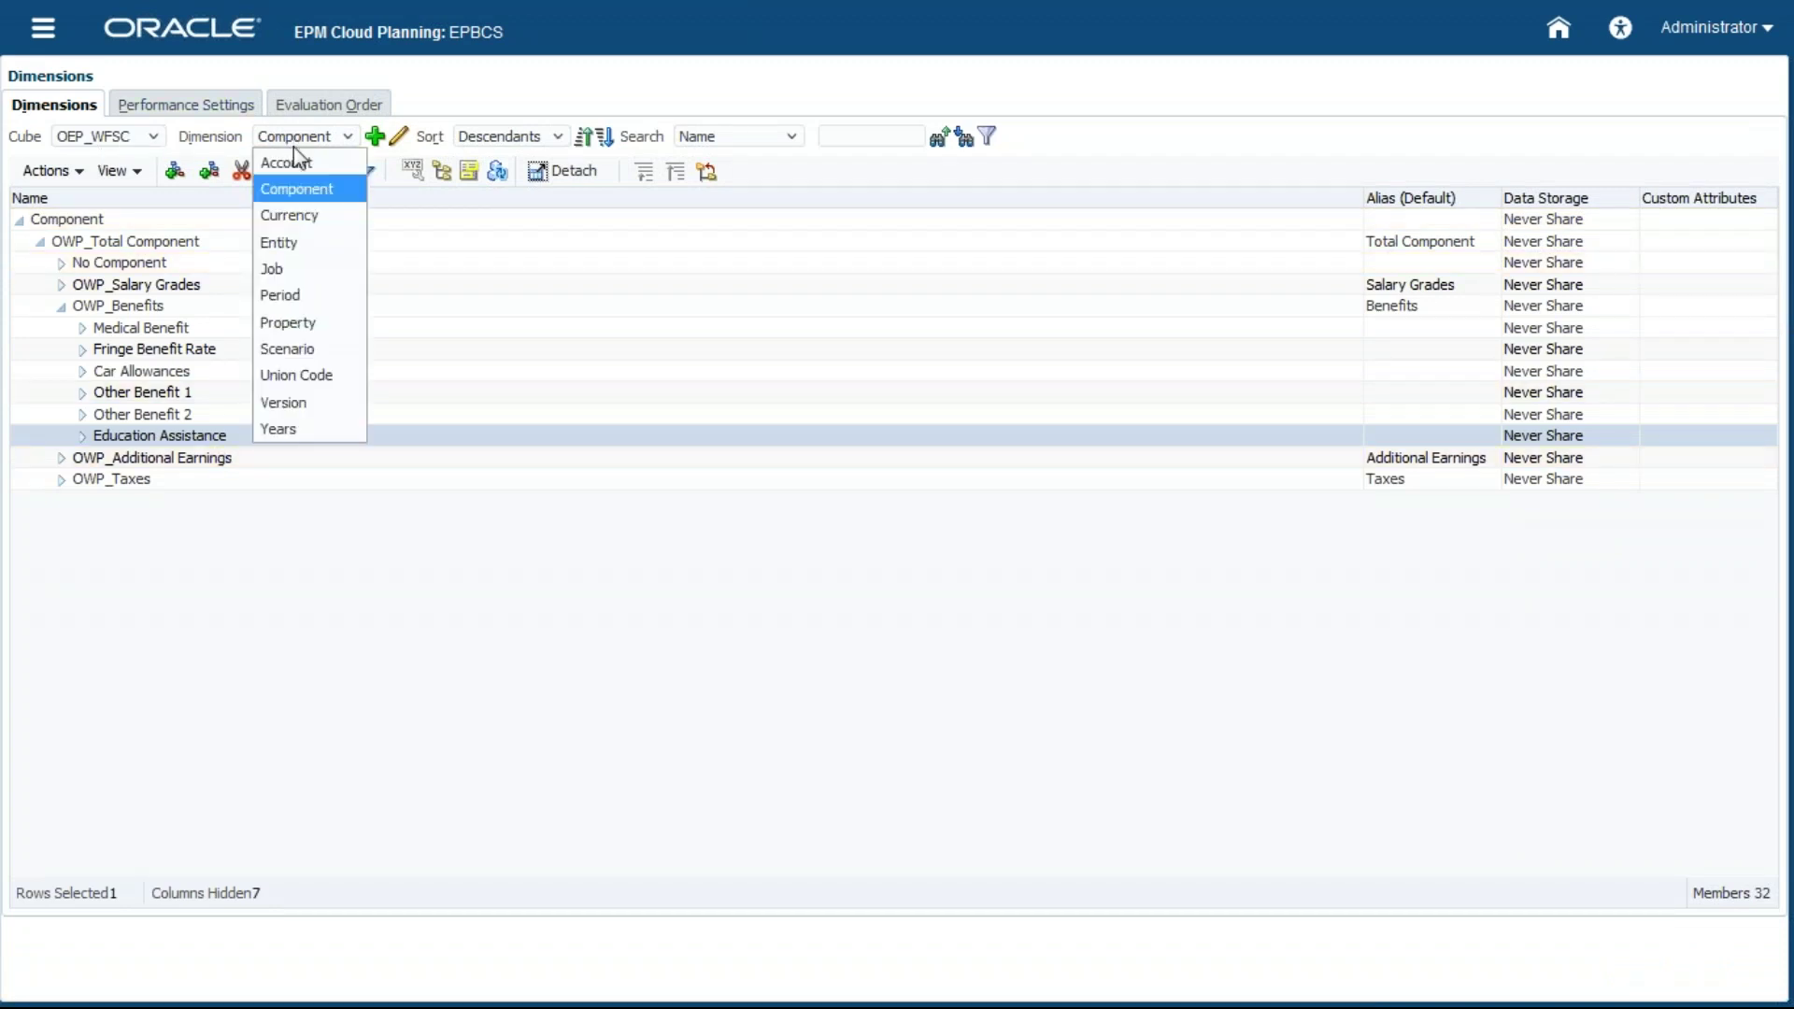
pyautogui.click(300, 166)
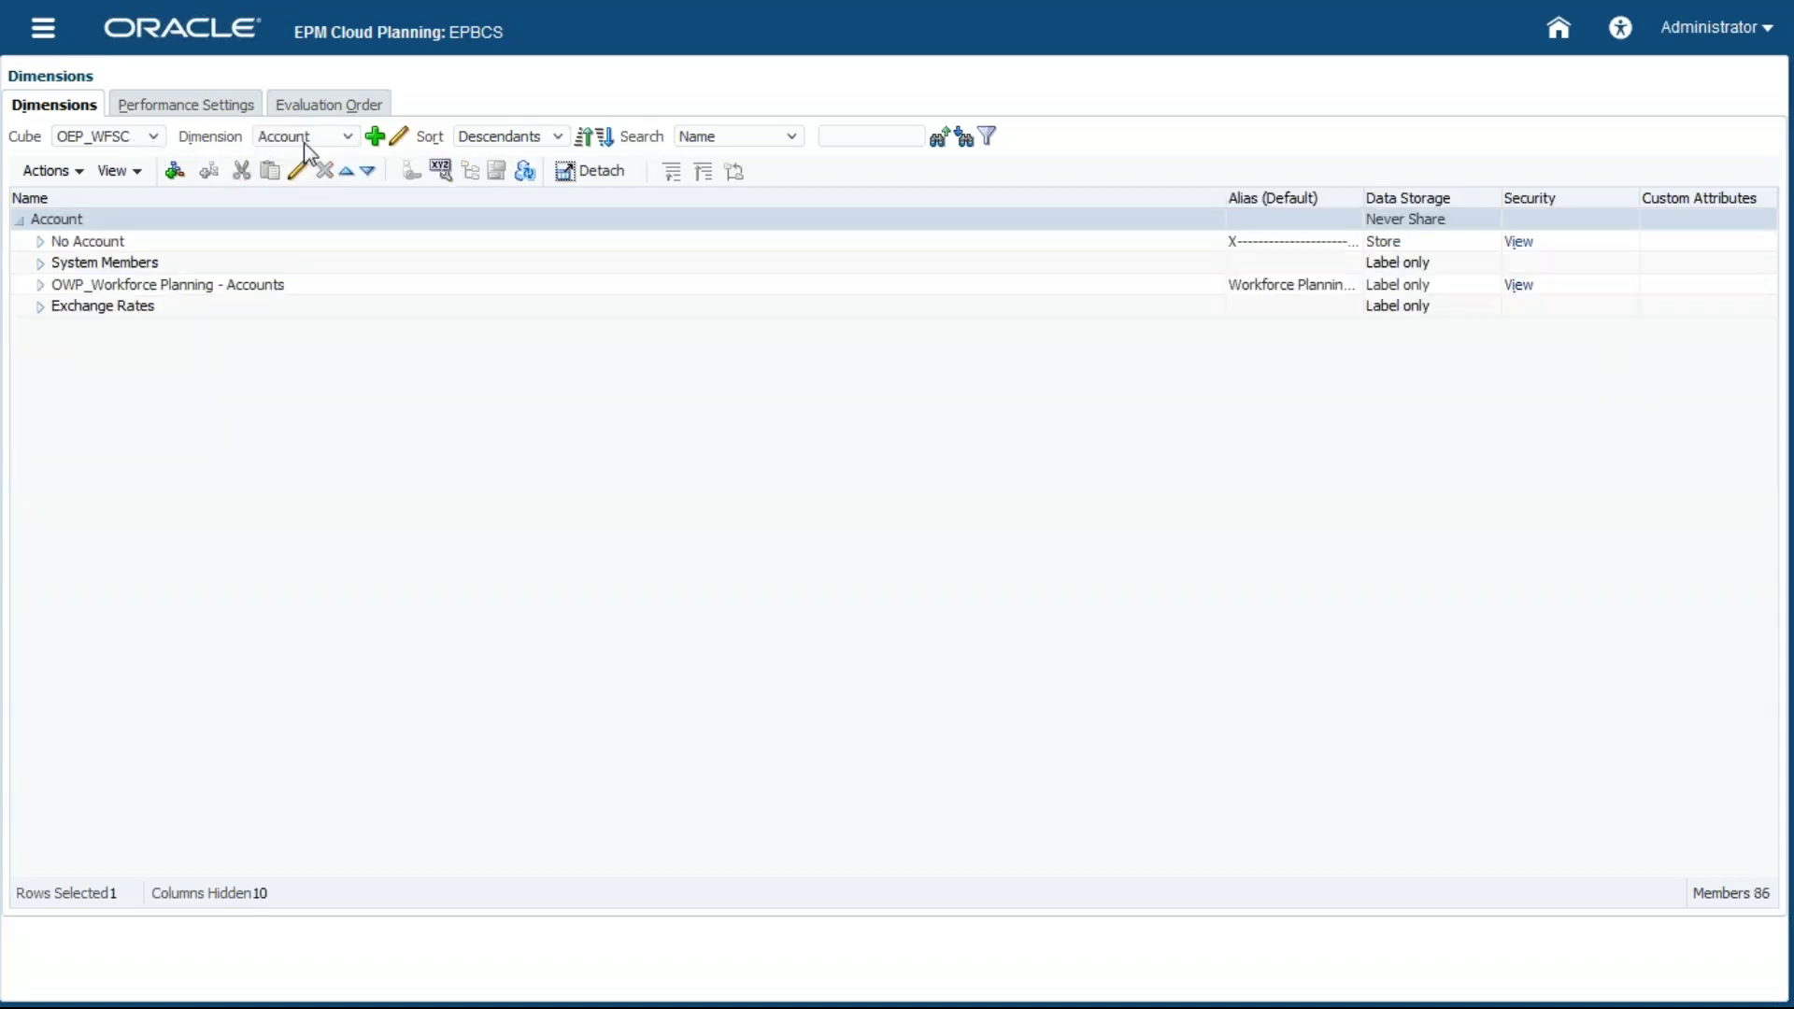
pyautogui.click(40, 285)
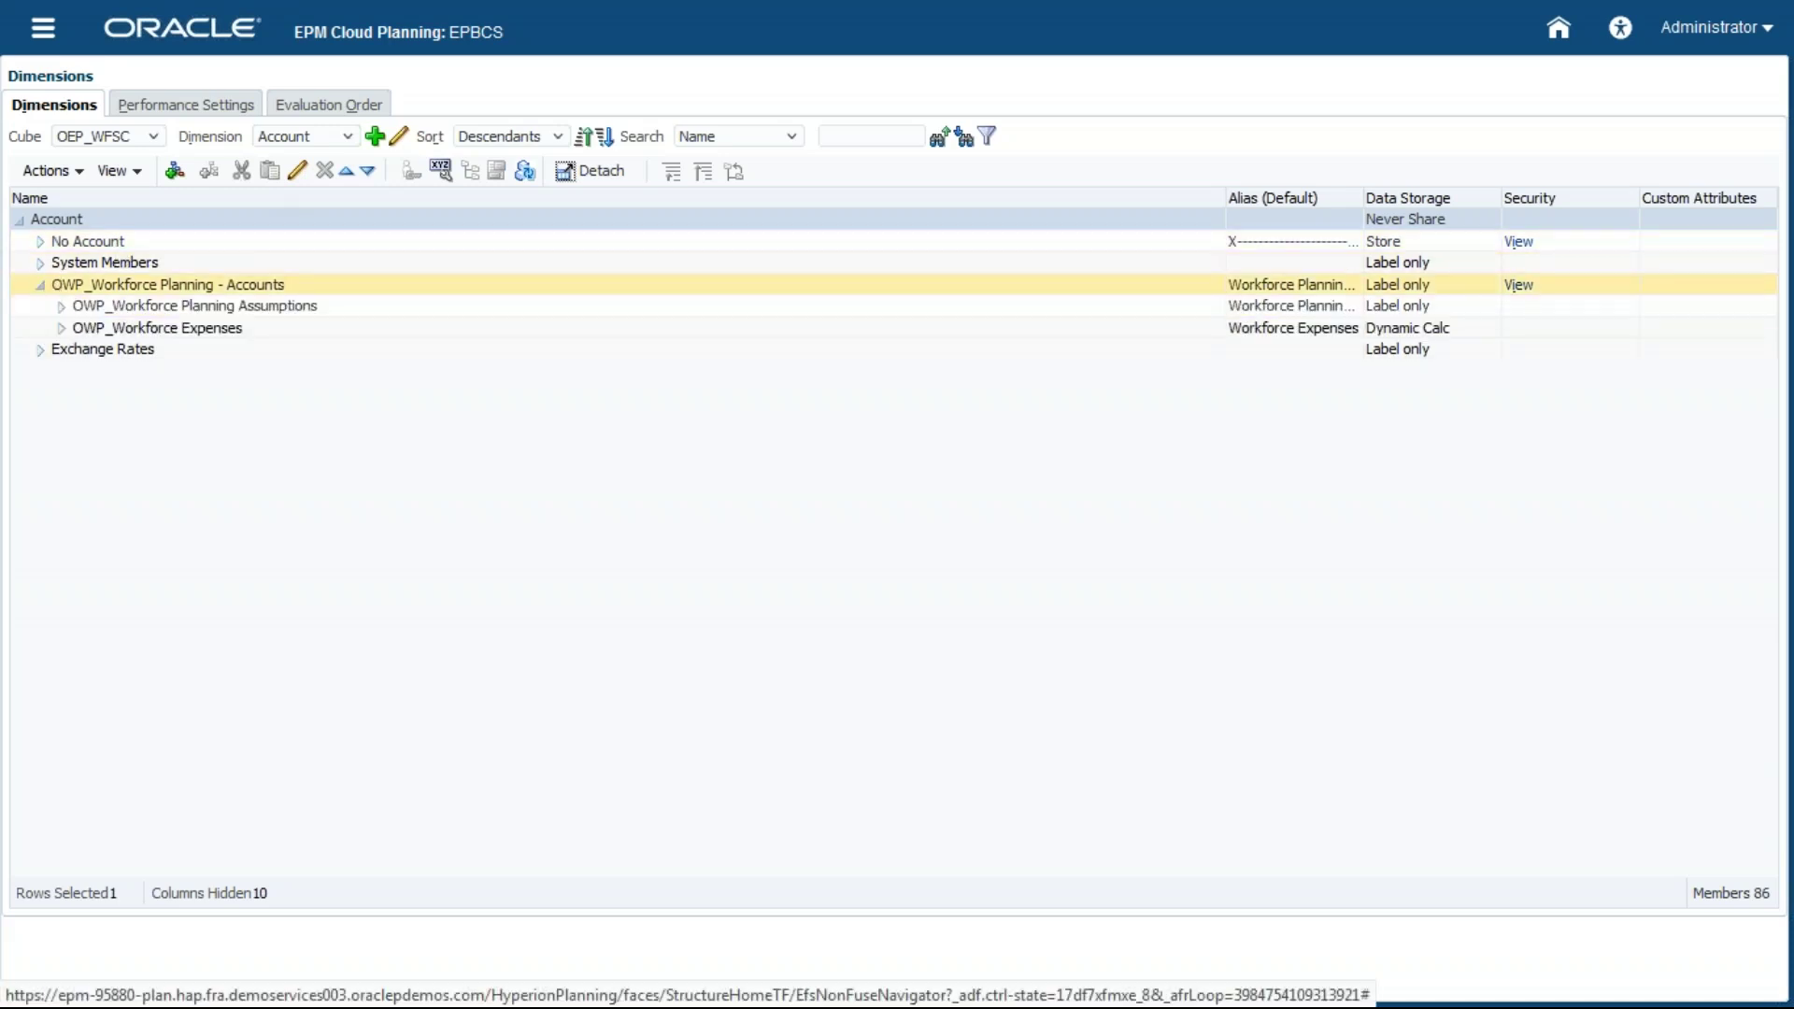
pyautogui.click(62, 307)
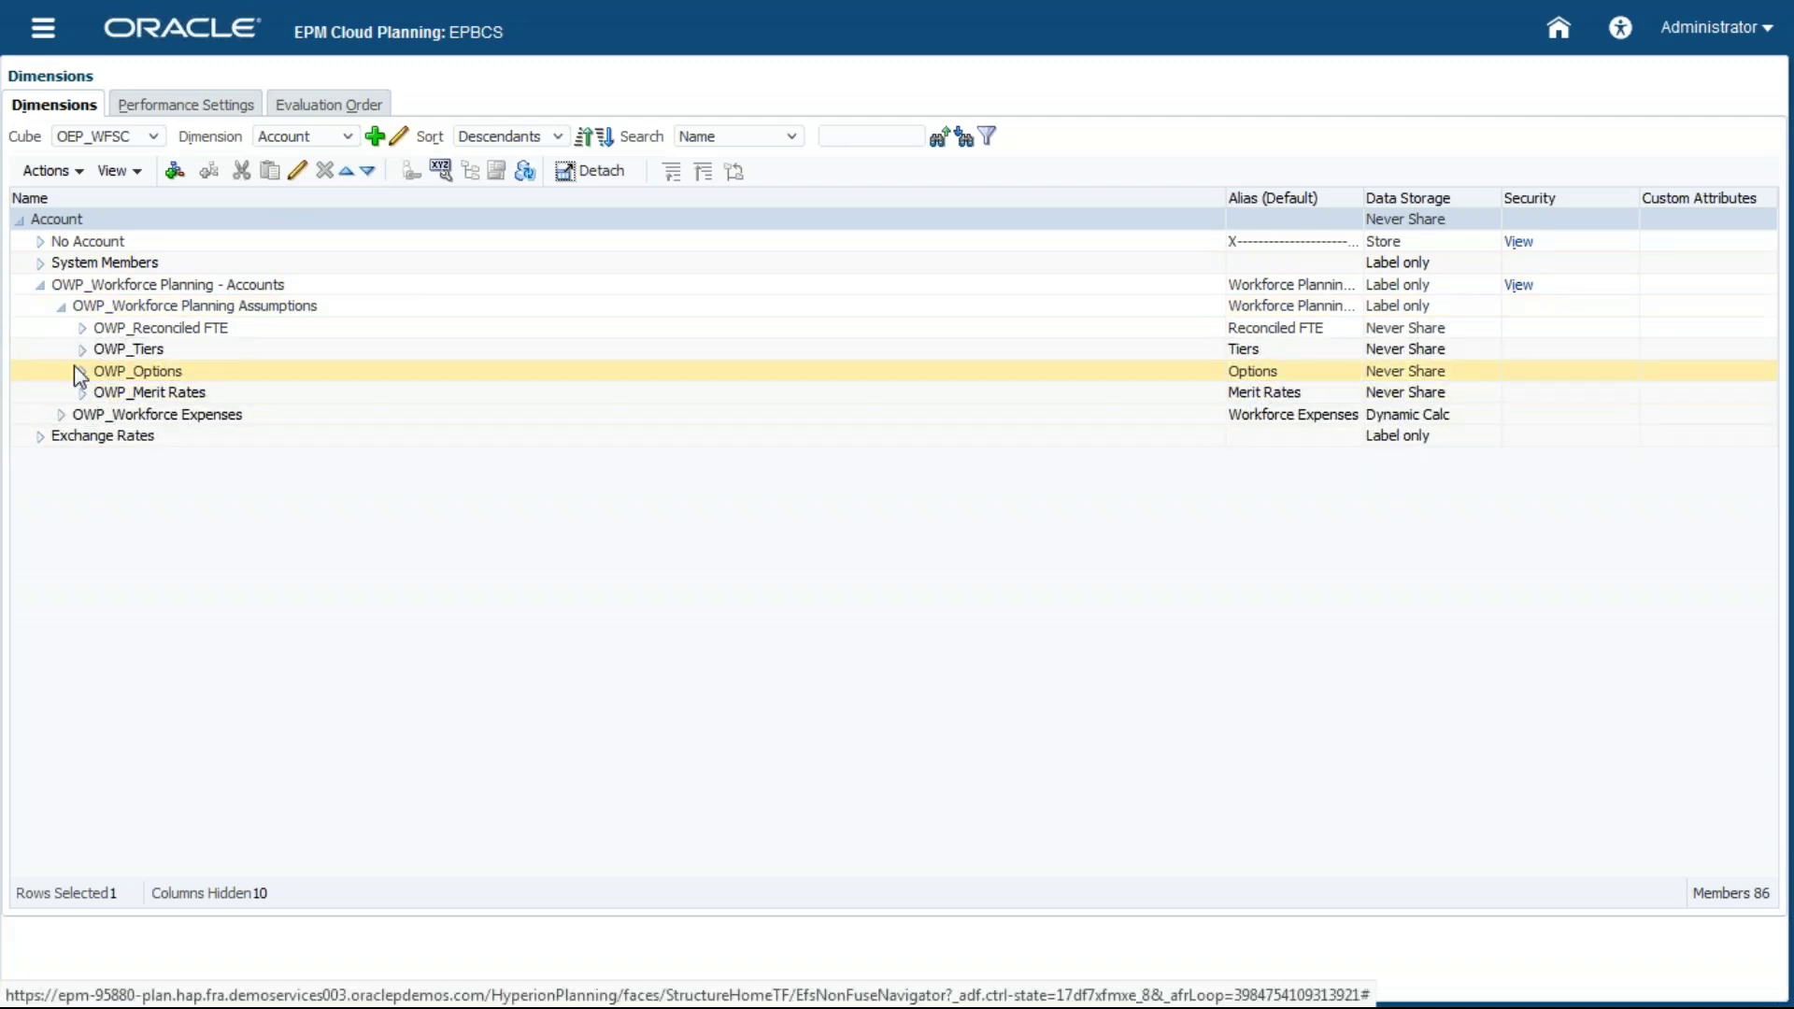
pyautogui.click(82, 371)
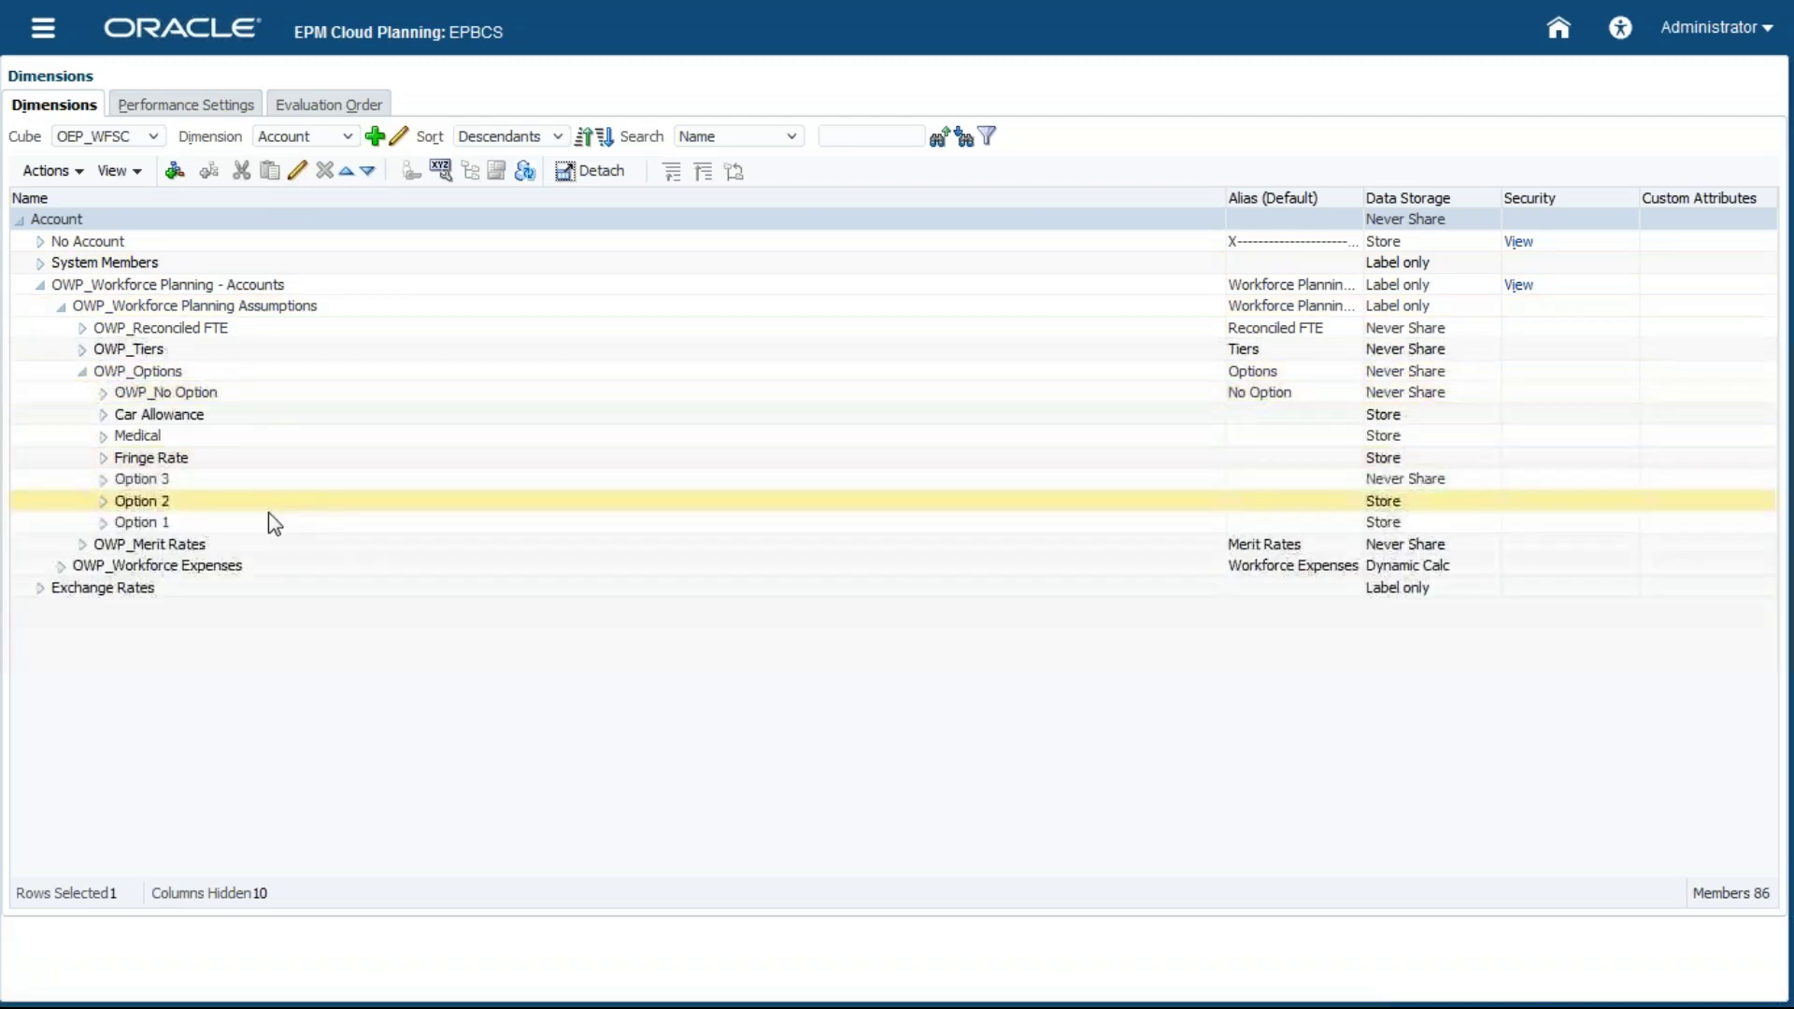
# Step: Add a sibling of Option 1 named Education Assistance Rate with the time balance set to Average, and save it
pyautogui.click(271, 520)
pyautogui.click(347, 171)
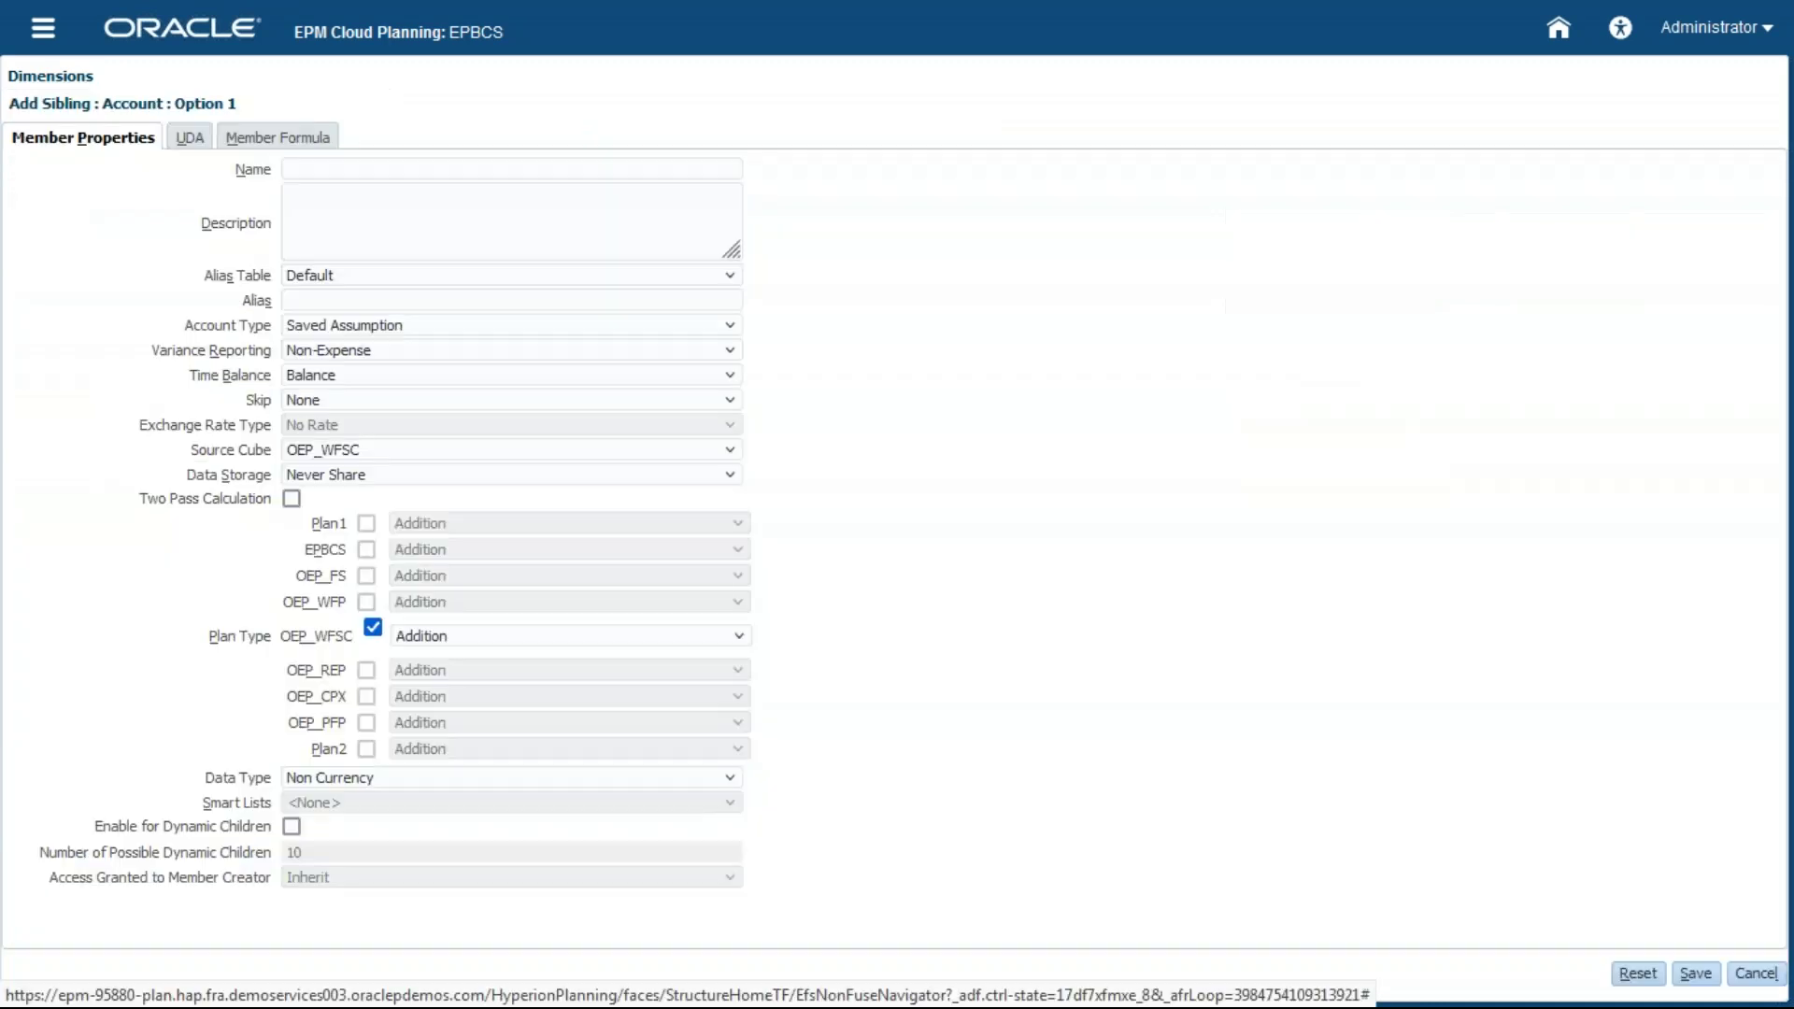
pyautogui.click(436, 174)
pyautogui.write('E')
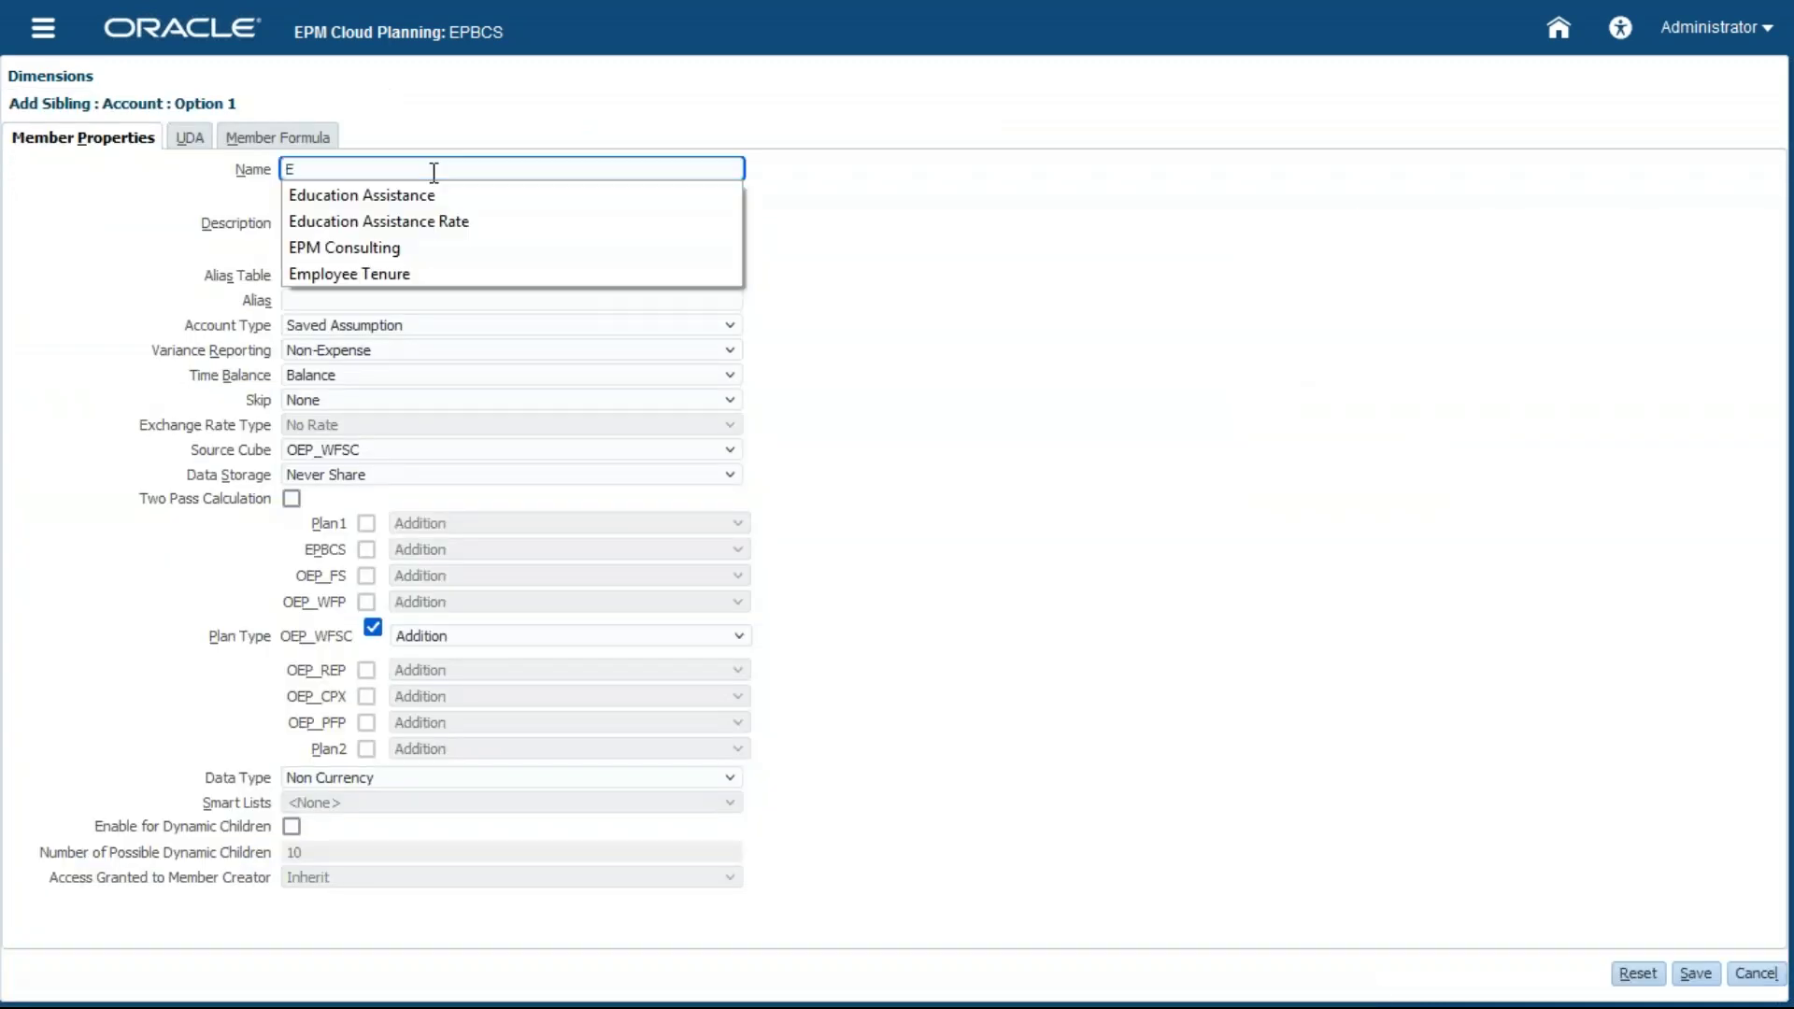
pyautogui.click(436, 219)
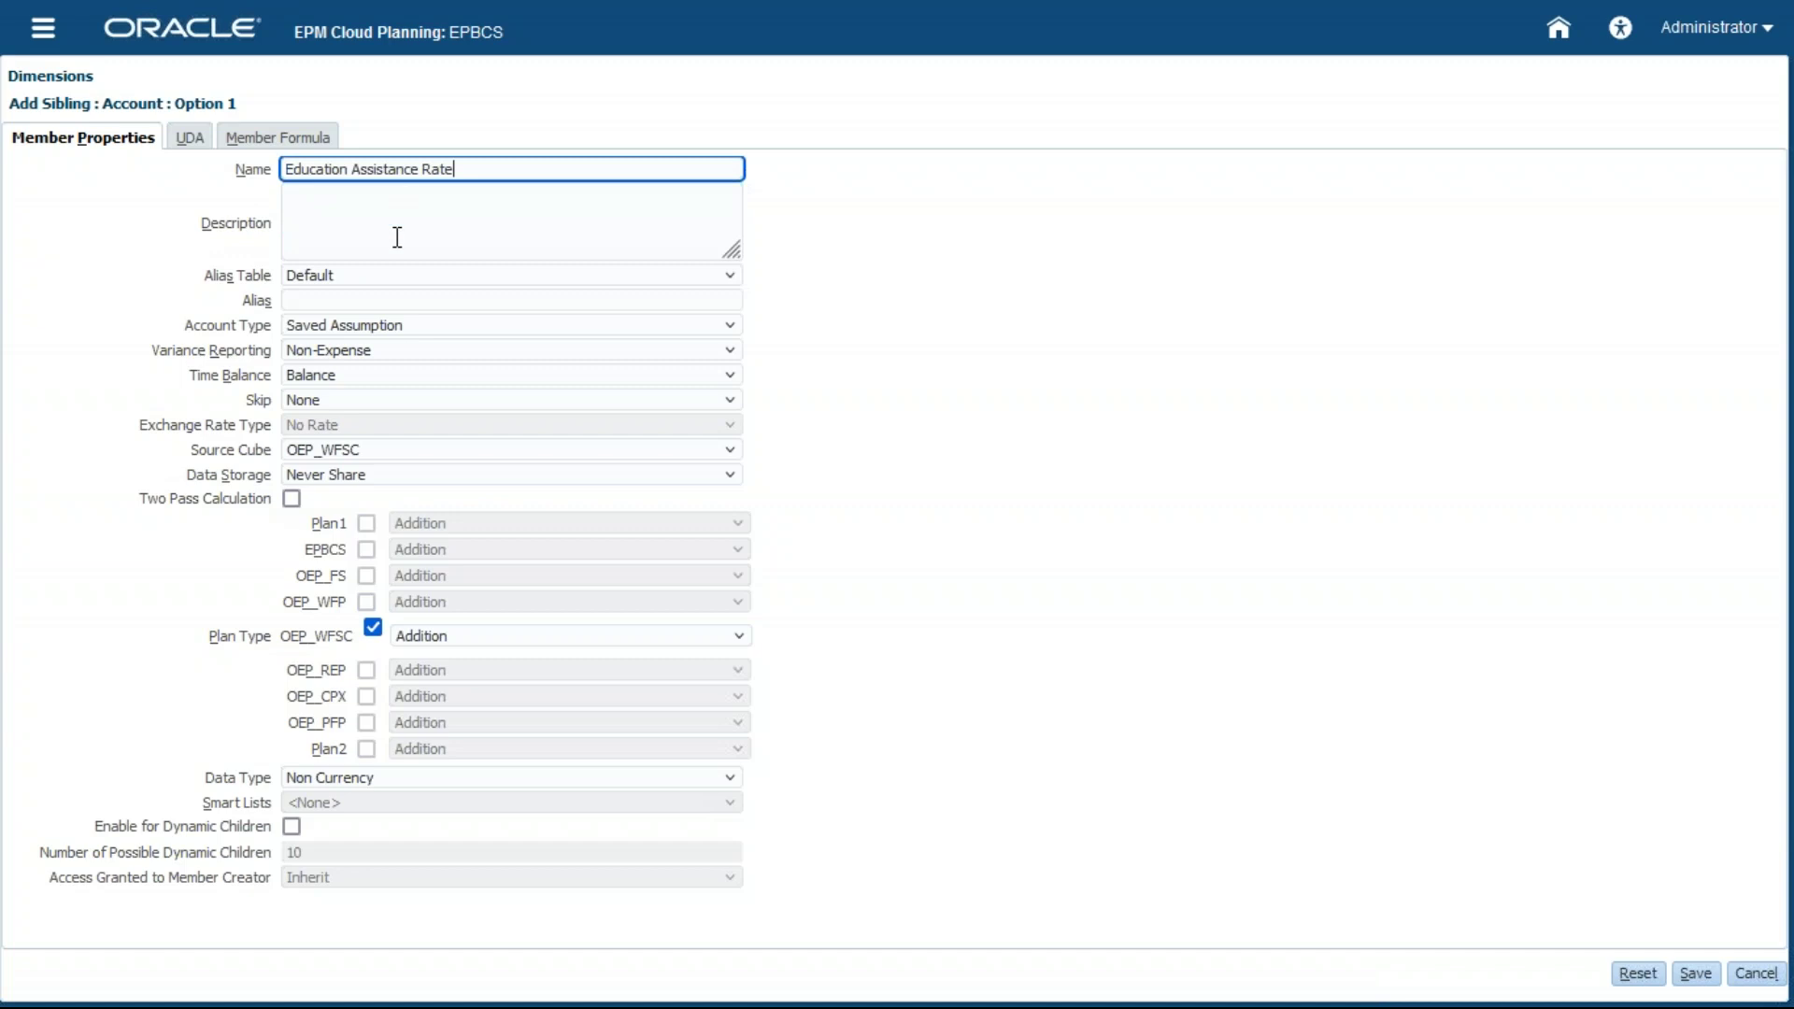
pyautogui.click(368, 373)
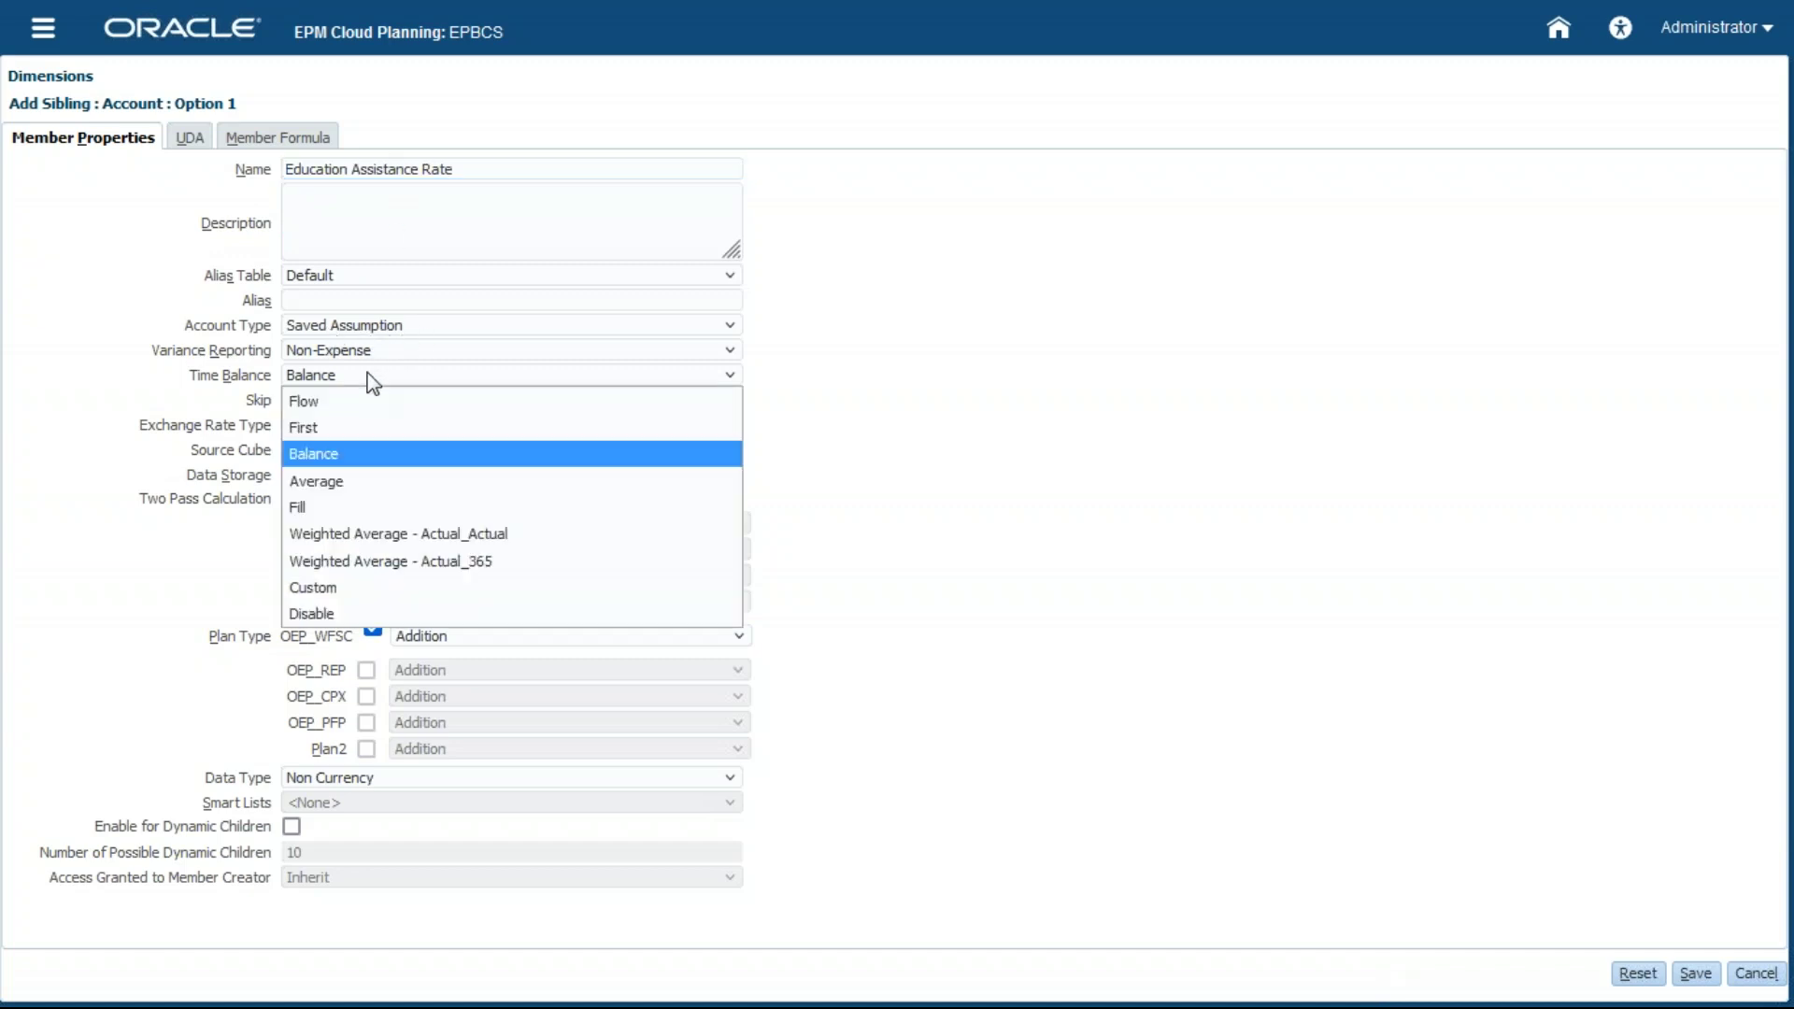
pyautogui.click(368, 483)
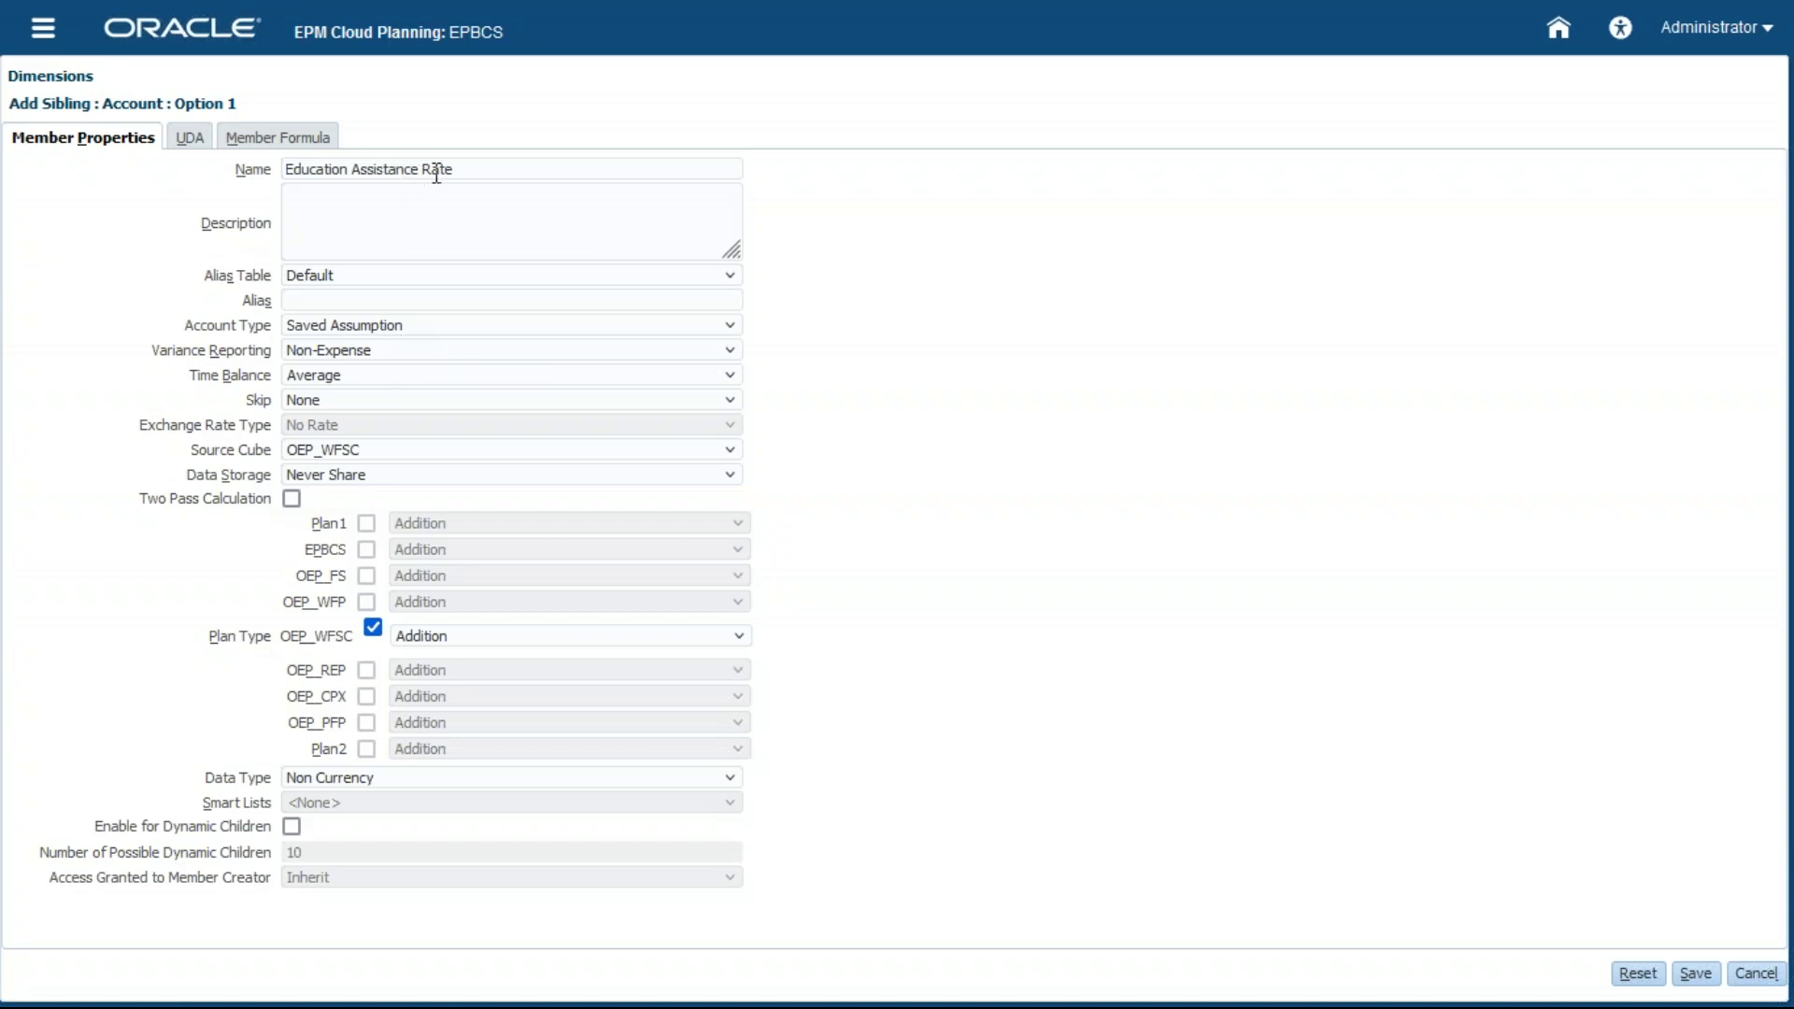
pyautogui.click(1696, 974)
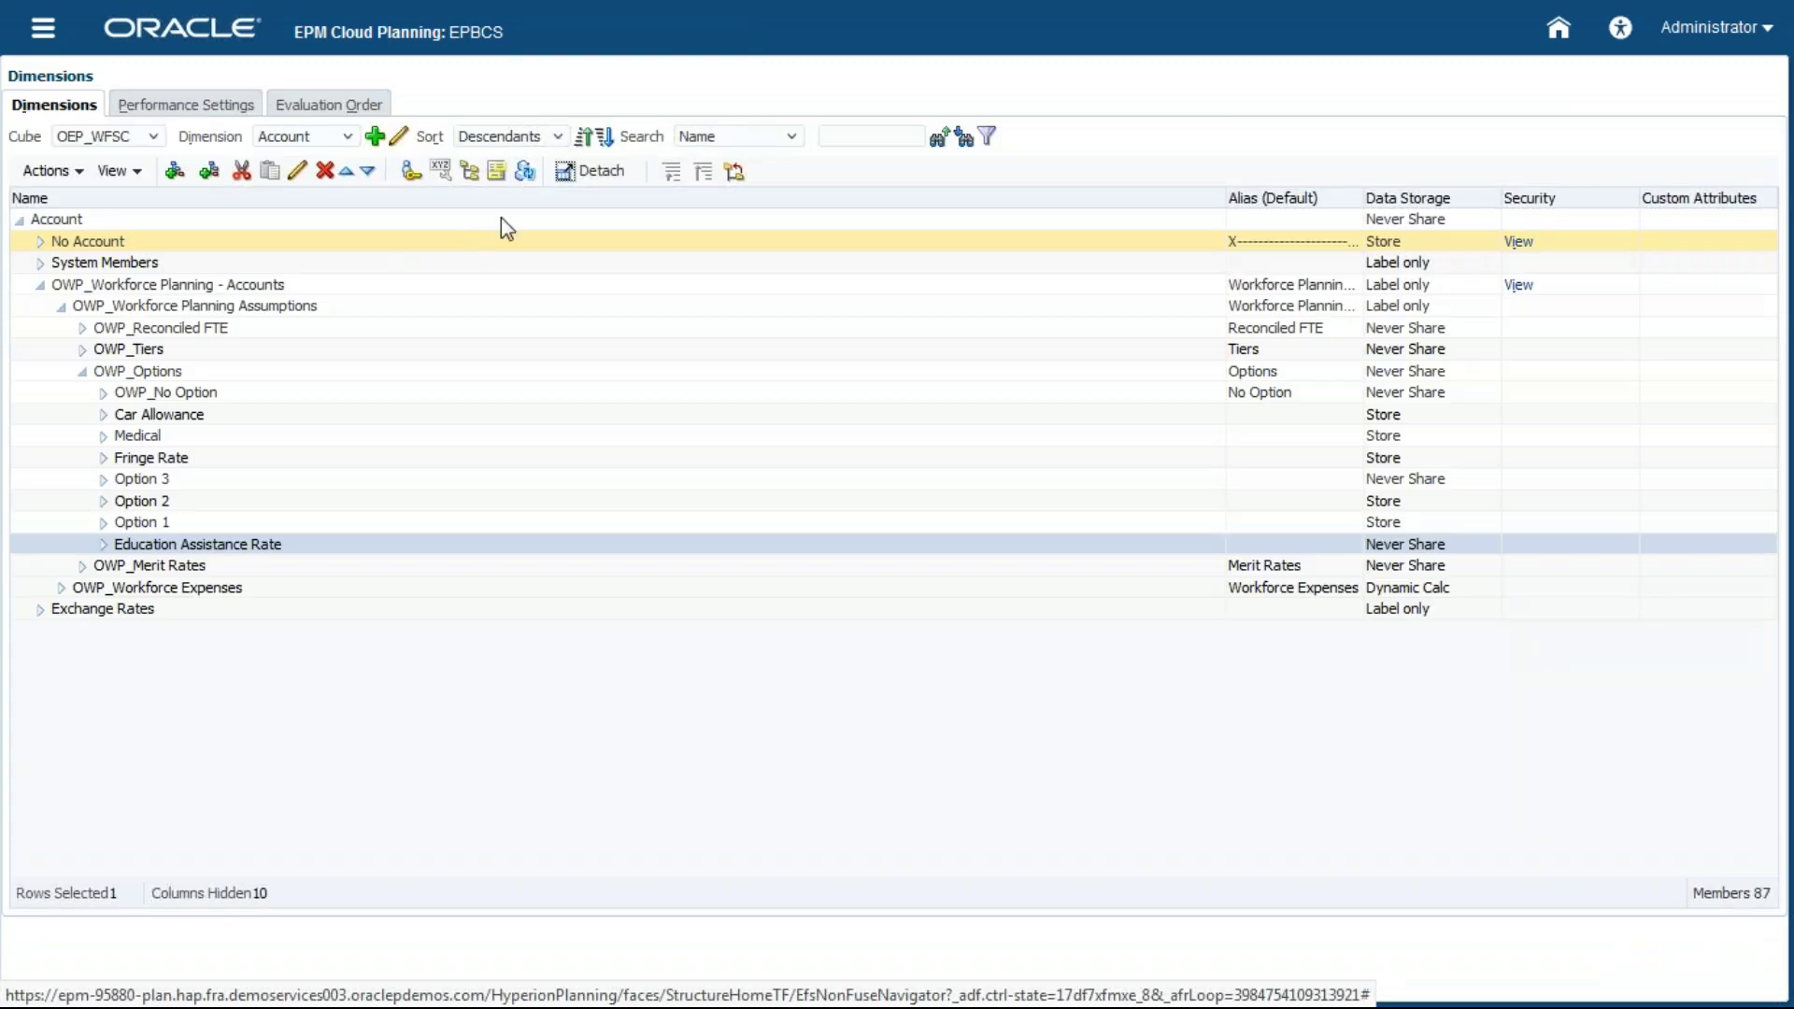
# Step: Refresh the application database with the new dimension members and exit the full-screen view
pyautogui.click(525, 173)
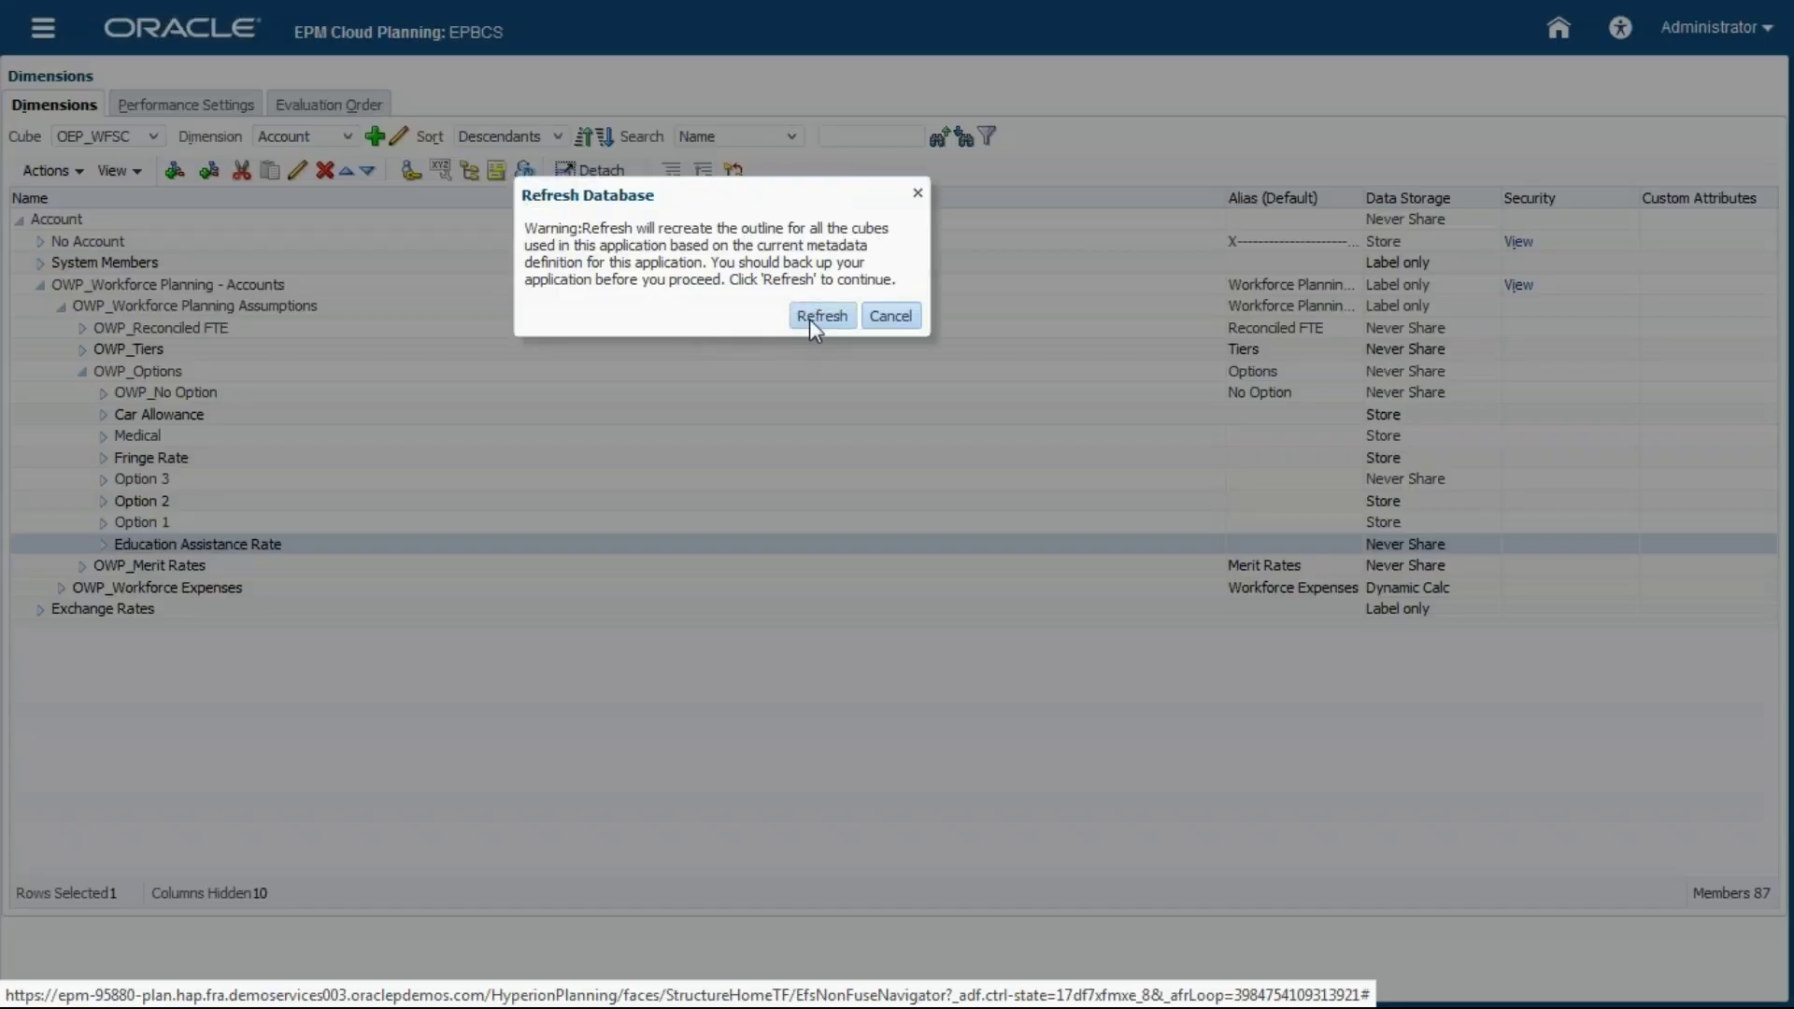
pyautogui.click(820, 316)
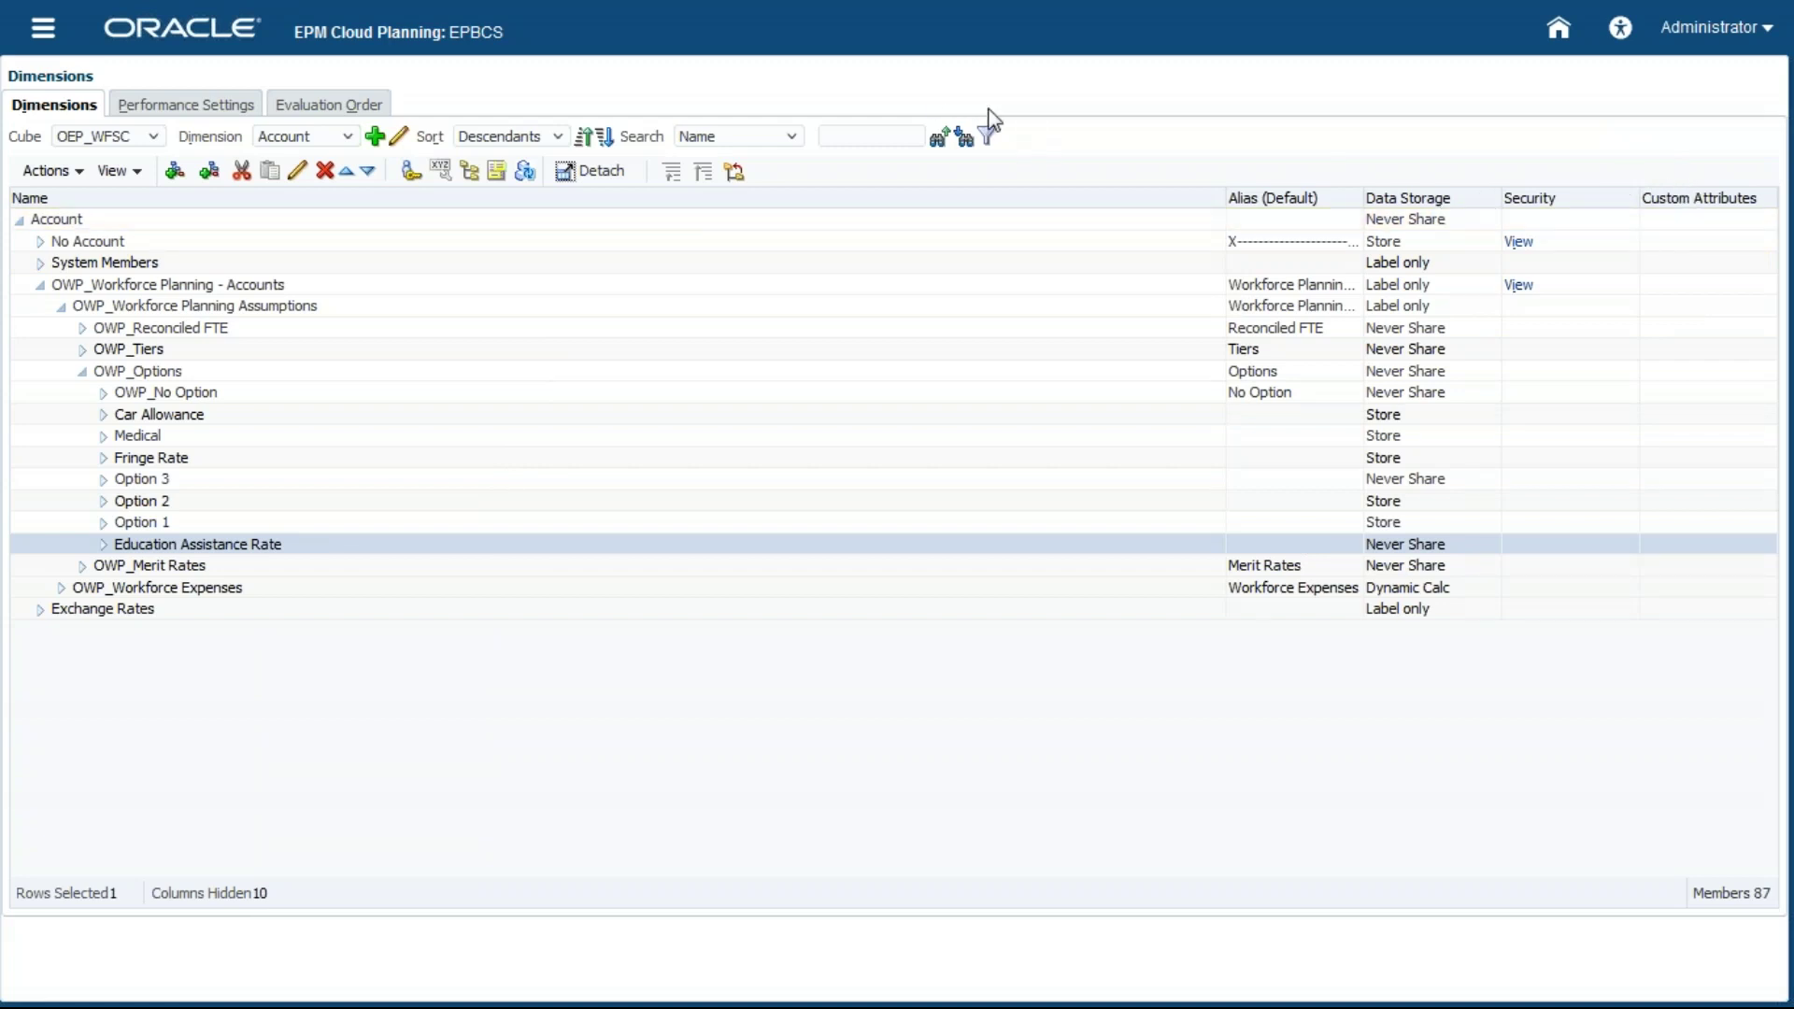
pyautogui.press('F11')
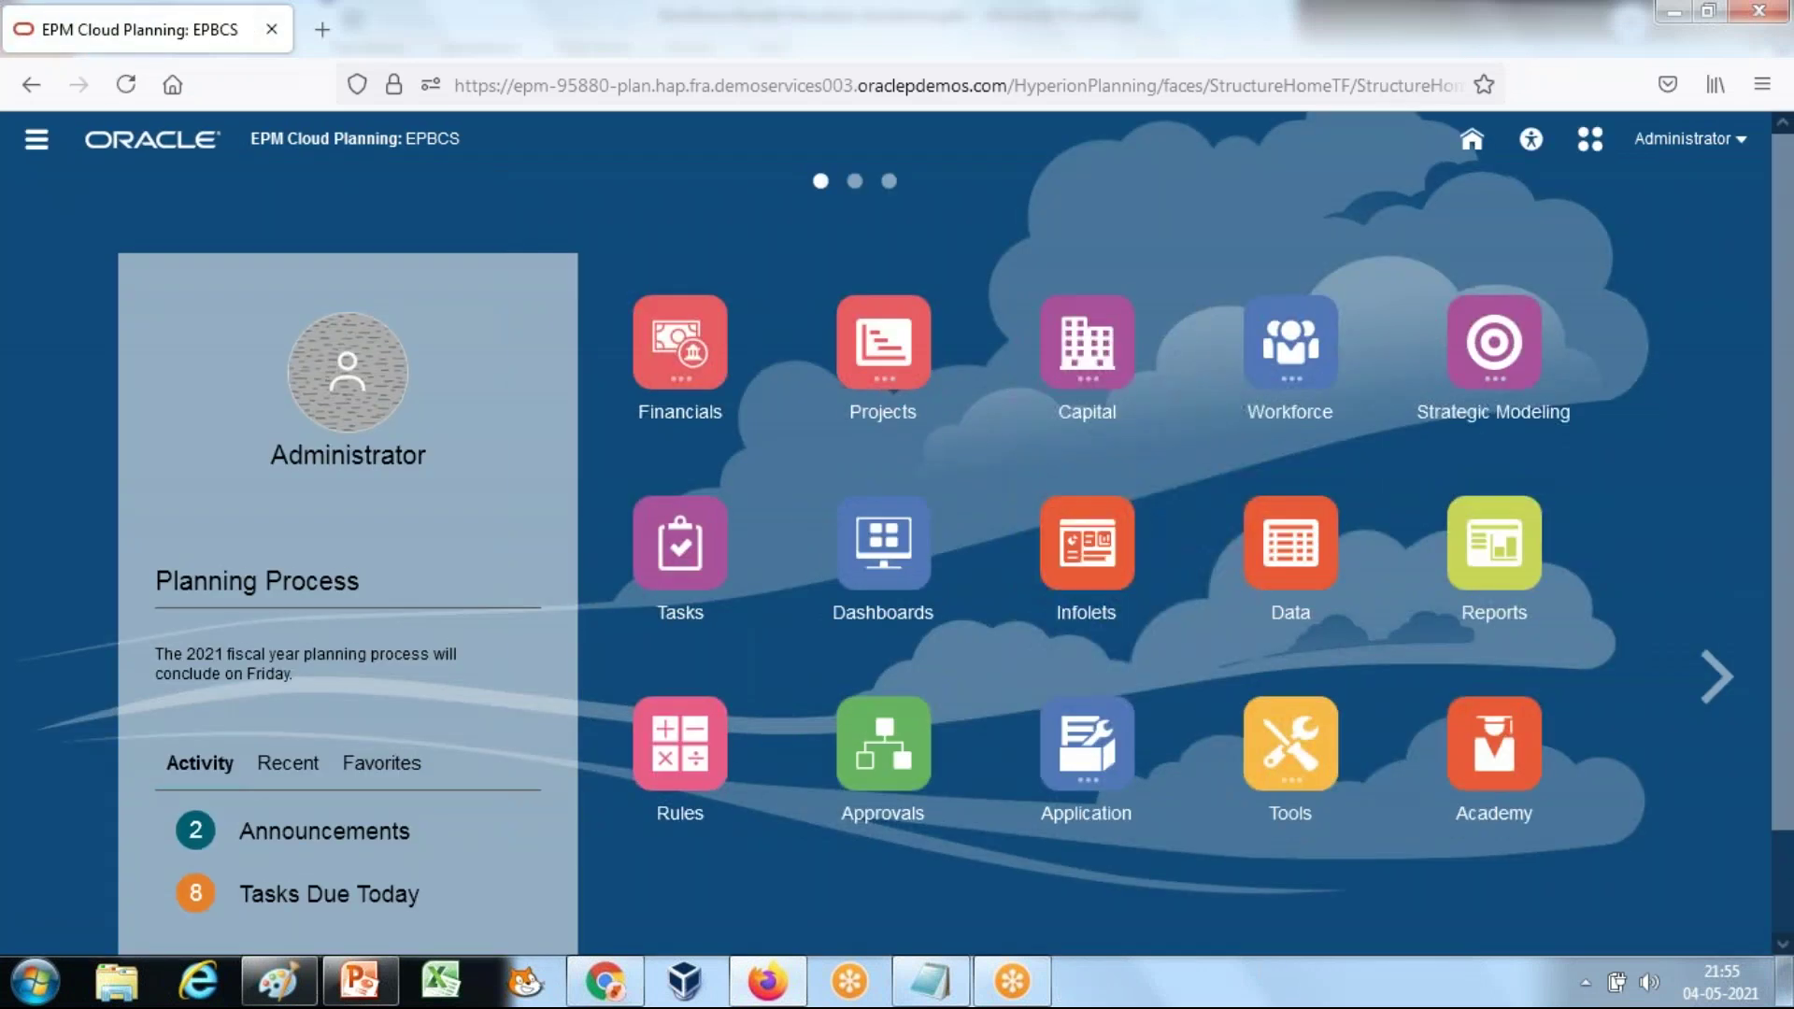
# Step: Open the application's Configure page and show the configuration tasks for Workforce
pyautogui.click(1122, 827)
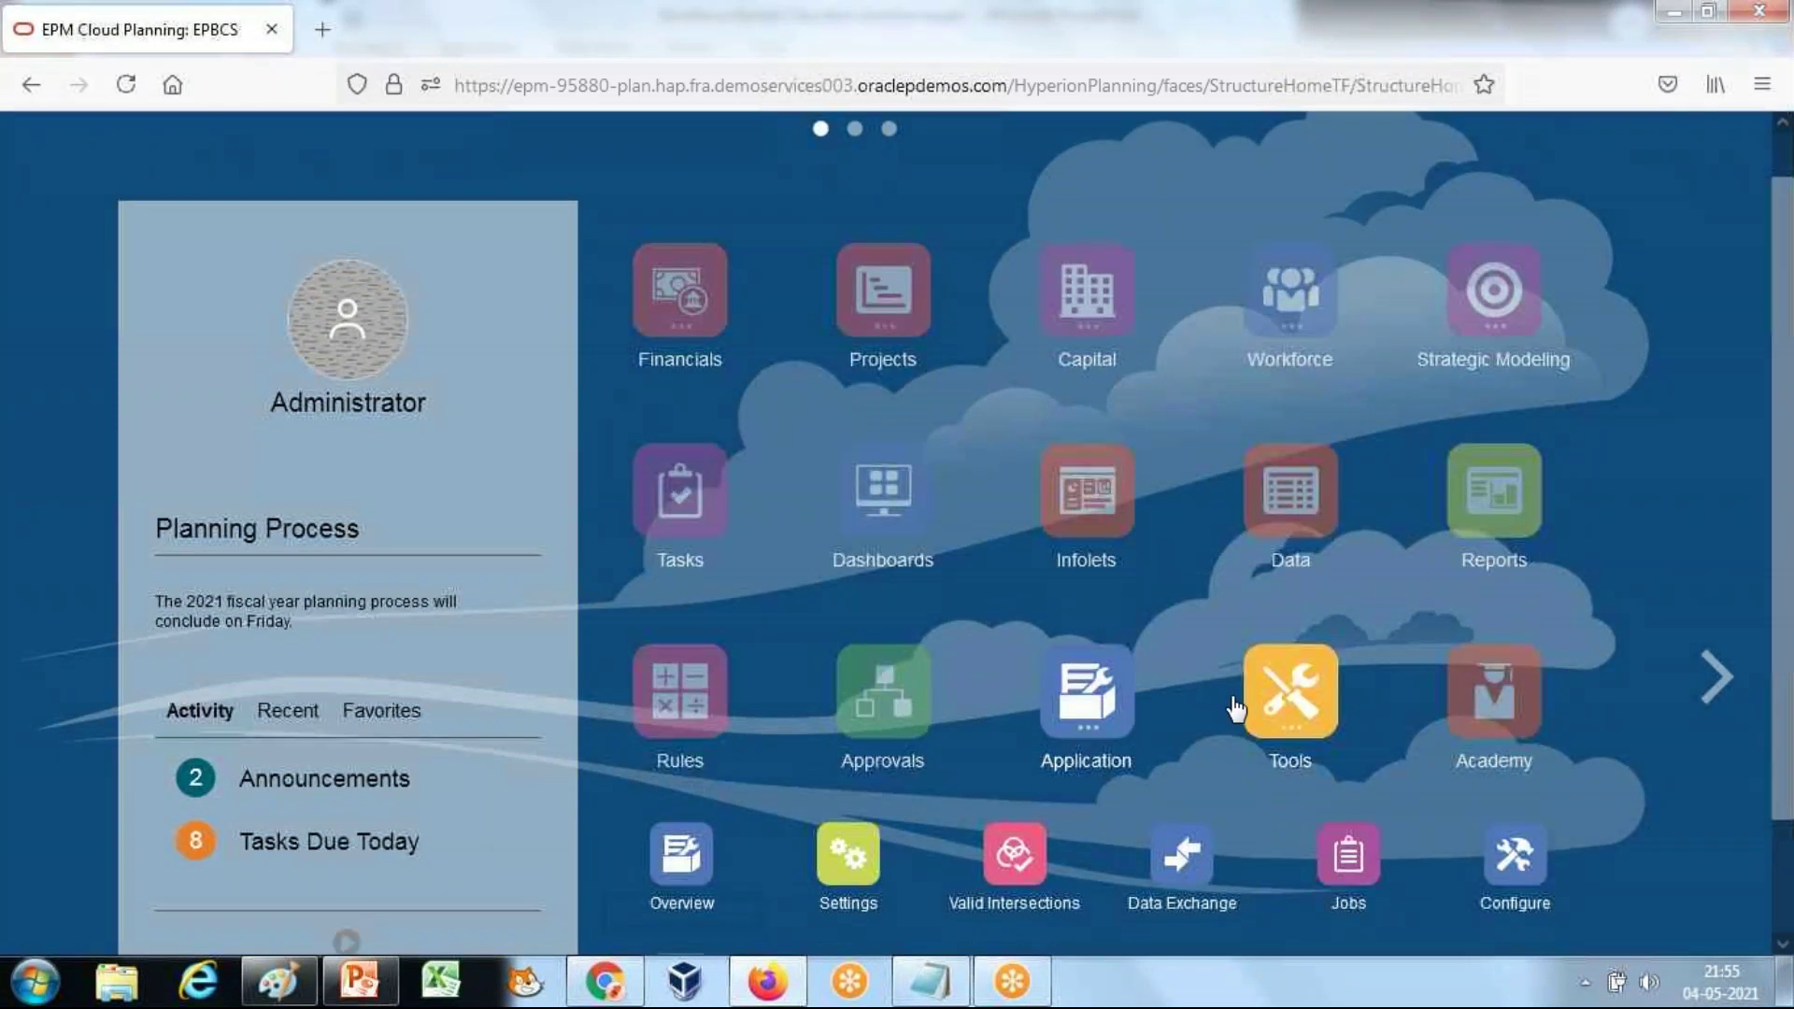
pyautogui.click(1508, 772)
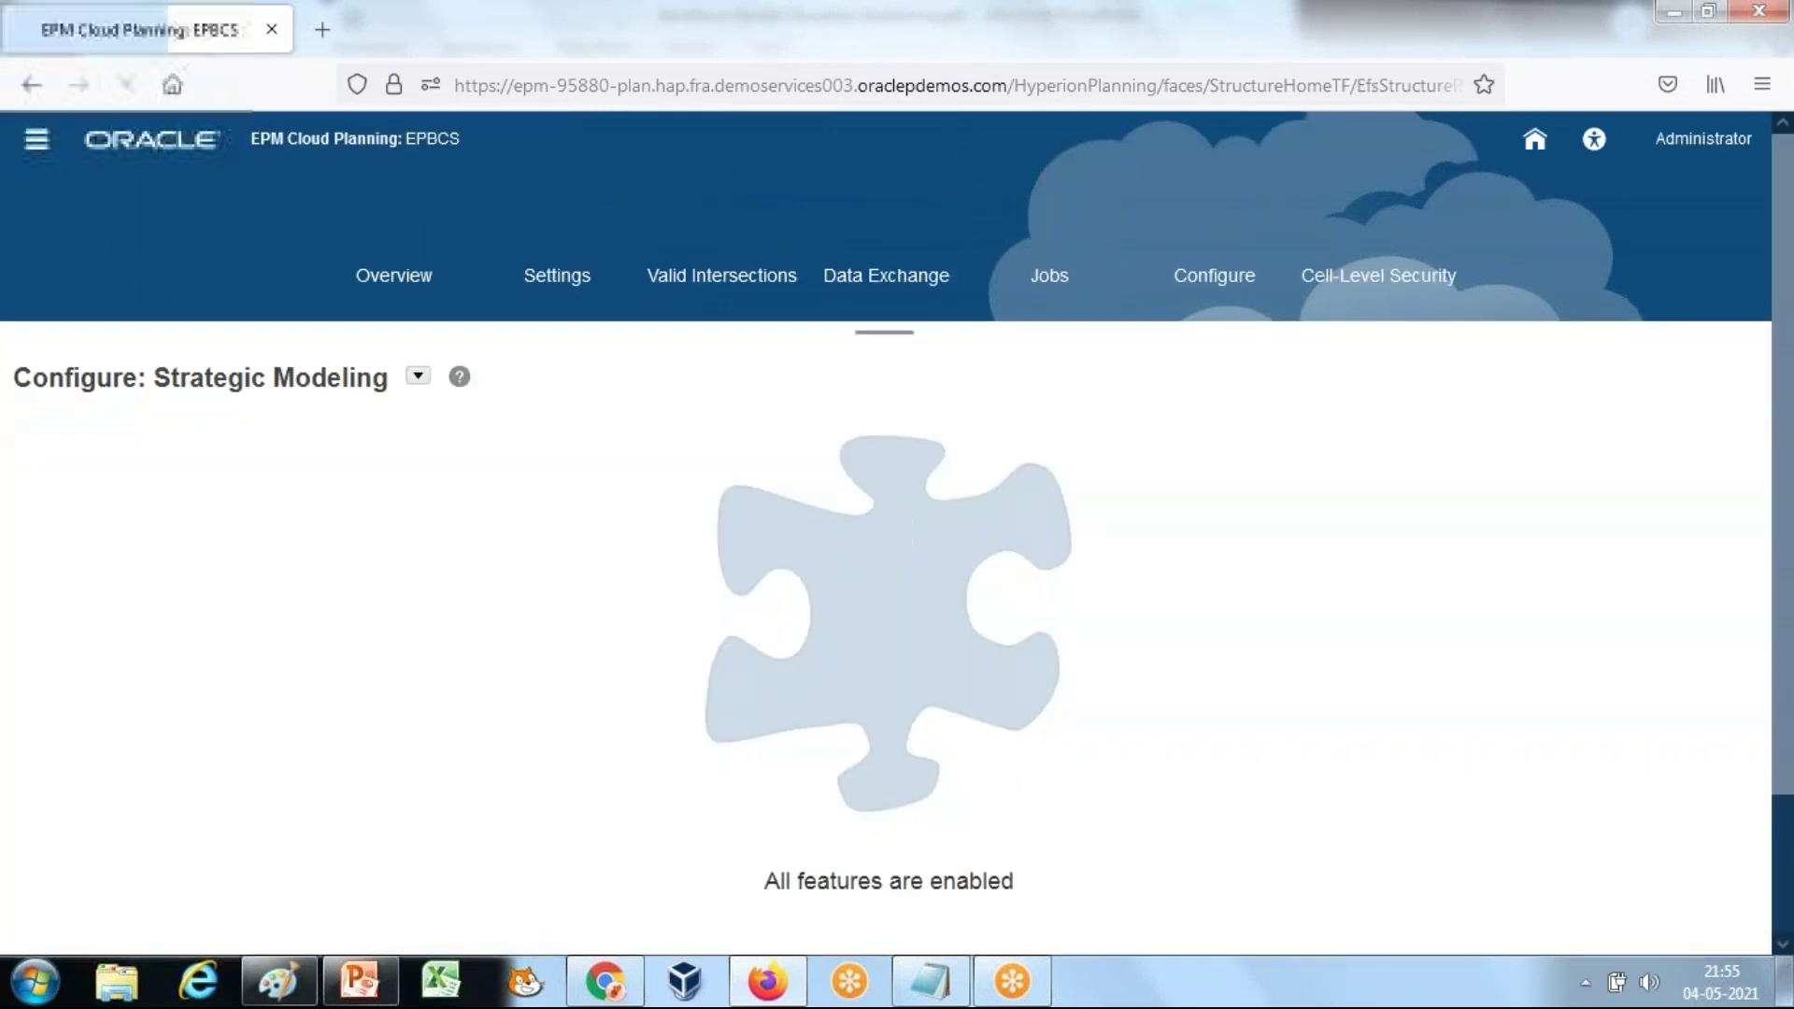
pyautogui.click(418, 375)
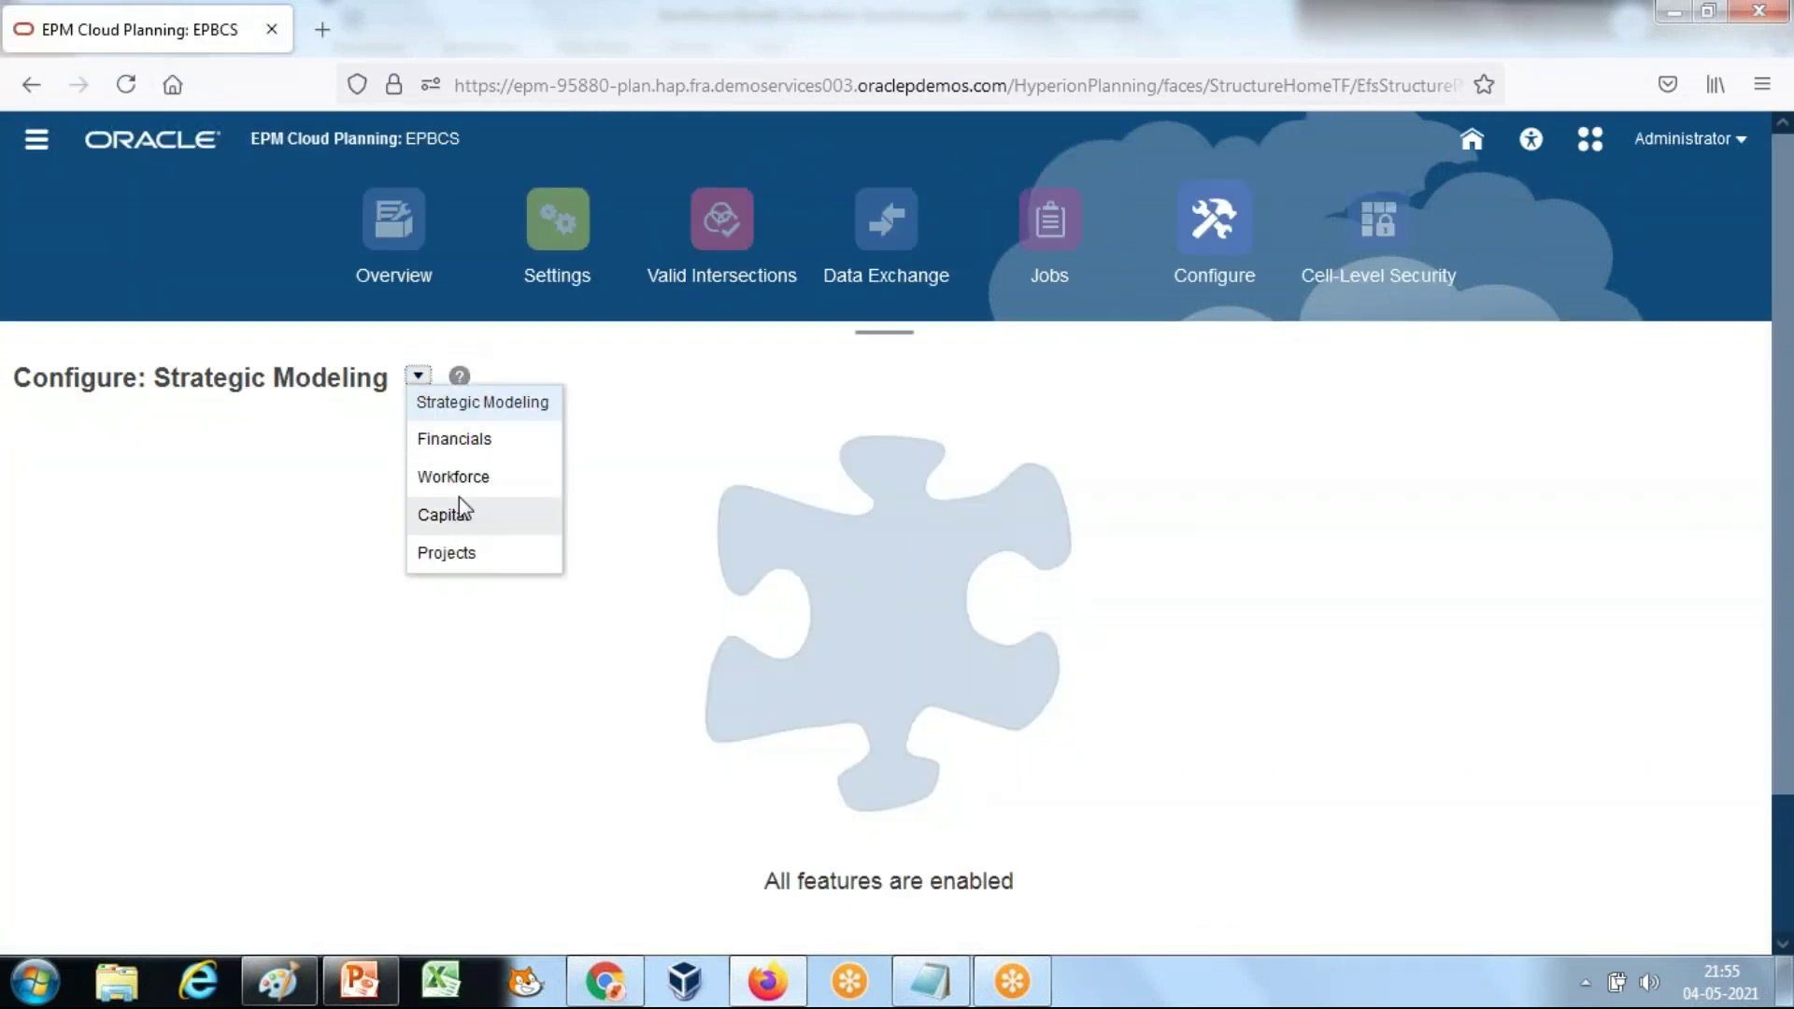
pyautogui.click(465, 478)
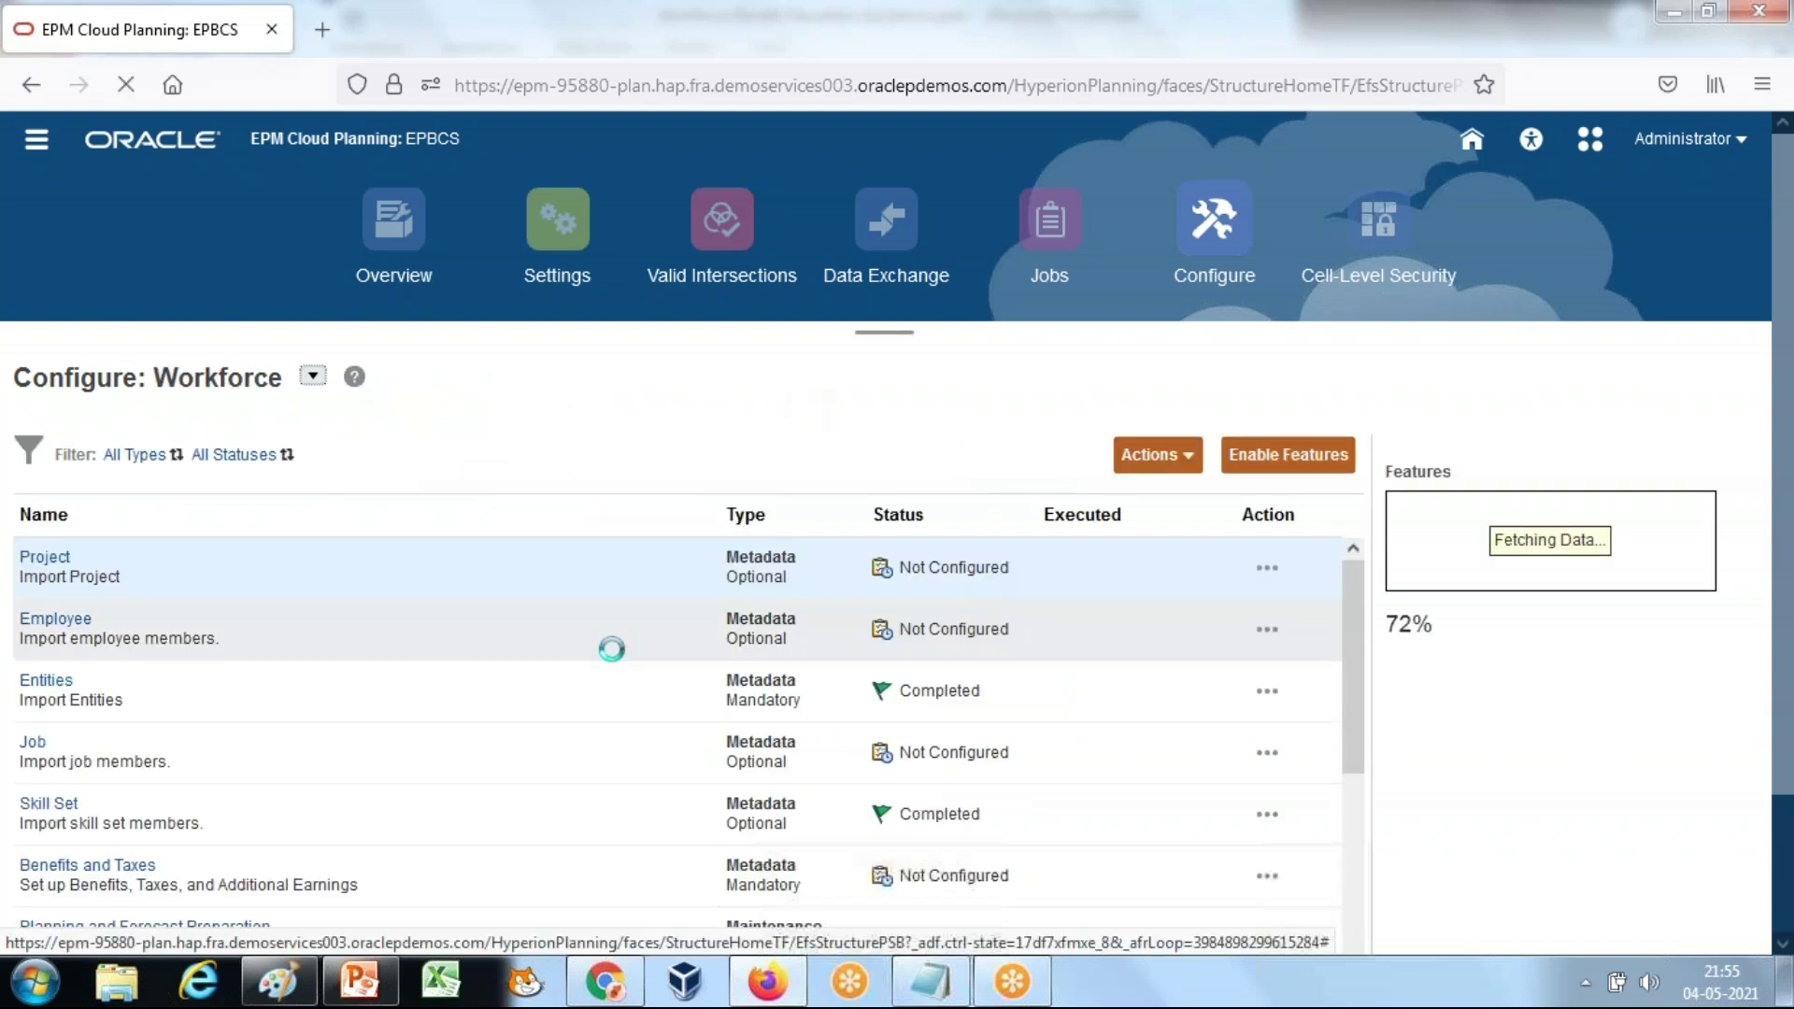
# Step: Open the Education Assistance benefit in Benefits and Taxes and set its component type to Rate Table and financial account to Other Benefits
pyautogui.click(72, 870)
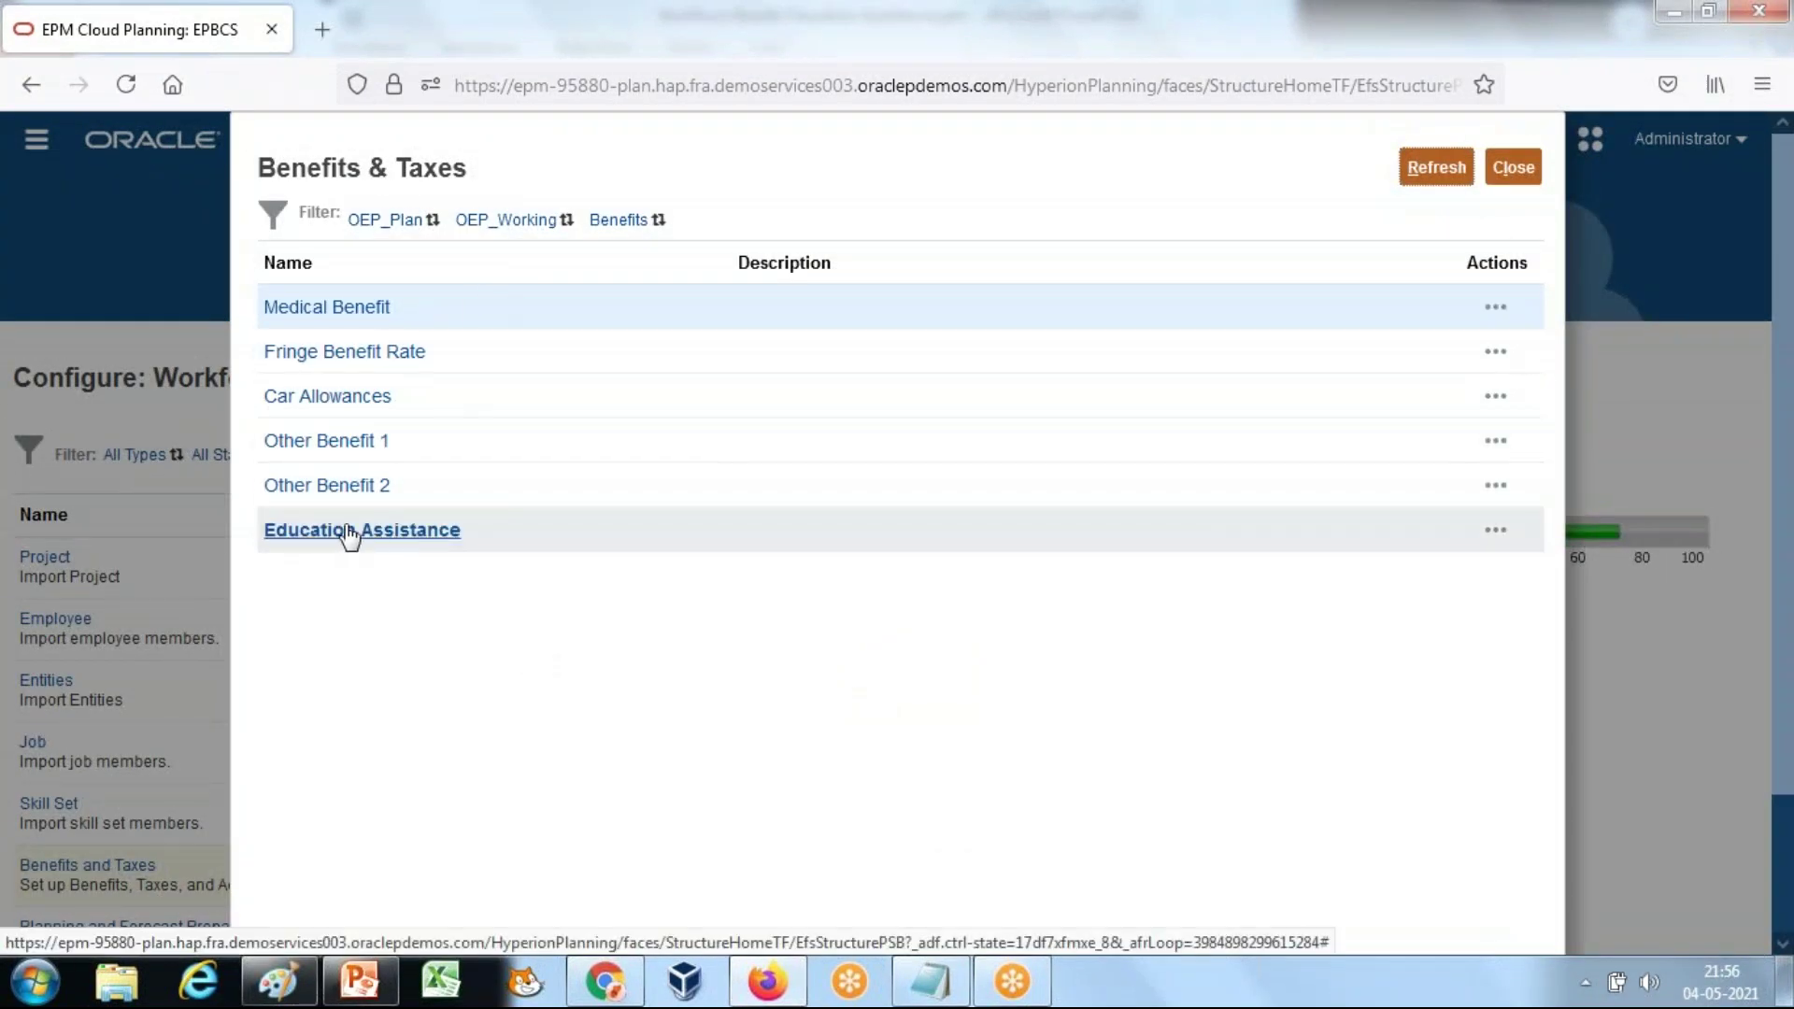
pyautogui.click(387, 530)
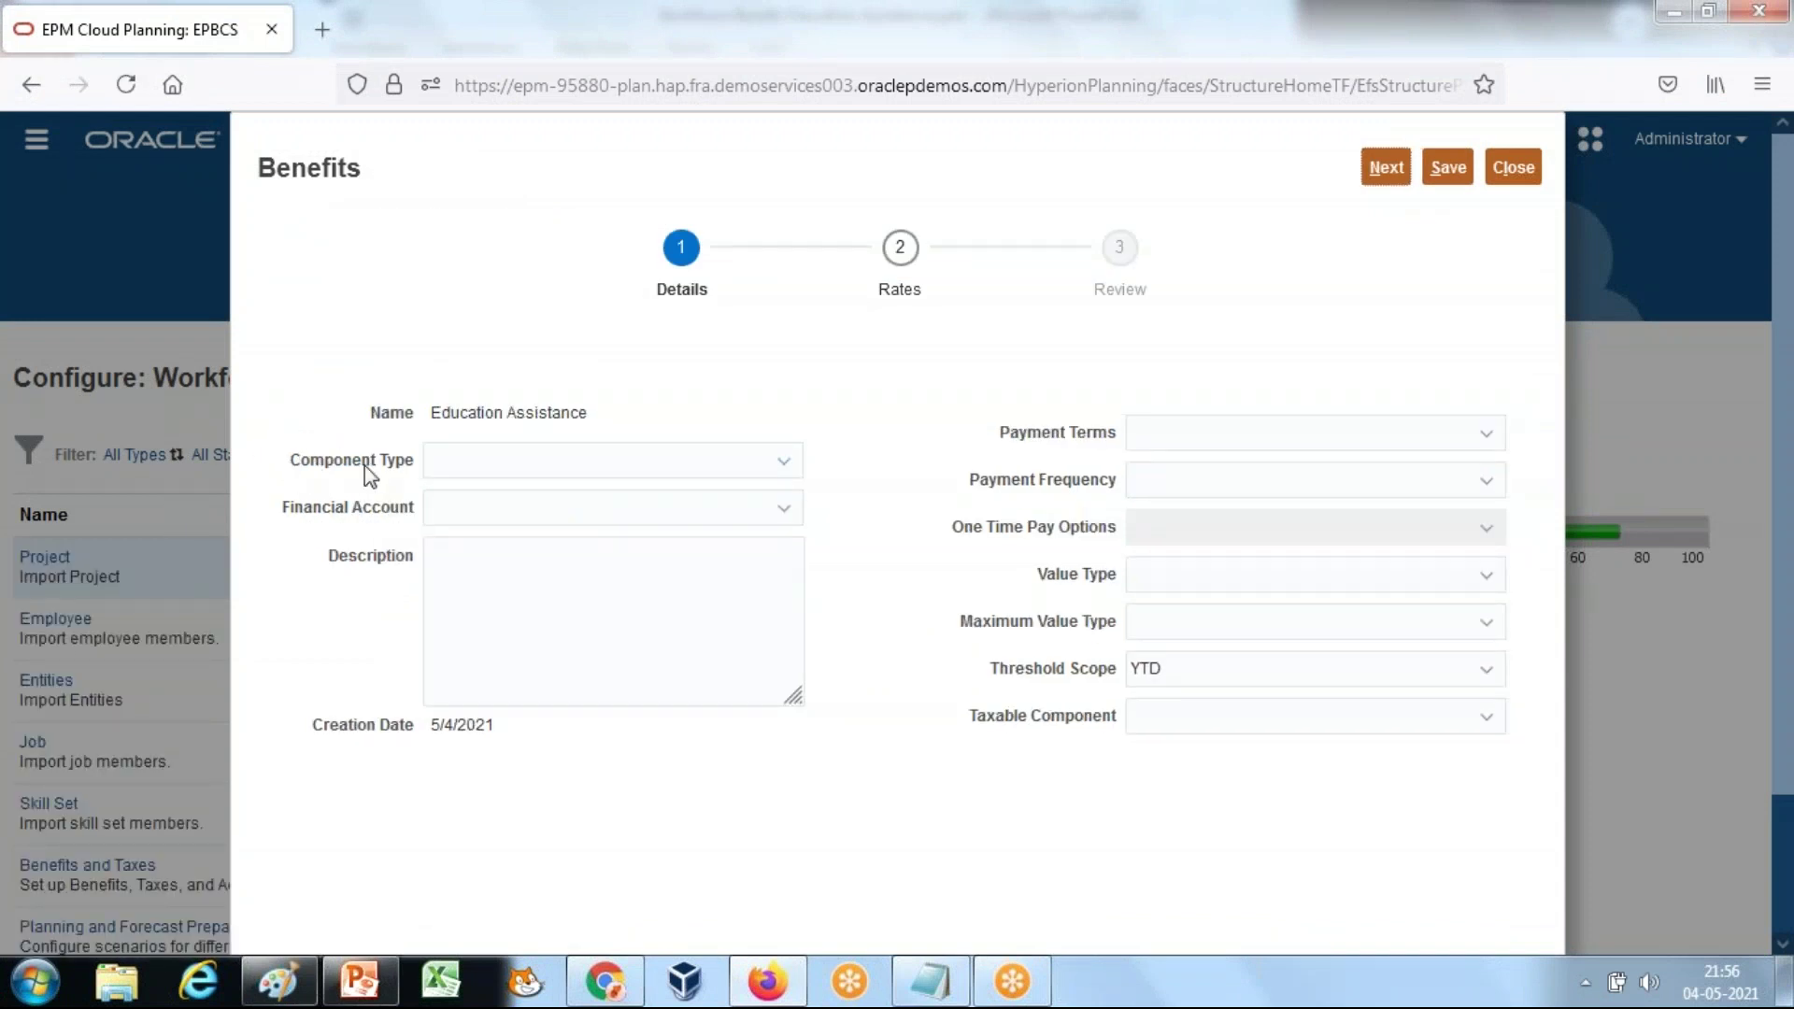
pyautogui.click(541, 463)
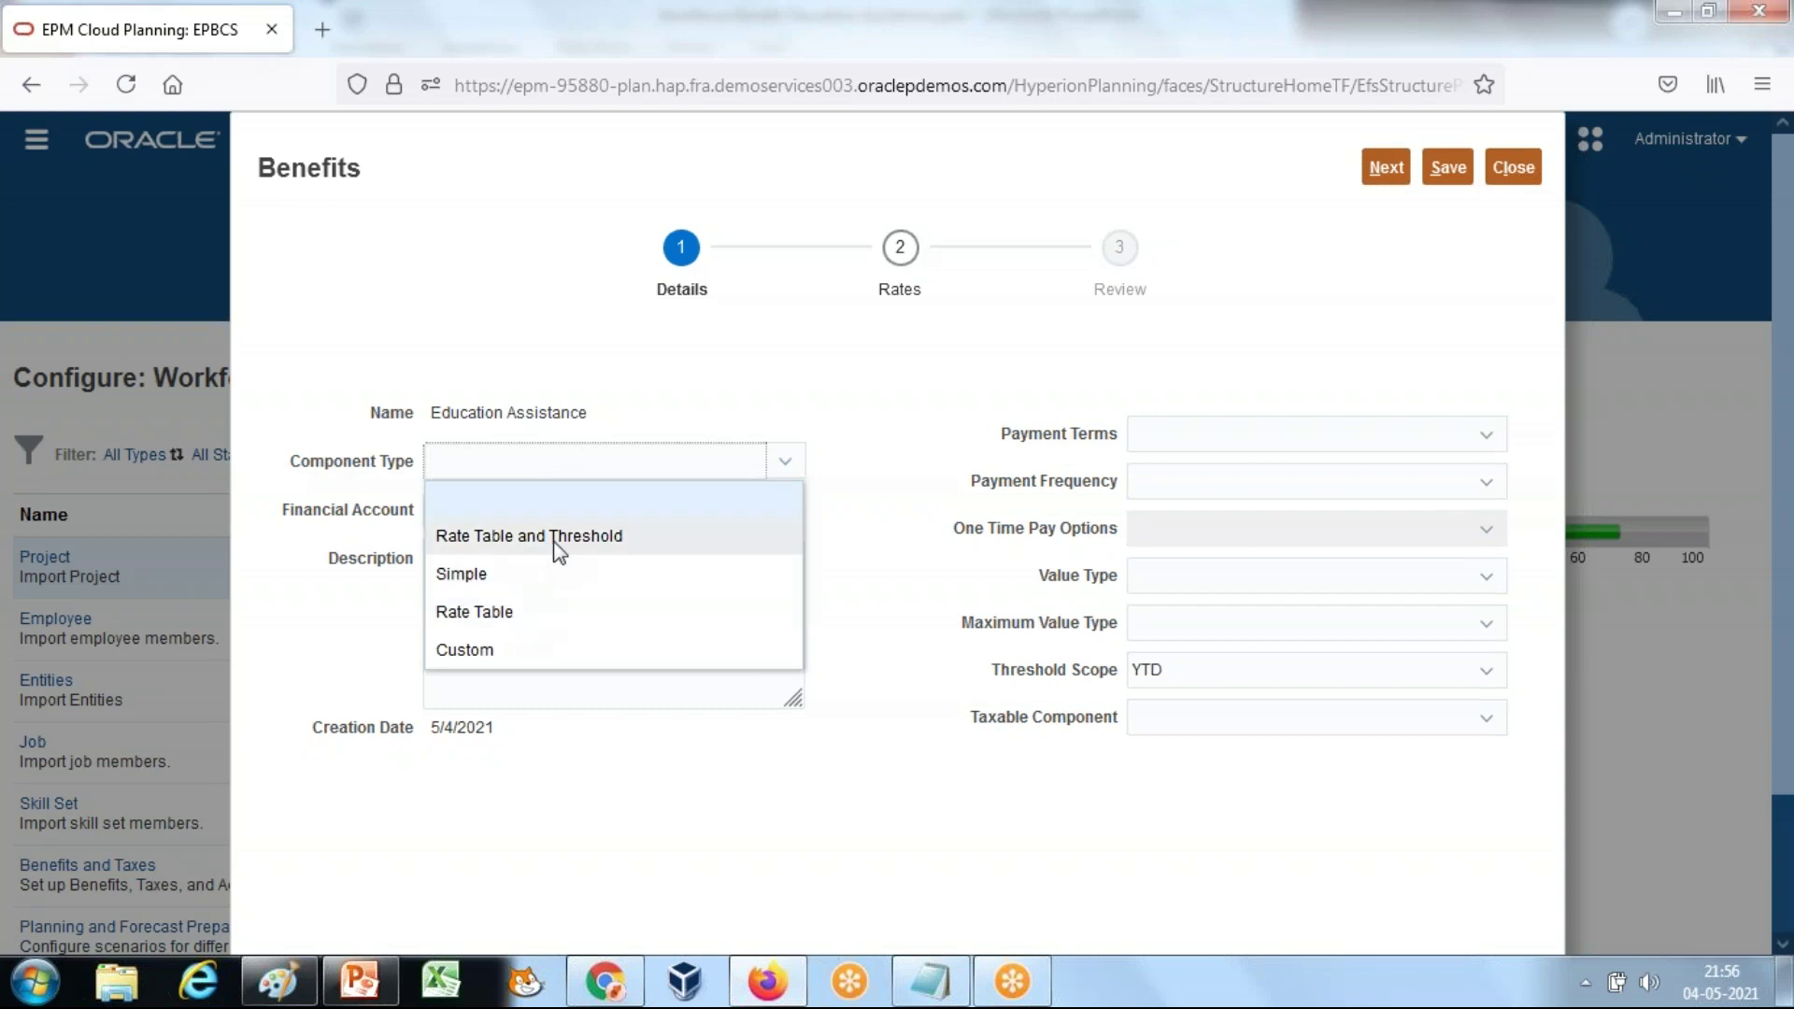
pyautogui.click(524, 612)
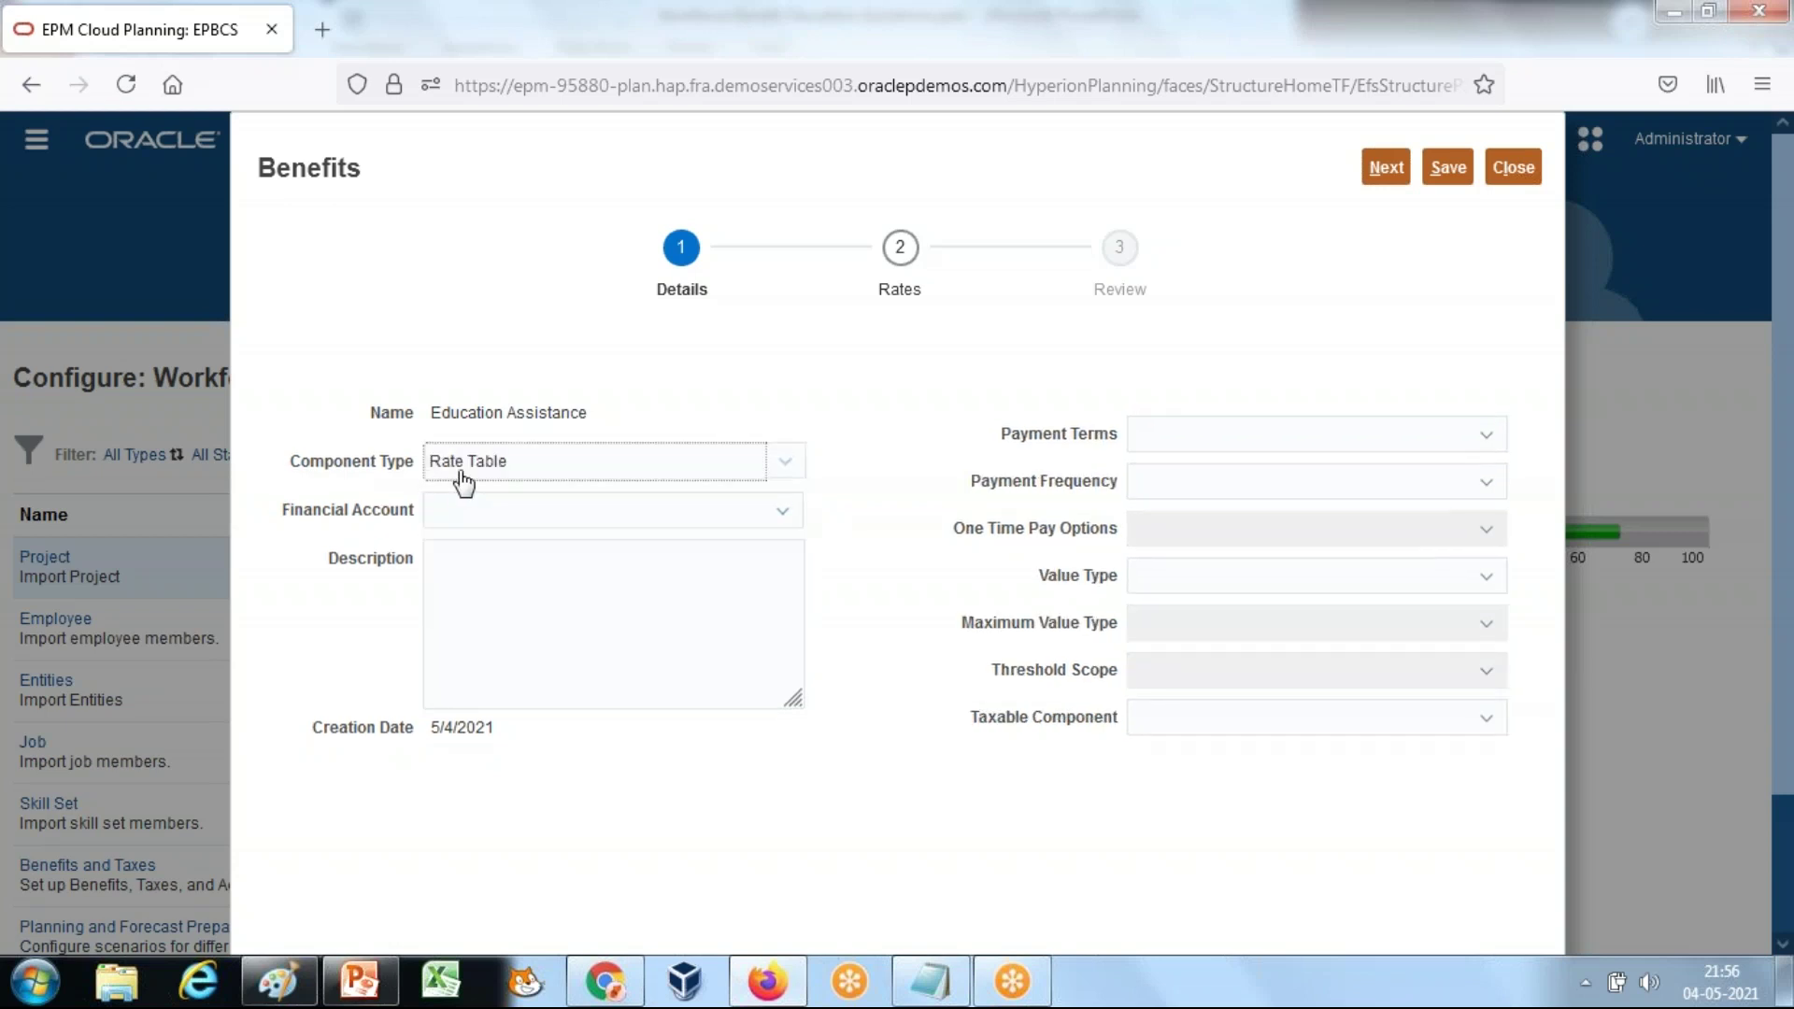
pyautogui.click(550, 526)
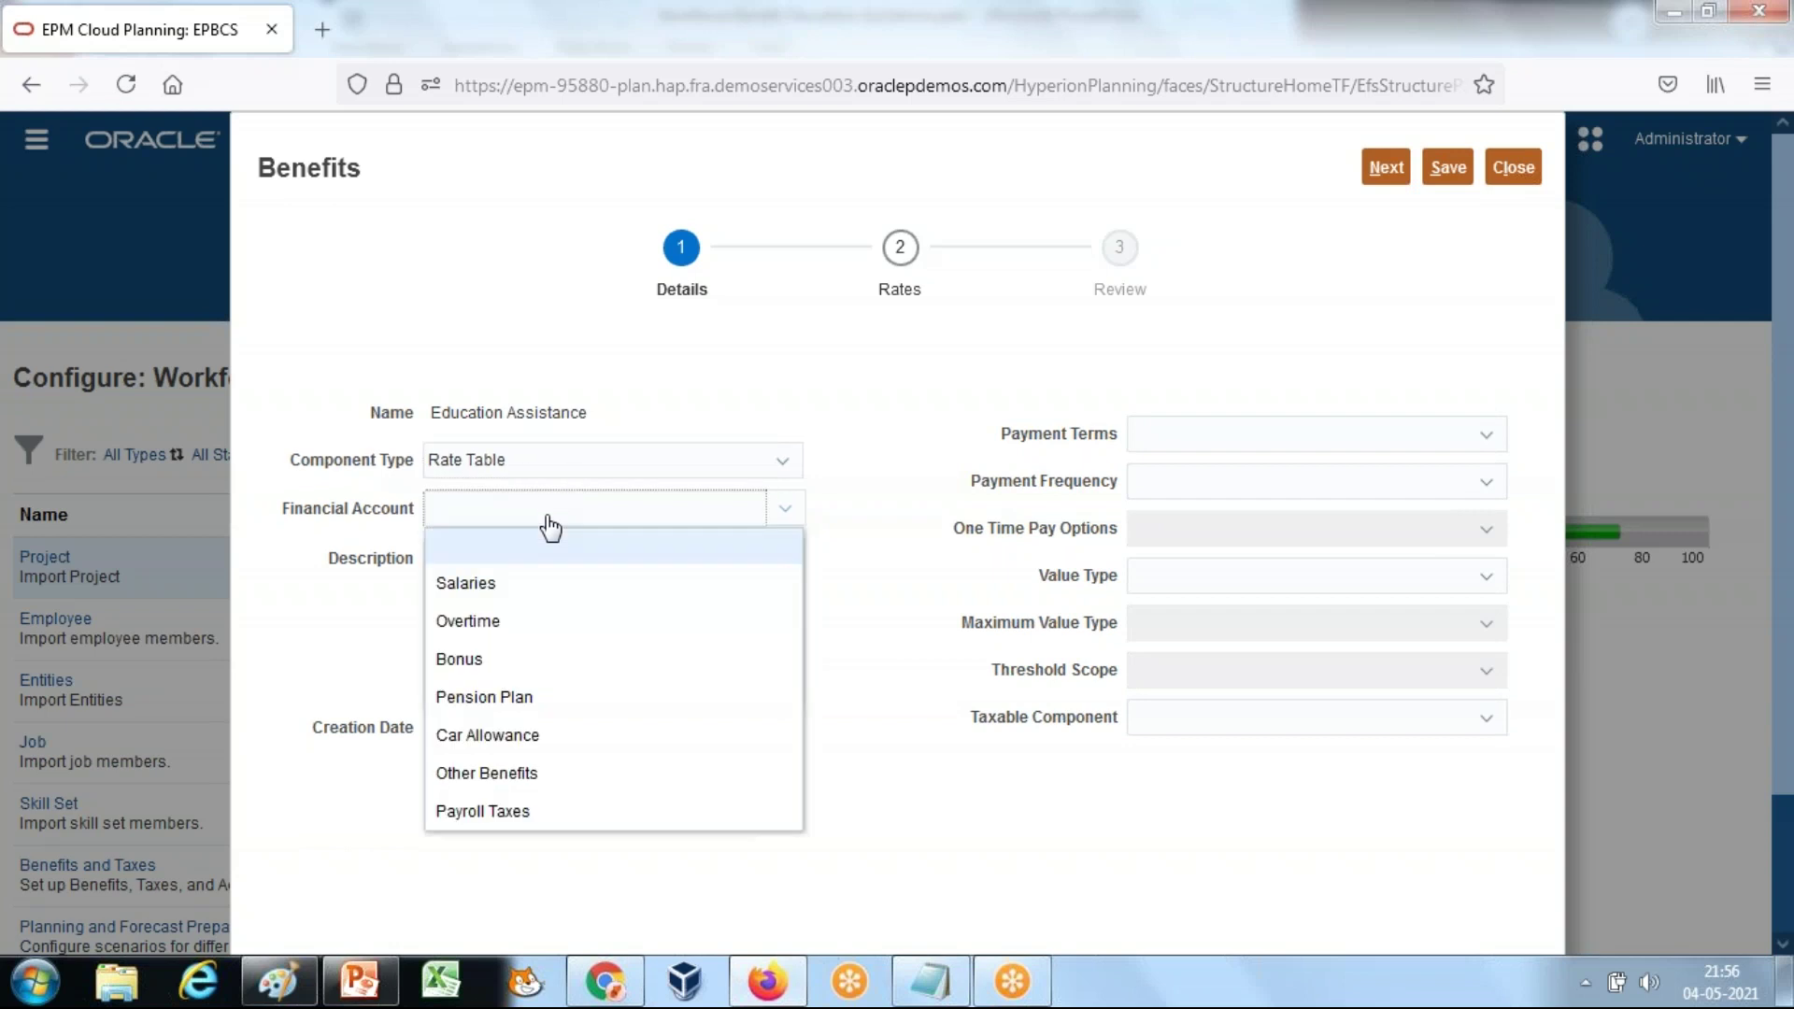
pyautogui.click(515, 774)
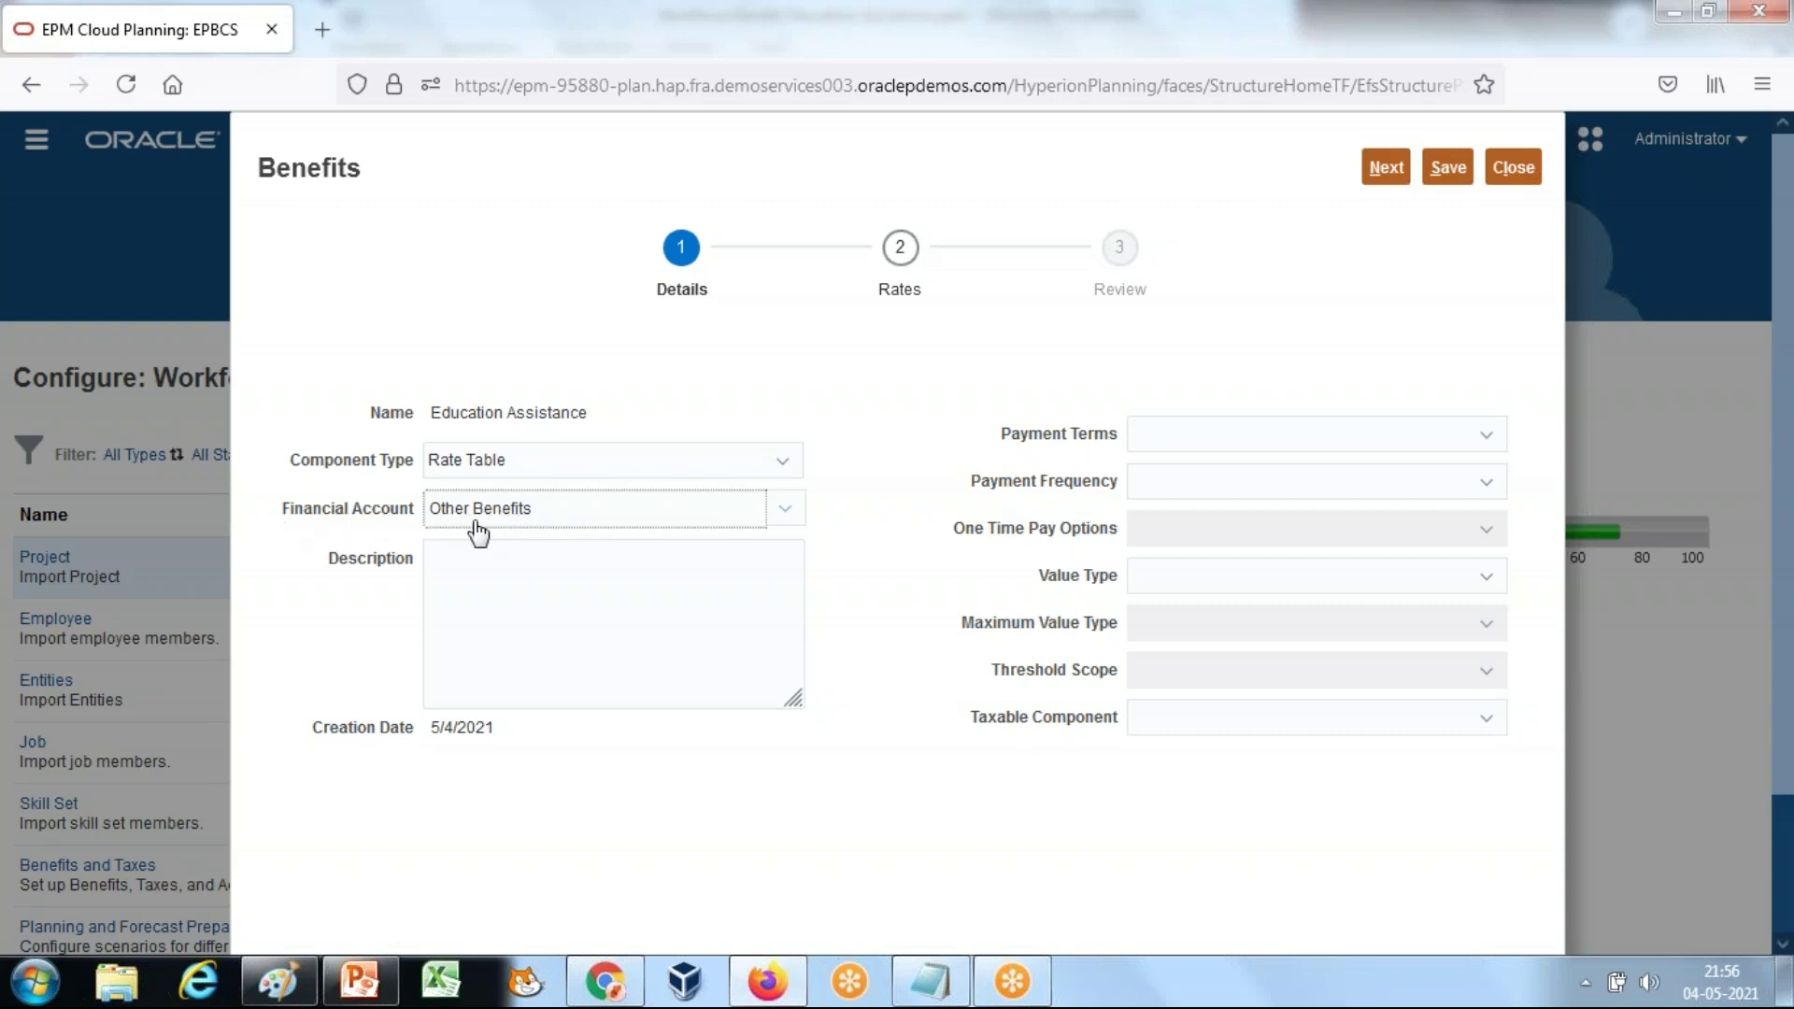
# Step: Set payment terms to Monthly (Calendar Year), value type to Percentage of Salary and taxable component to No, and save the benefit details
pyautogui.click(1304, 432)
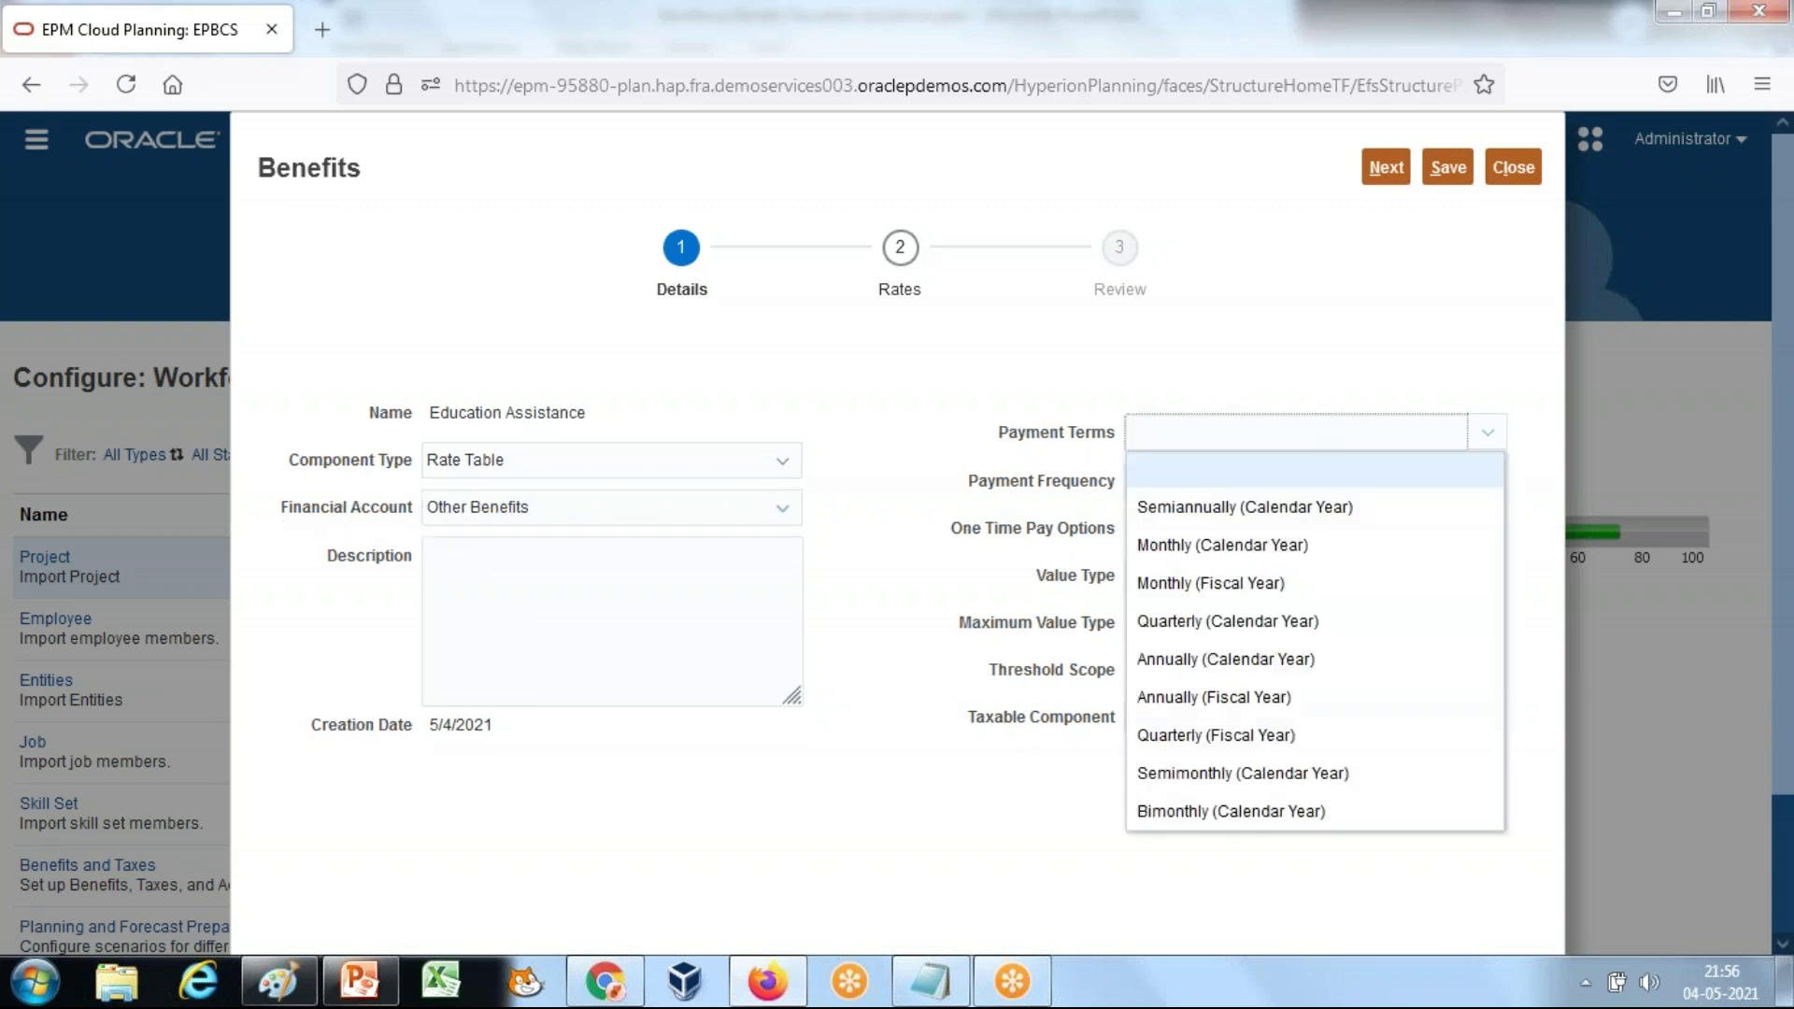
pyautogui.click(1253, 547)
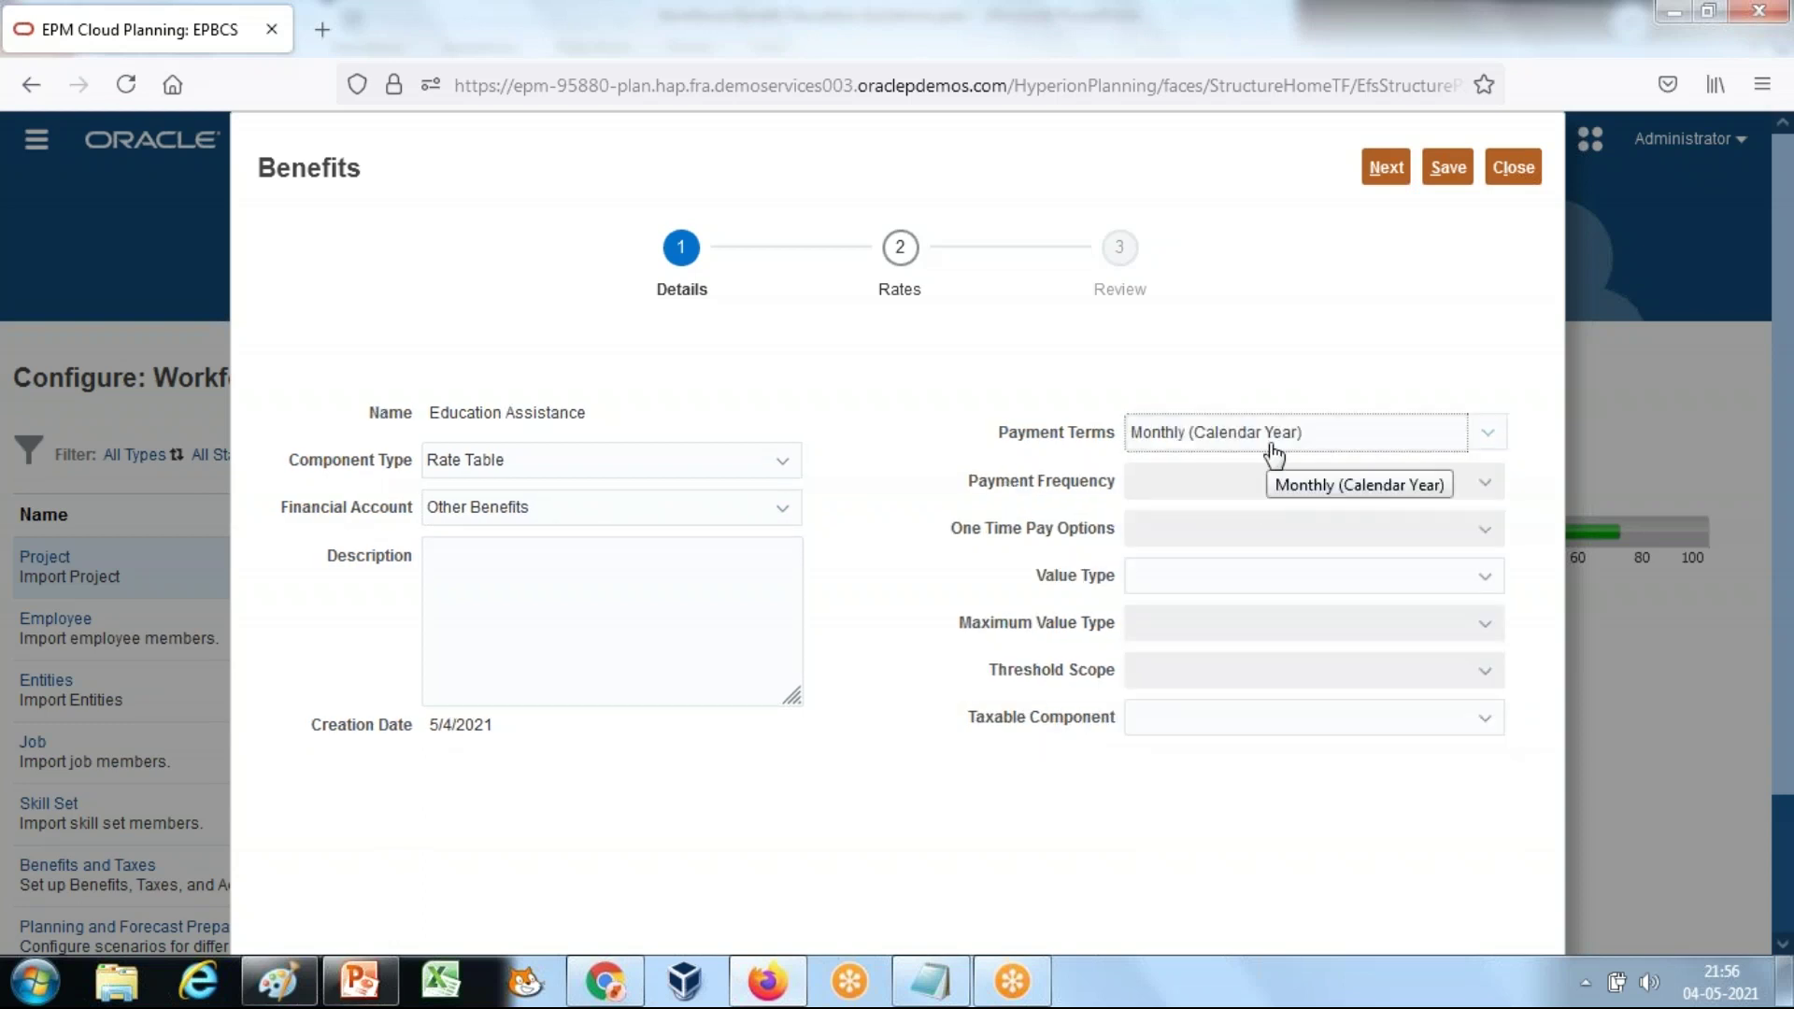
pyautogui.click(1306, 585)
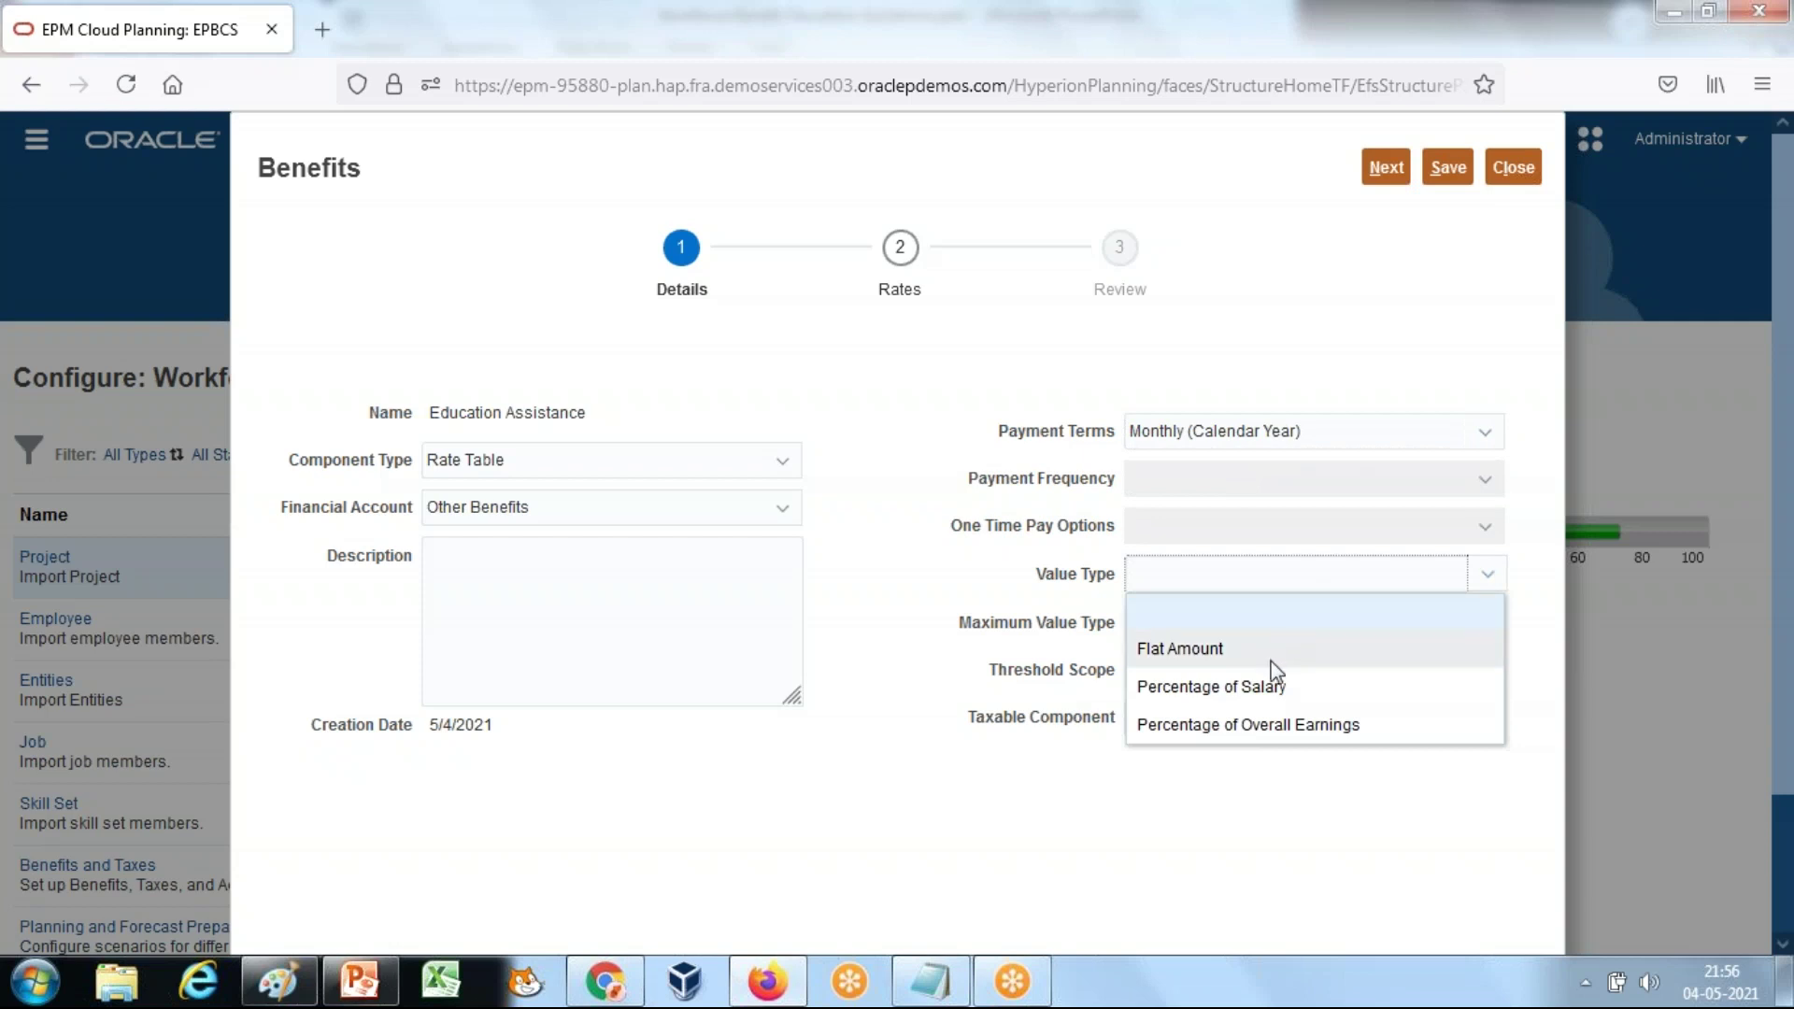
pyautogui.click(1273, 690)
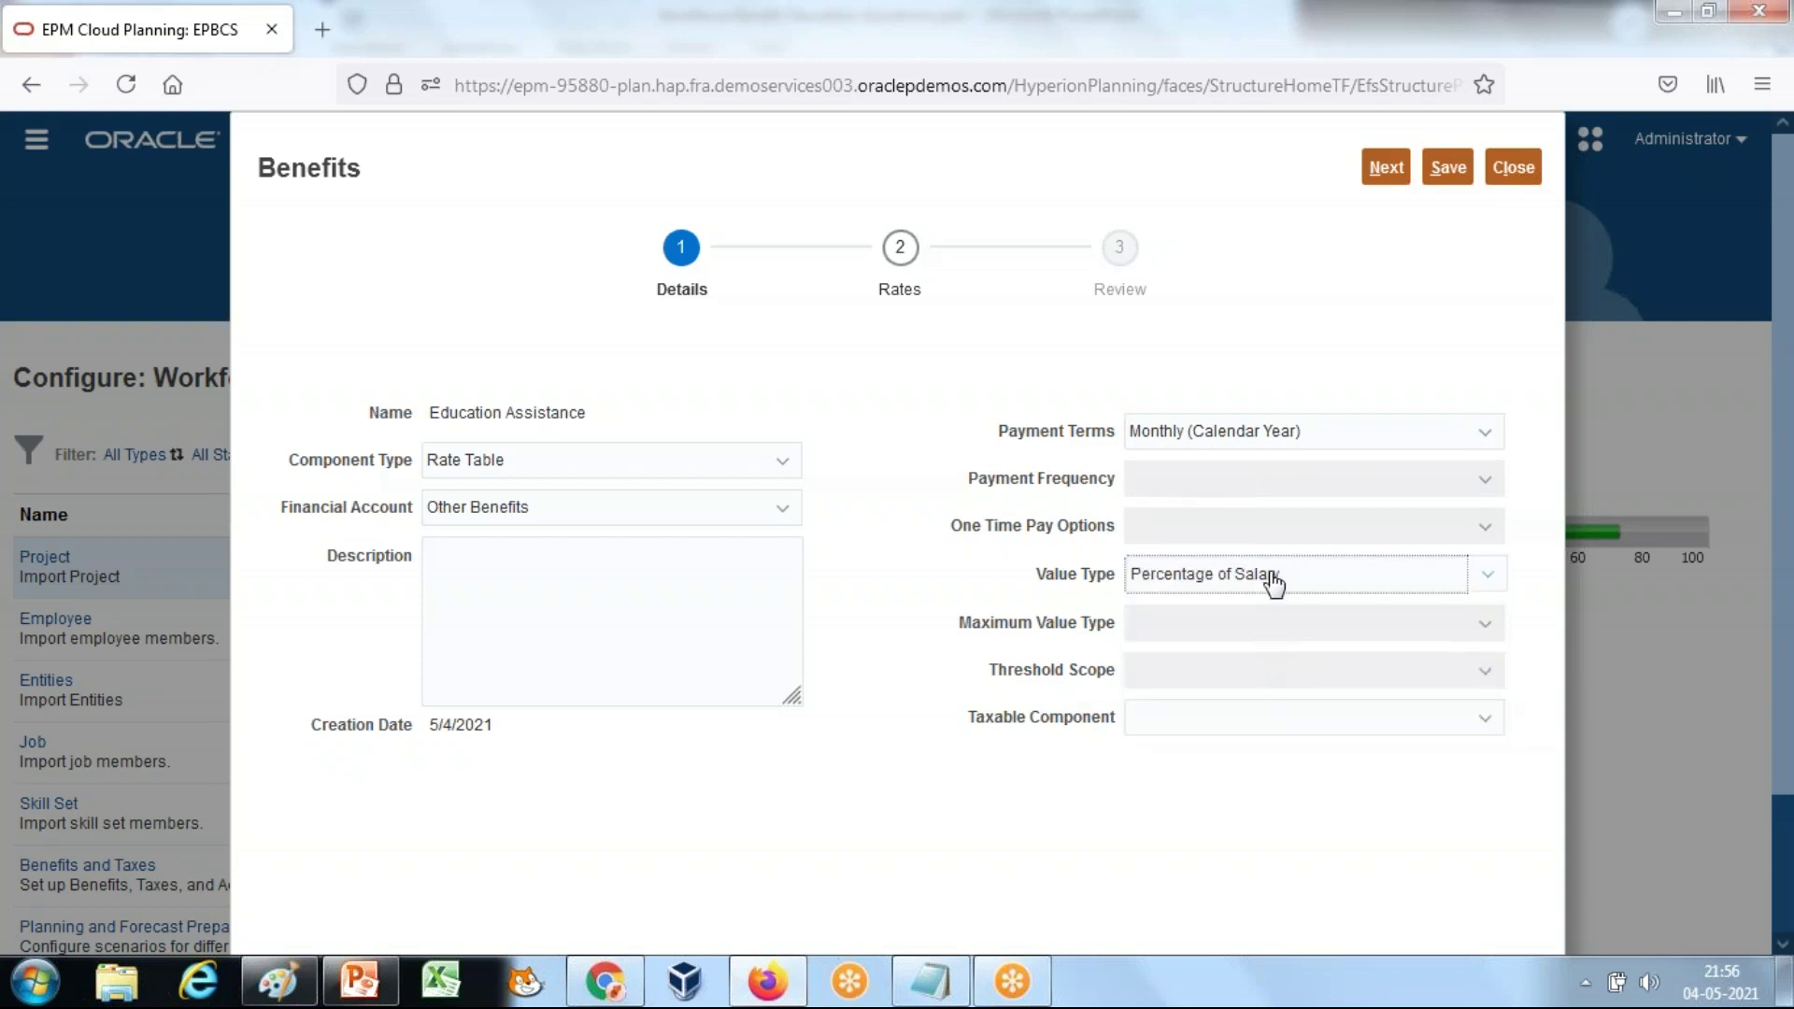
pyautogui.click(1274, 718)
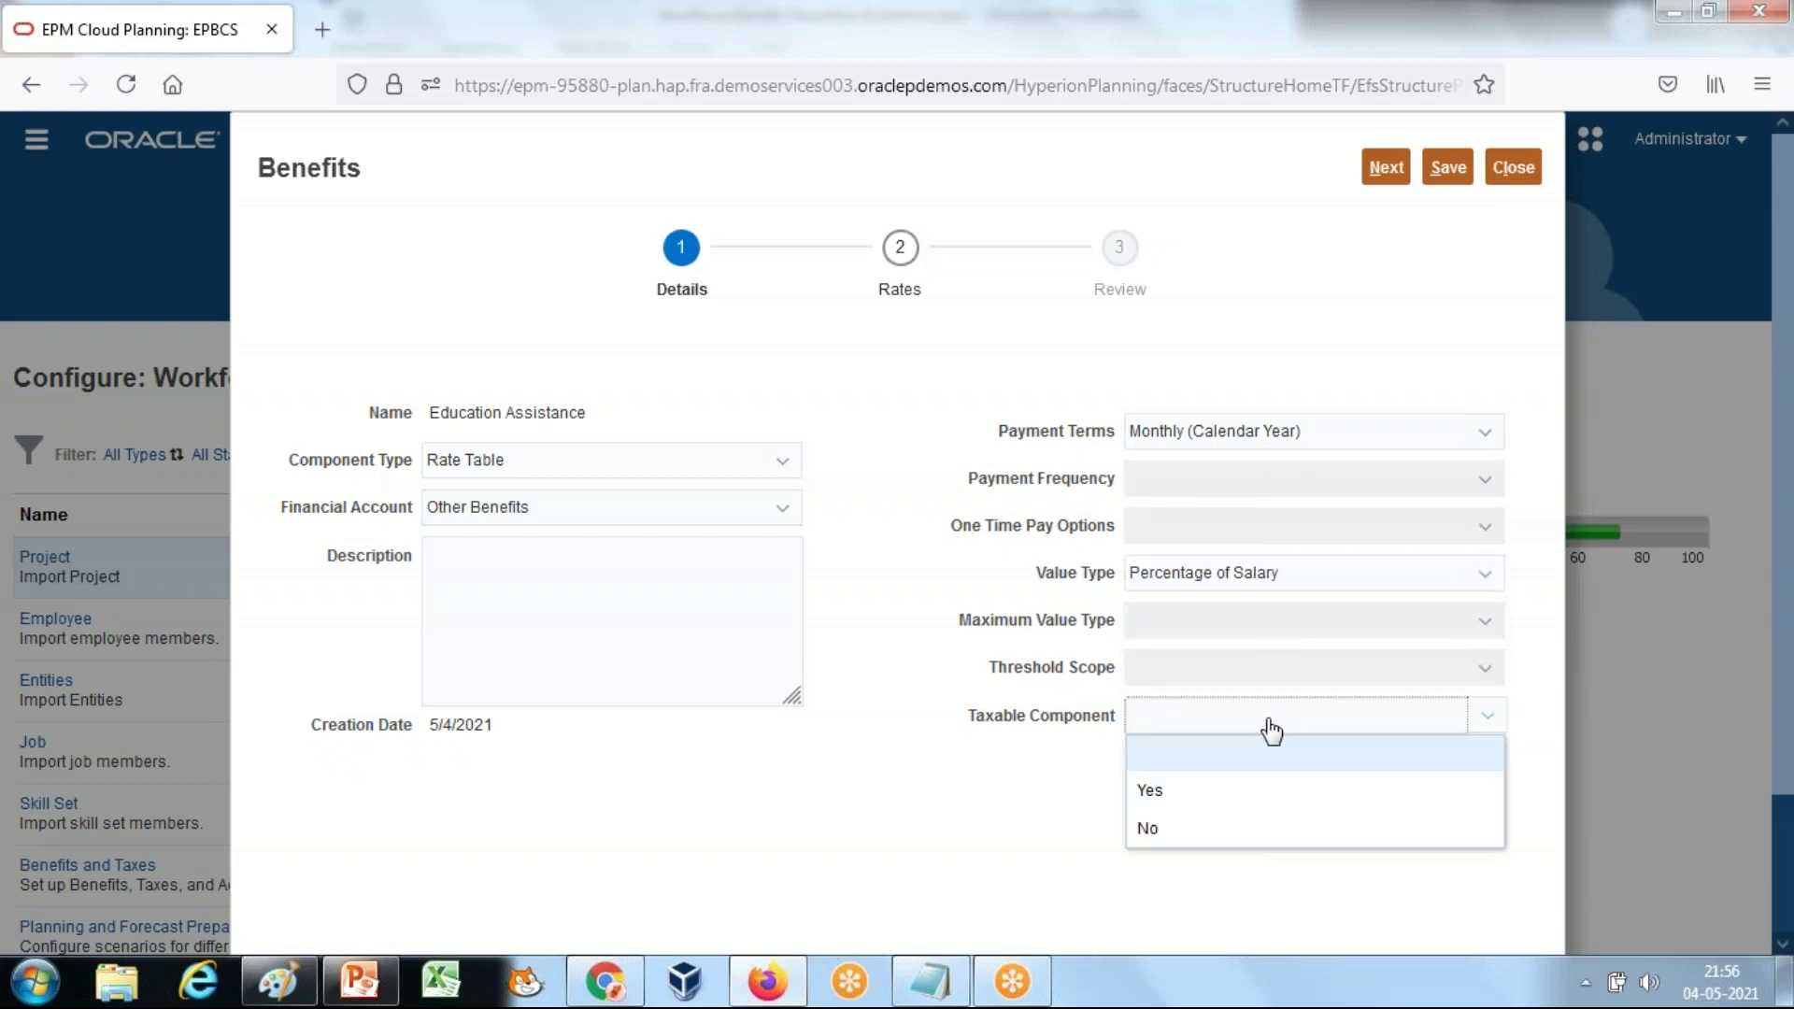
pyautogui.click(1197, 820)
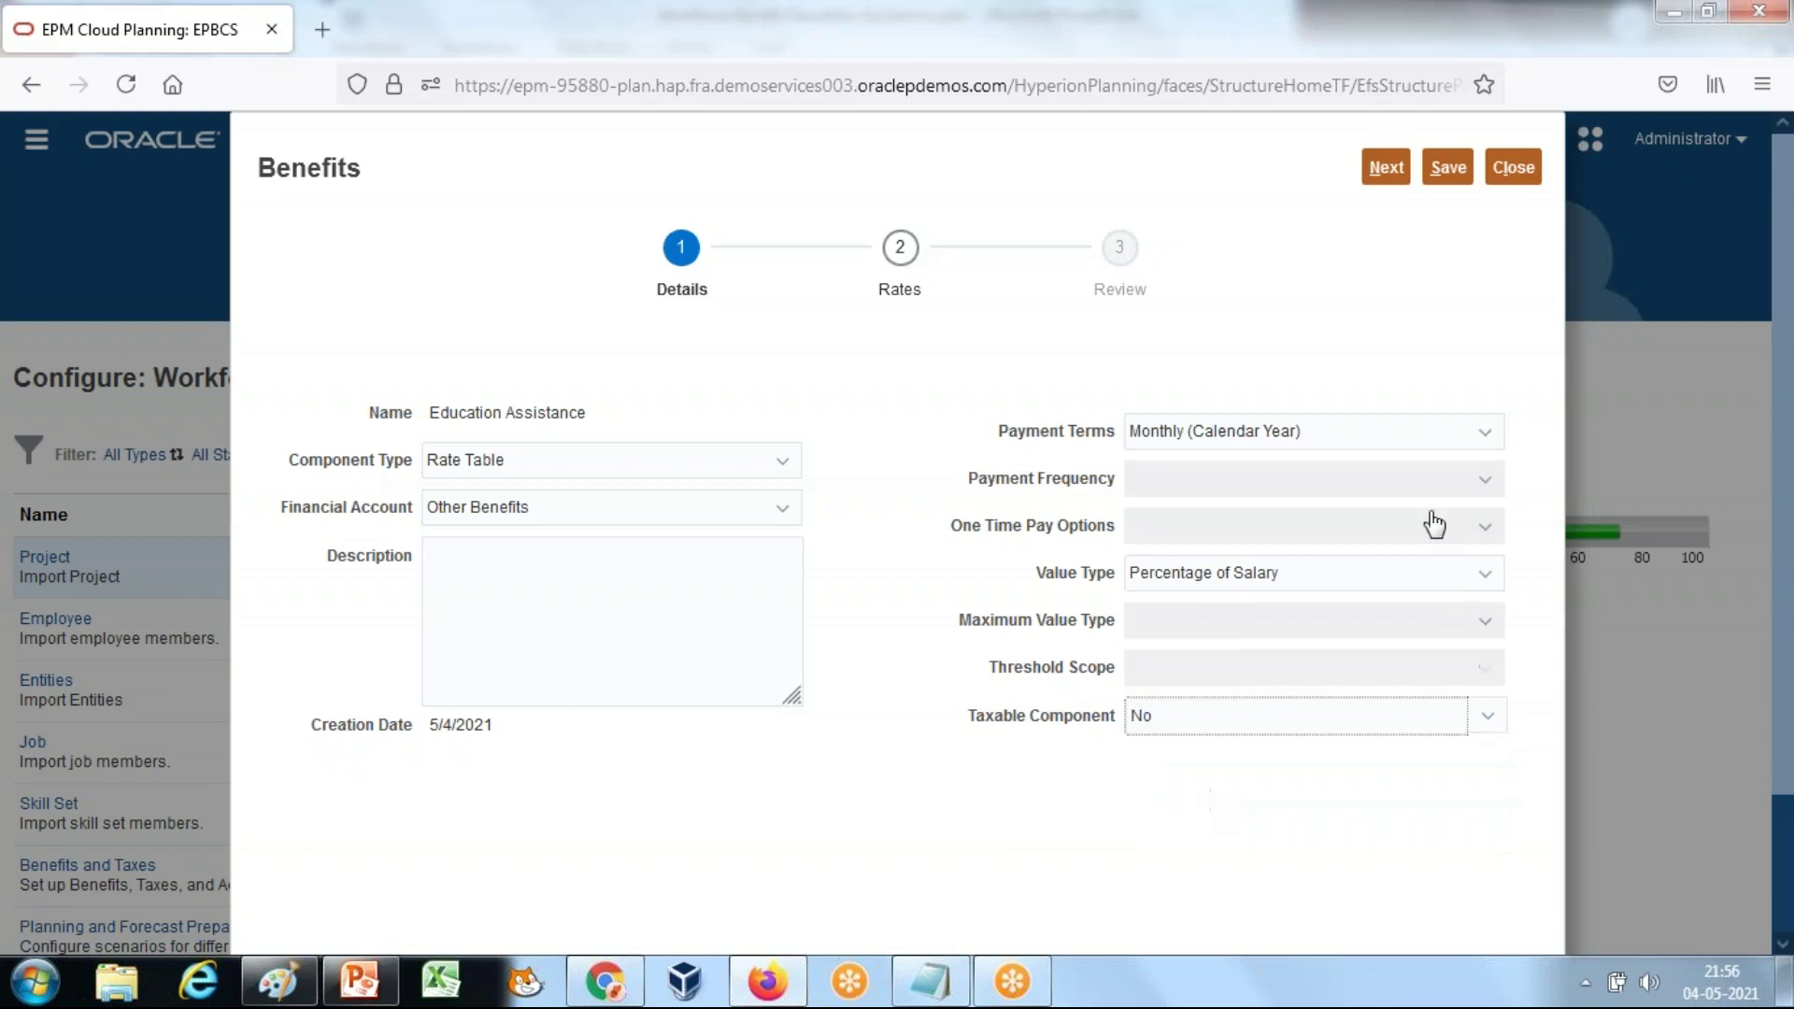
pyautogui.click(1459, 180)
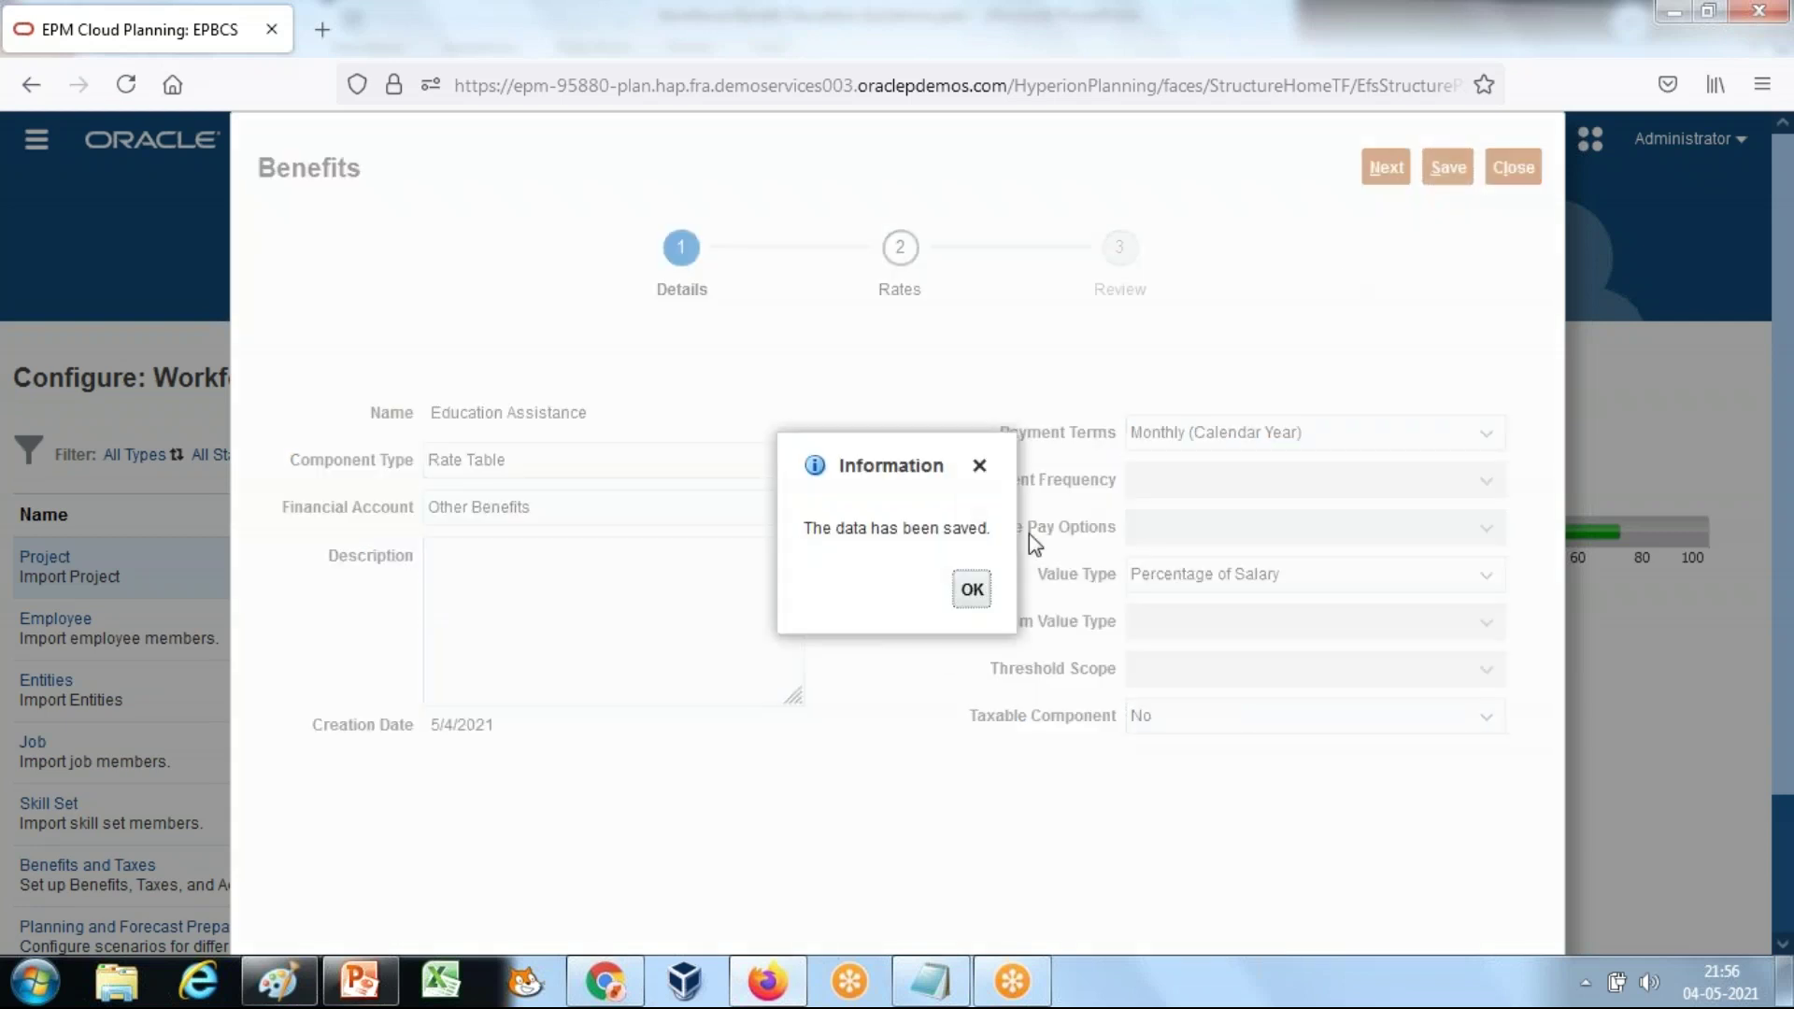
pyautogui.click(971, 587)
pyautogui.click(1447, 169)
pyautogui.click(972, 588)
# Step: In the benefit's rates, enter 10 for Education Assistance Rate in January FY21 and fill it across through the FY21 YearTotal
pyautogui.click(1390, 176)
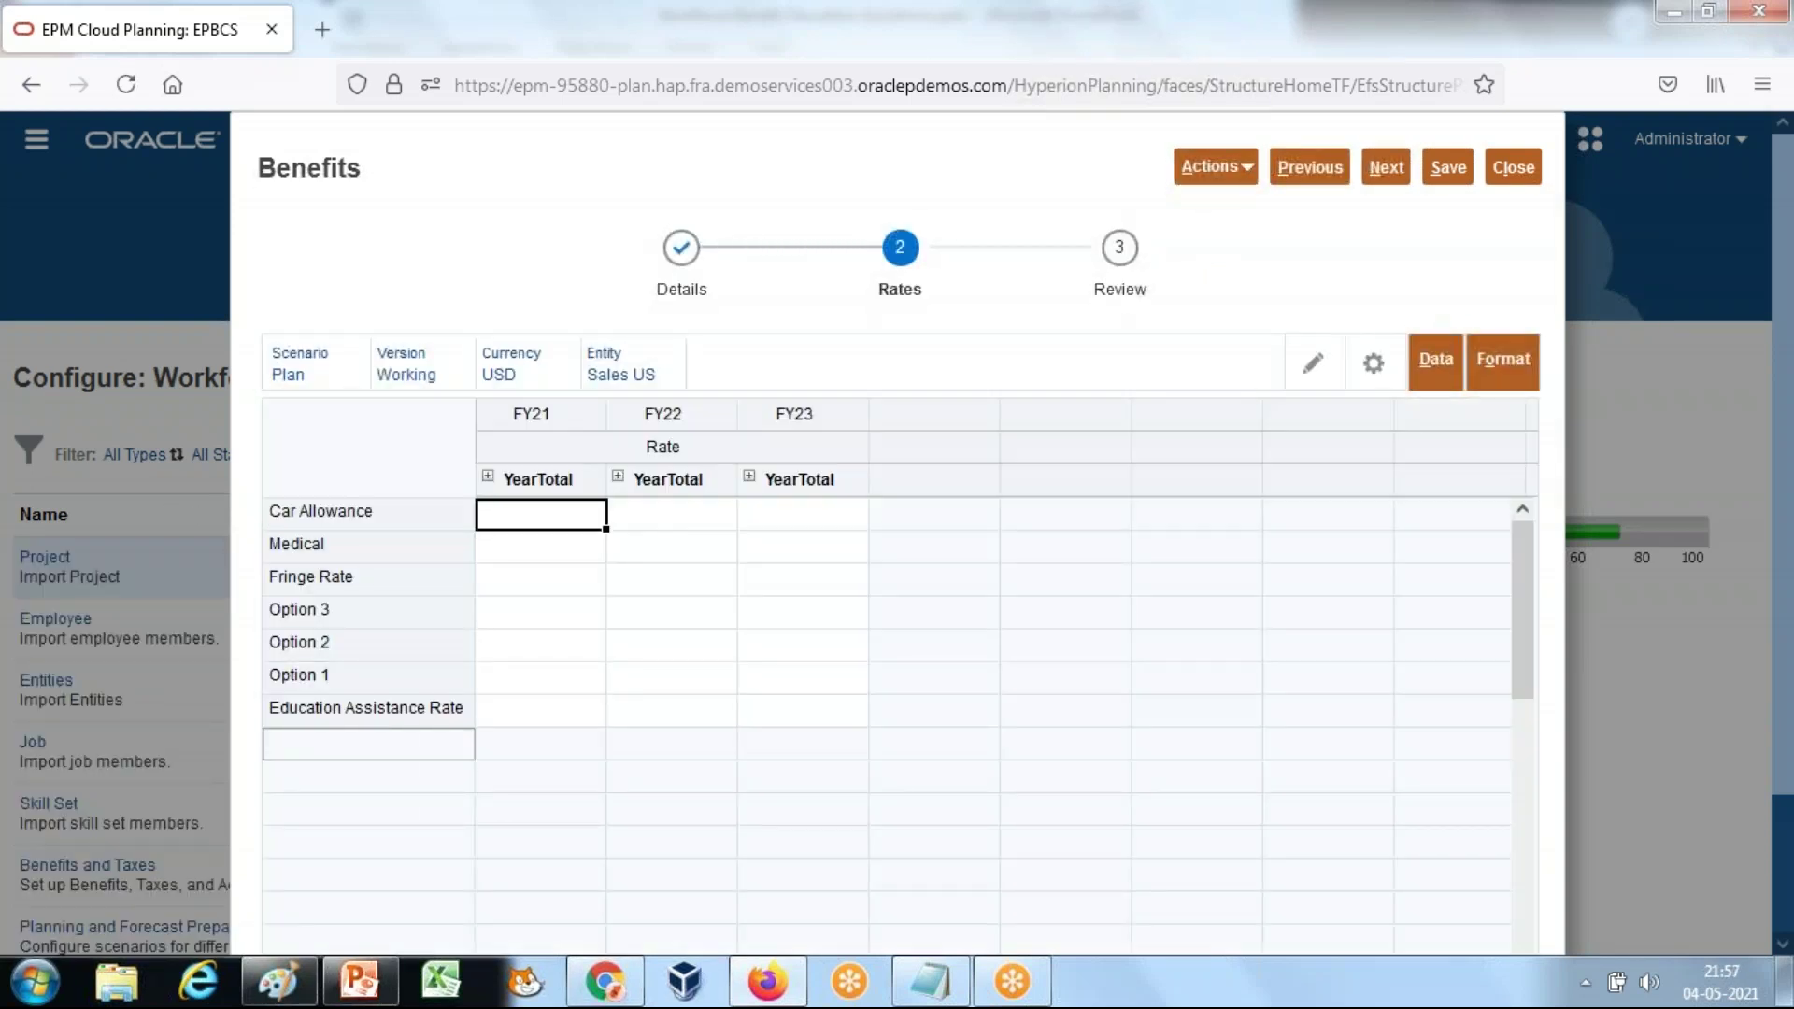
pyautogui.click(532, 711)
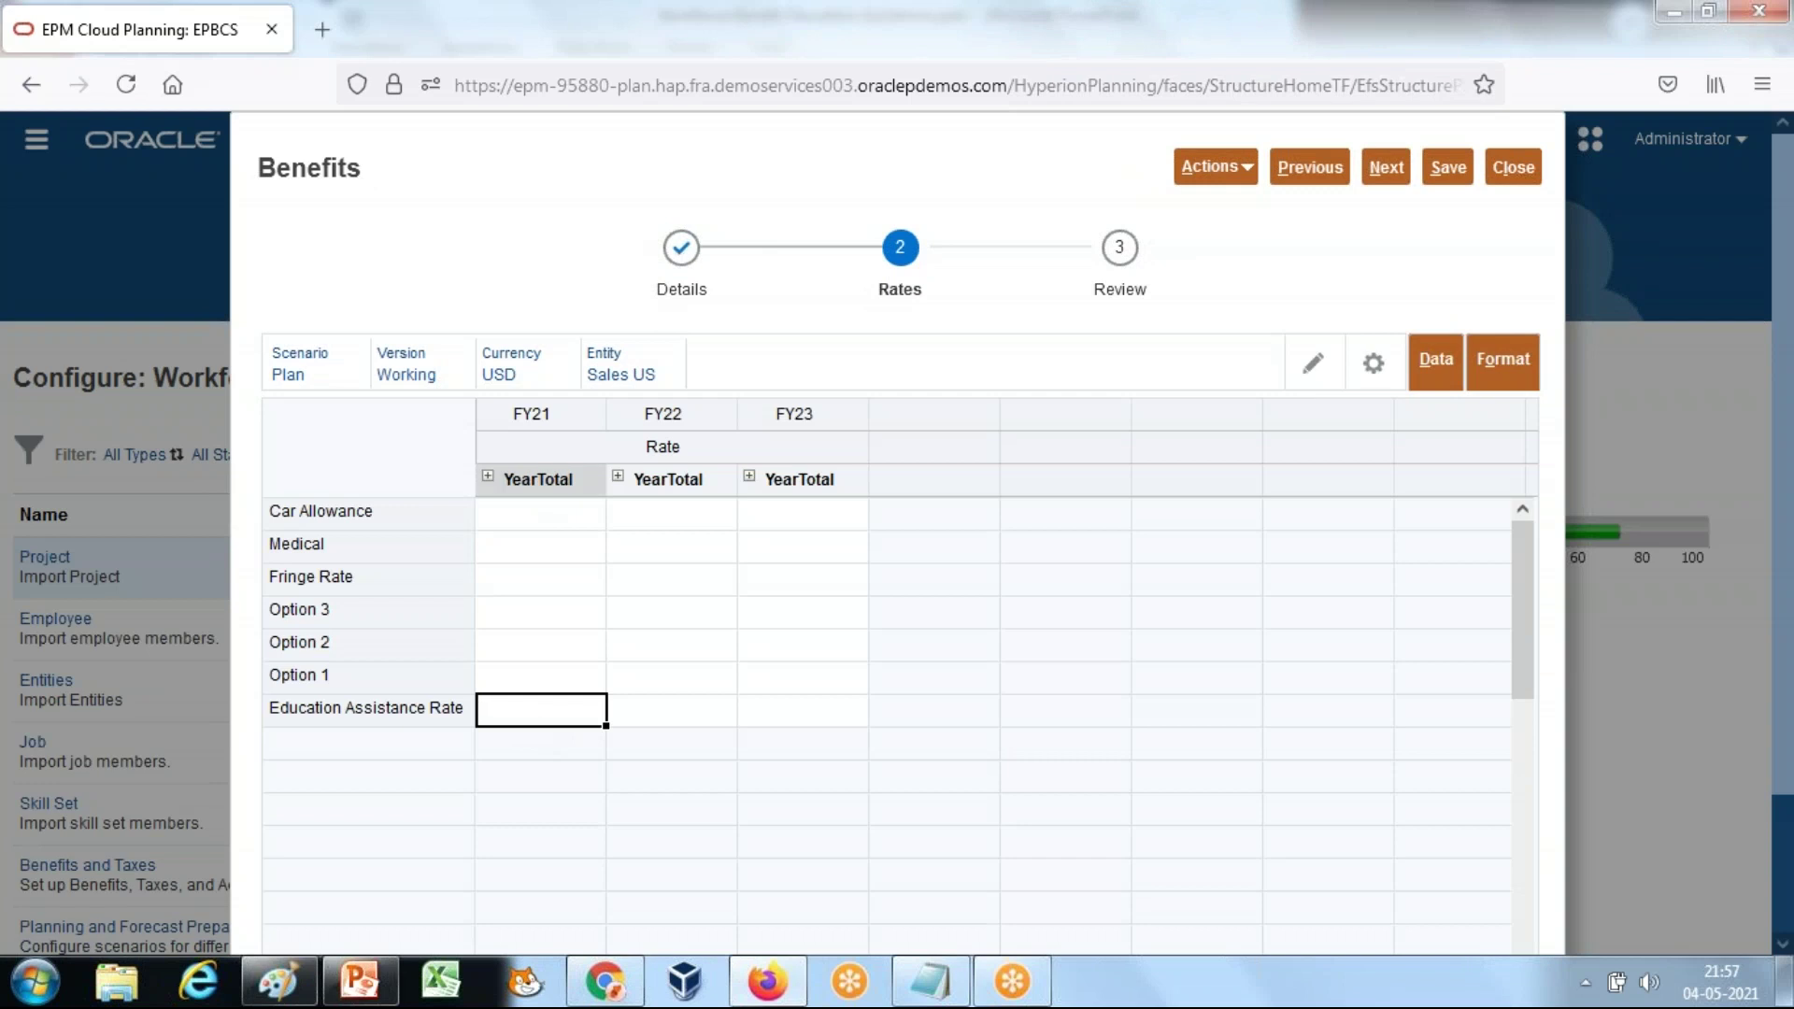
pyautogui.click(488, 477)
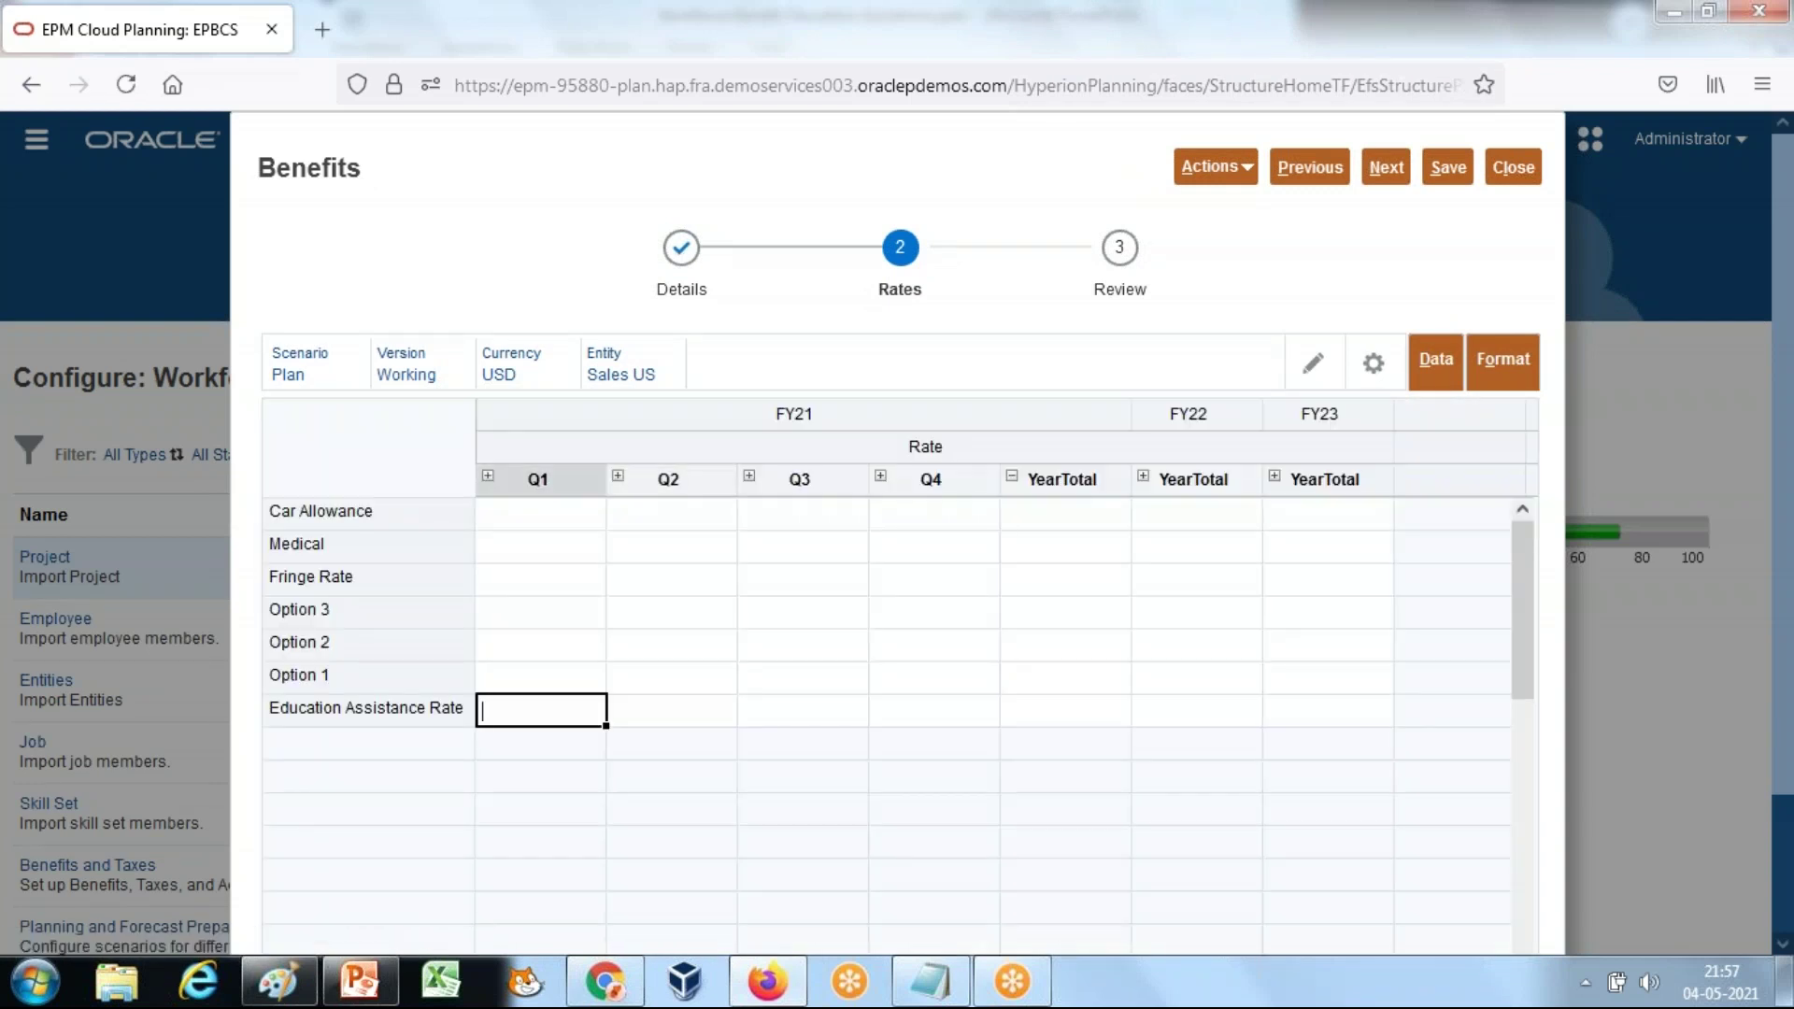
pyautogui.click(488, 476)
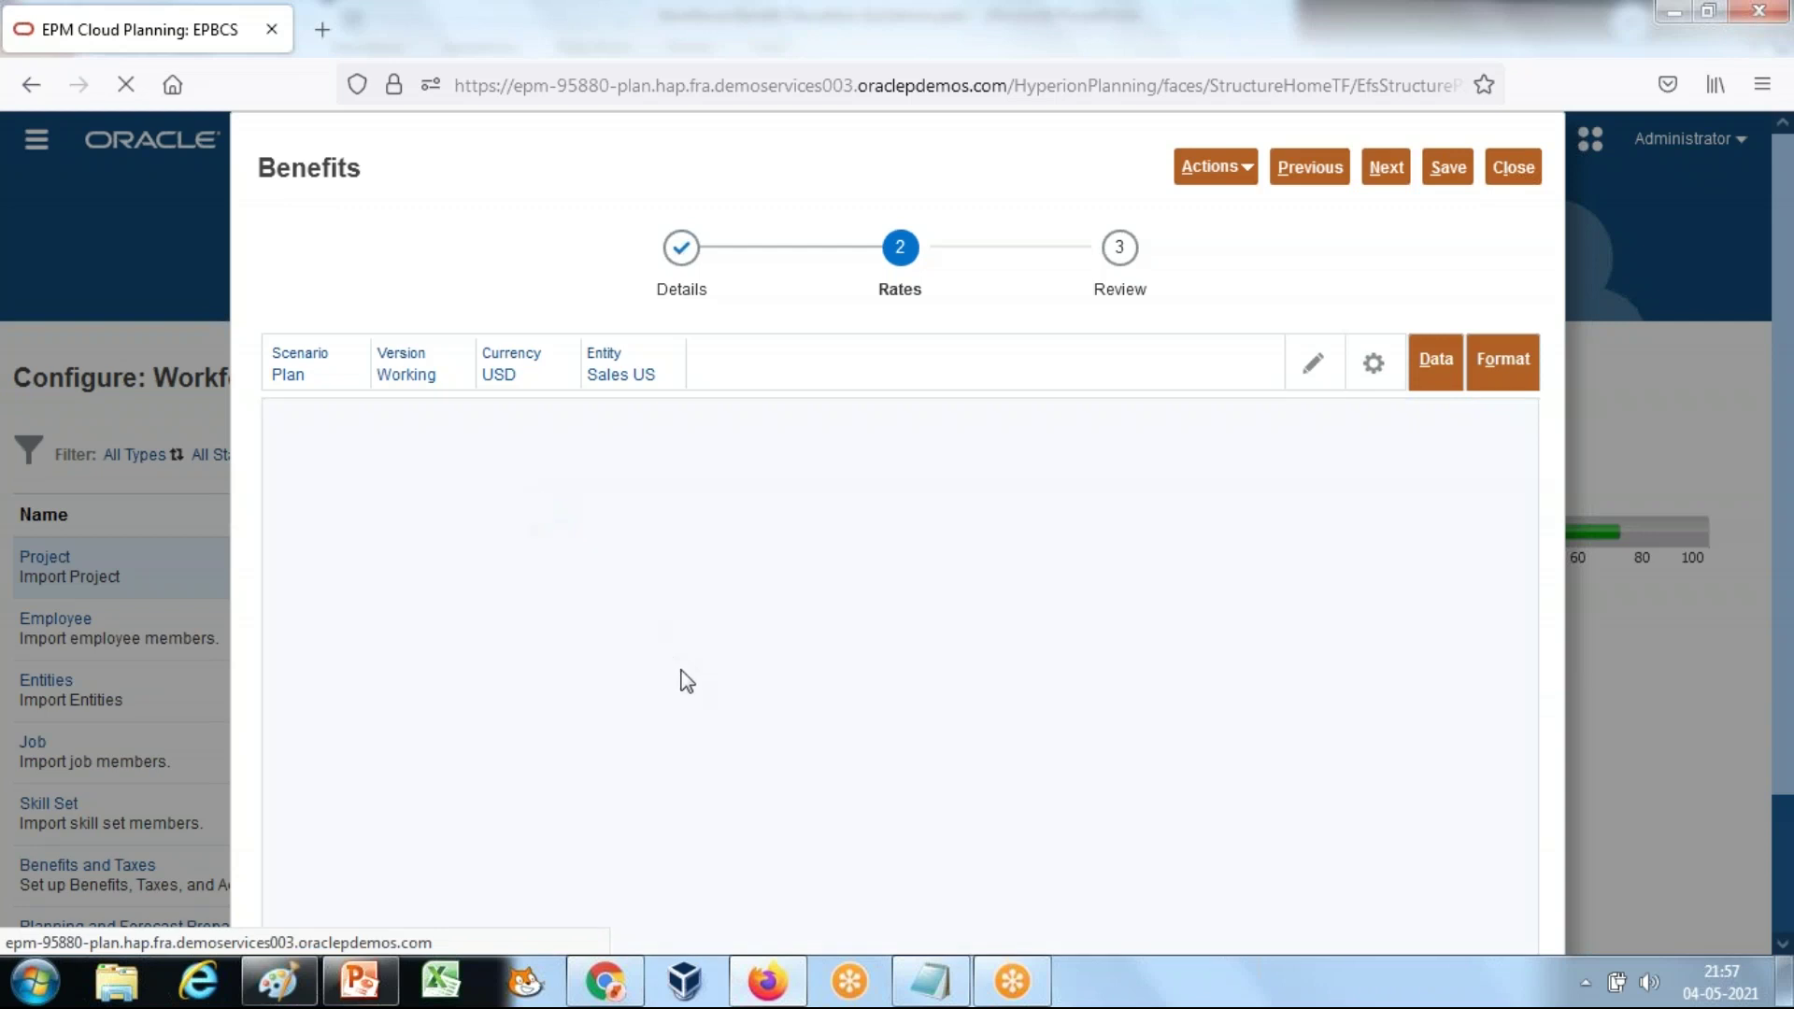
pyautogui.write('10')
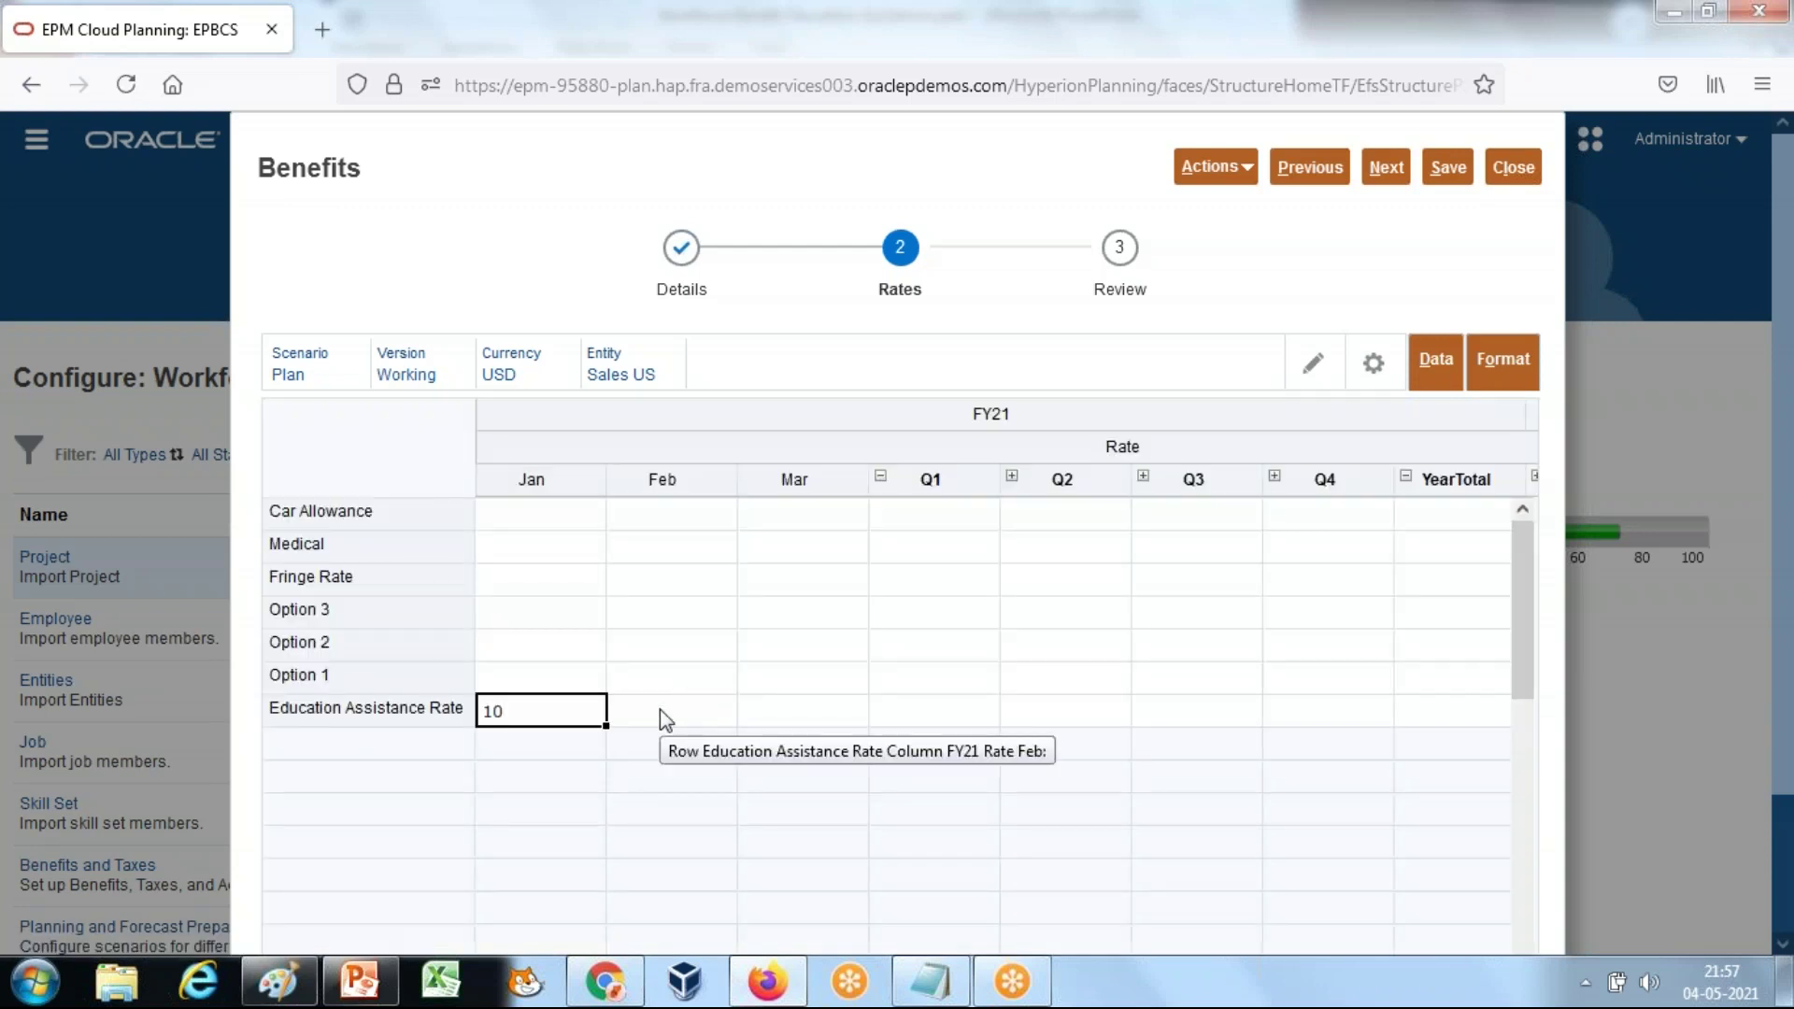
pyautogui.moveTo(603, 723); pyautogui.dragTo(737, 719)
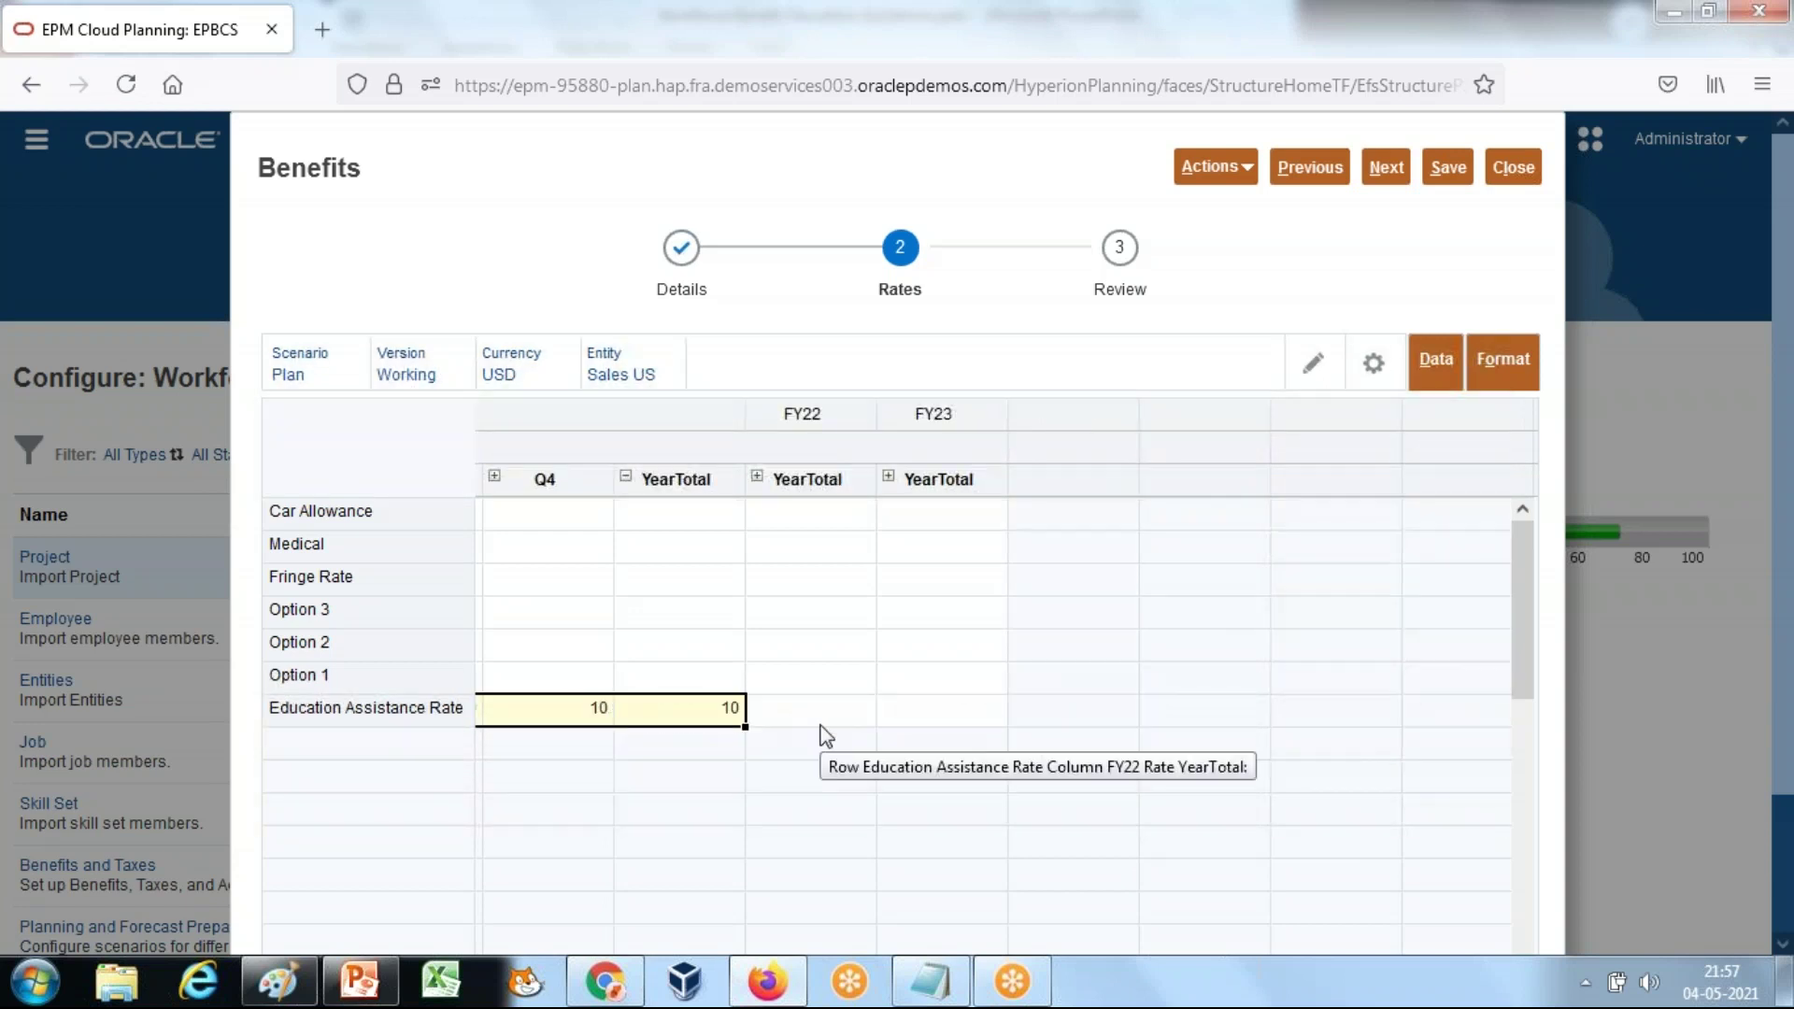
# Step: Advance the Education Assistance benefit to its review stage, save it, and close the Benefits & Taxes setup
pyautogui.click(1389, 163)
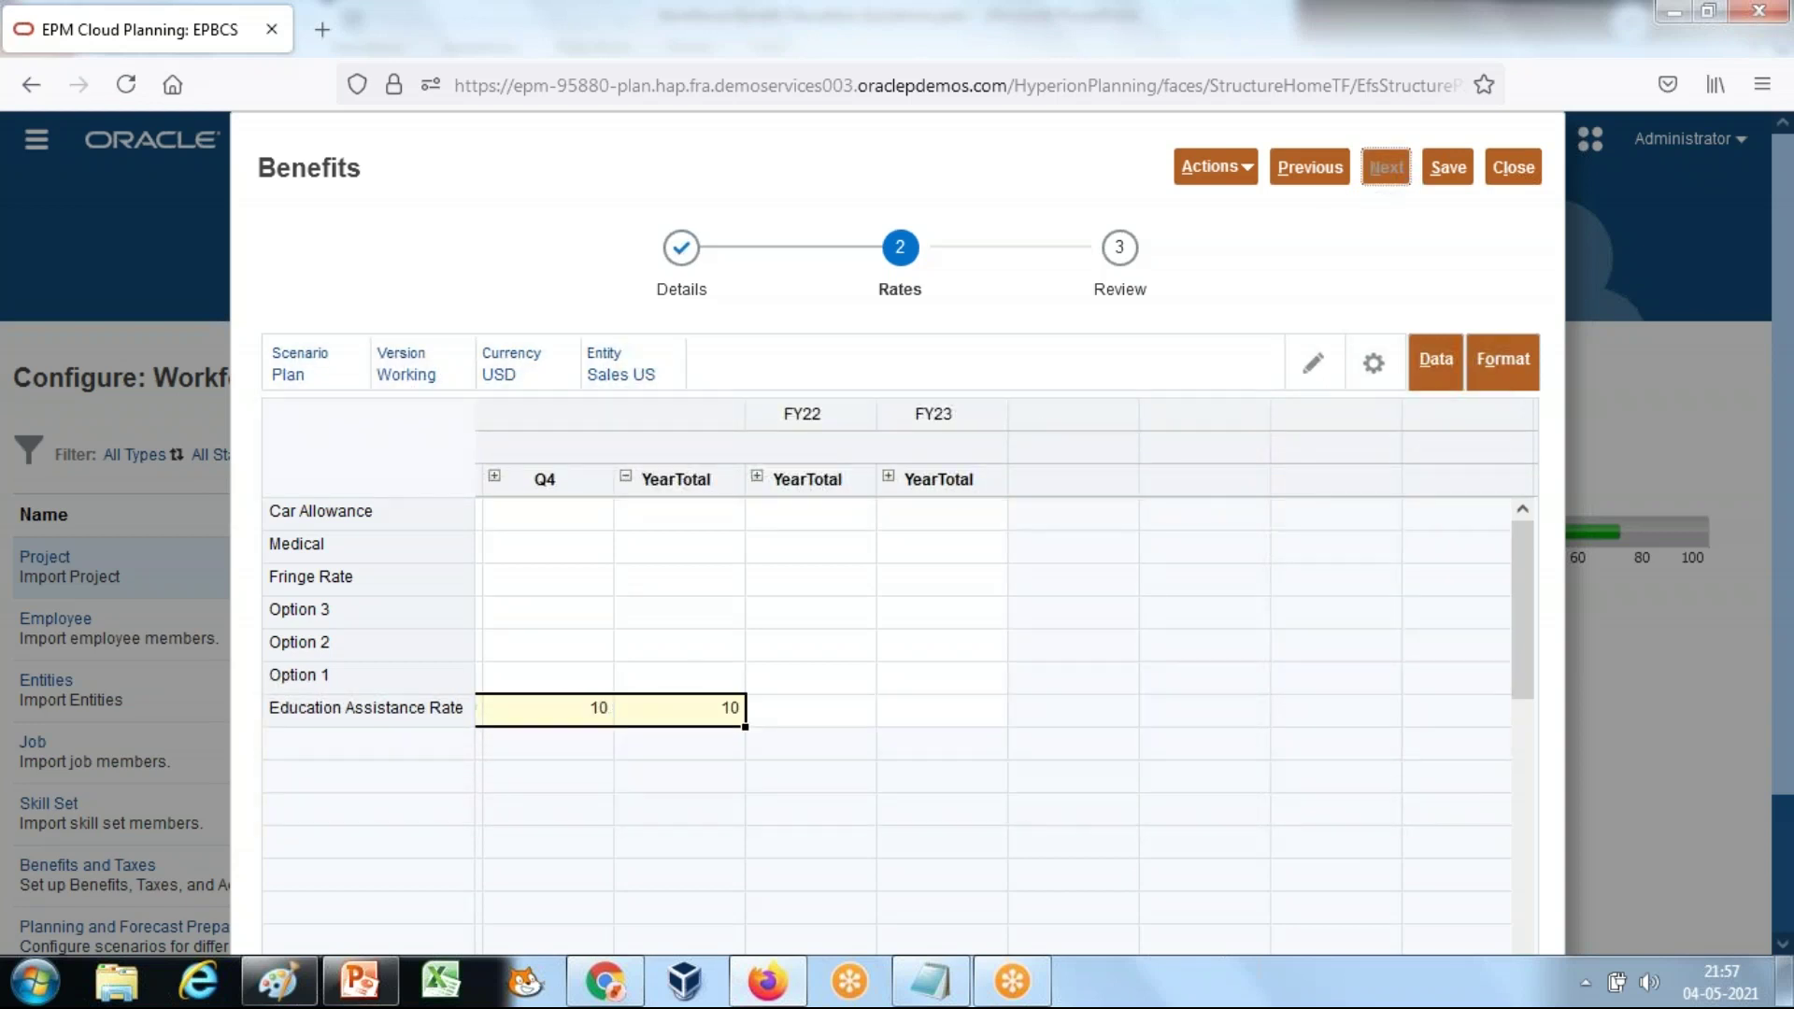
pyautogui.click(1458, 173)
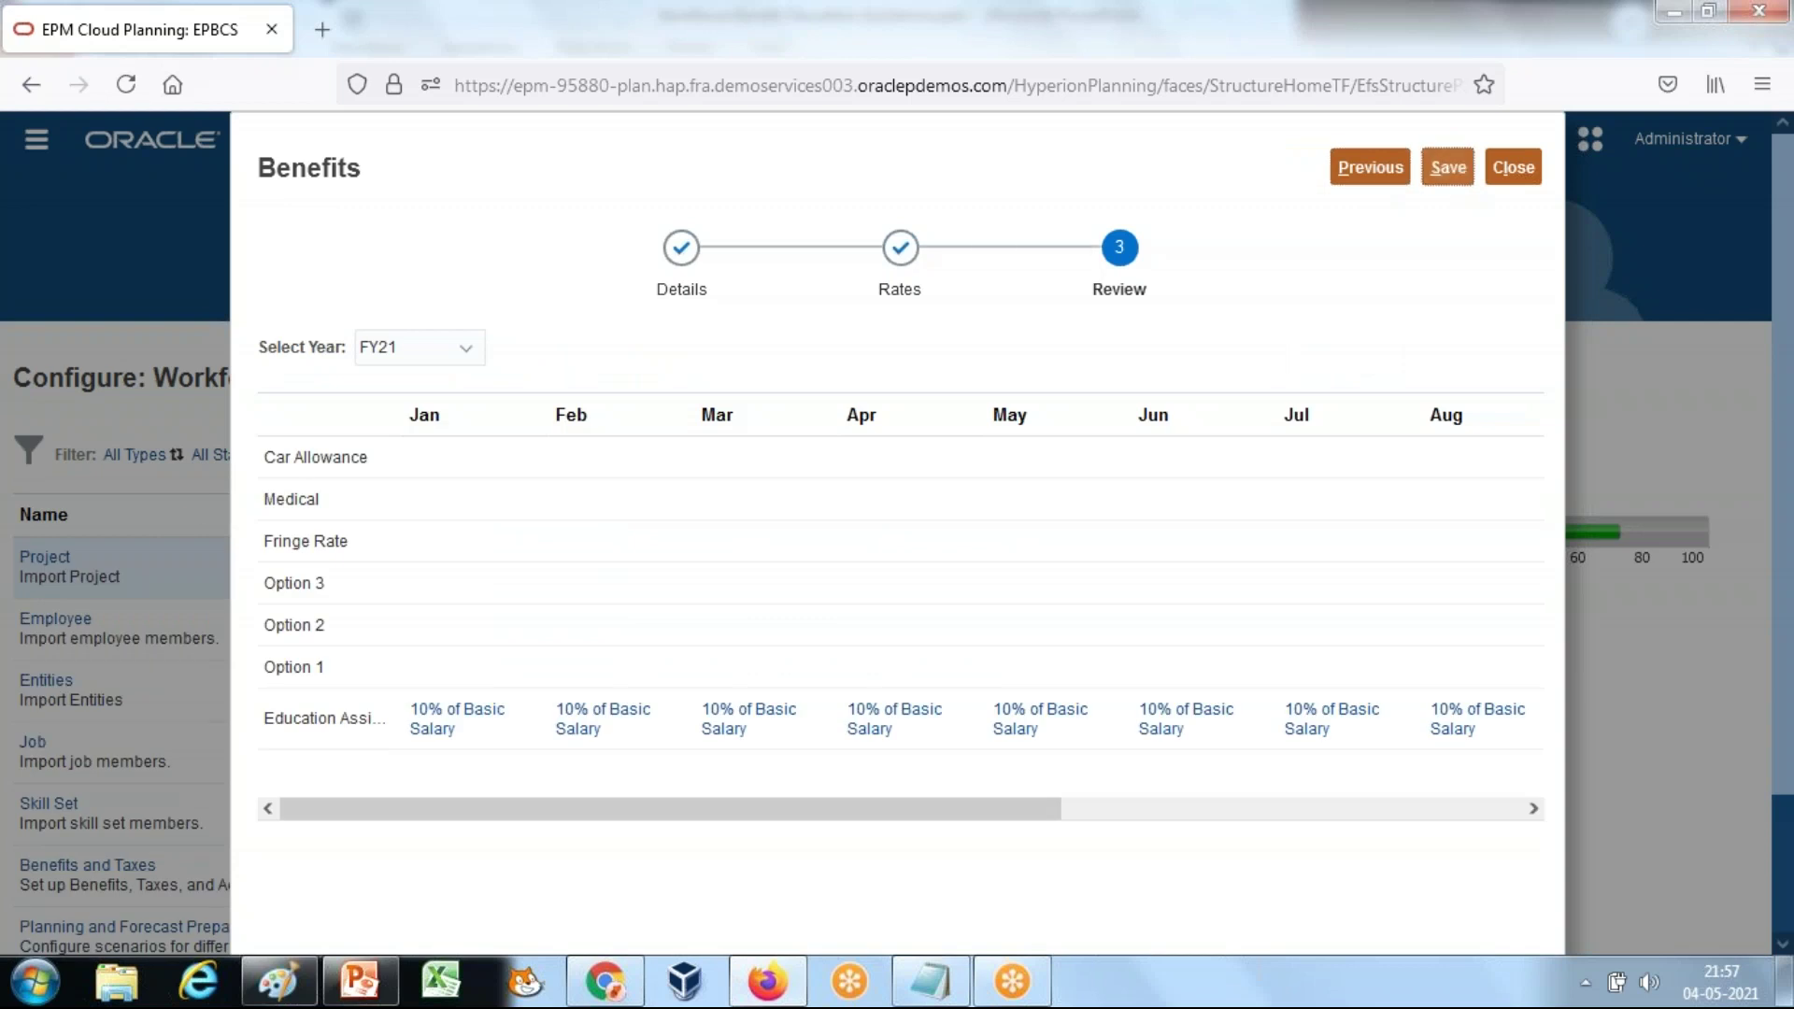
pyautogui.click(968, 589)
pyautogui.click(1513, 167)
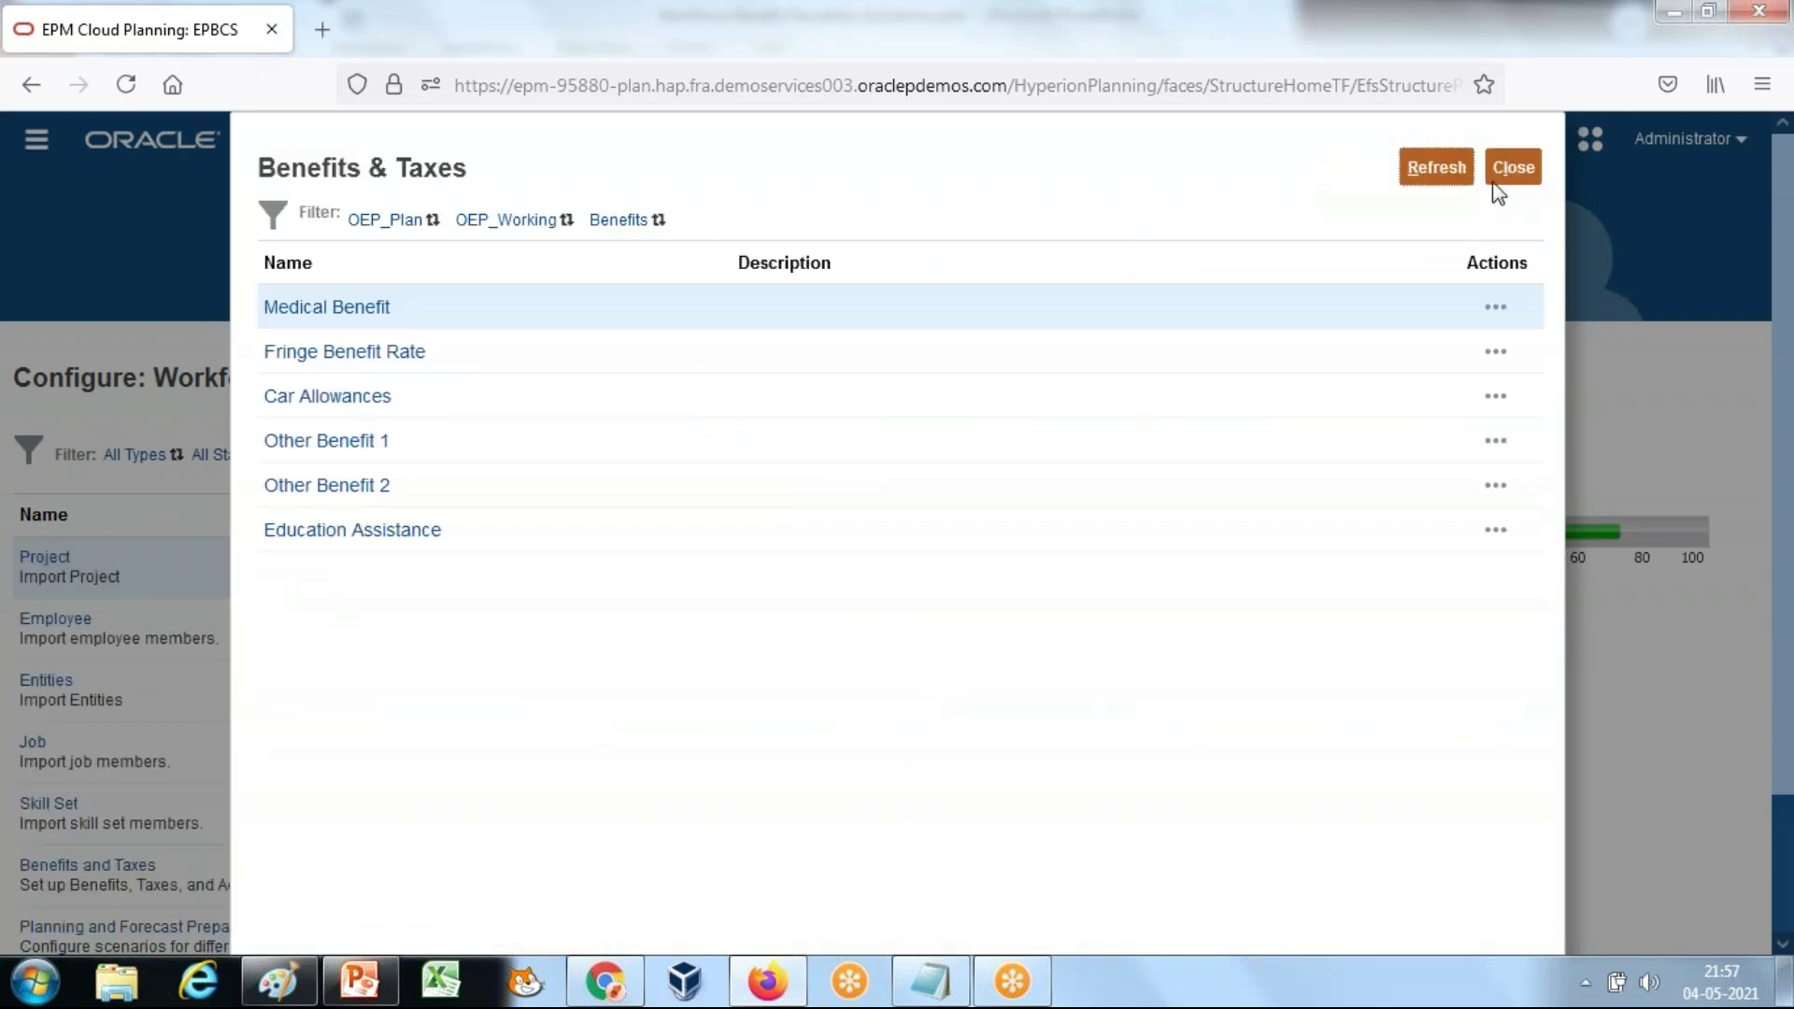
pyautogui.click(1501, 171)
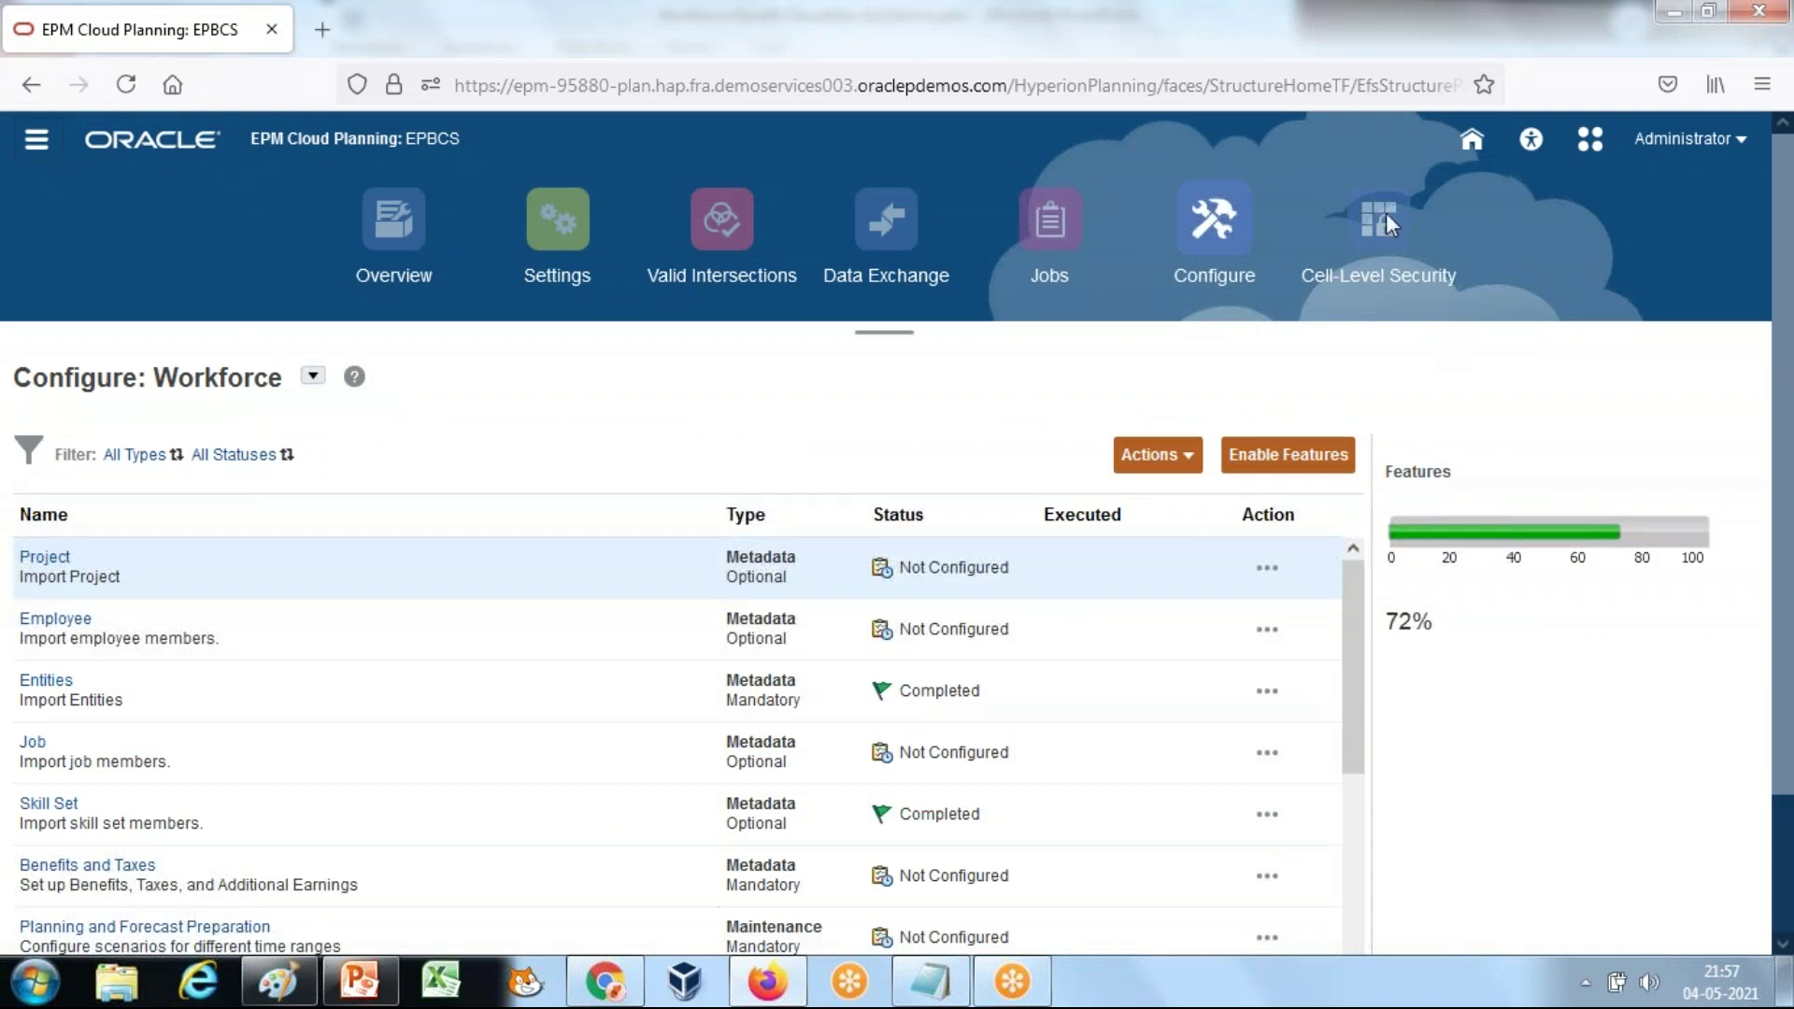
# Step: Switch to the Notepad checklist and review steps 1 to 3 covering the new benefit, its option and its percentage
pyautogui.click(930, 981)
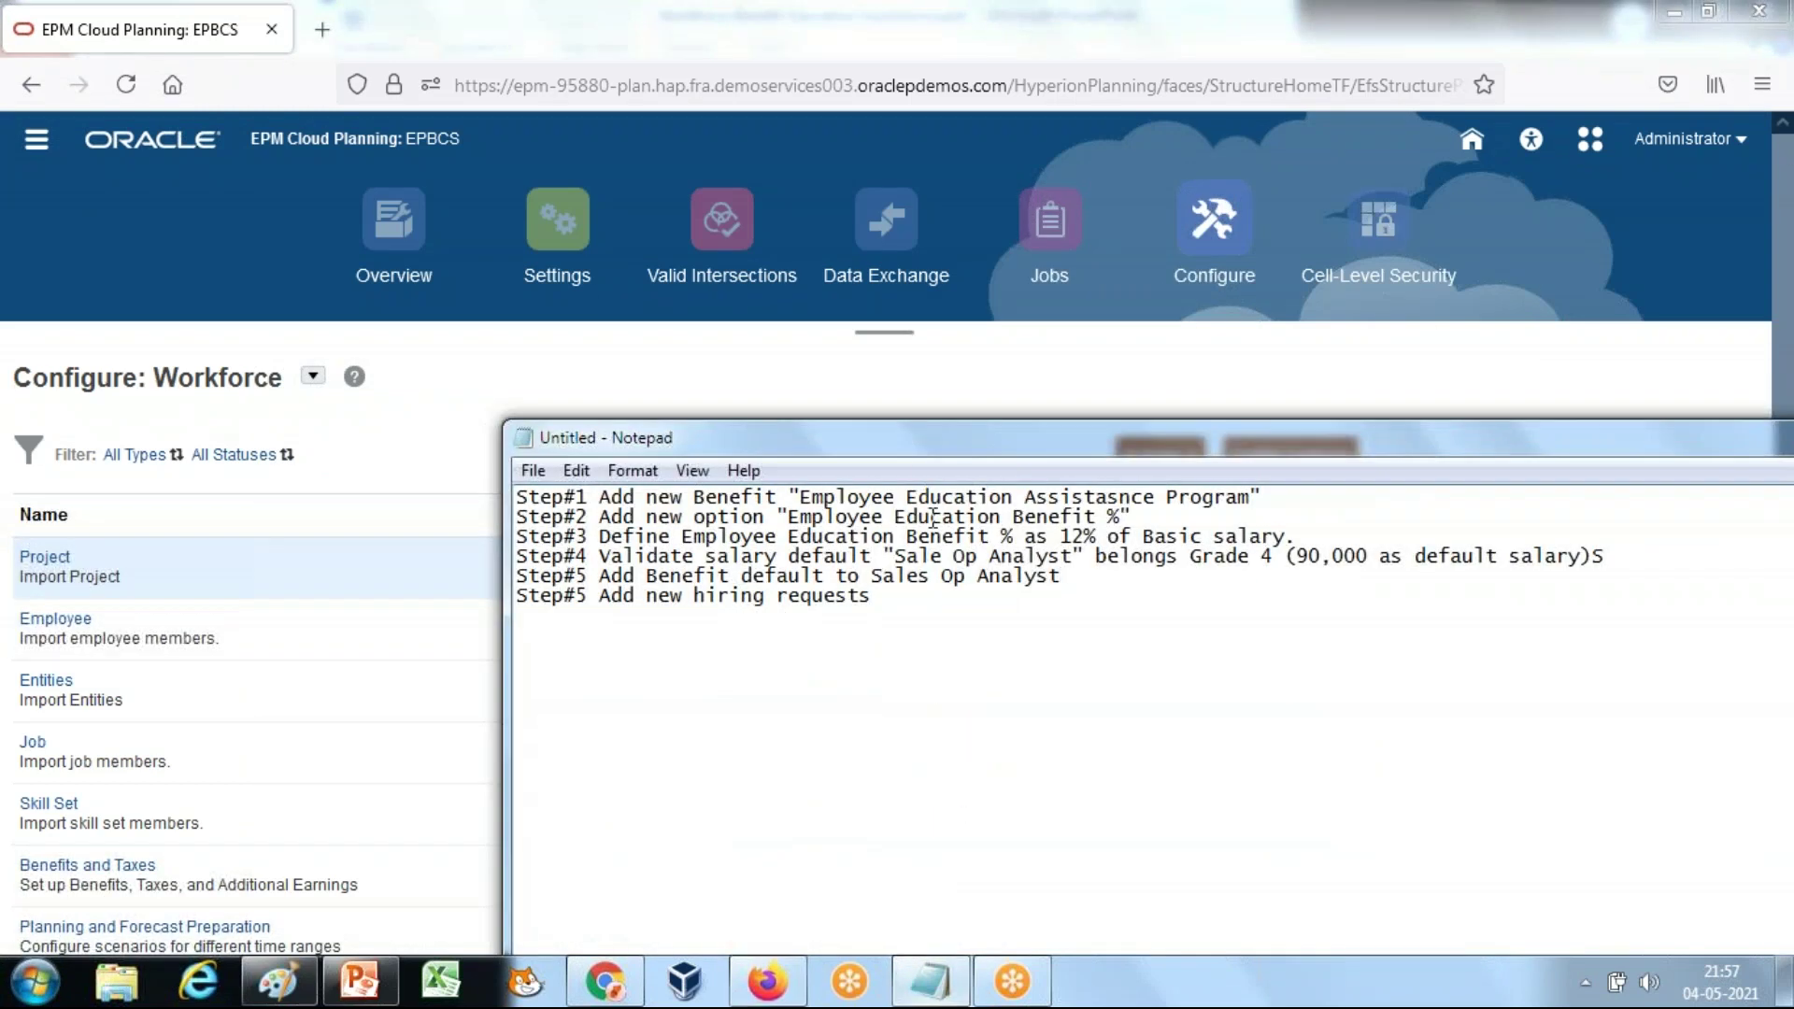
pyautogui.moveTo(895, 456); pyautogui.dragTo(803, 594)
pyautogui.moveTo(1178, 632); pyautogui.dragTo(409, 636)
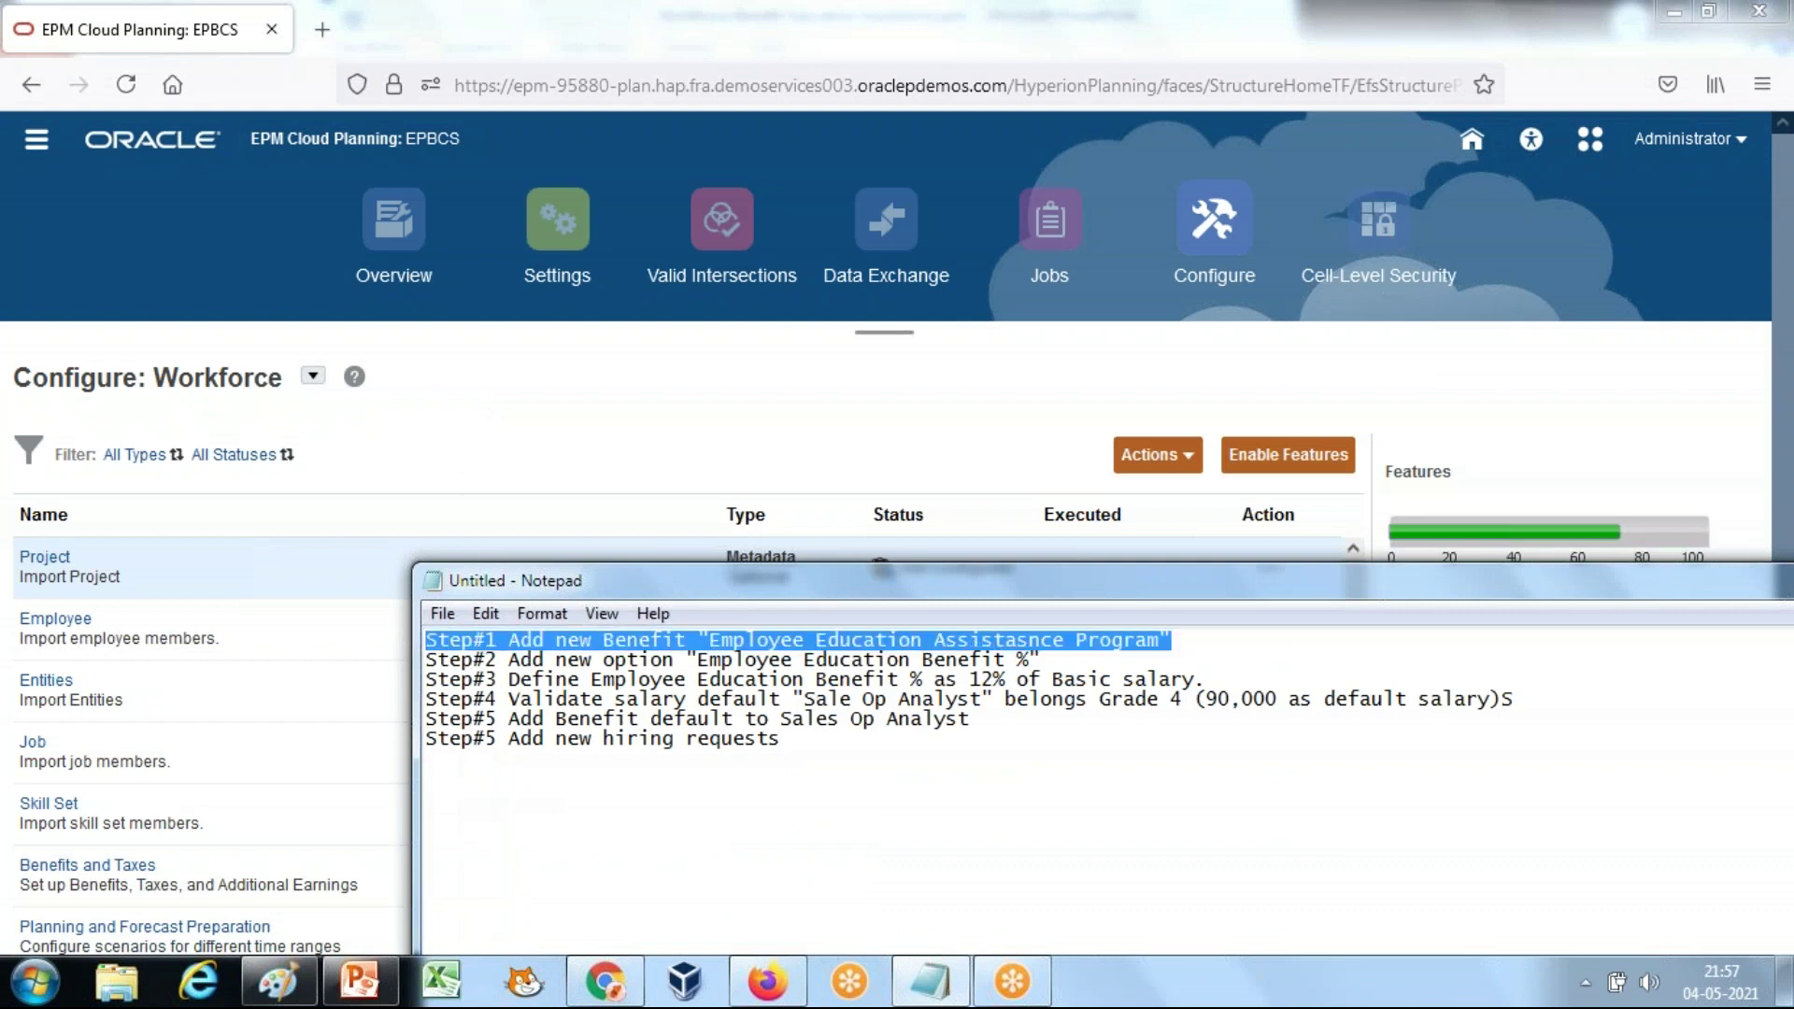
pyautogui.click(1029, 660)
pyautogui.moveTo(1060, 661); pyautogui.dragTo(407, 659)
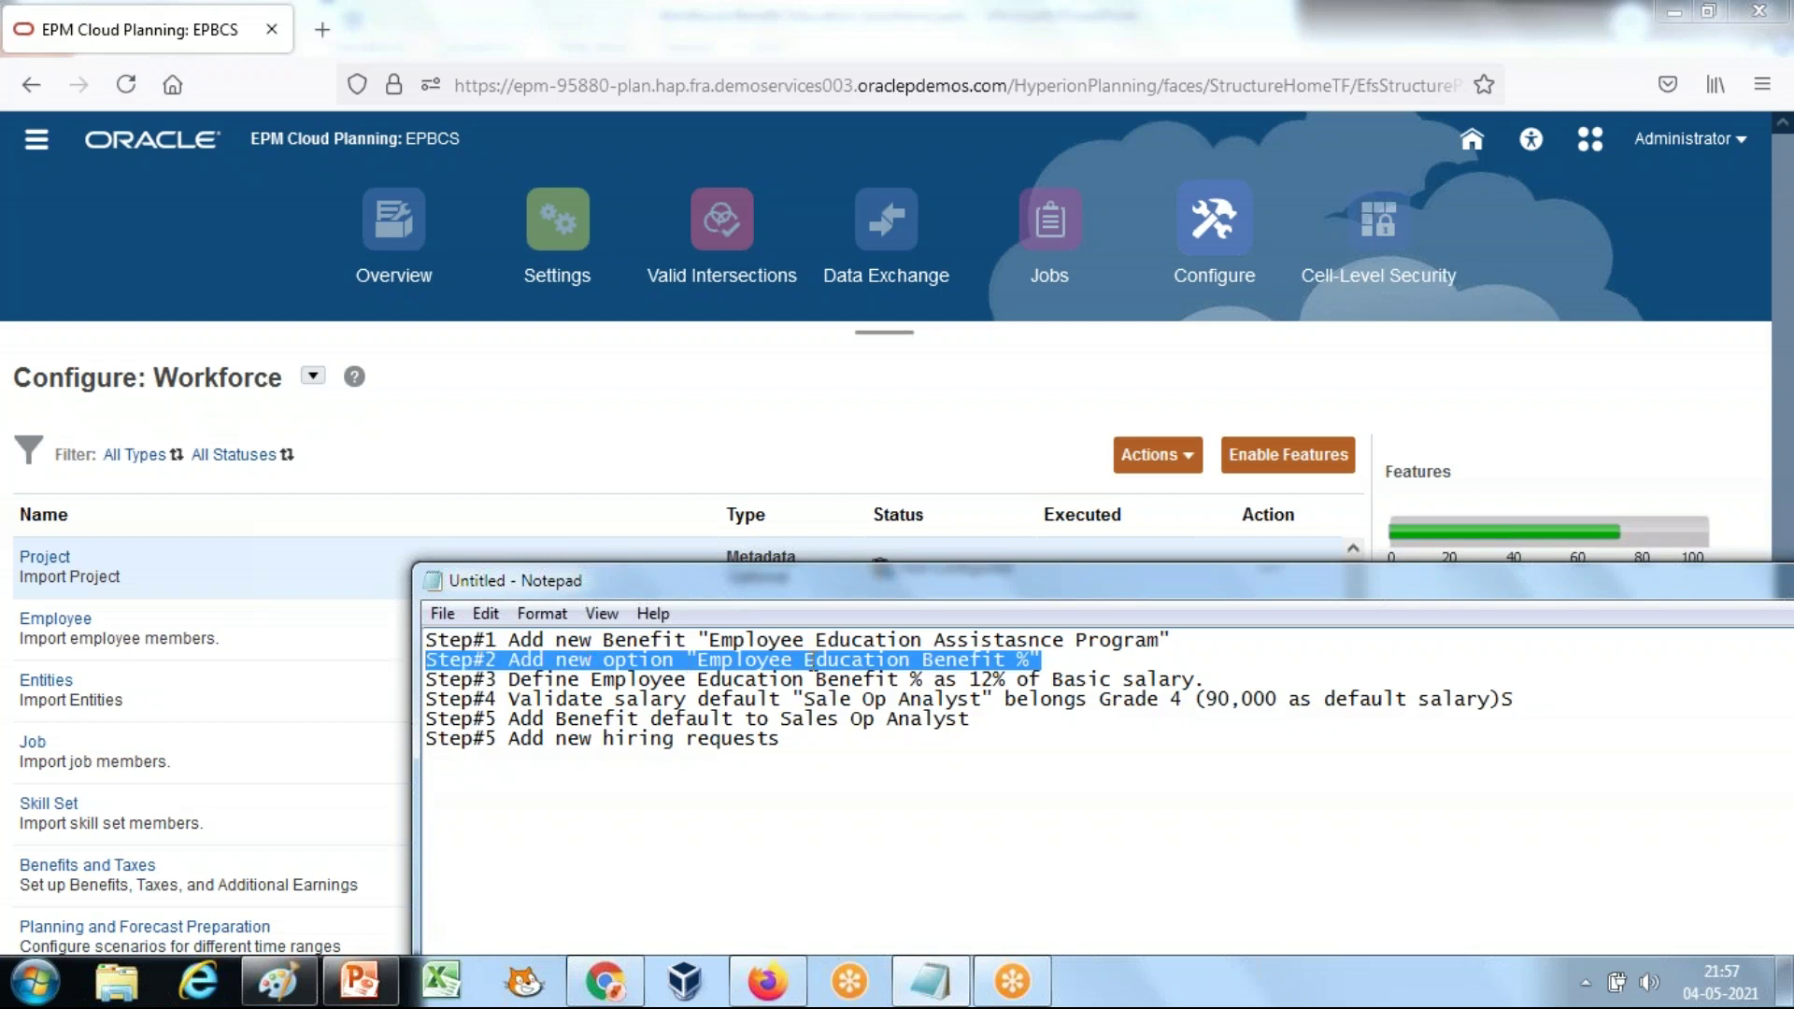
pyautogui.click(1144, 679)
pyautogui.moveTo(1213, 681); pyautogui.dragTo(409, 685)
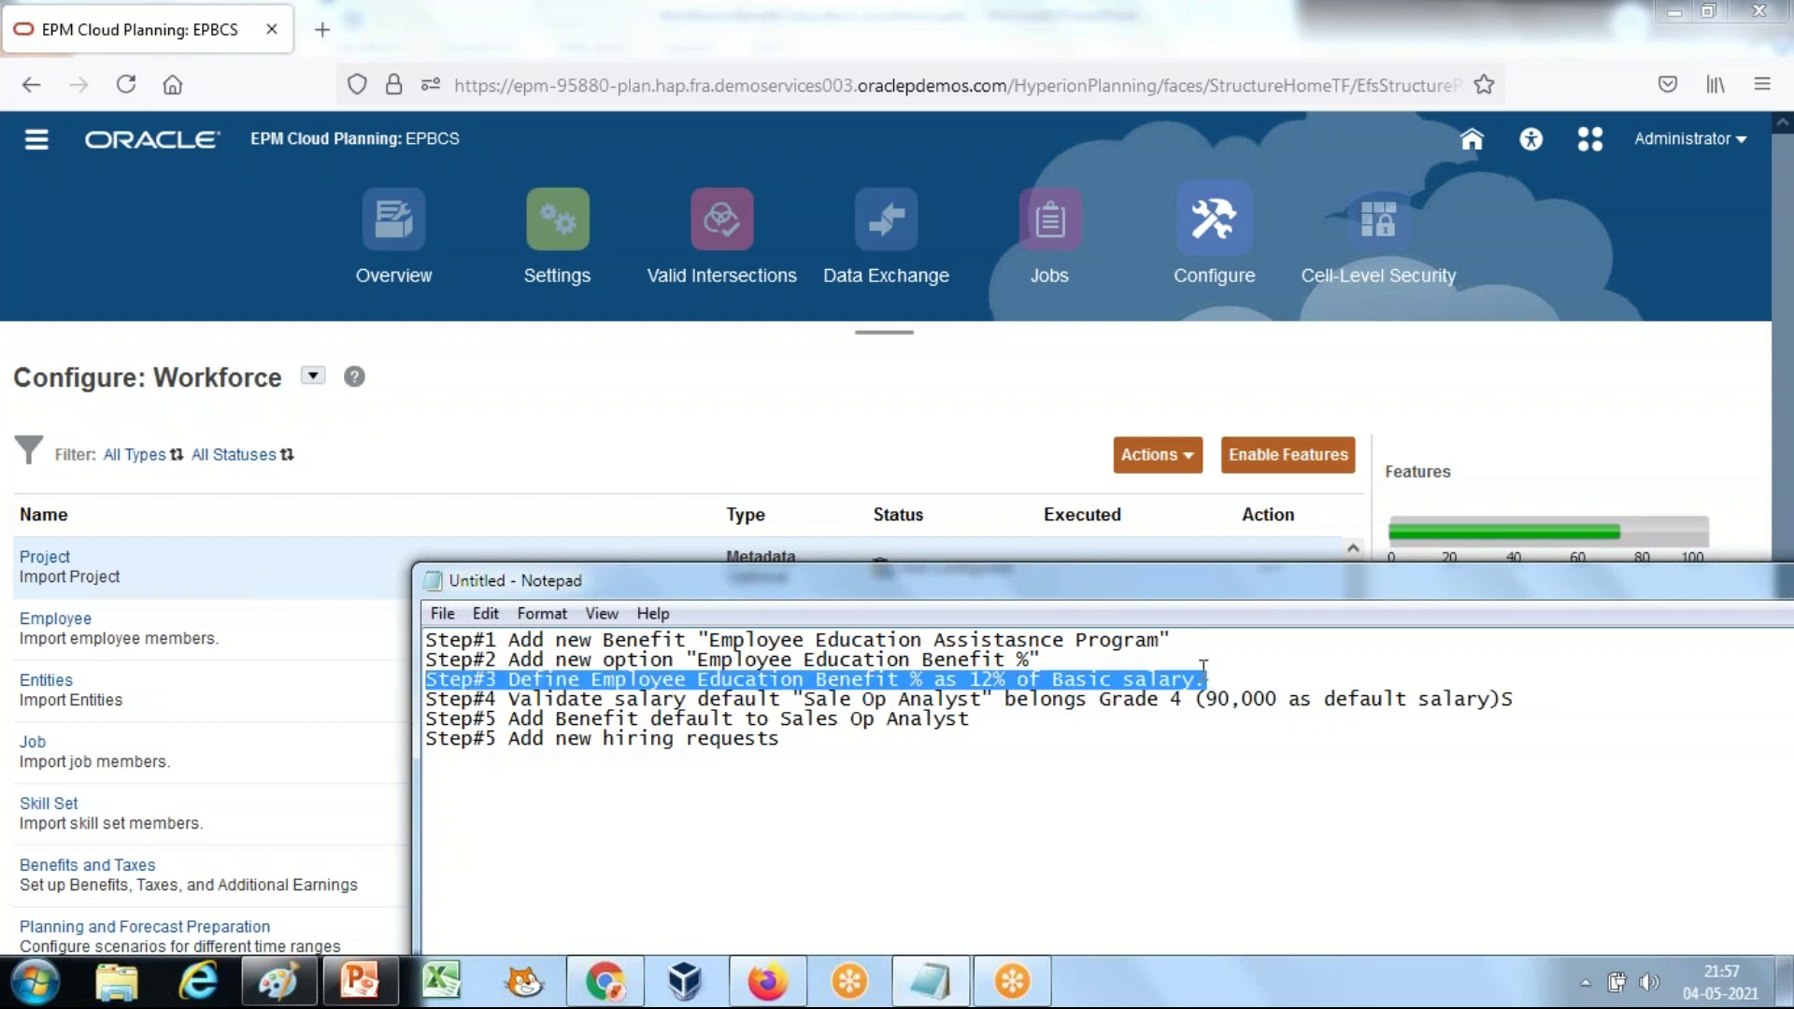
pyautogui.click(1120, 682)
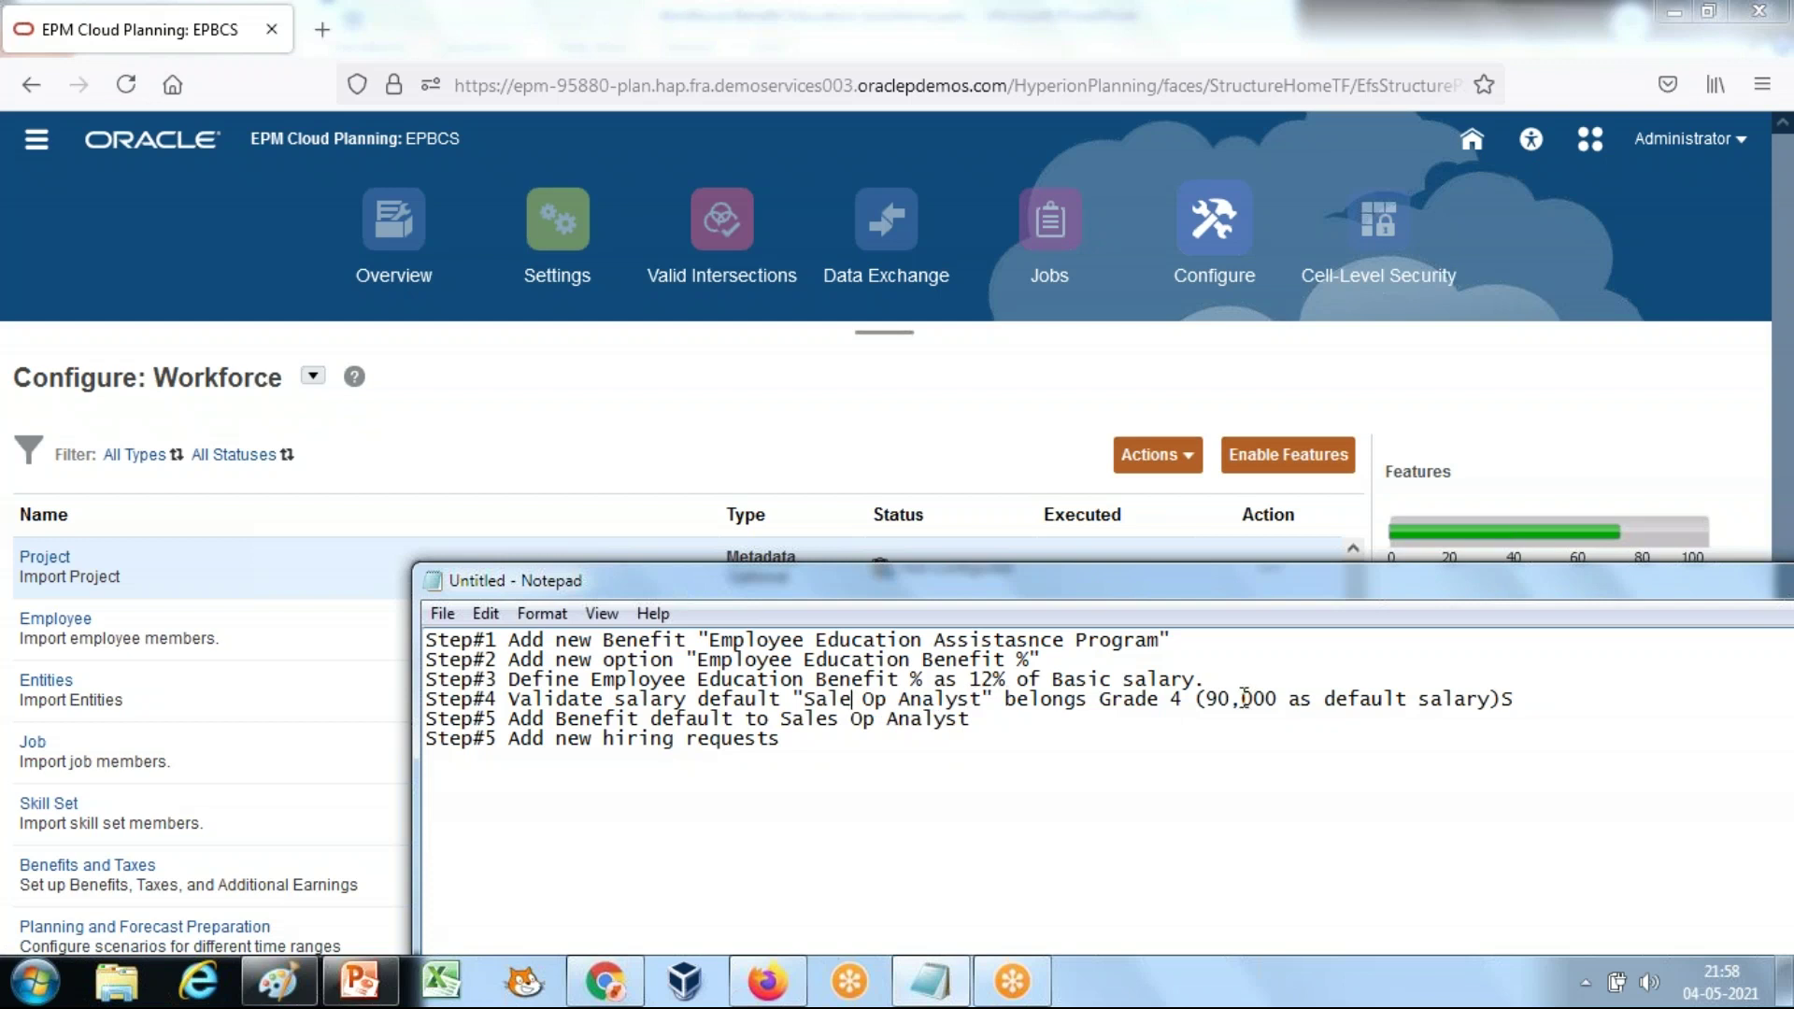
# Step: Return to the planning application and check the salary grade assigned to Sales Ops Analyst in the Workforce salary defaults
pyautogui.click(1472, 140)
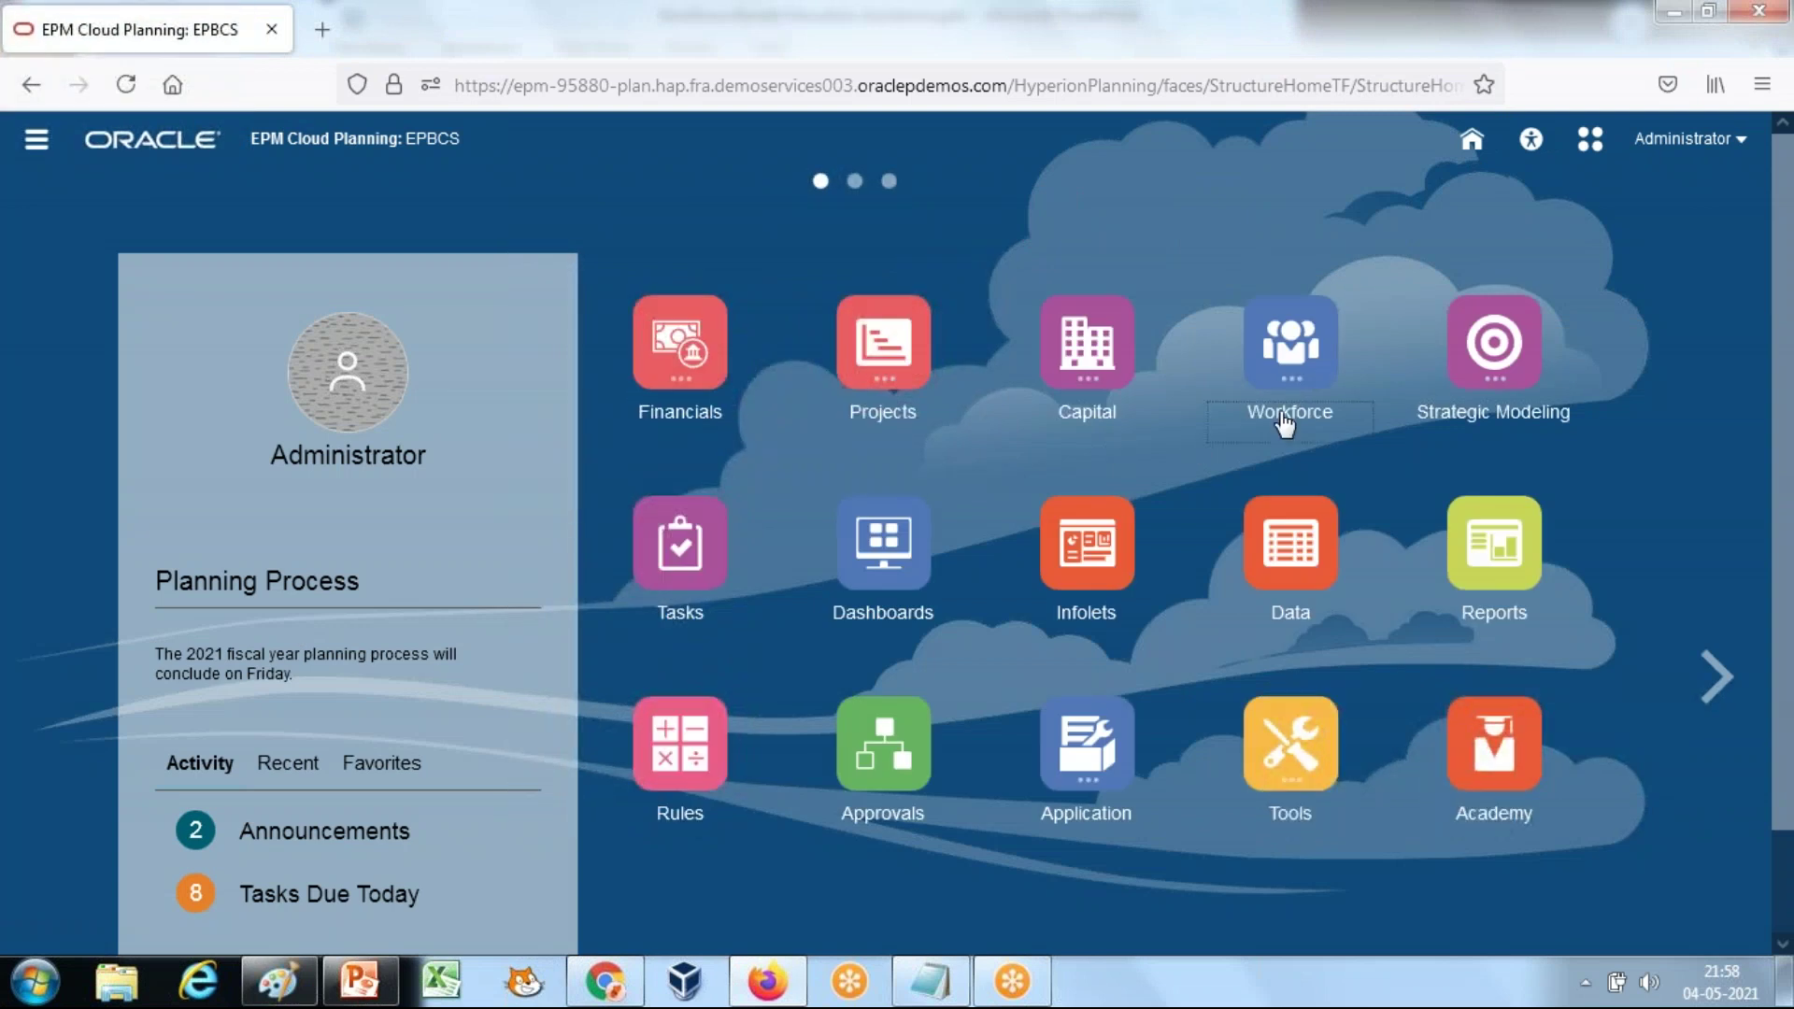
pyautogui.click(1286, 426)
pyautogui.click(1009, 574)
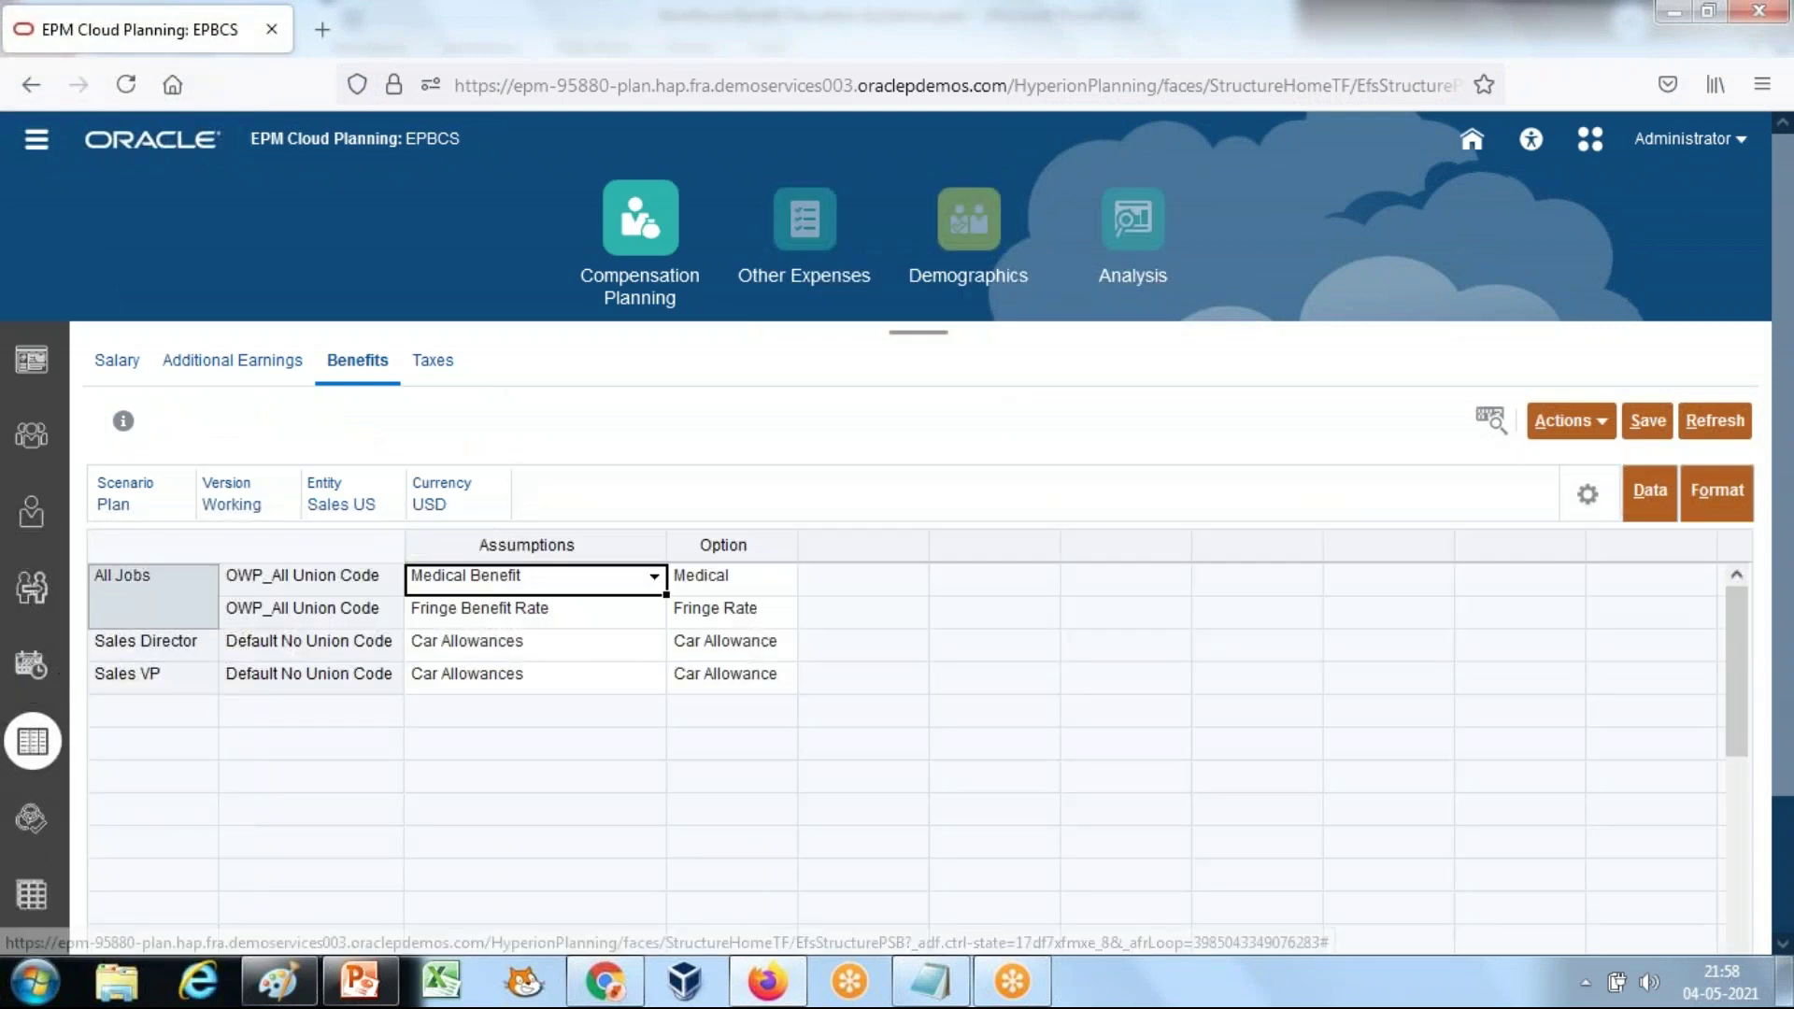
pyautogui.click(129, 366)
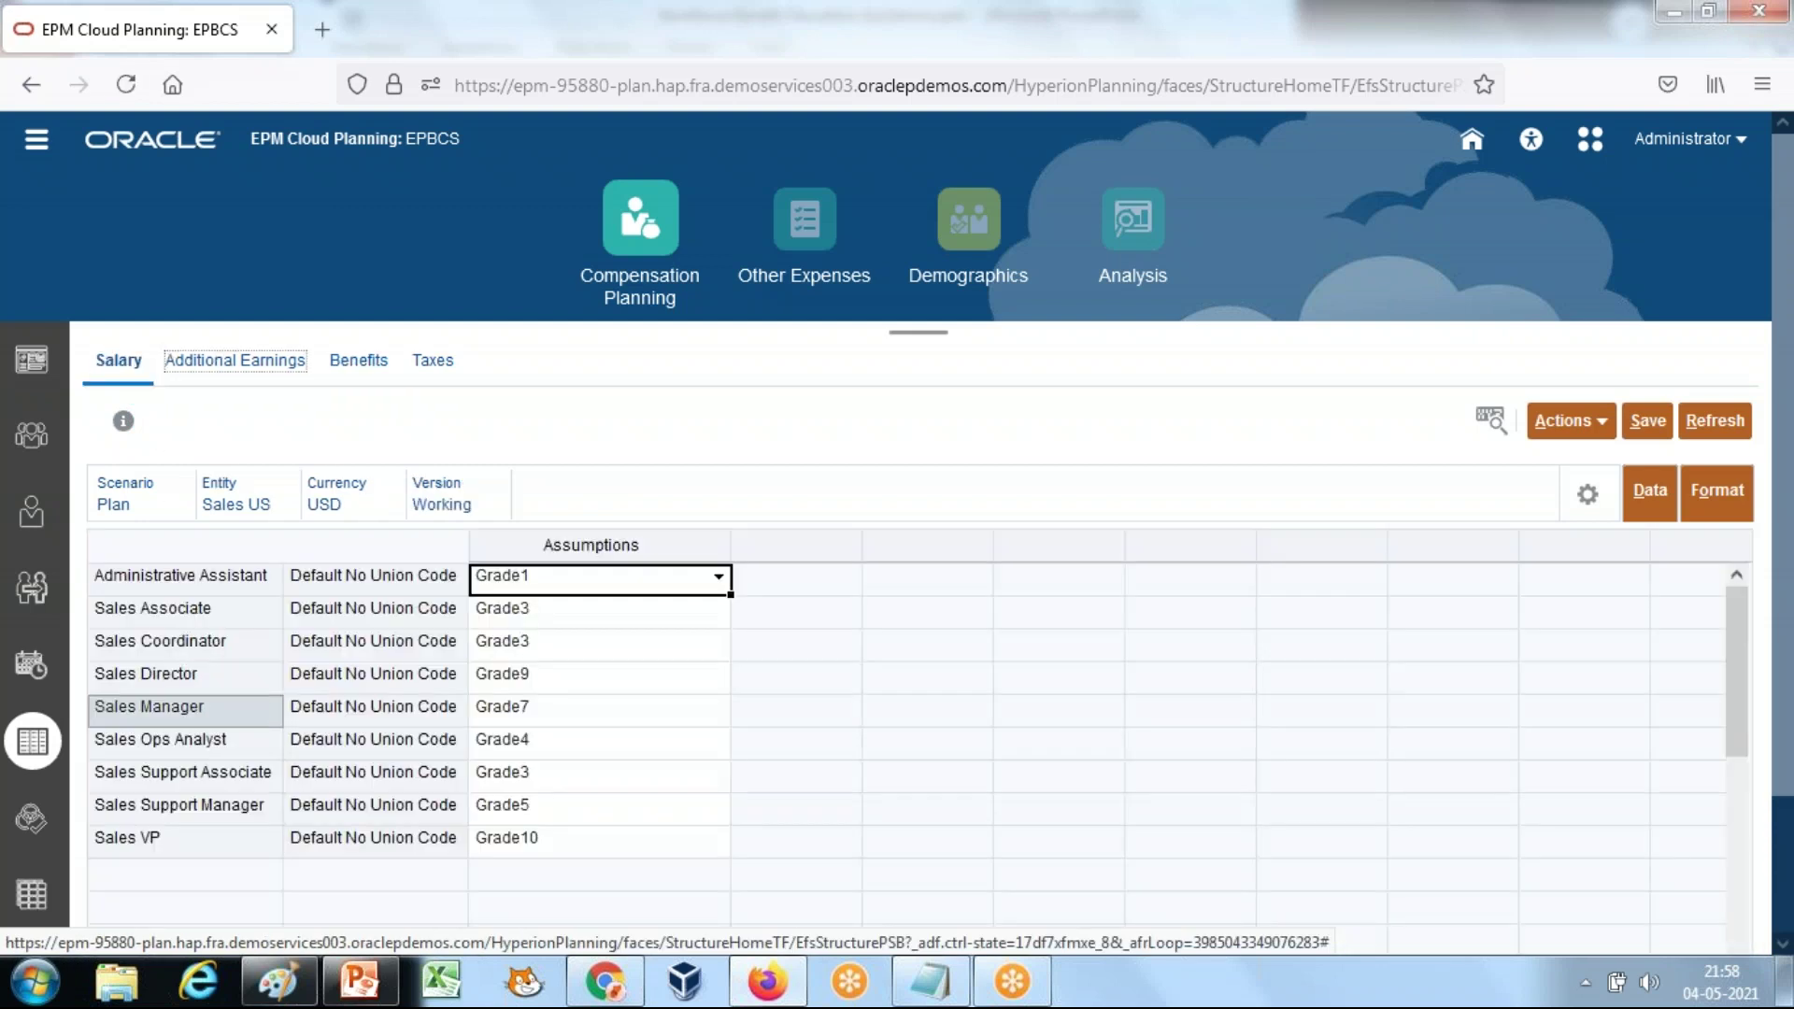
pyautogui.click(547, 746)
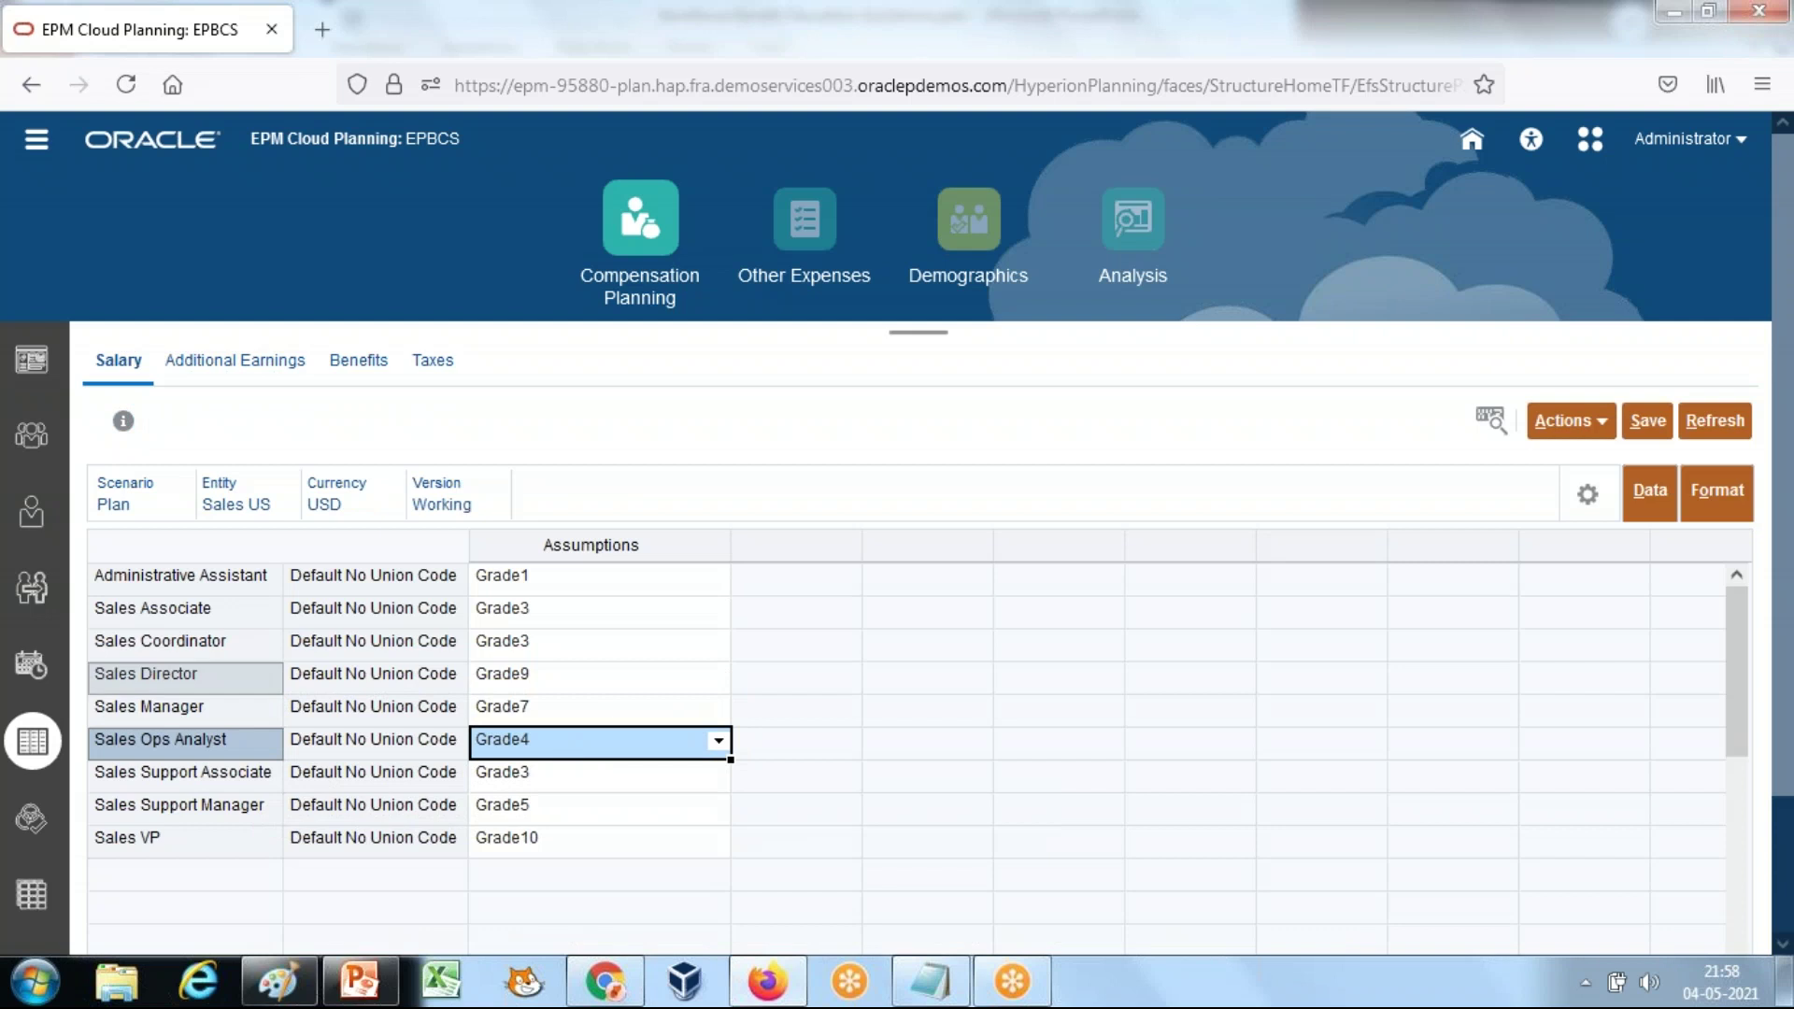
# Step: Check the Grade4 rate in Salary Grades, and switch to Paint to review the captured salary default and grade screenshots
pyautogui.click(31, 669)
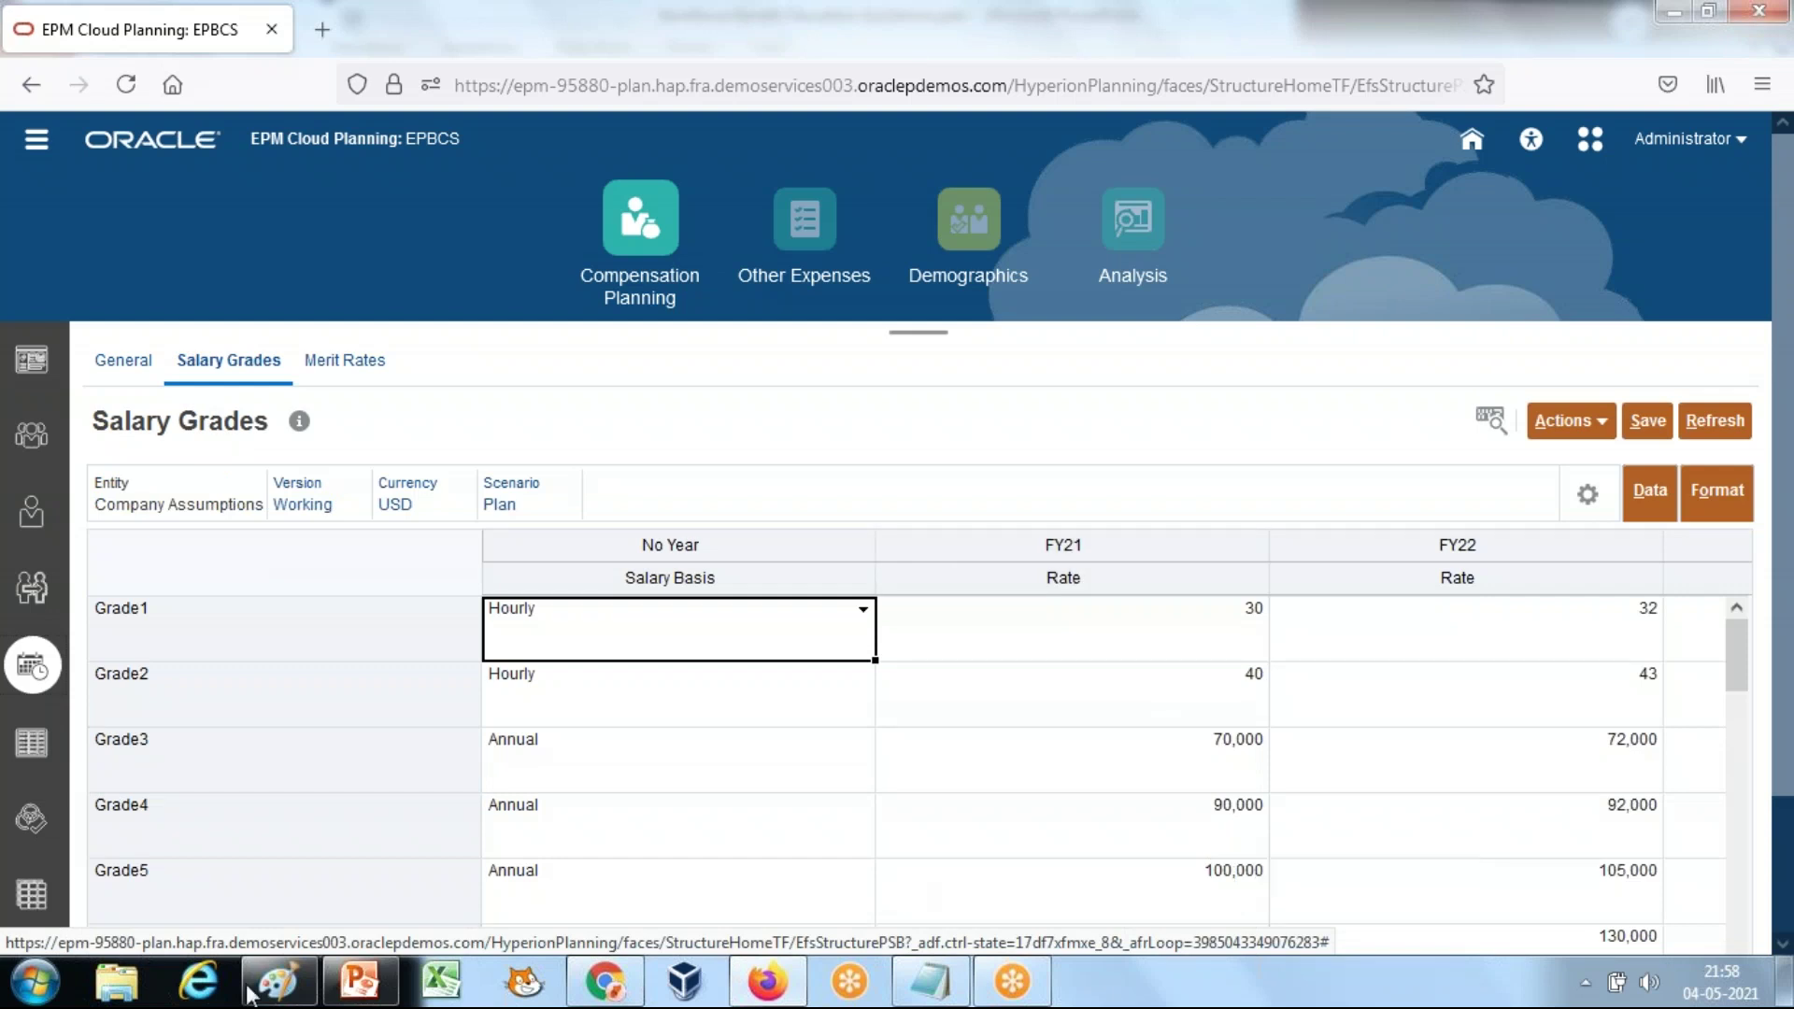
pyautogui.click(278, 981)
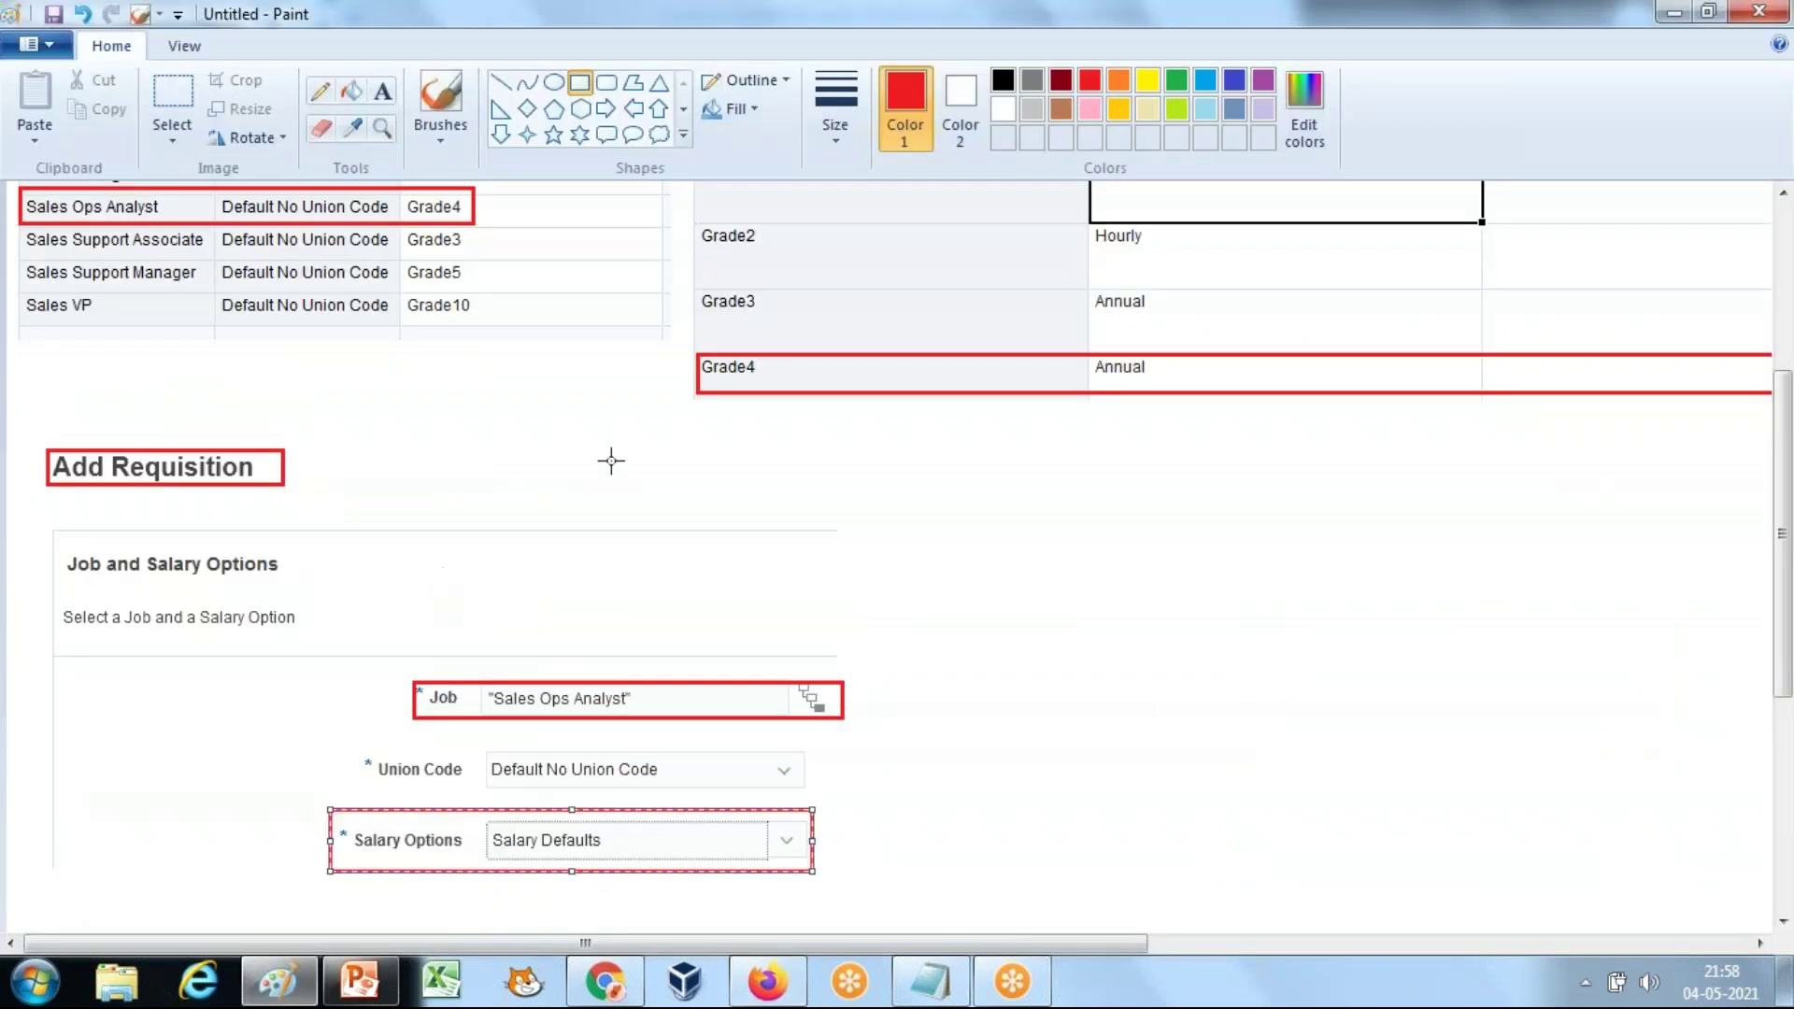
pyautogui.scroll(4, 611, 461)
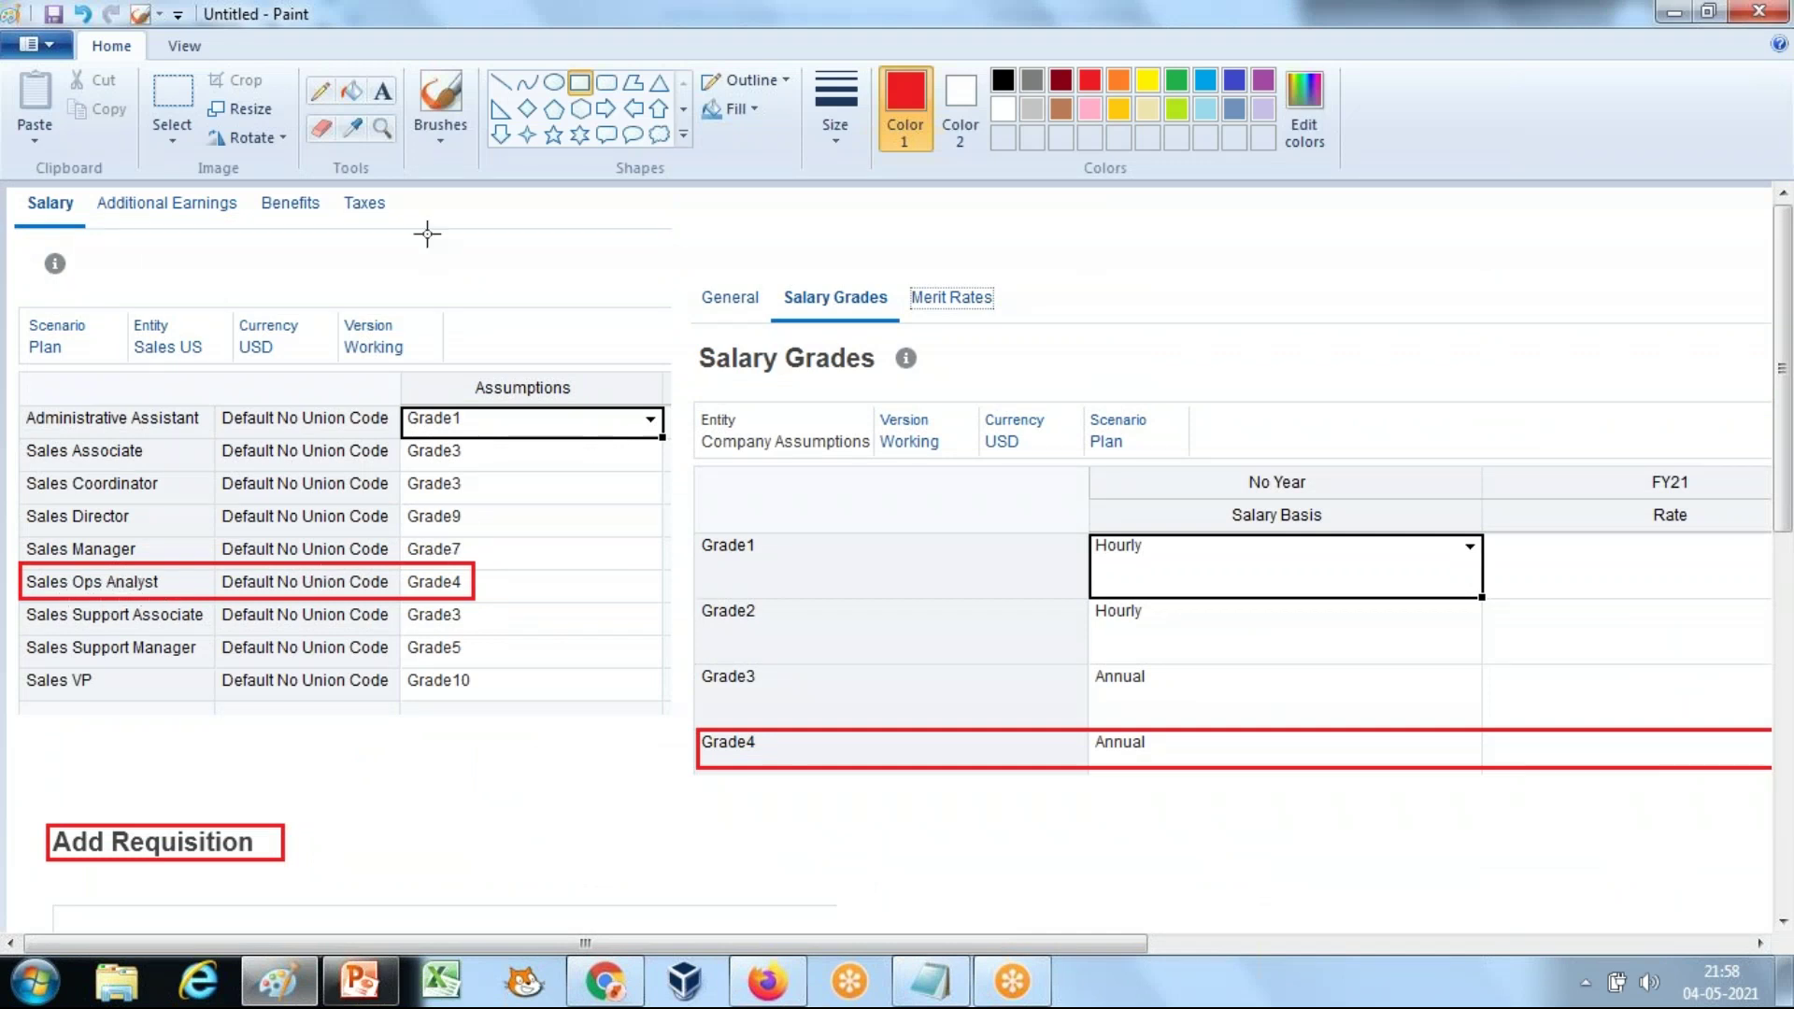
# Step: Draw a red arrow from the boxed Sales Ops Analyst row to the boxed Grade4 row, and review the Add Requisition screenshot below
pyautogui.click(501, 83)
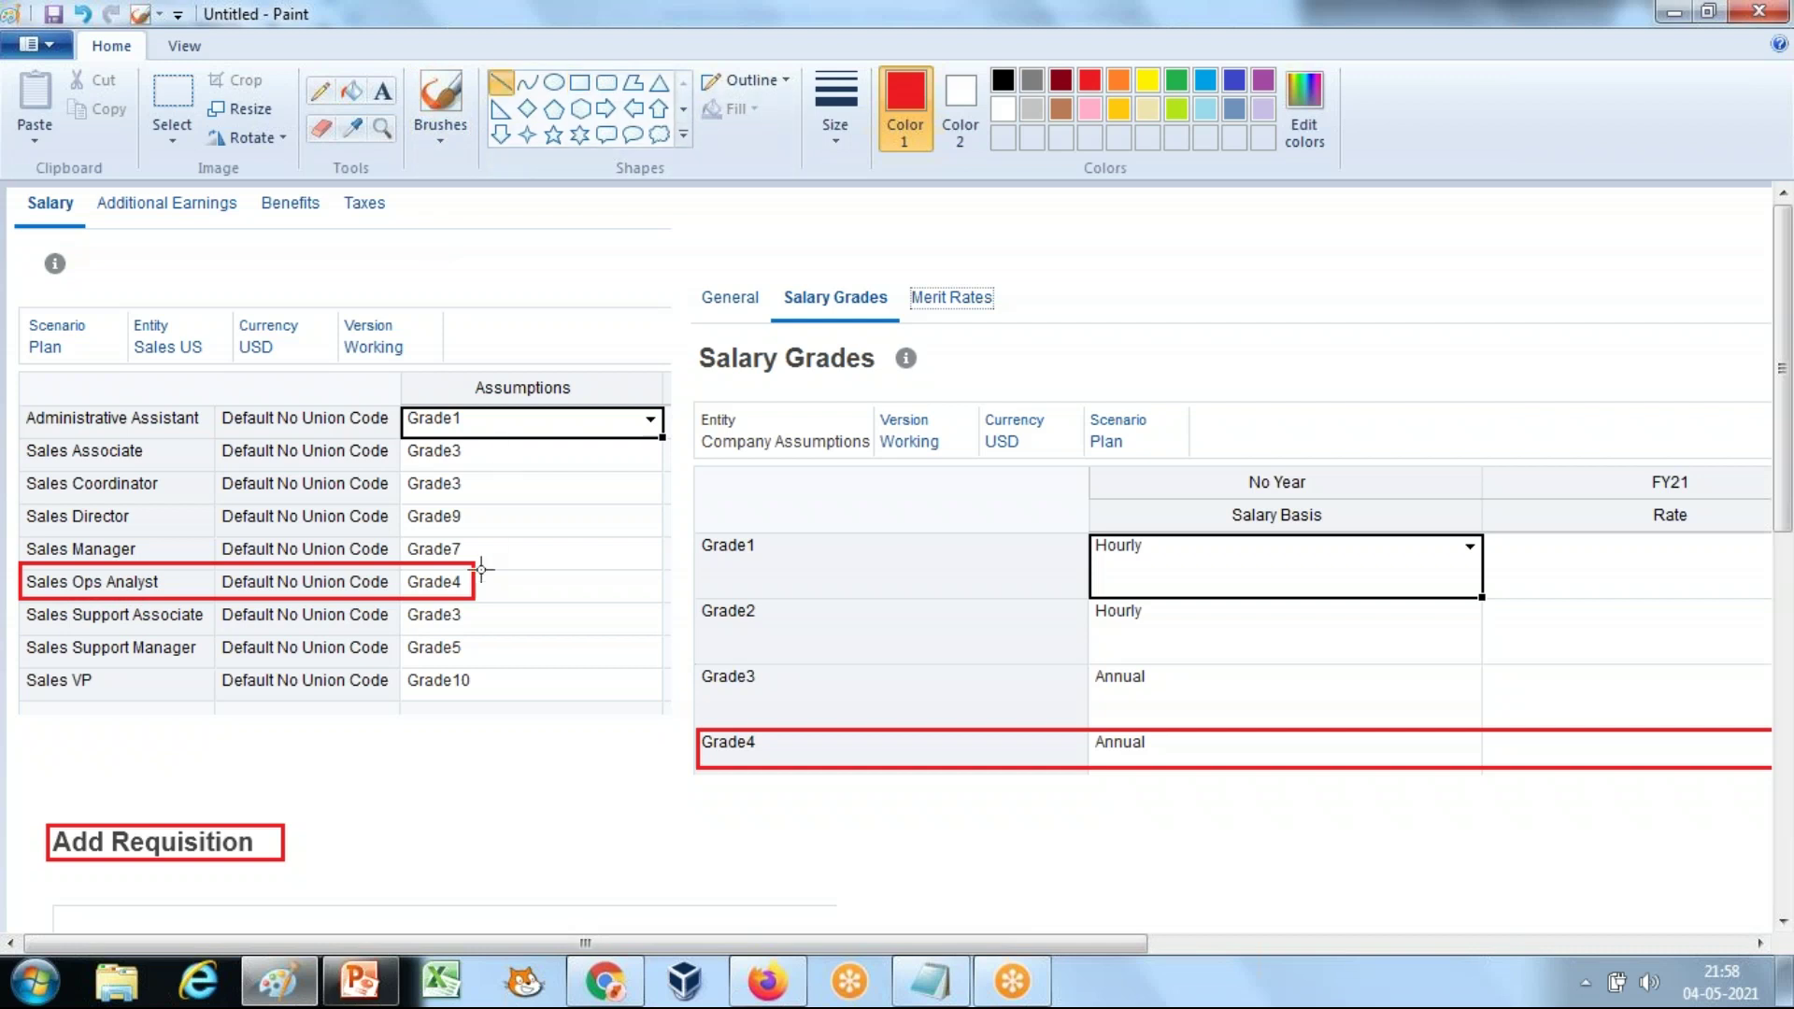
pyautogui.moveTo(477, 581); pyautogui.dragTo(696, 750)
pyautogui.moveTo(991, 944); pyautogui.dragTo(774, 829)
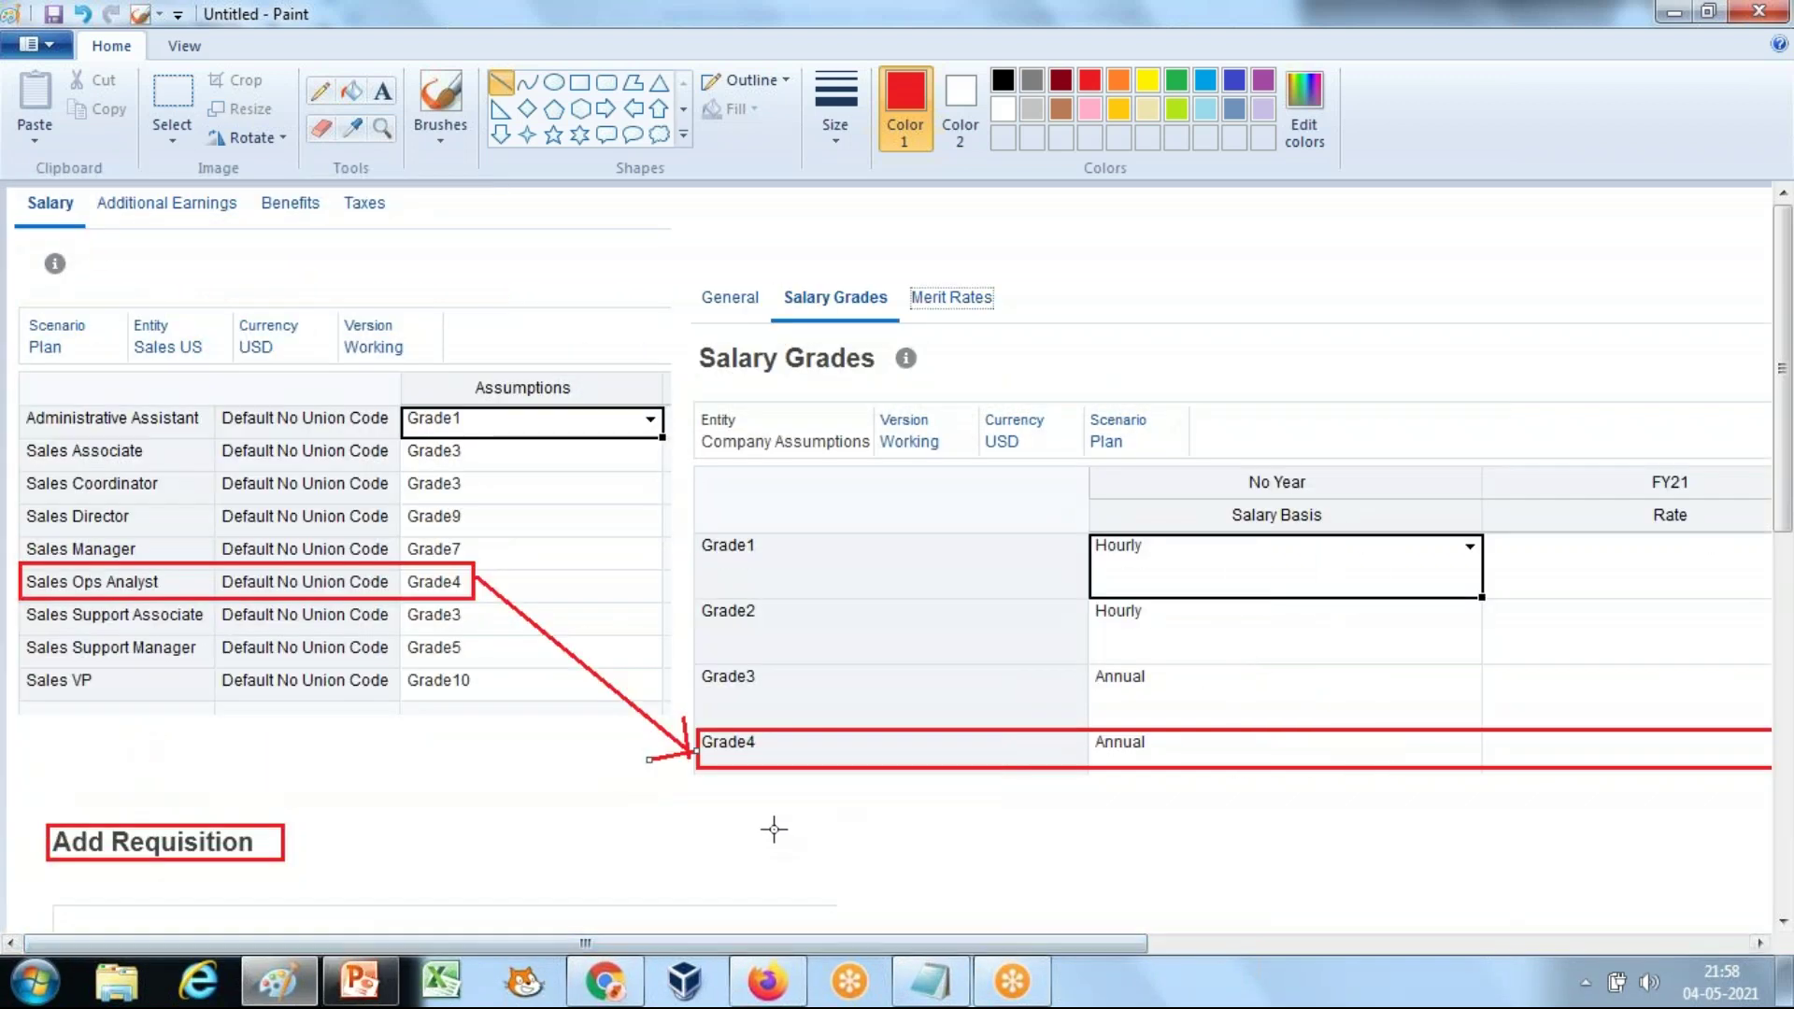
pyautogui.scroll(-4, 774, 829)
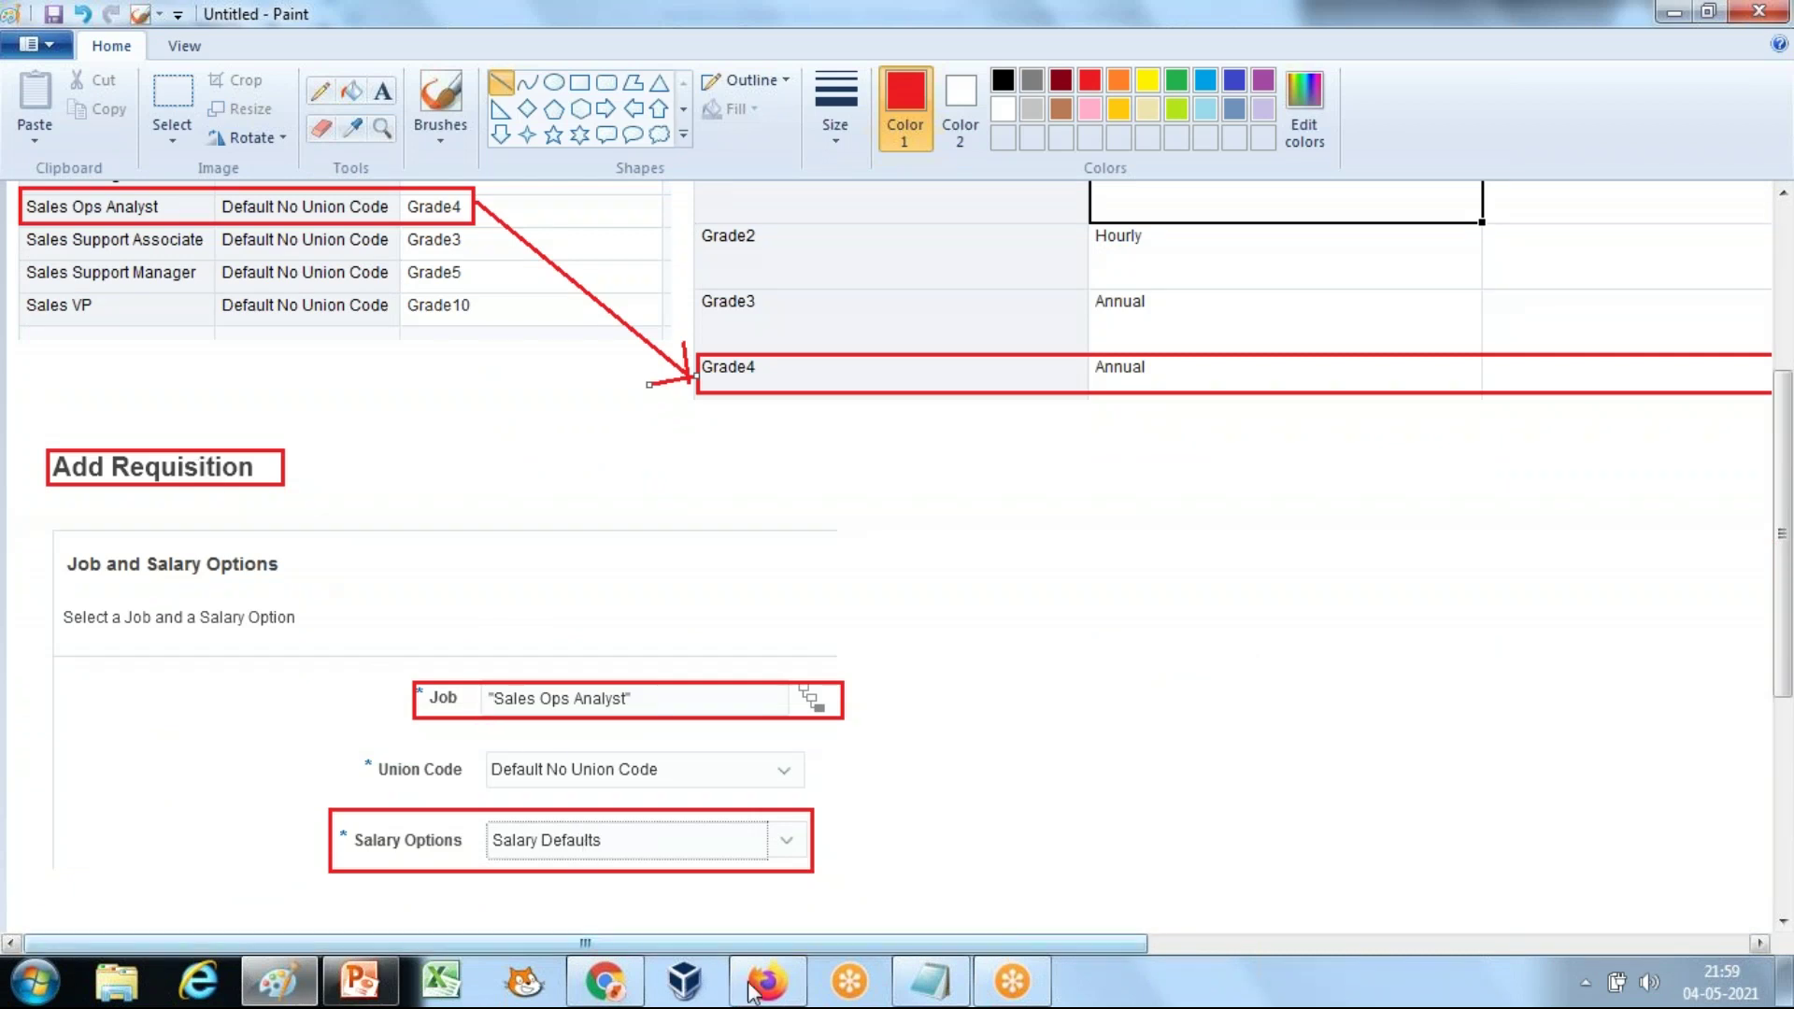
# Step: Switch to the Notepad checklist and review the steps on validating the Sales Ops Analyst salary default and adding its benefit default
pyautogui.click(930, 981)
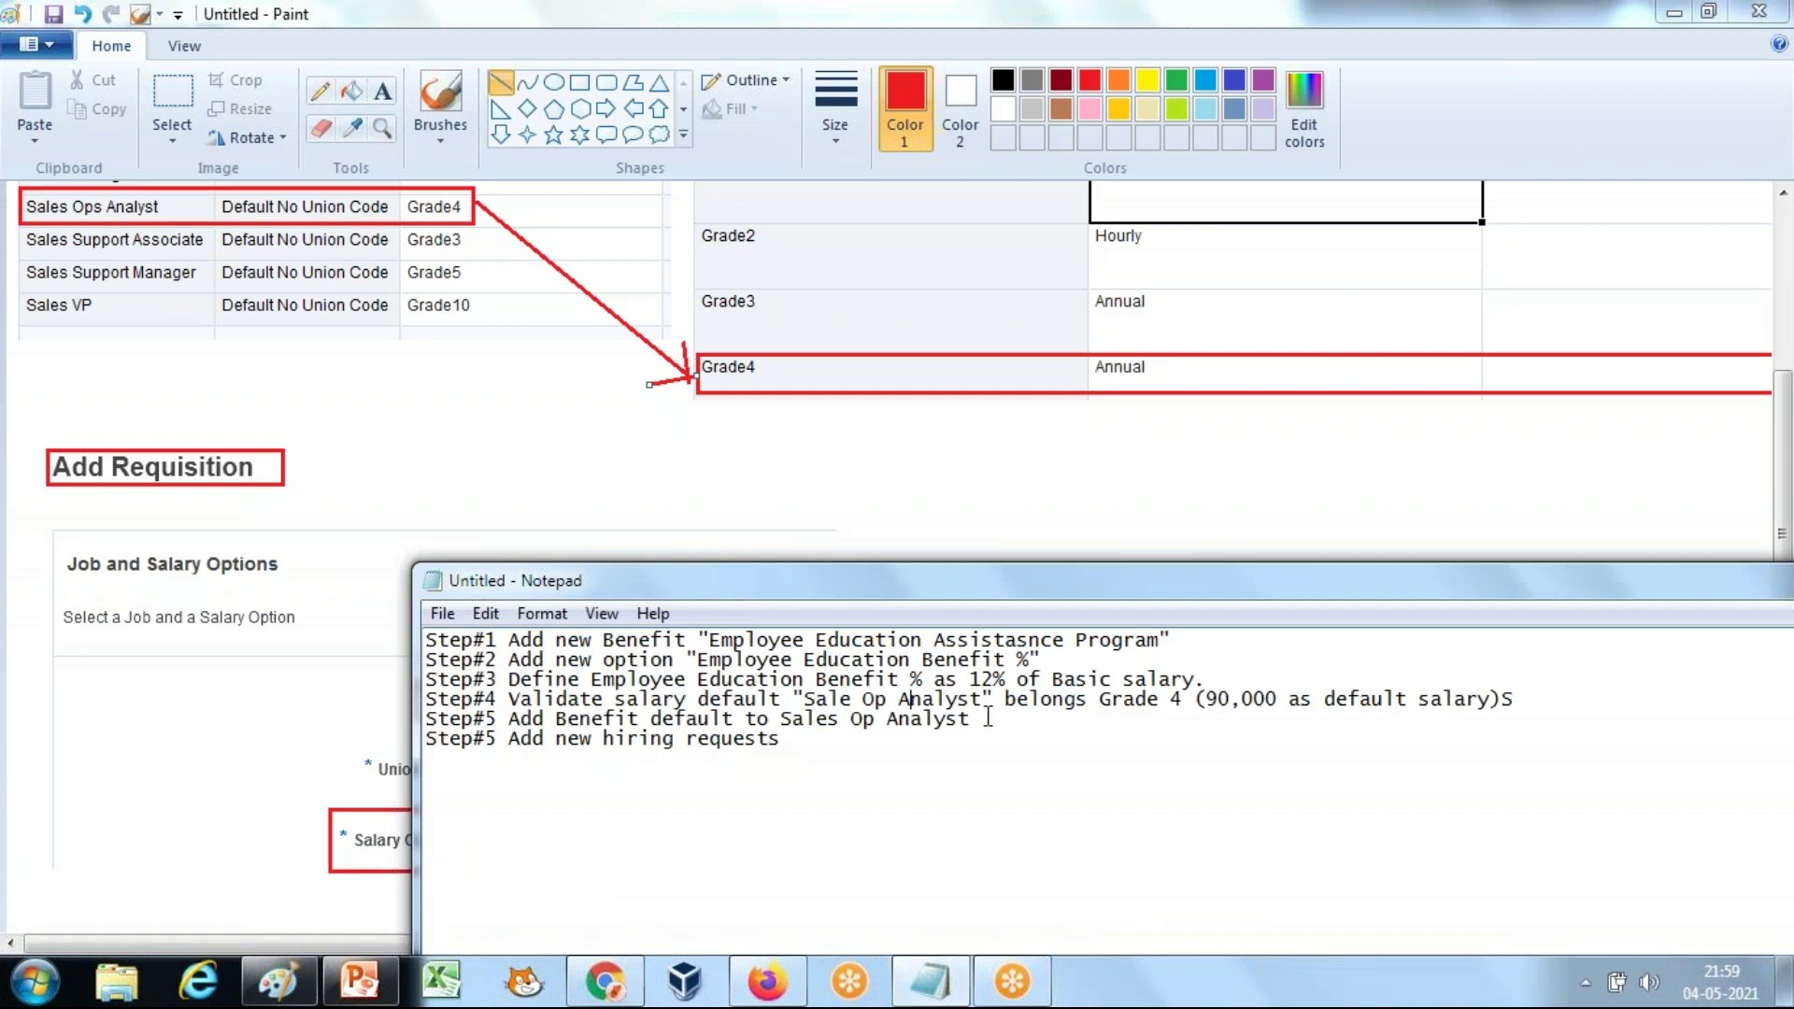
pyautogui.moveTo(992, 722); pyautogui.dragTo(411, 720)
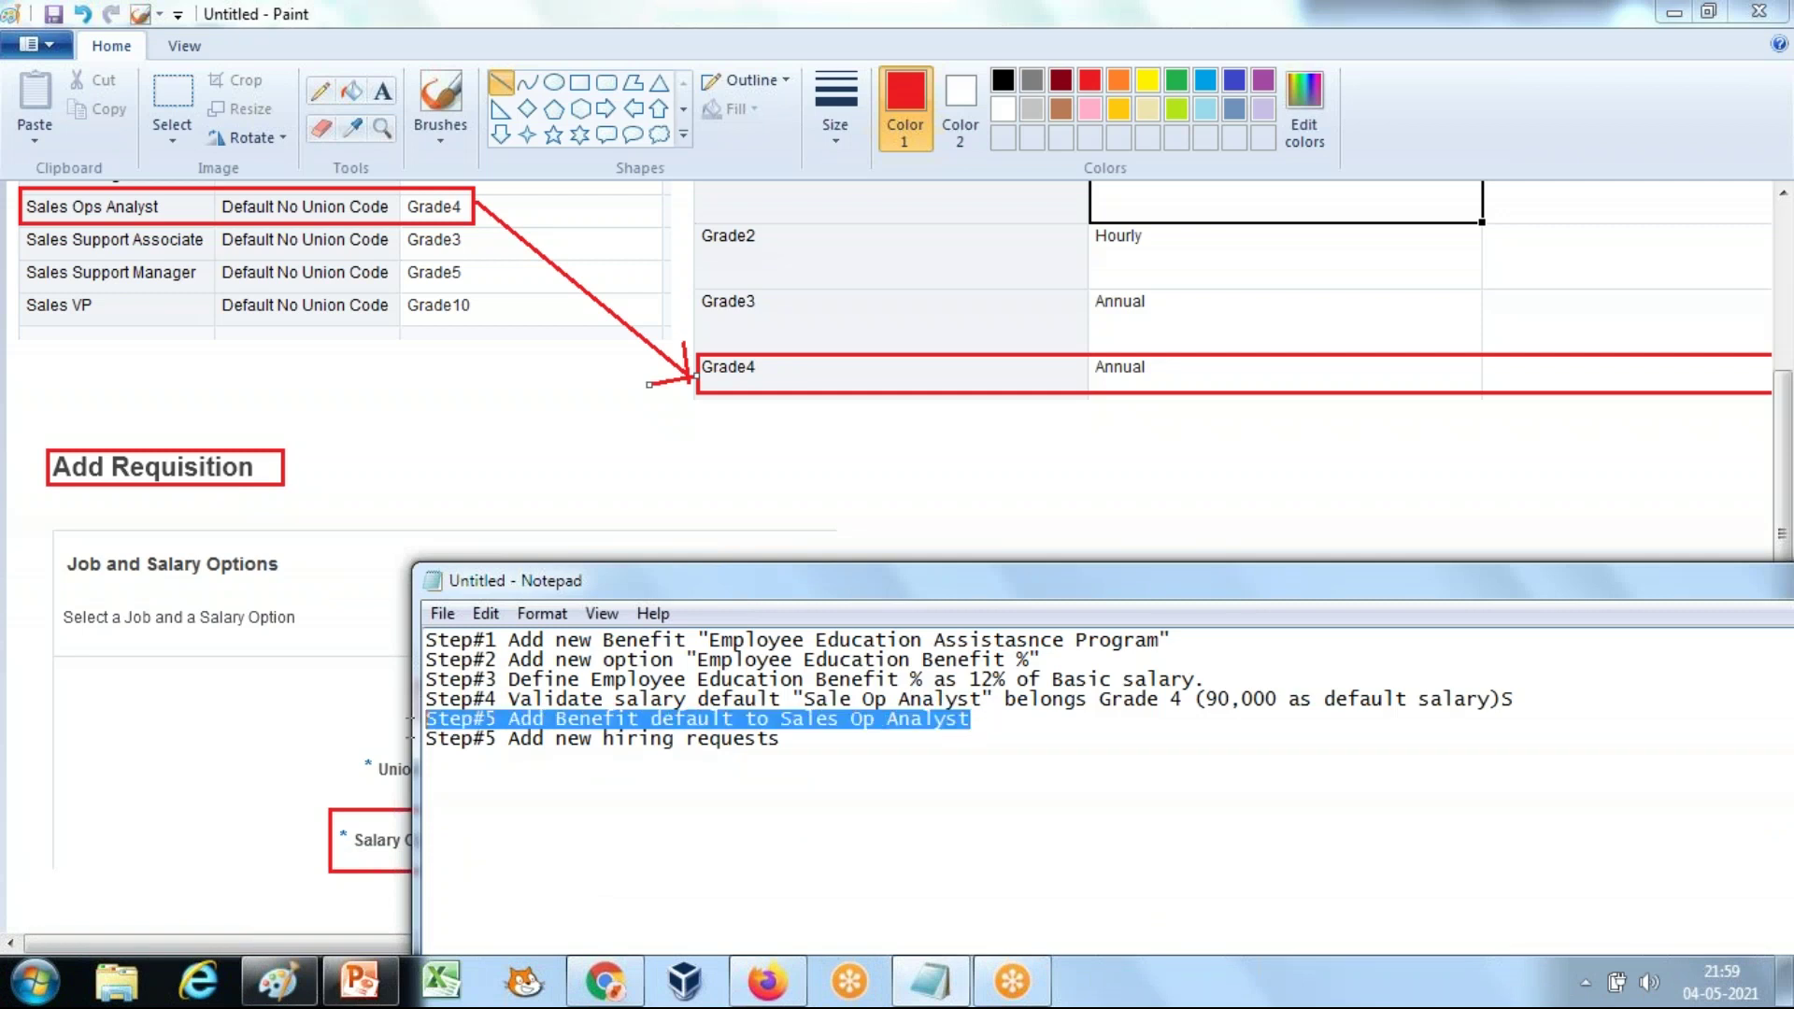
pyautogui.click(1076, 703)
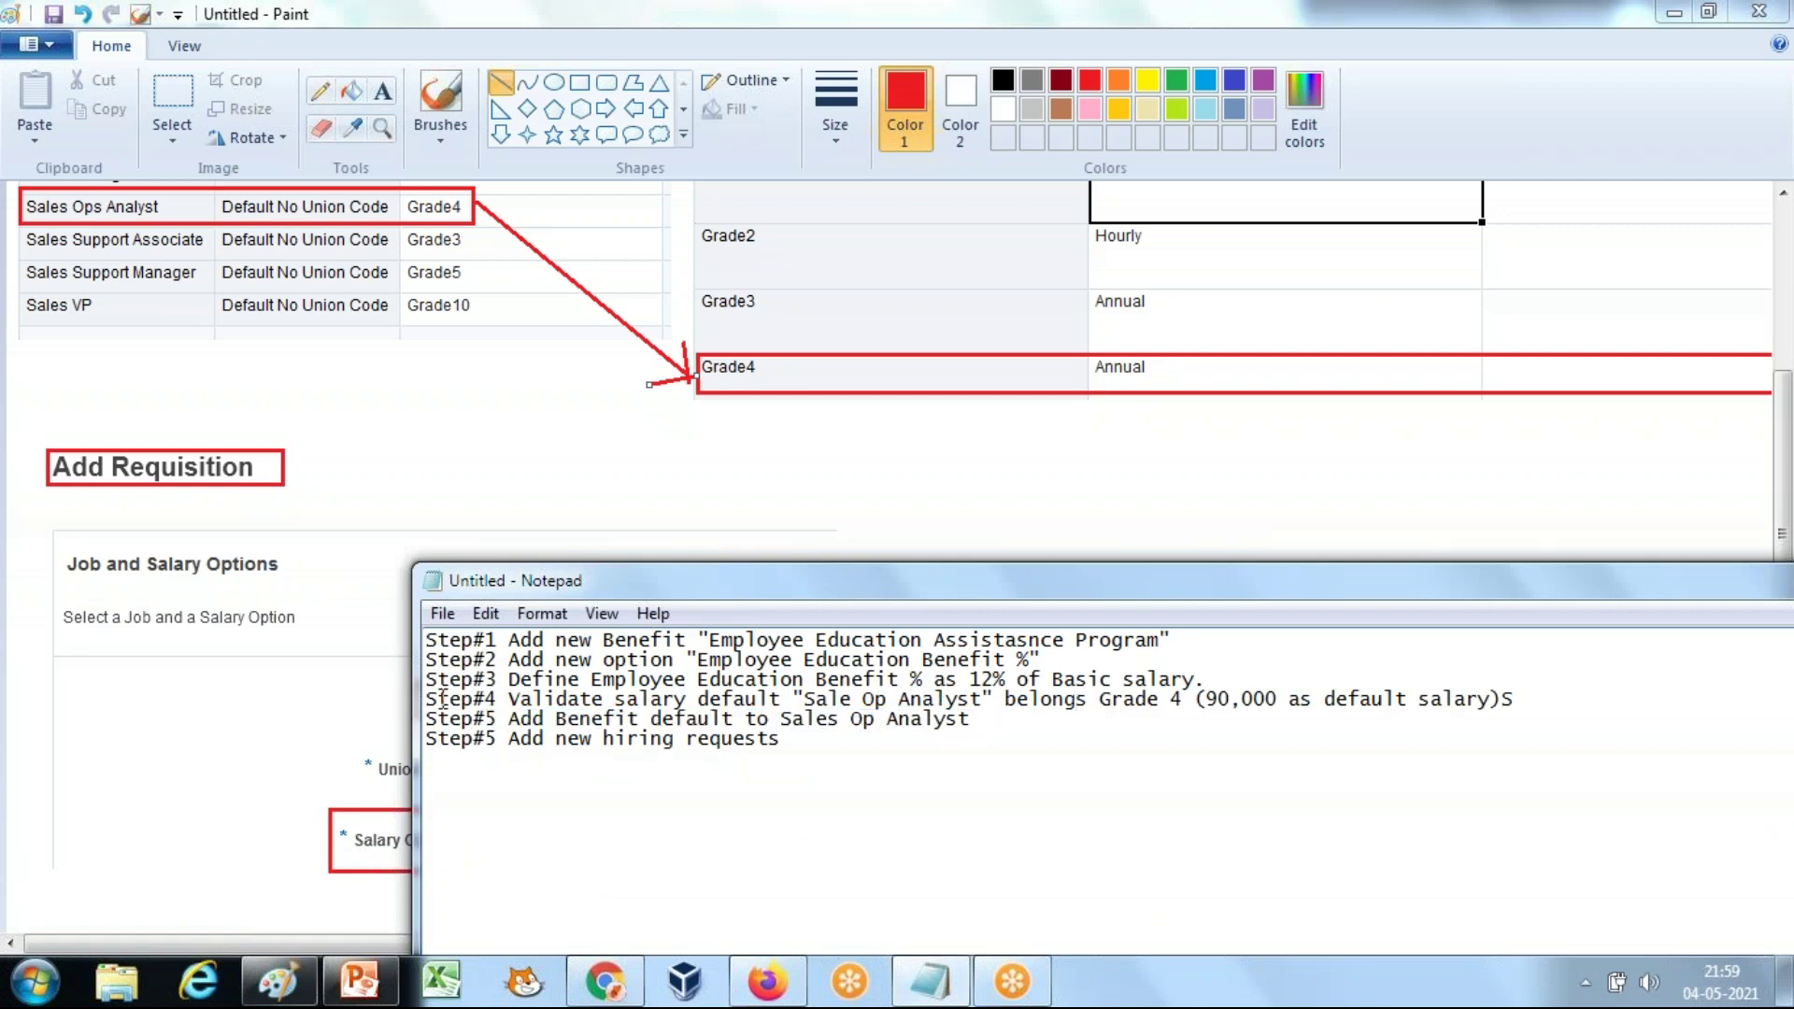
pyautogui.moveTo(429, 699); pyautogui.dragTo(1186, 707)
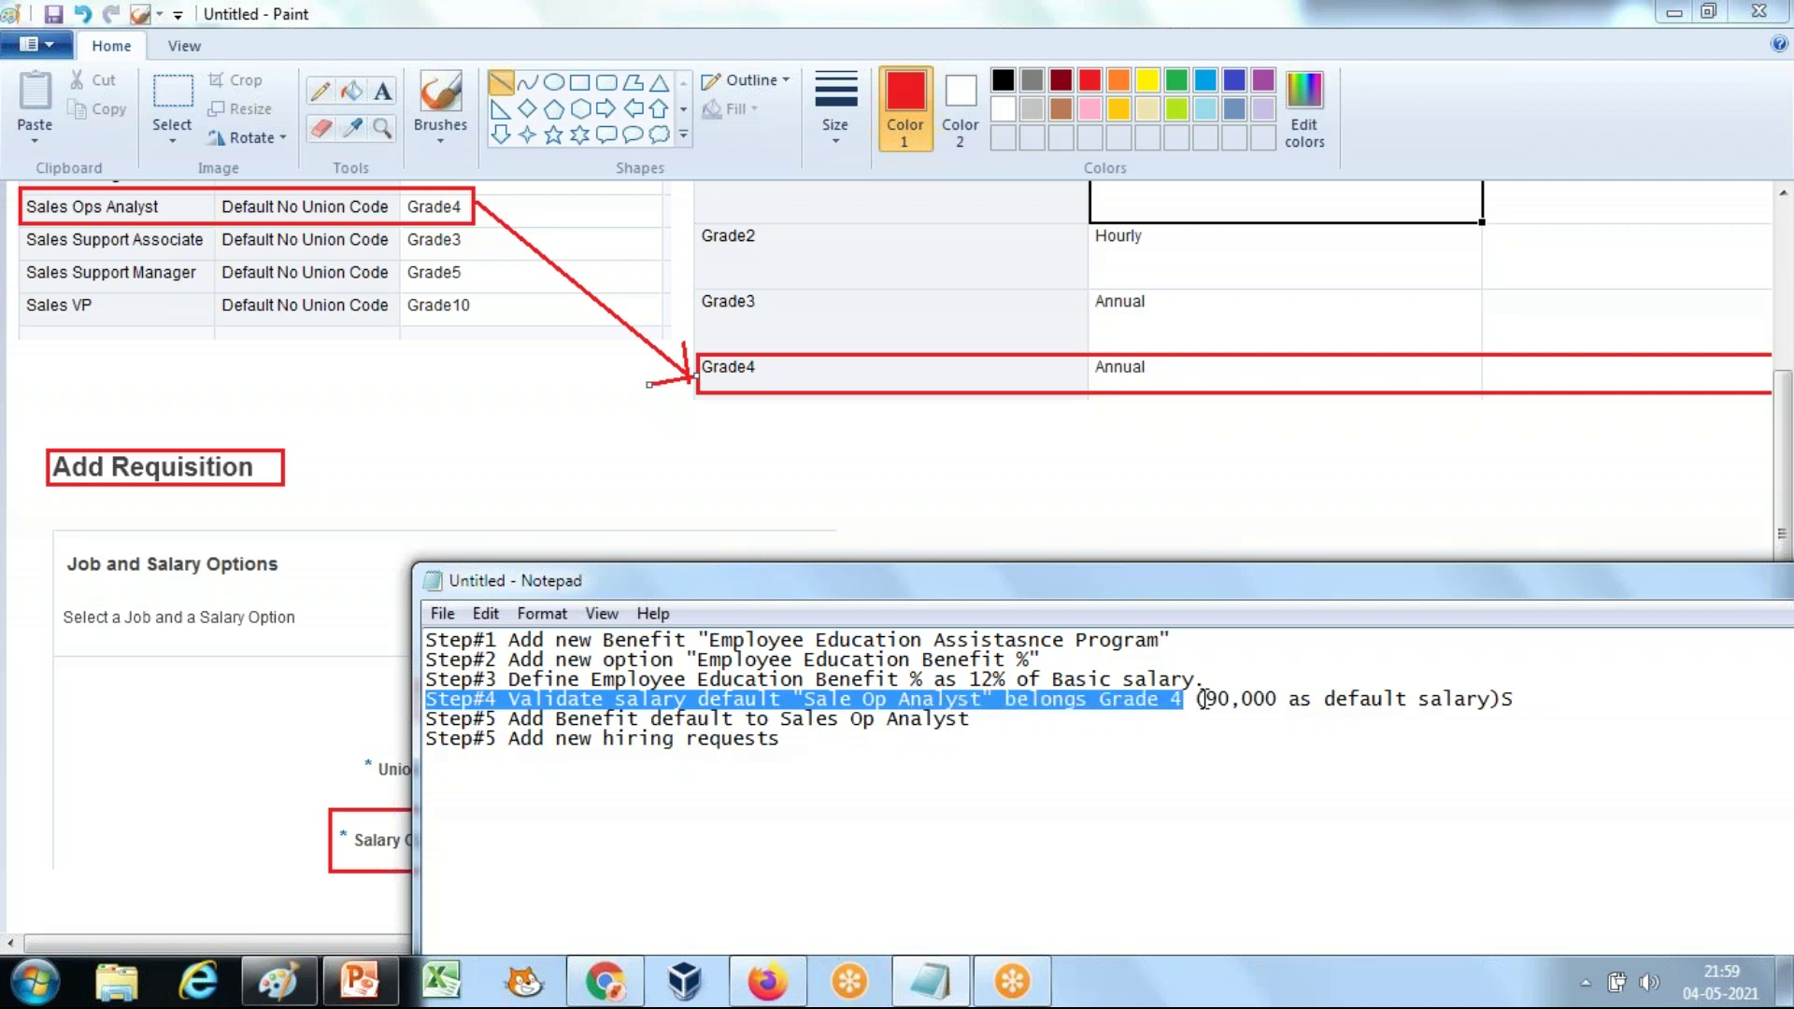
pyautogui.click(1217, 699)
pyautogui.moveTo(1206, 701); pyautogui.dragTo(1502, 701)
pyautogui.click(1480, 699)
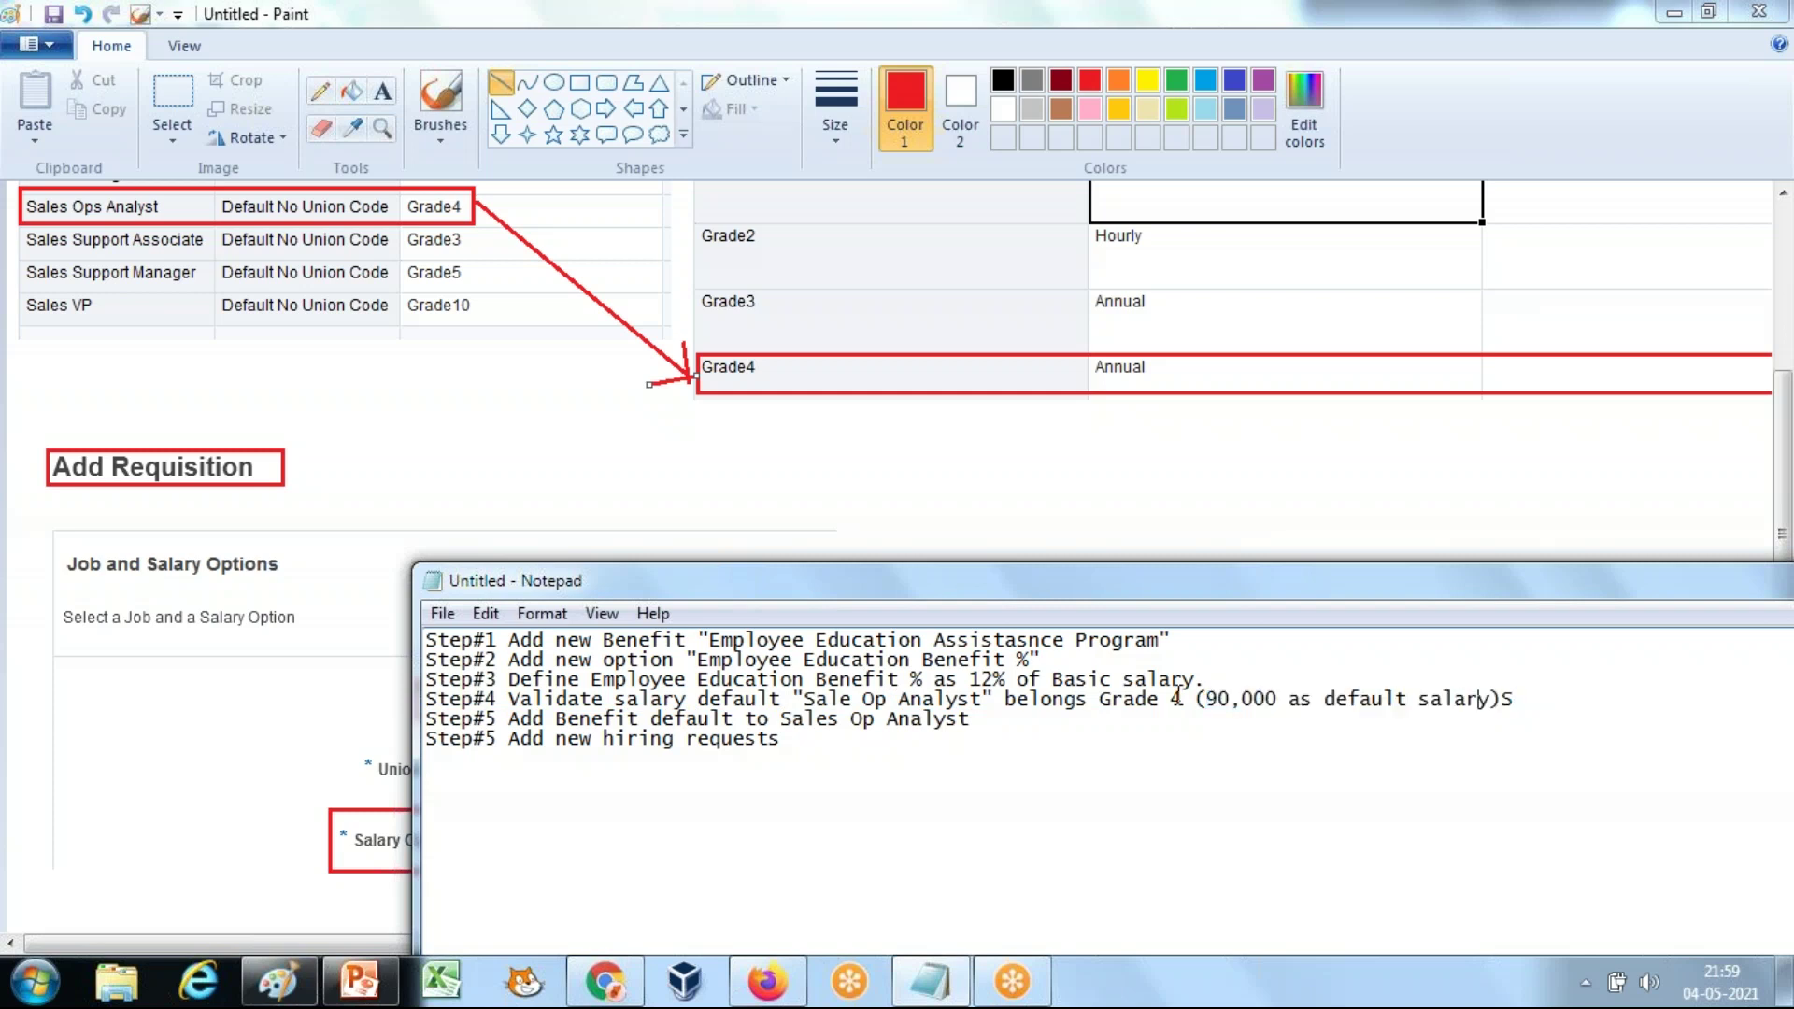
pyautogui.click(963, 451)
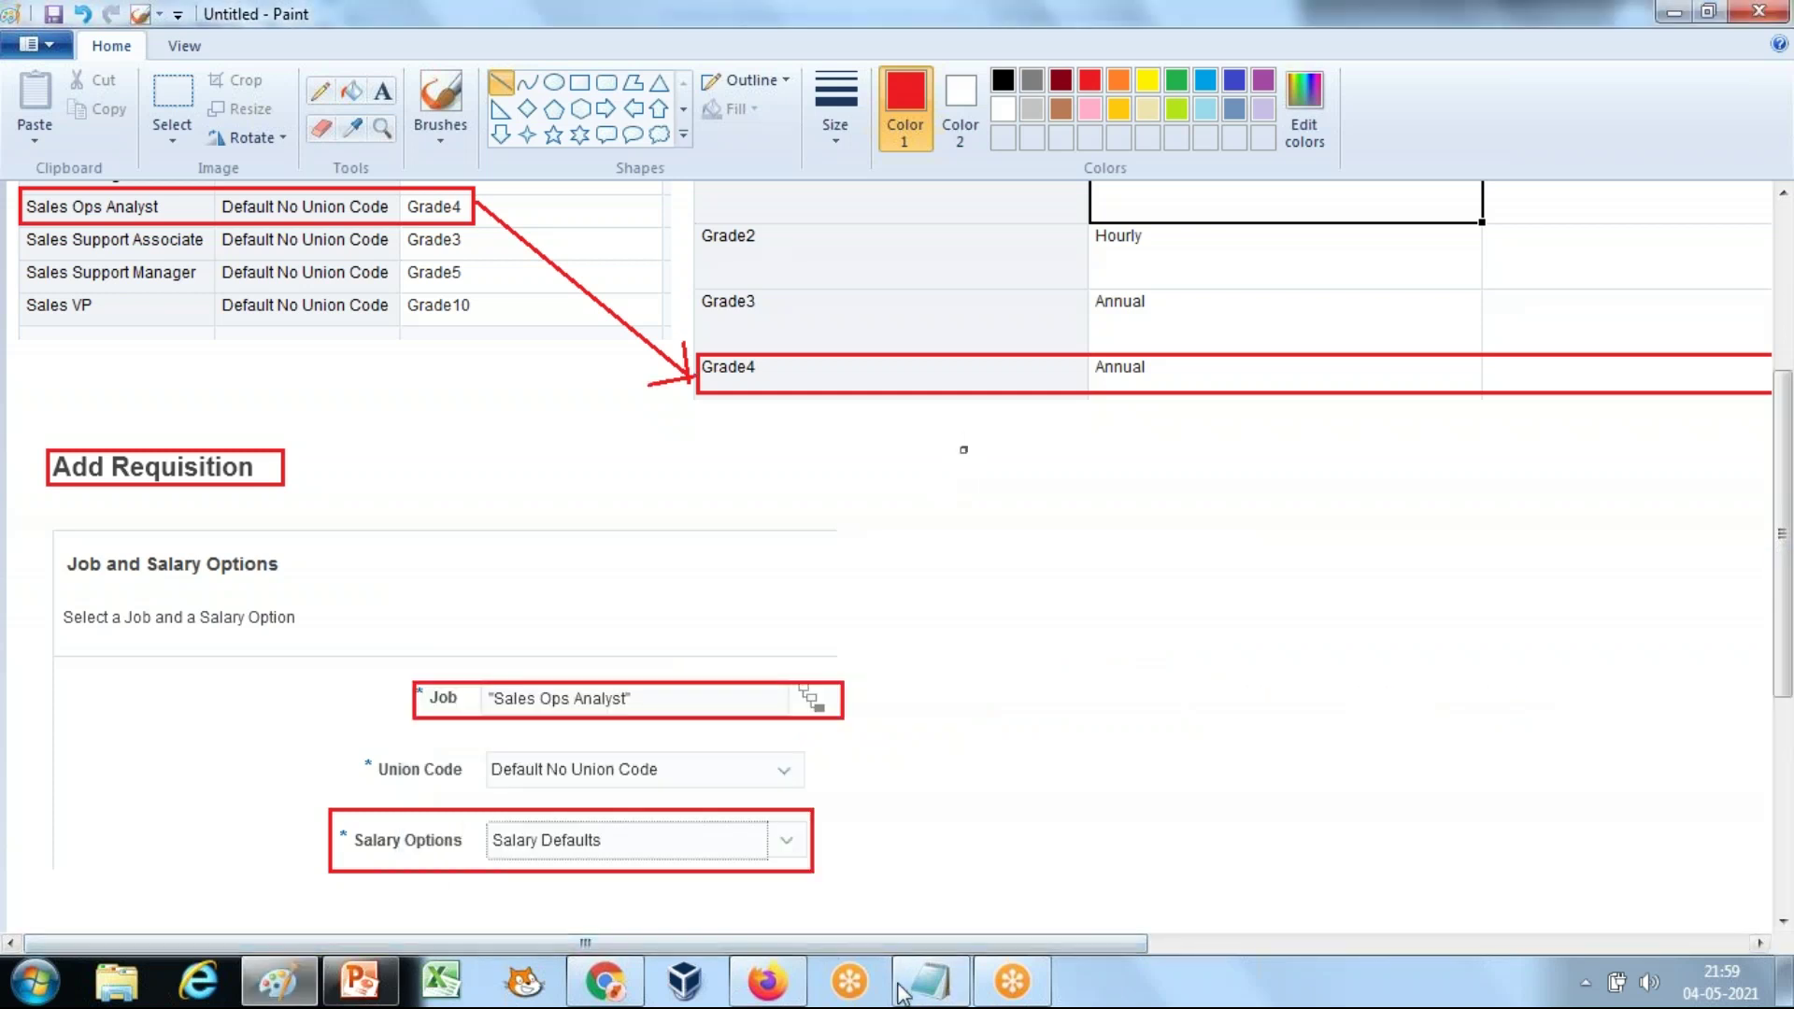
pyautogui.click(930, 981)
pyautogui.click(709, 681)
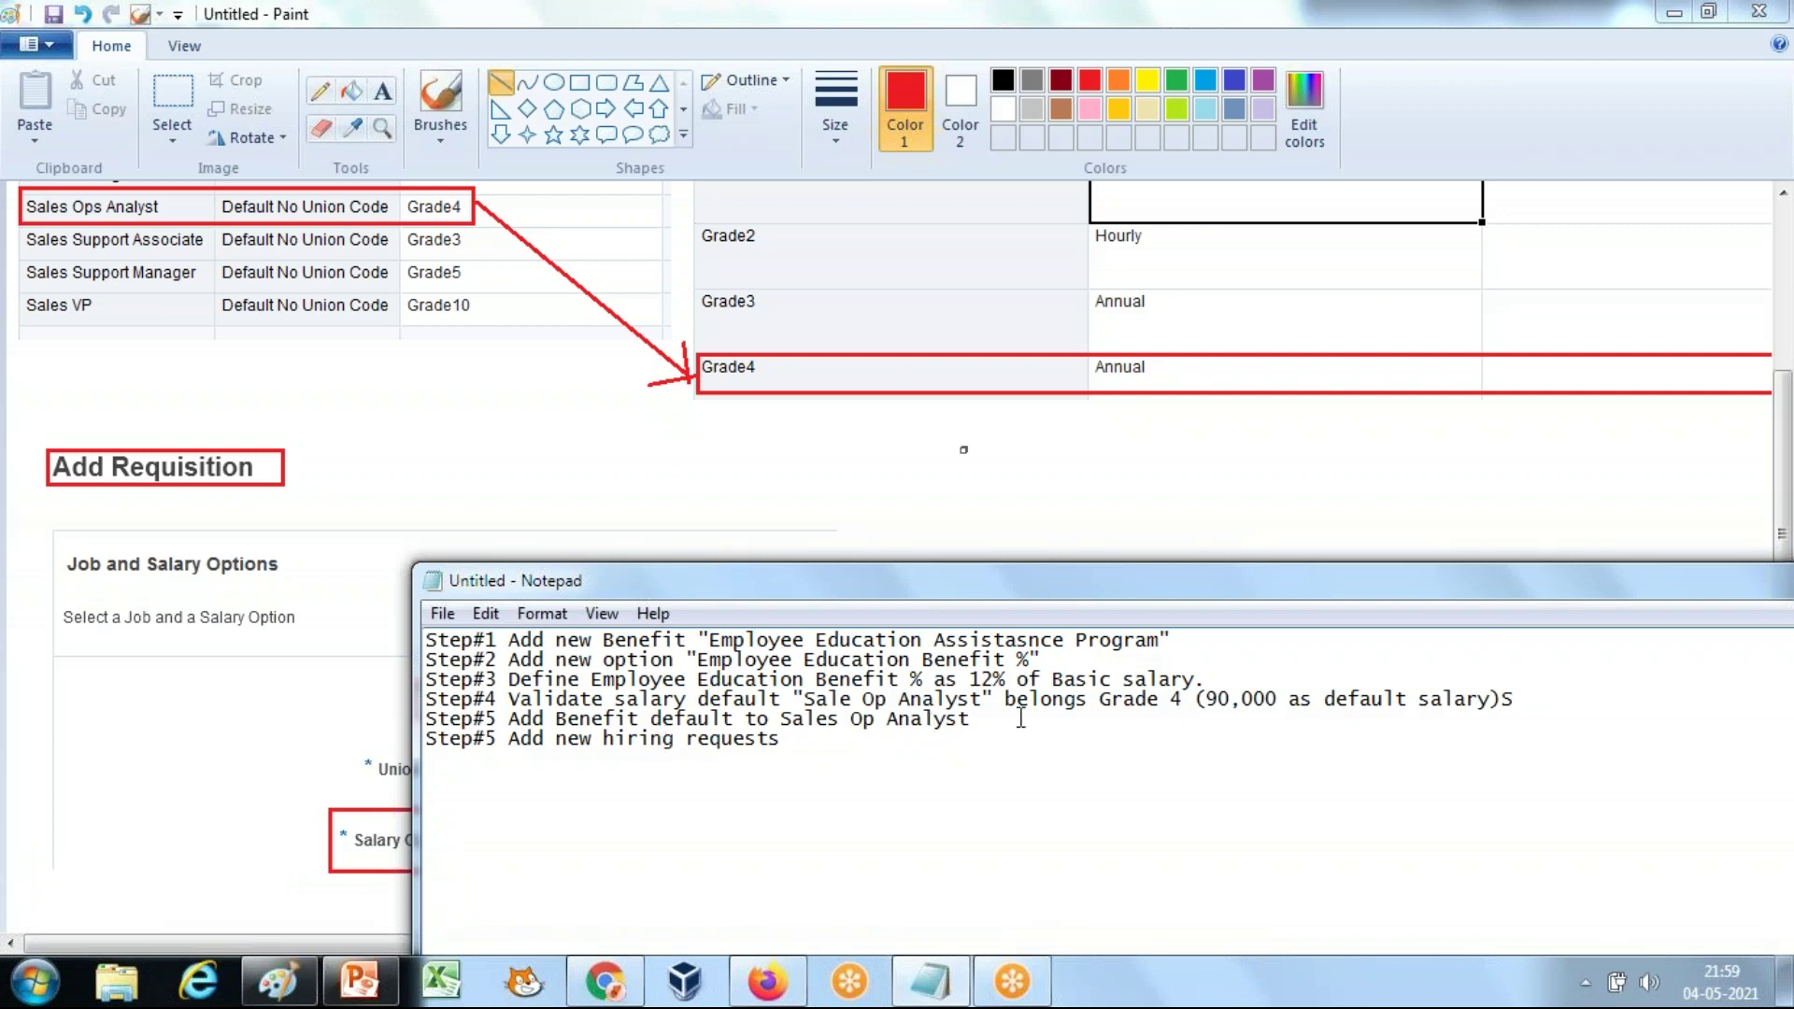
pyautogui.moveTo(988, 719); pyautogui.dragTo(323, 725)
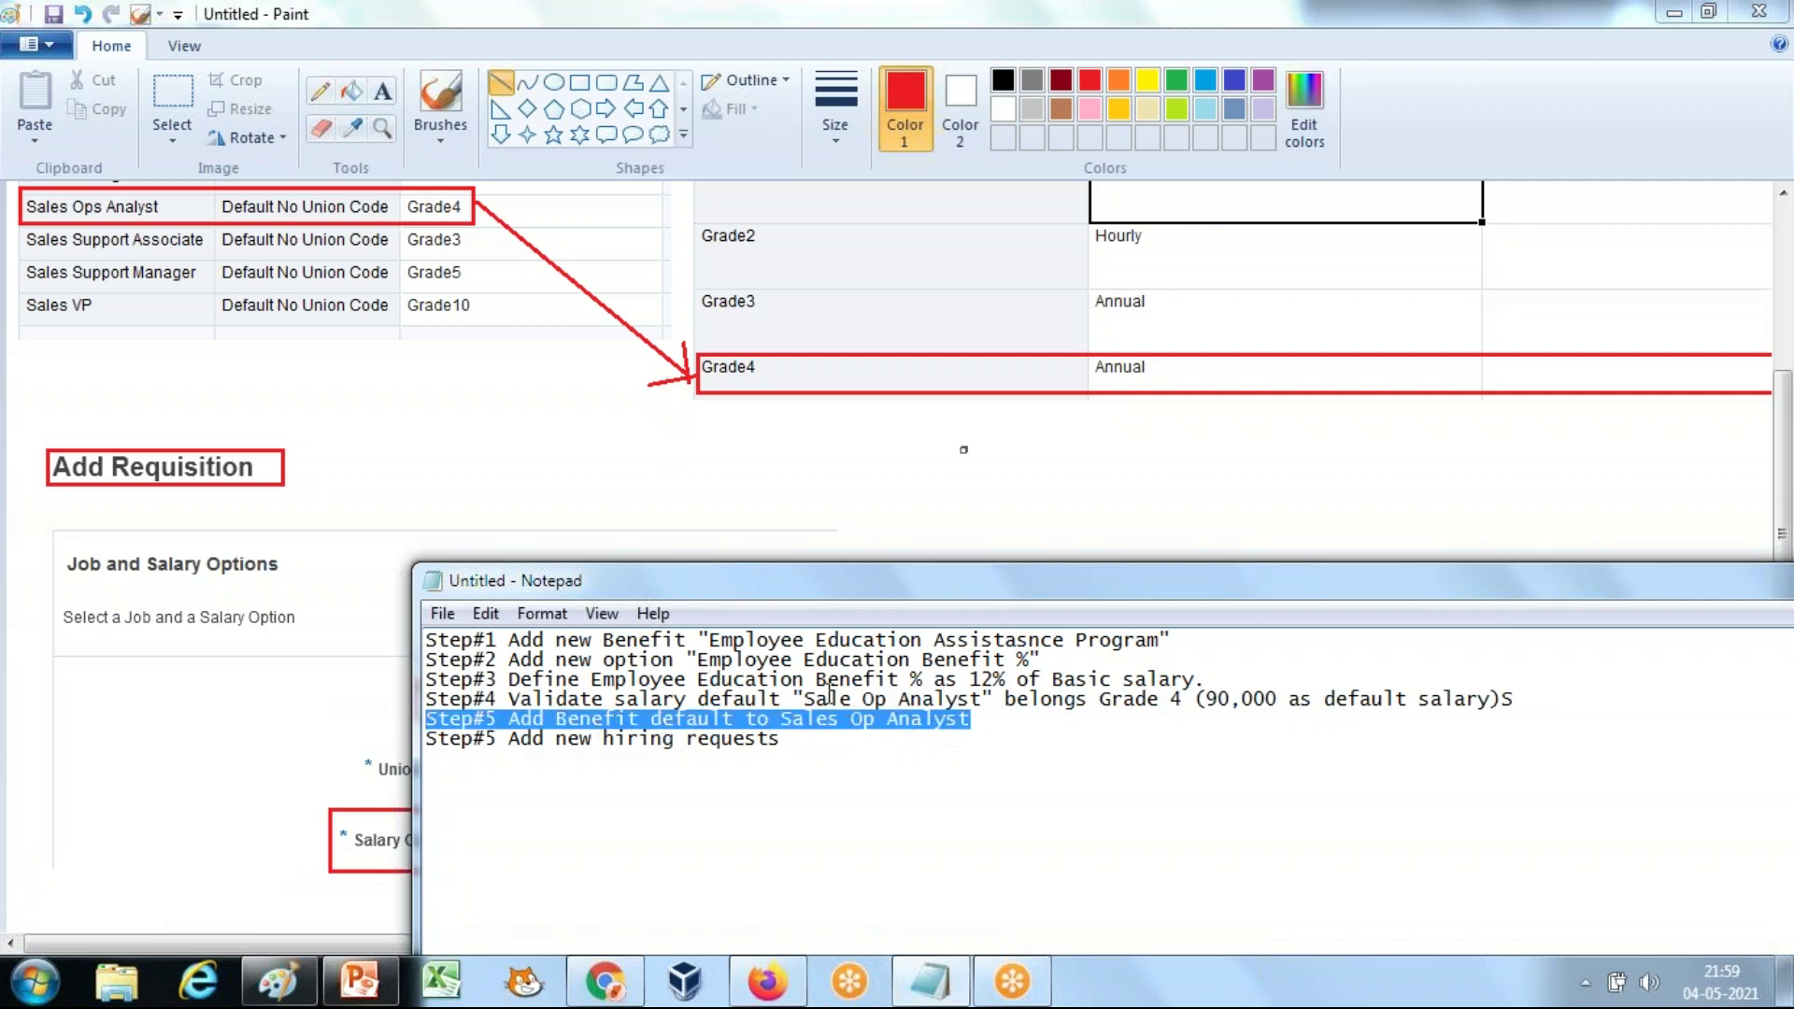
# Step: Return to the planning application in Firefox and open the benefit defaults for Sales US
pyautogui.click(768, 983)
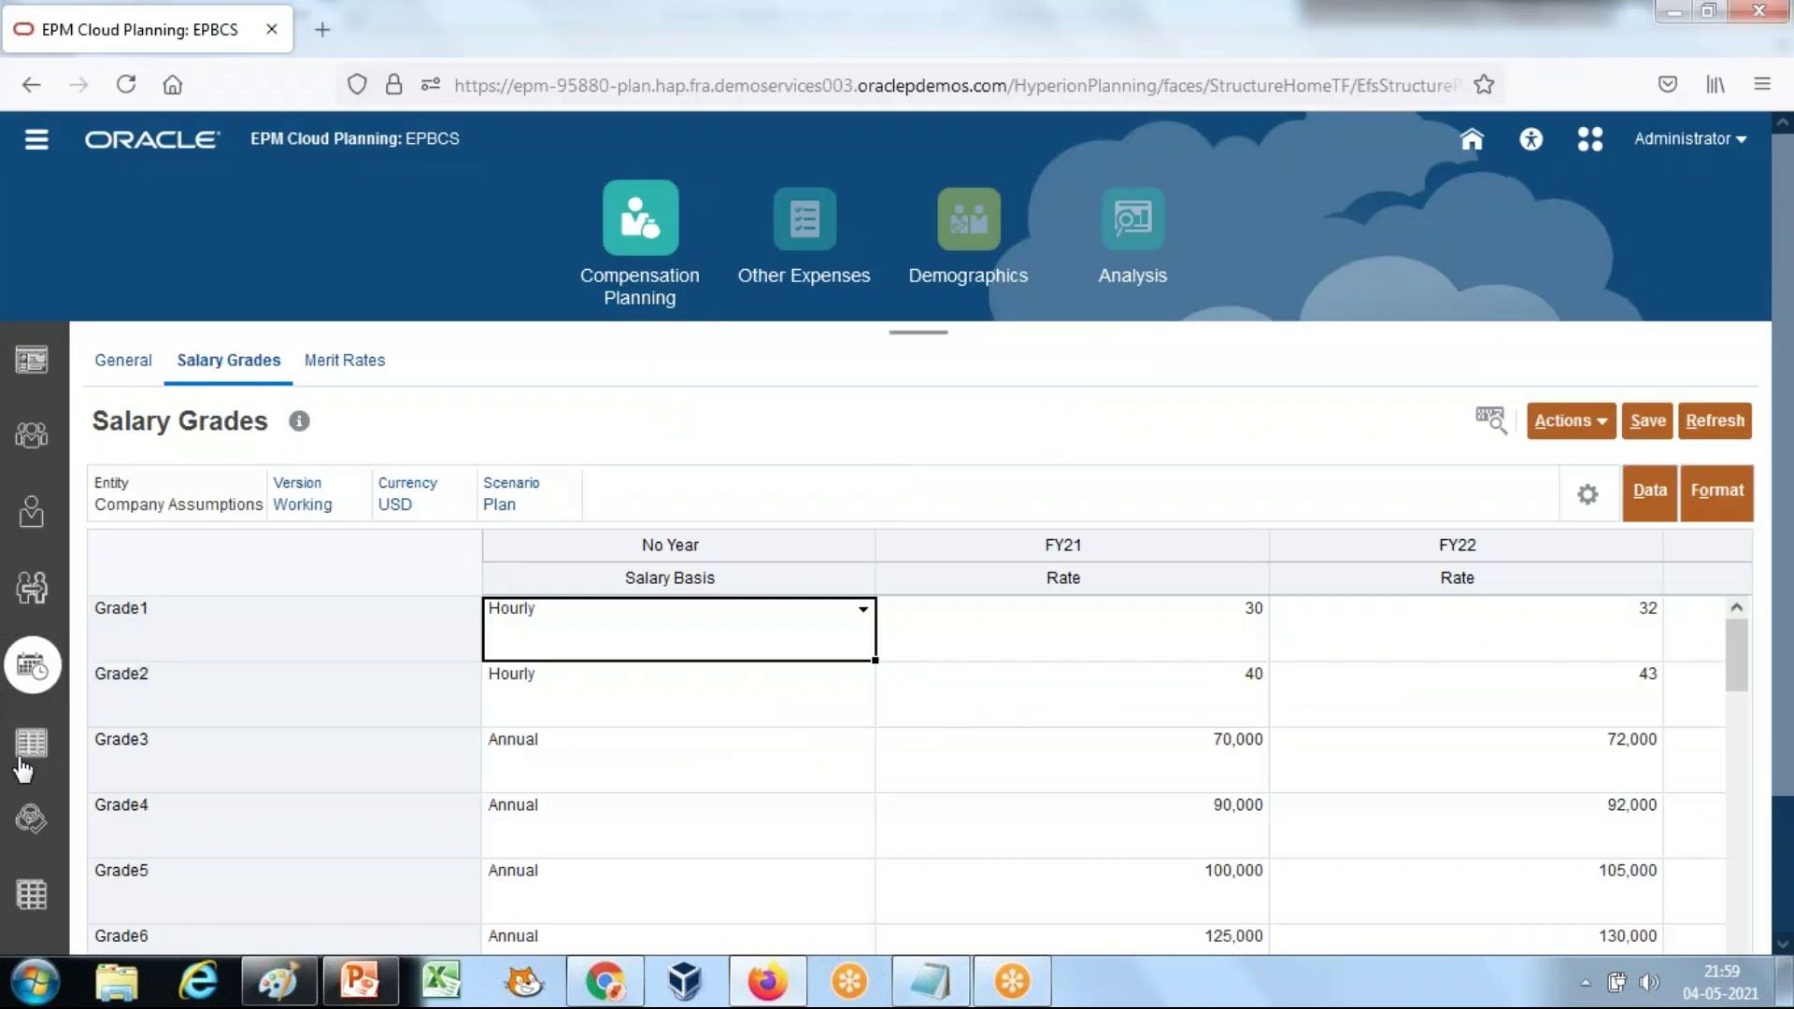
pyautogui.click(53, 753)
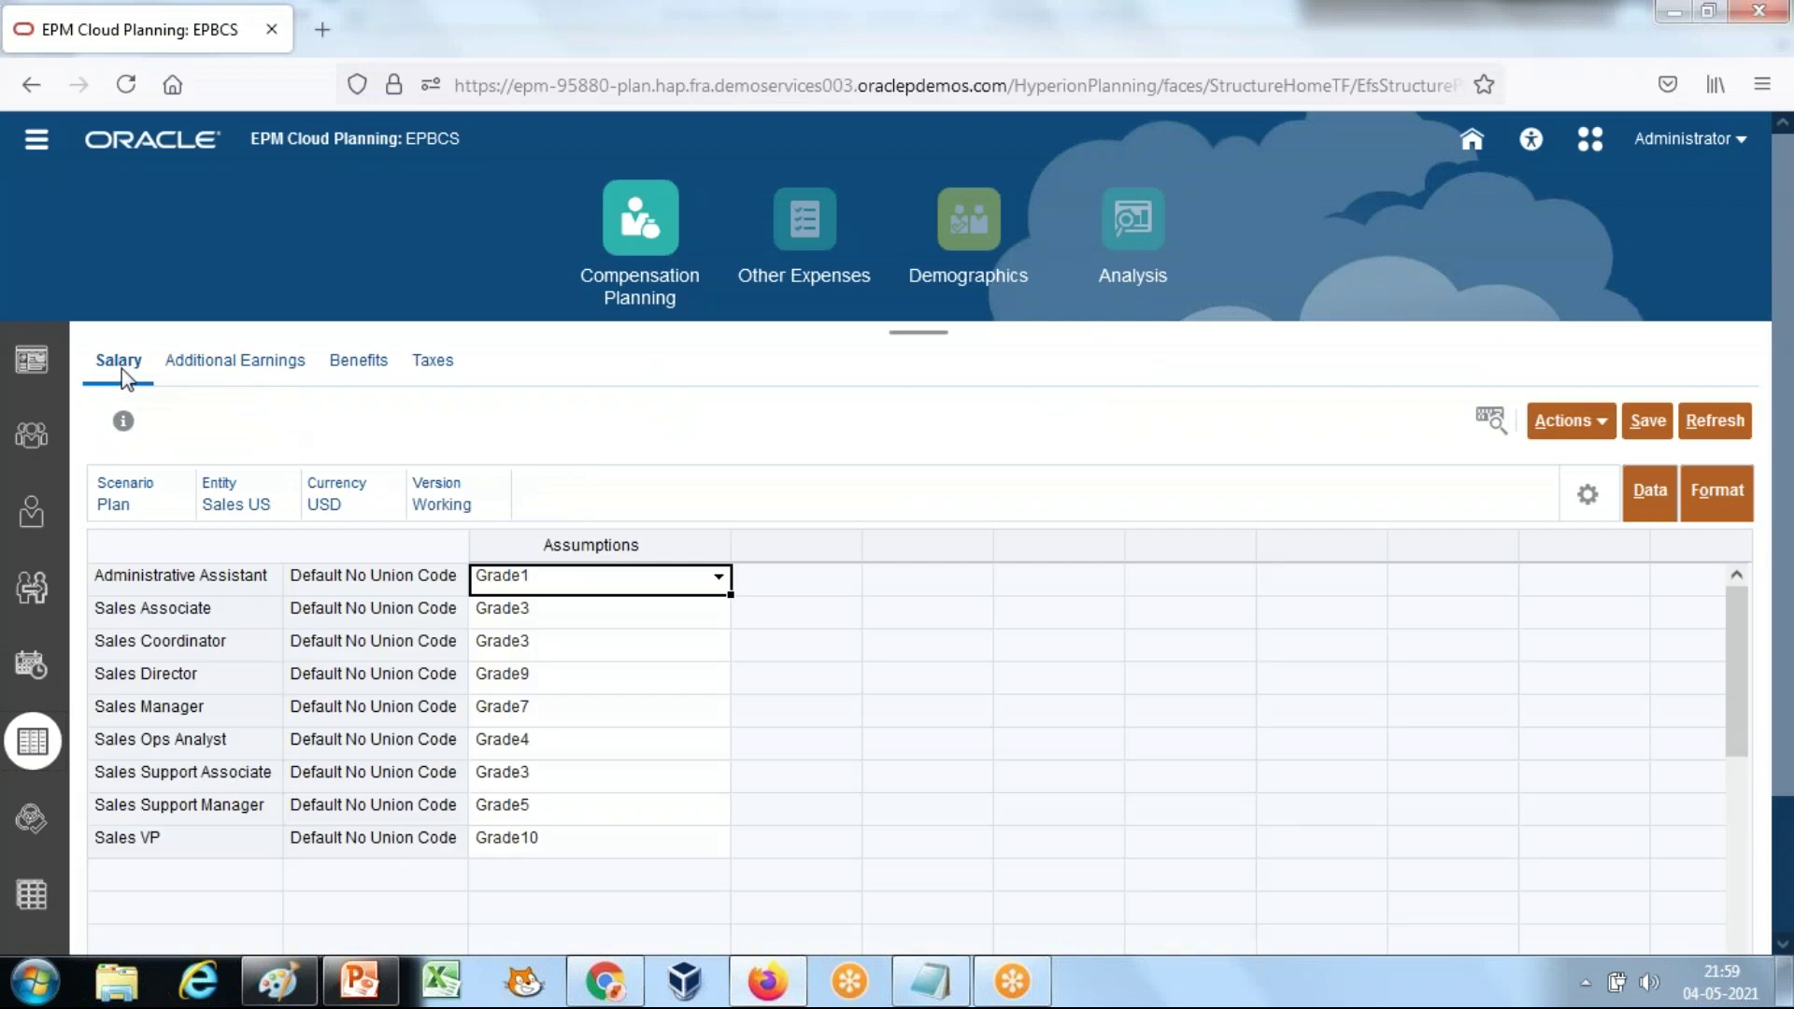
pyautogui.click(358, 360)
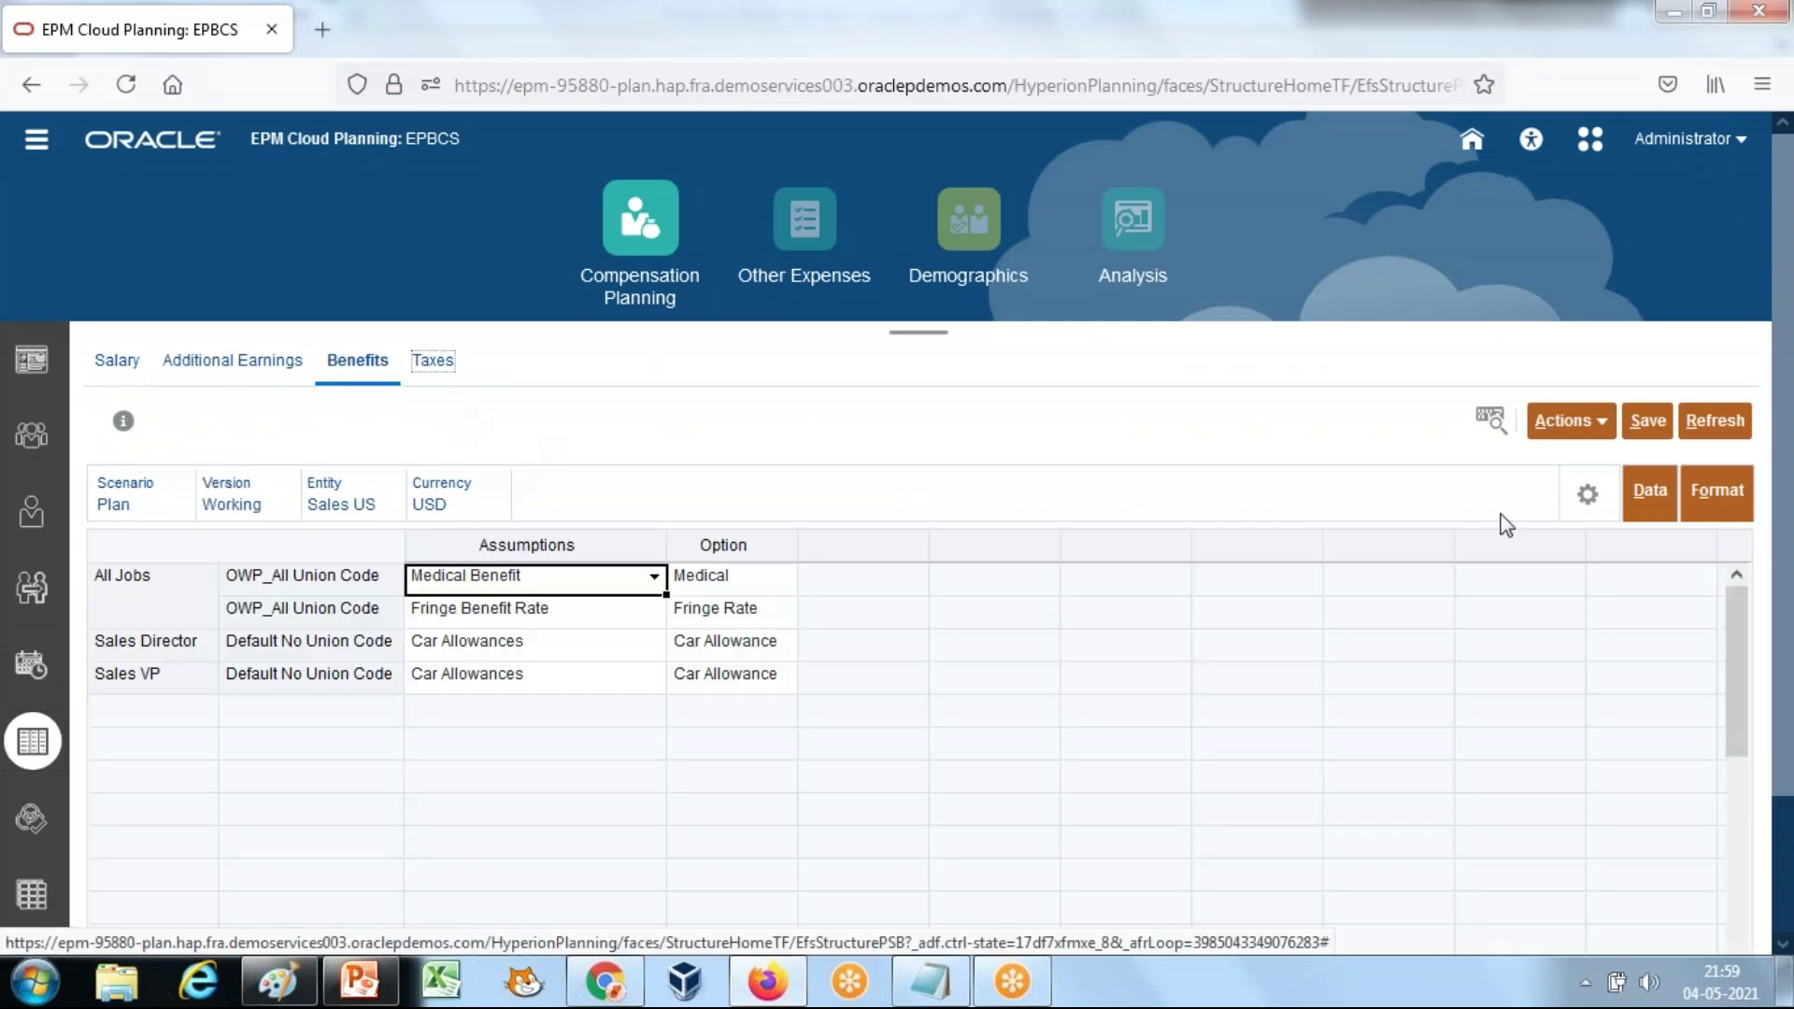
# Step: Start a new benefit default for Education Assistance and assign it to the Sales Ops Analyst job under Total Jobs
pyautogui.click(1570, 420)
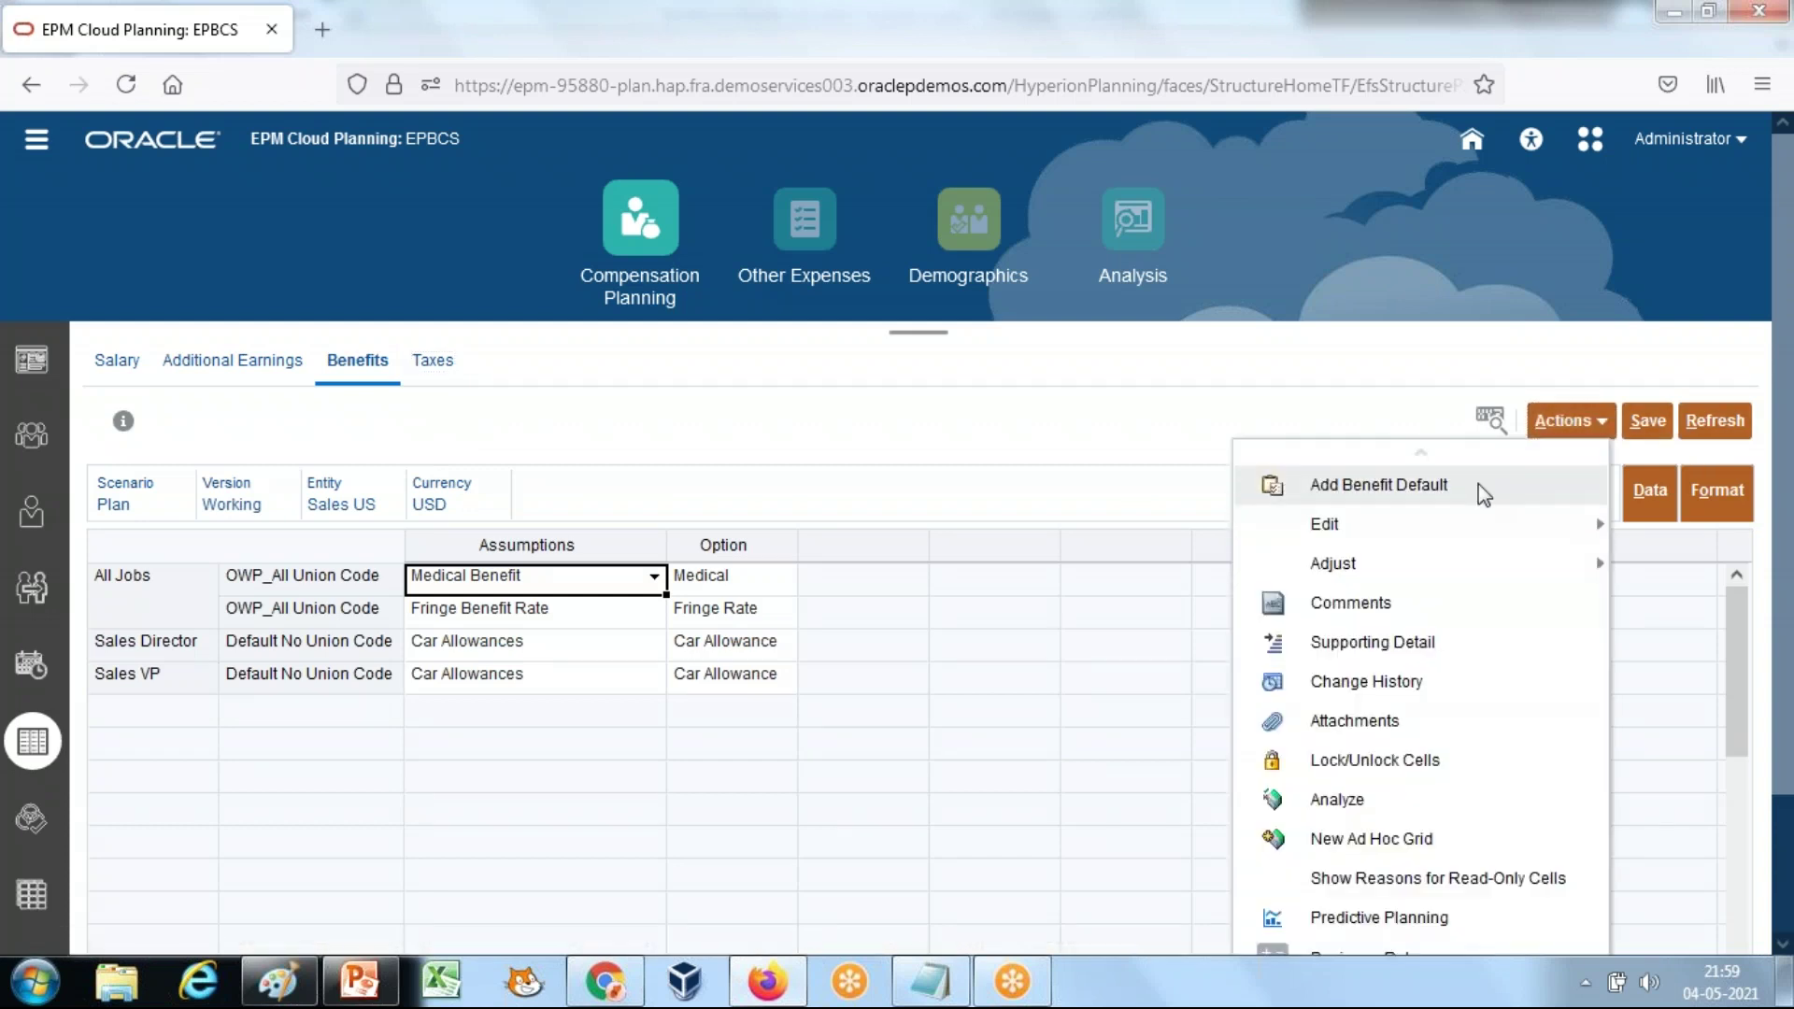
pyautogui.click(1479, 485)
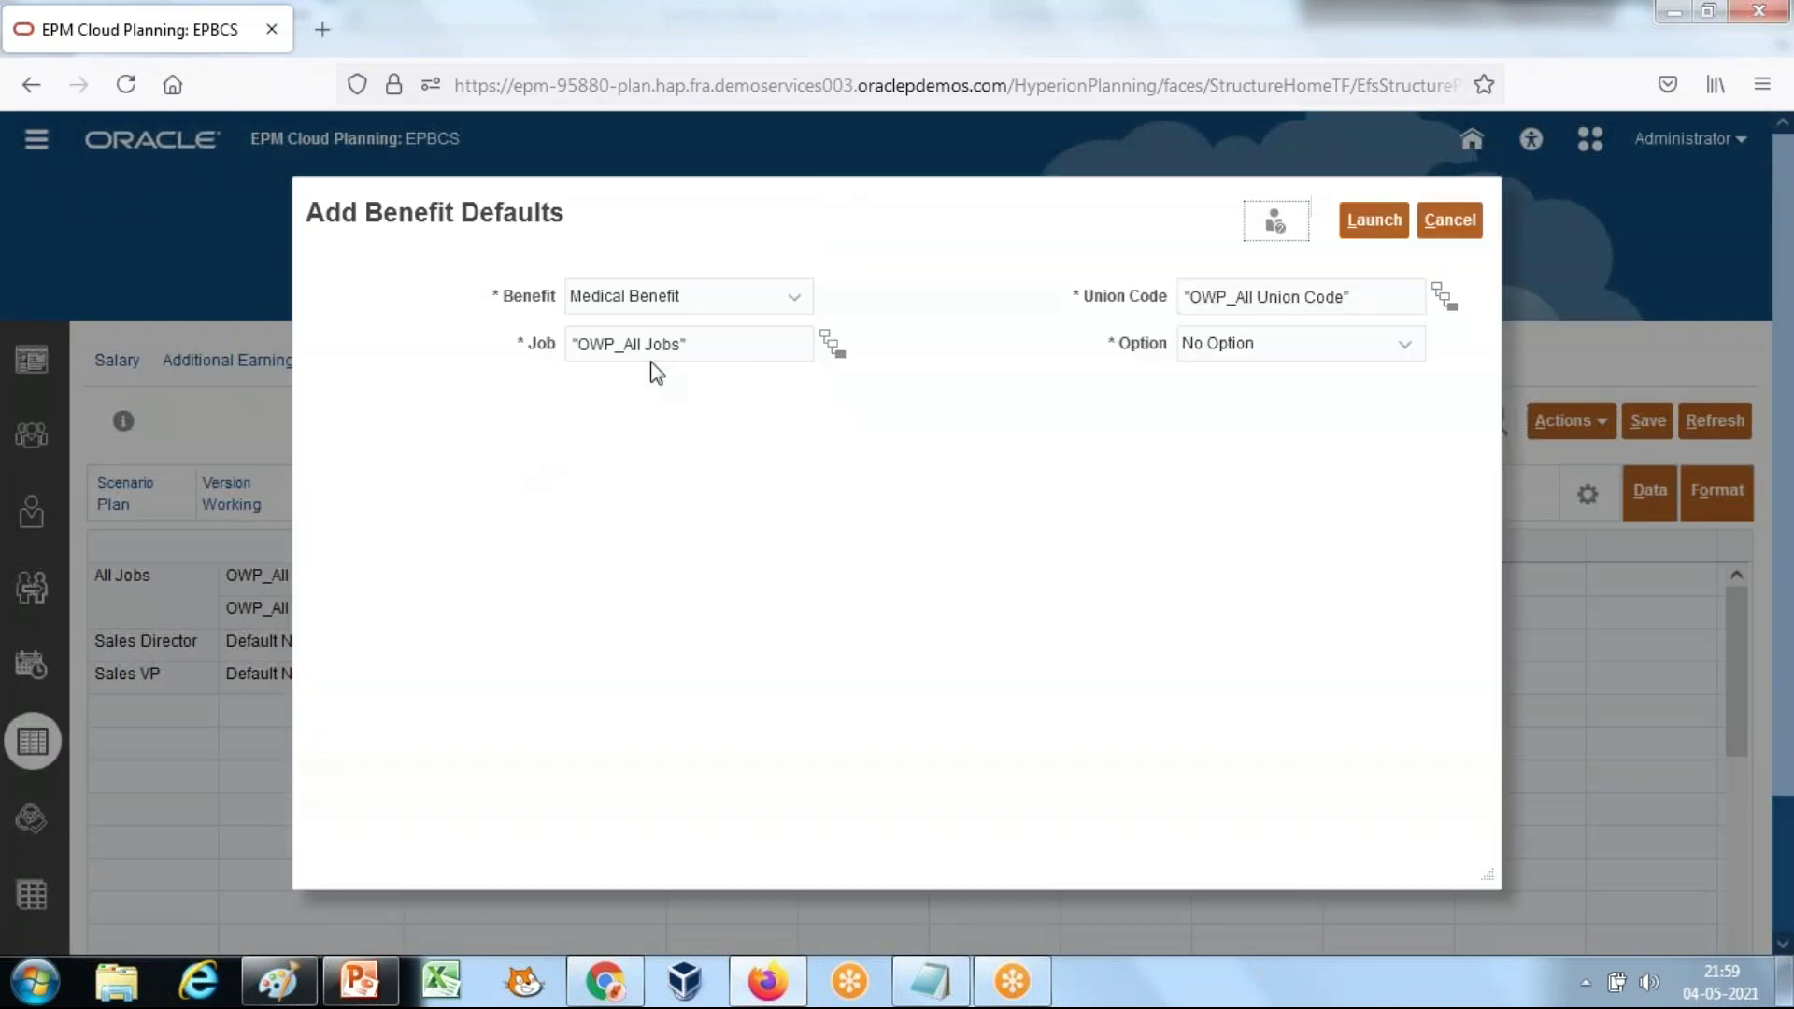
pyautogui.click(810, 314)
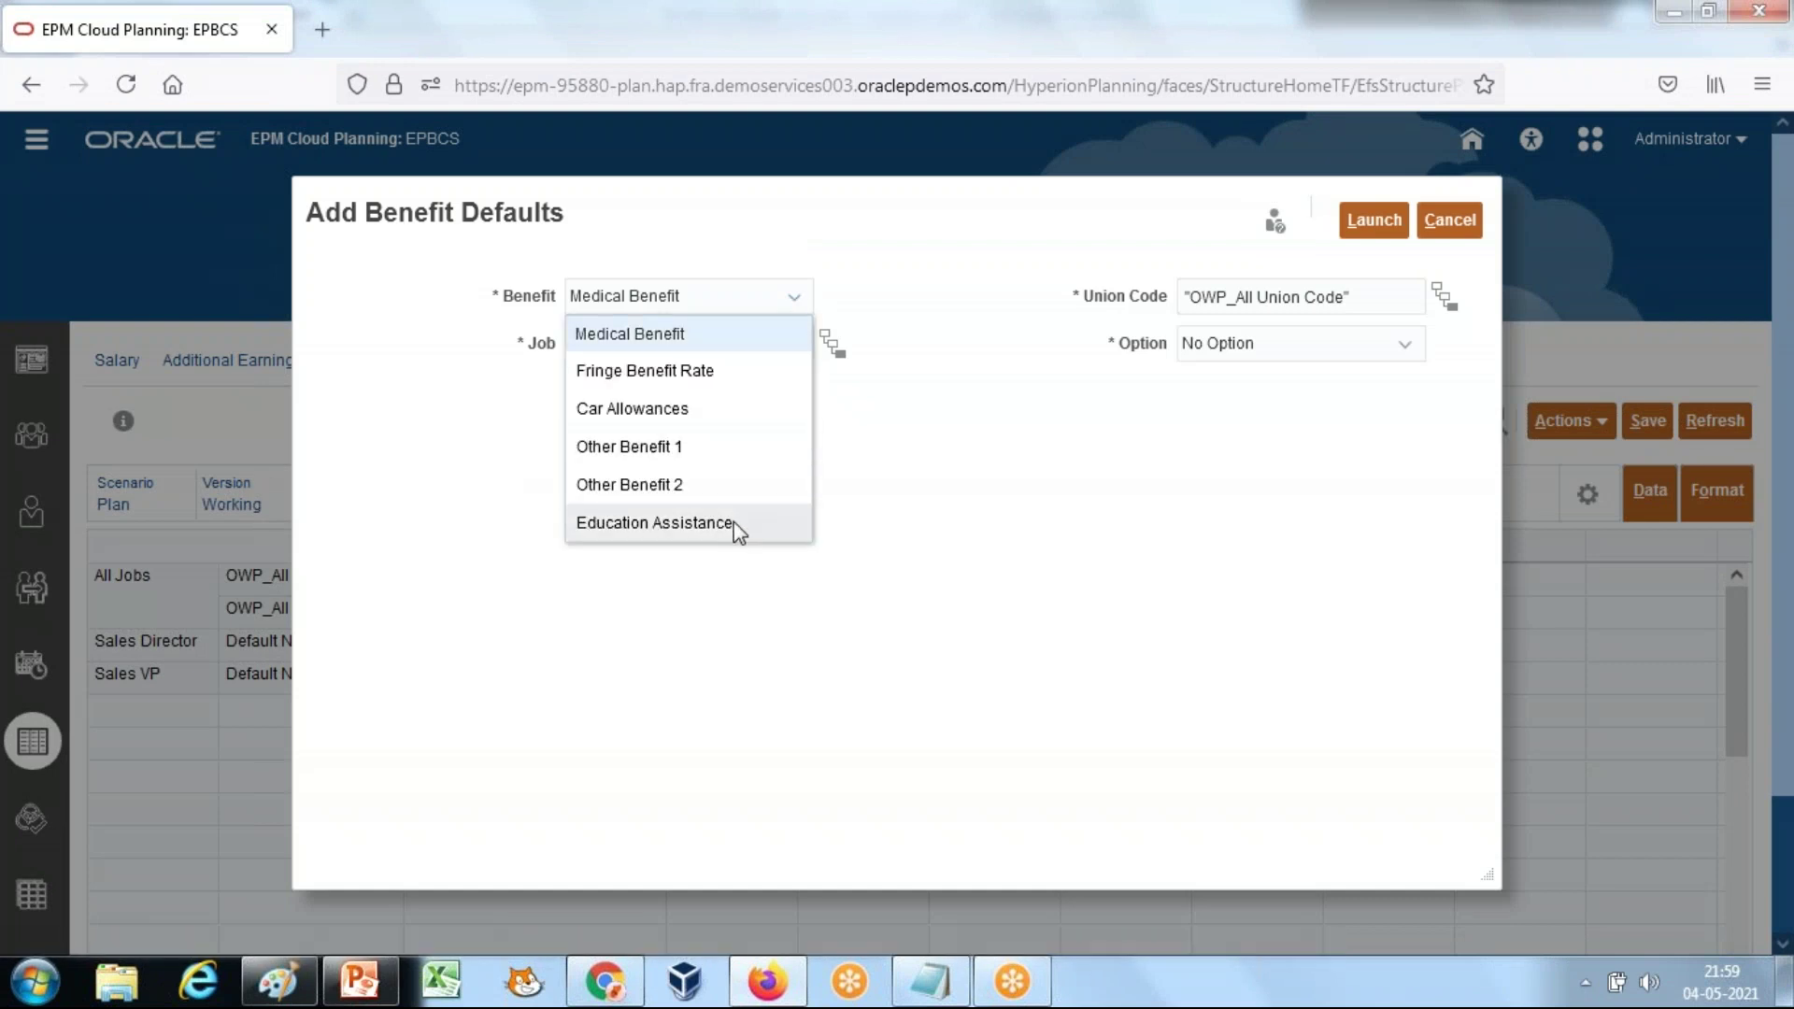
pyautogui.click(734, 520)
pyautogui.click(835, 348)
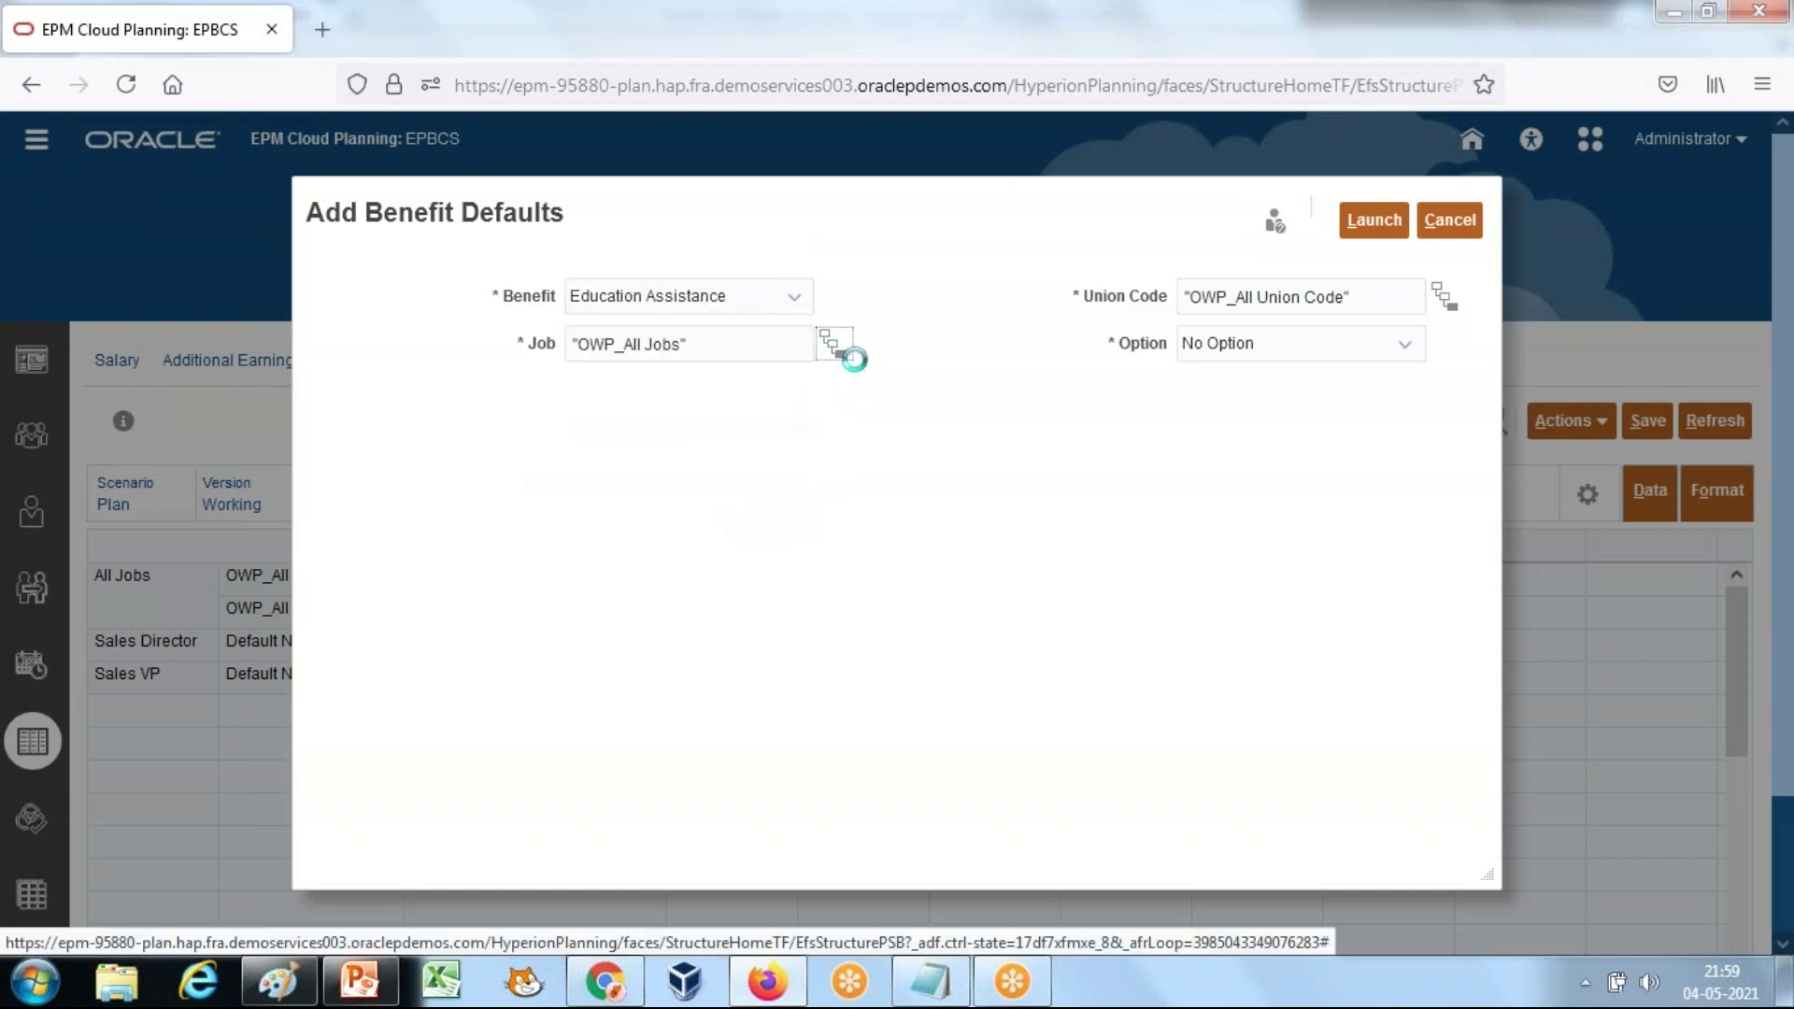
pyautogui.click(664, 478)
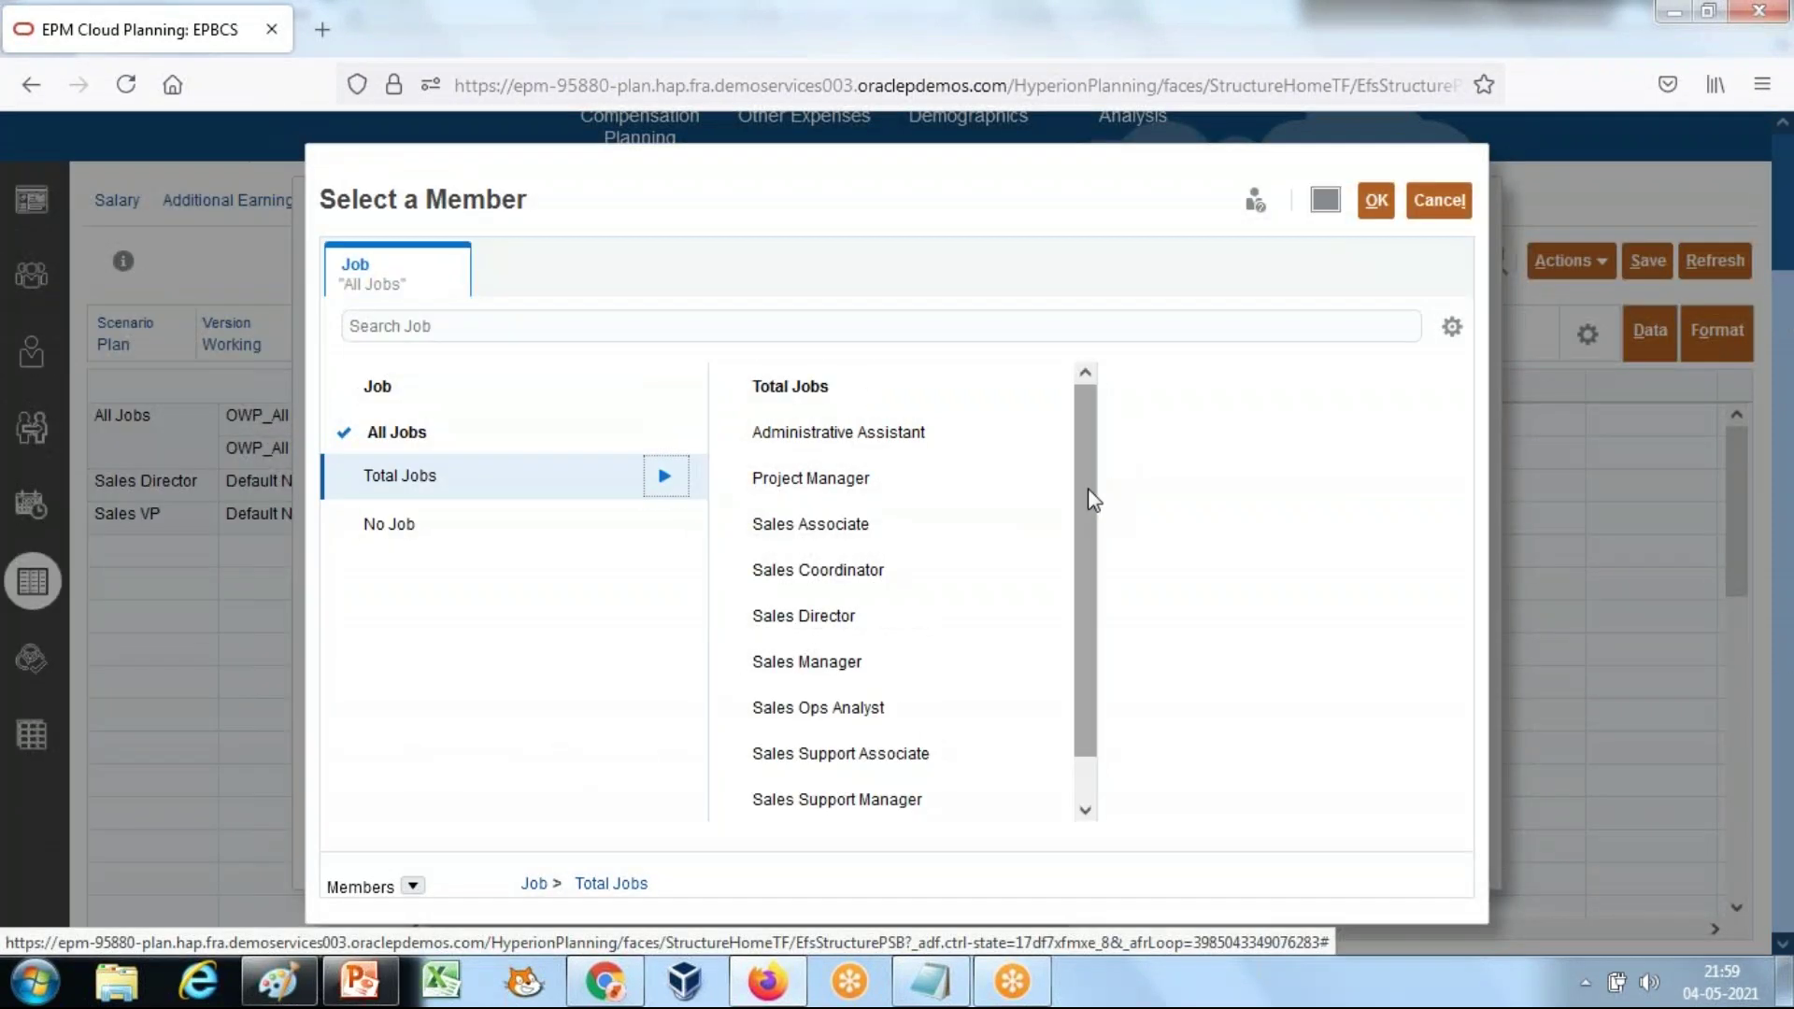
pyautogui.click(736, 664)
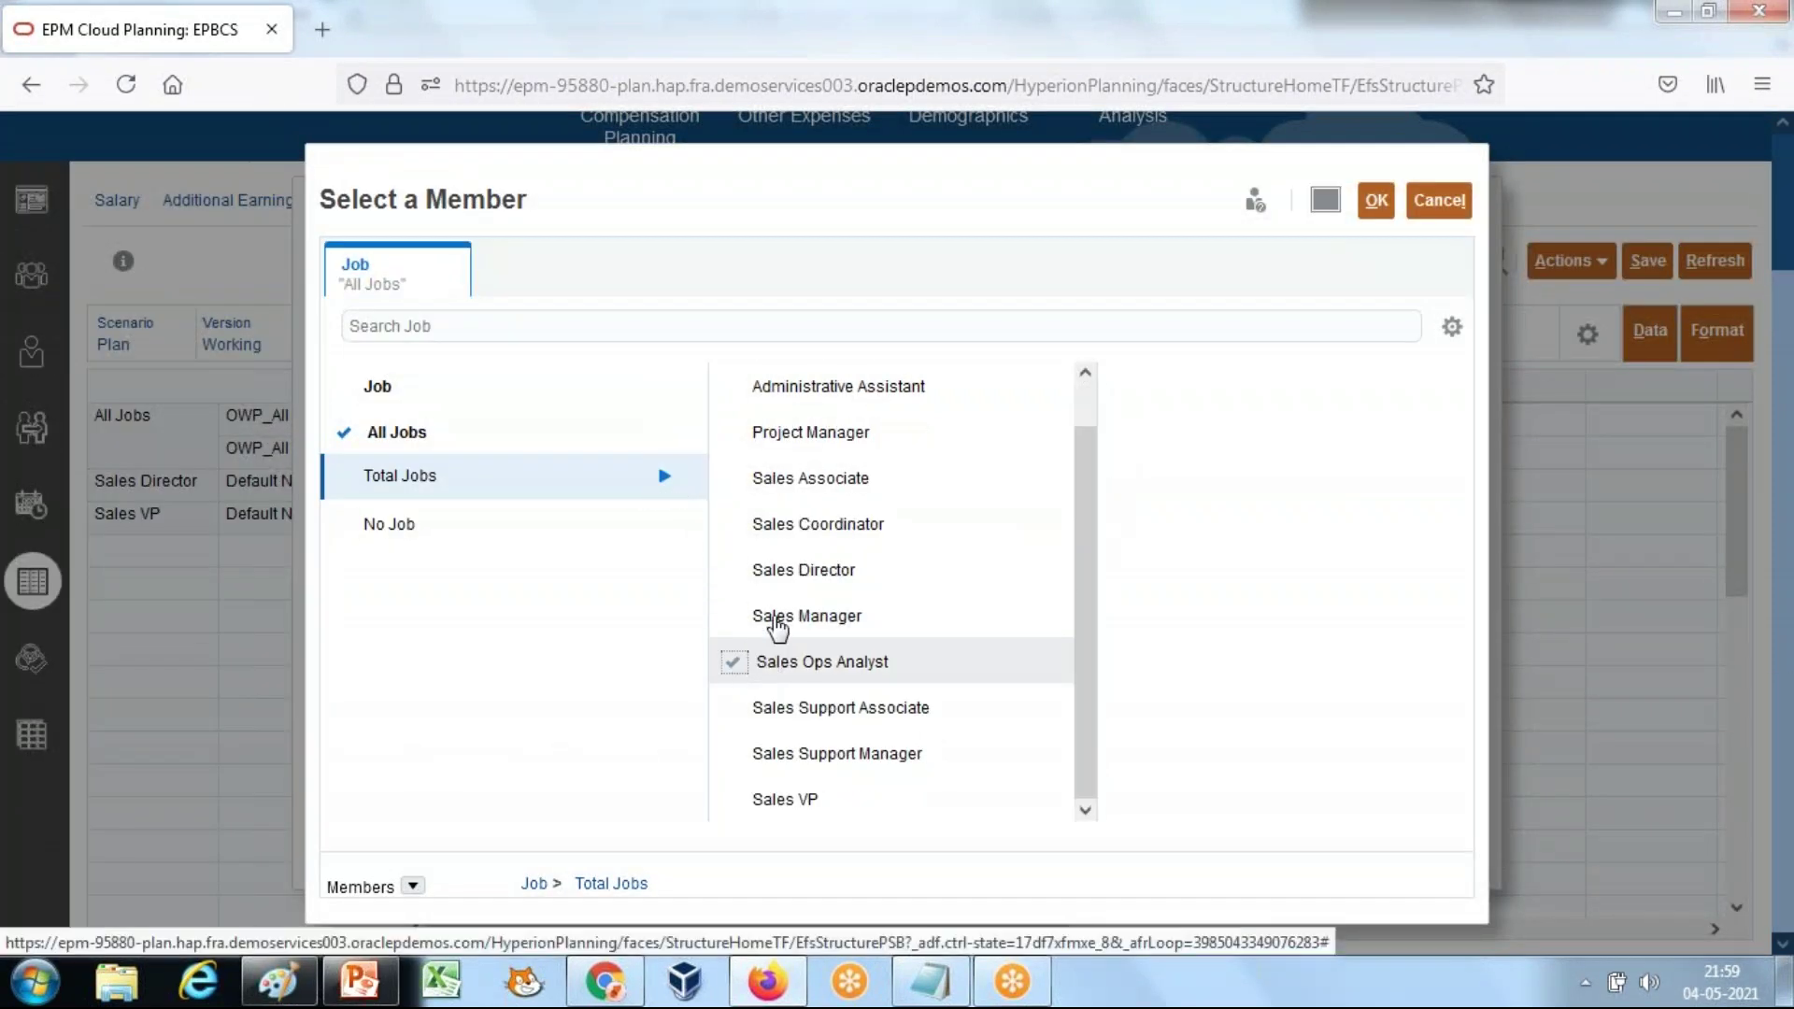
pyautogui.click(1377, 203)
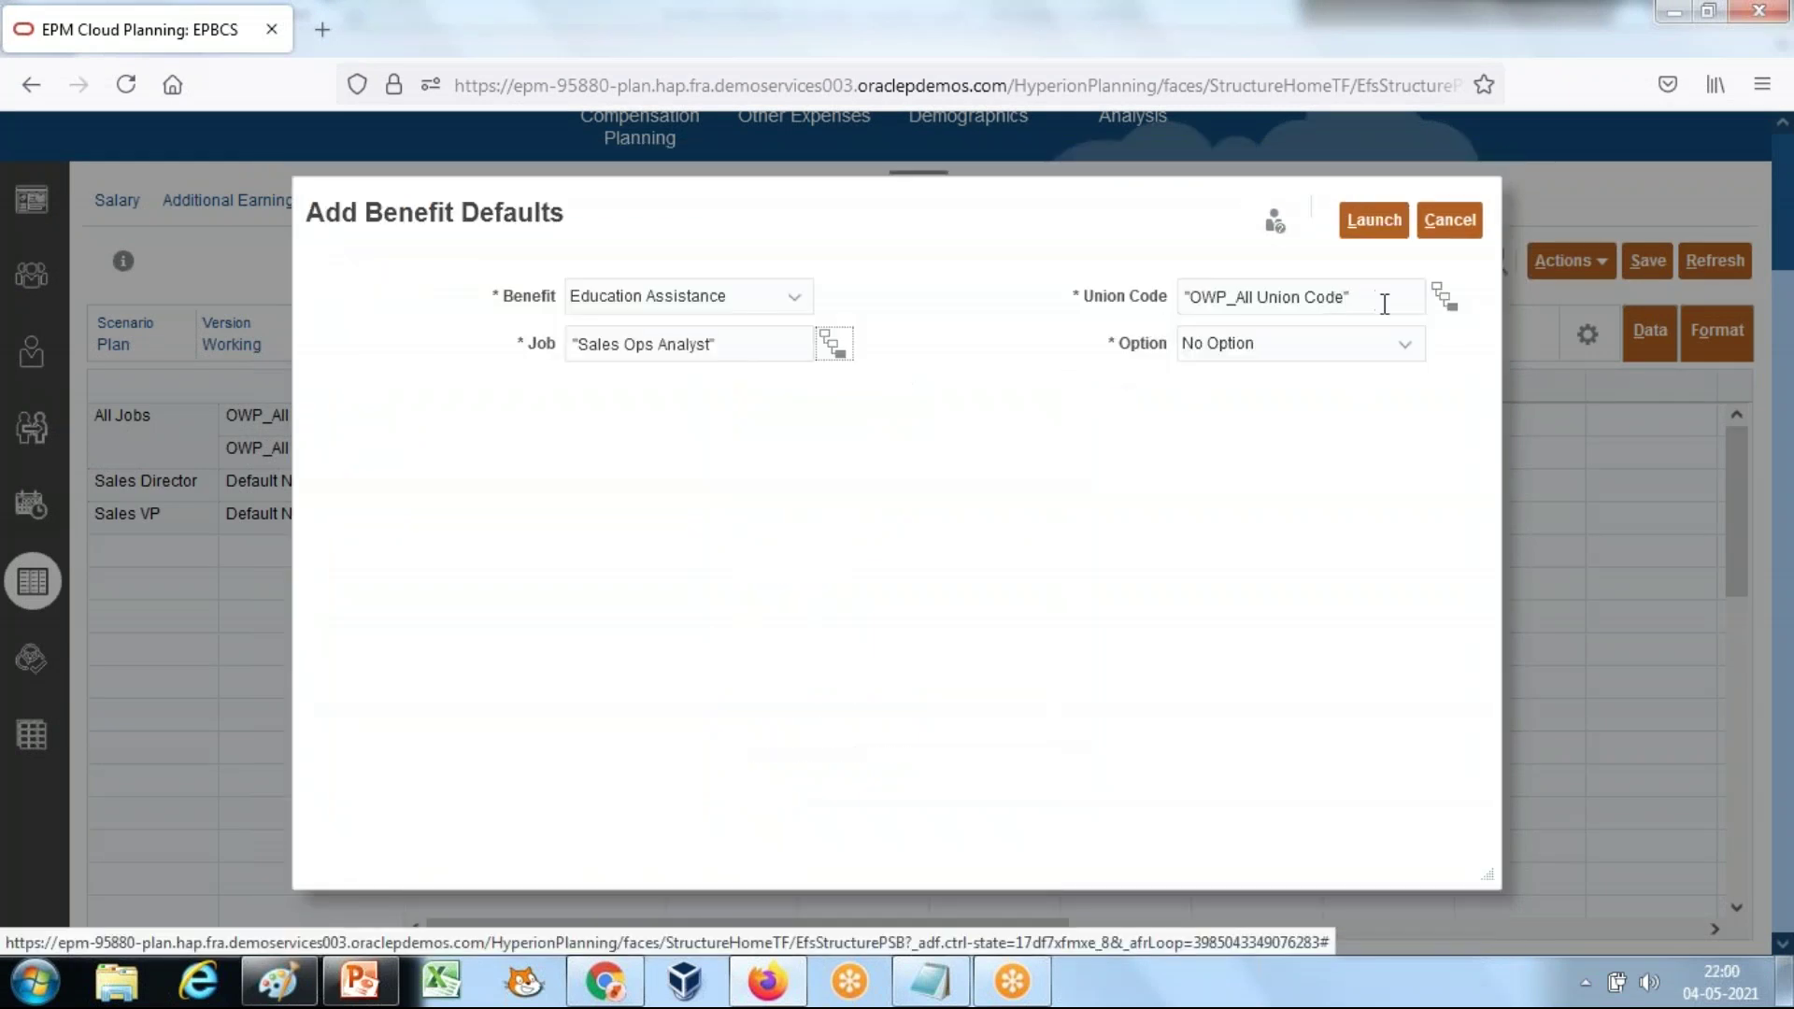
# Step: Set the benefit default's option to Education Assistance Rate, launch it and dismiss the information message
pyautogui.click(1339, 353)
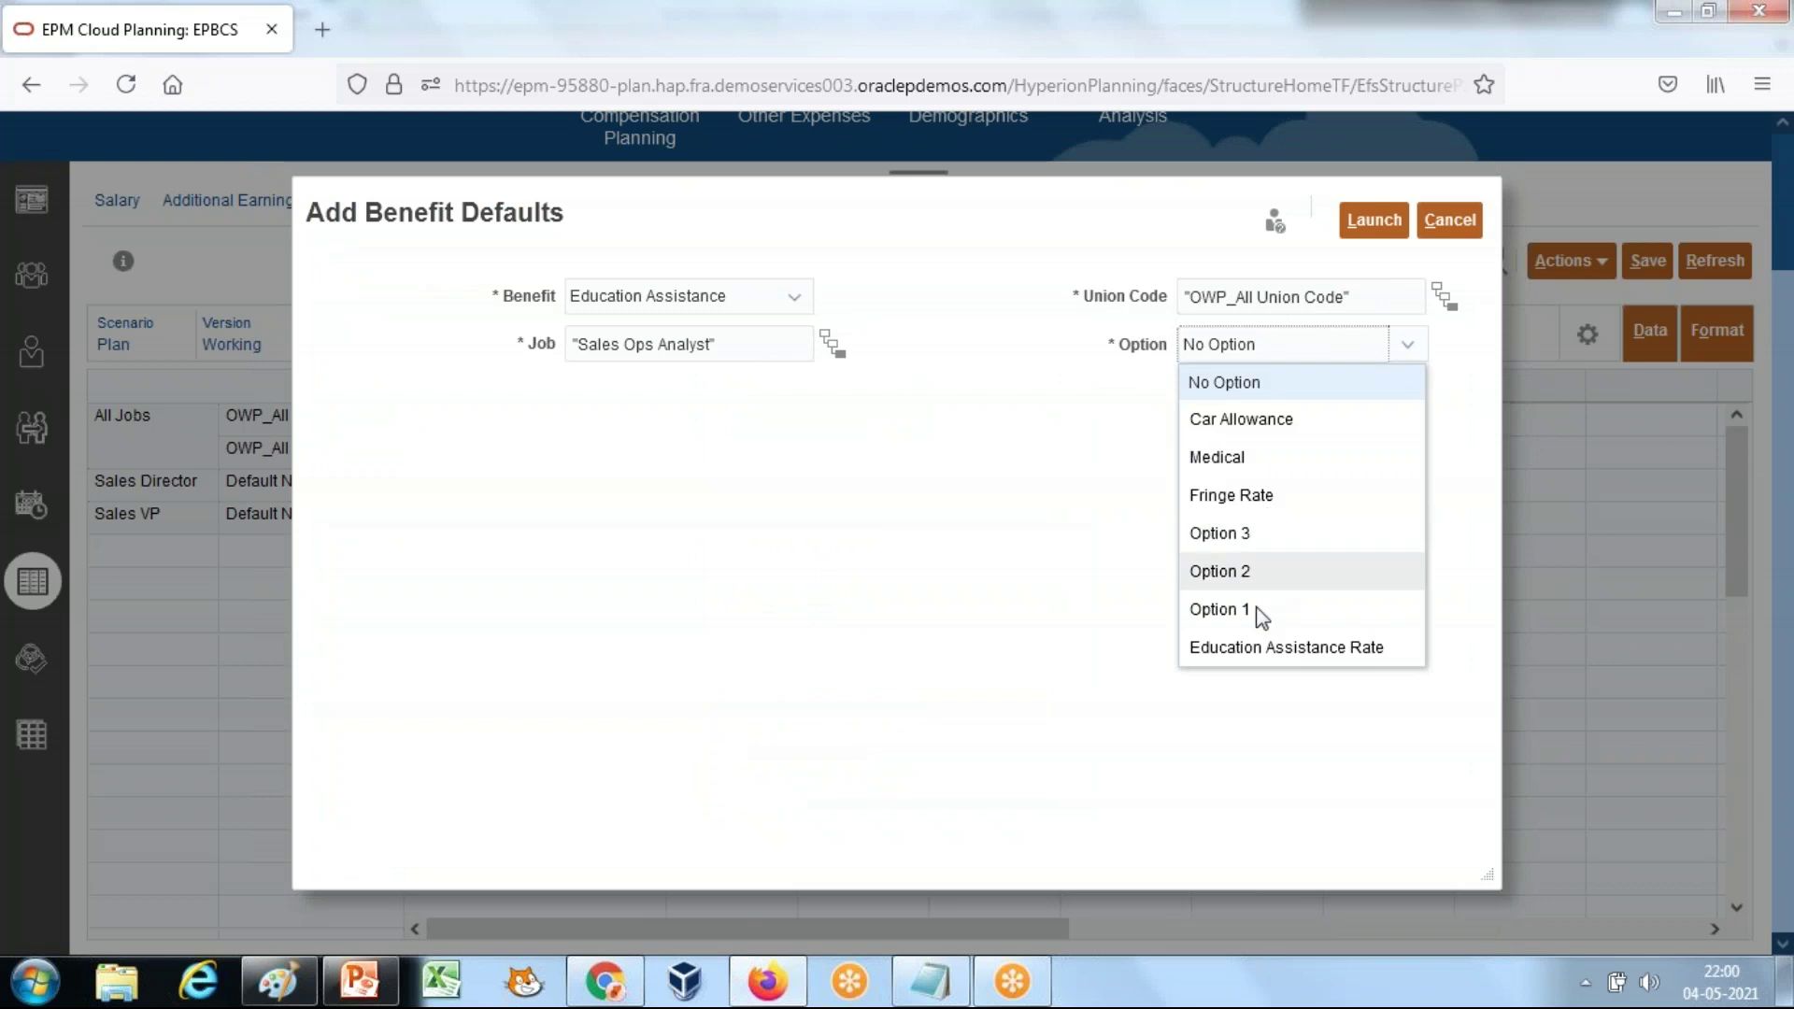
pyautogui.click(1264, 649)
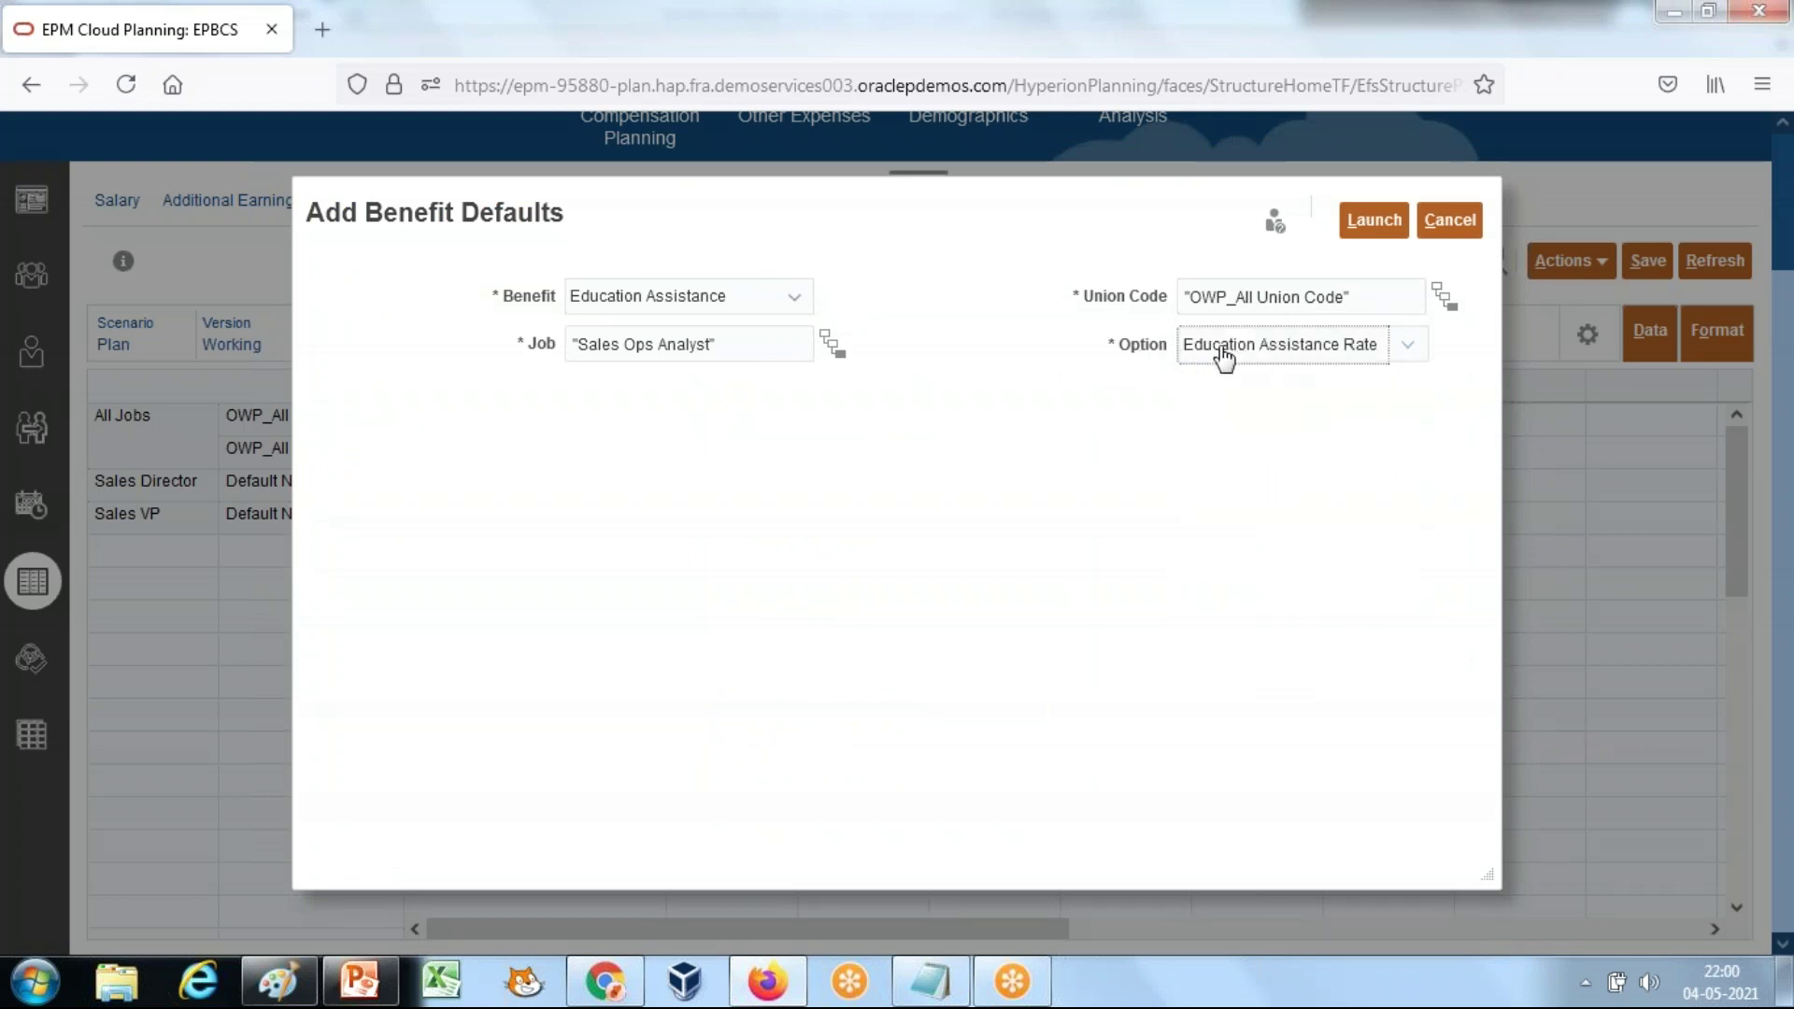
pyautogui.click(1377, 219)
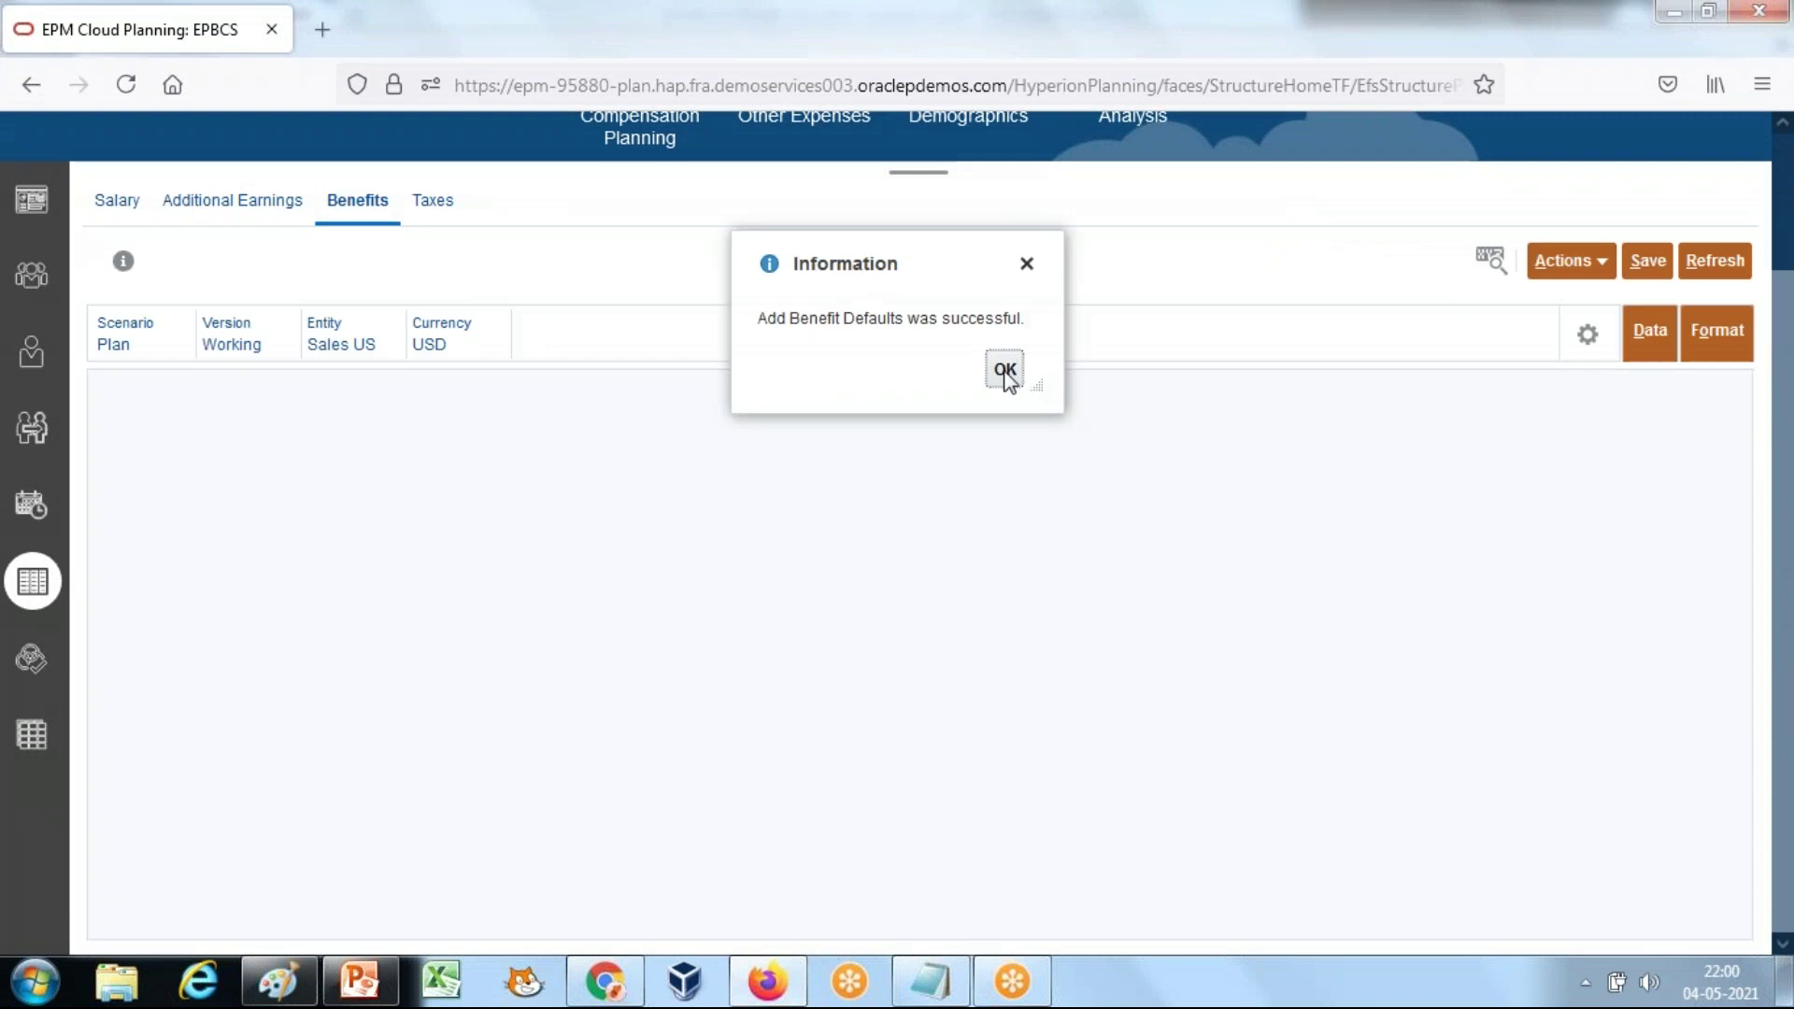
pyautogui.click(1005, 370)
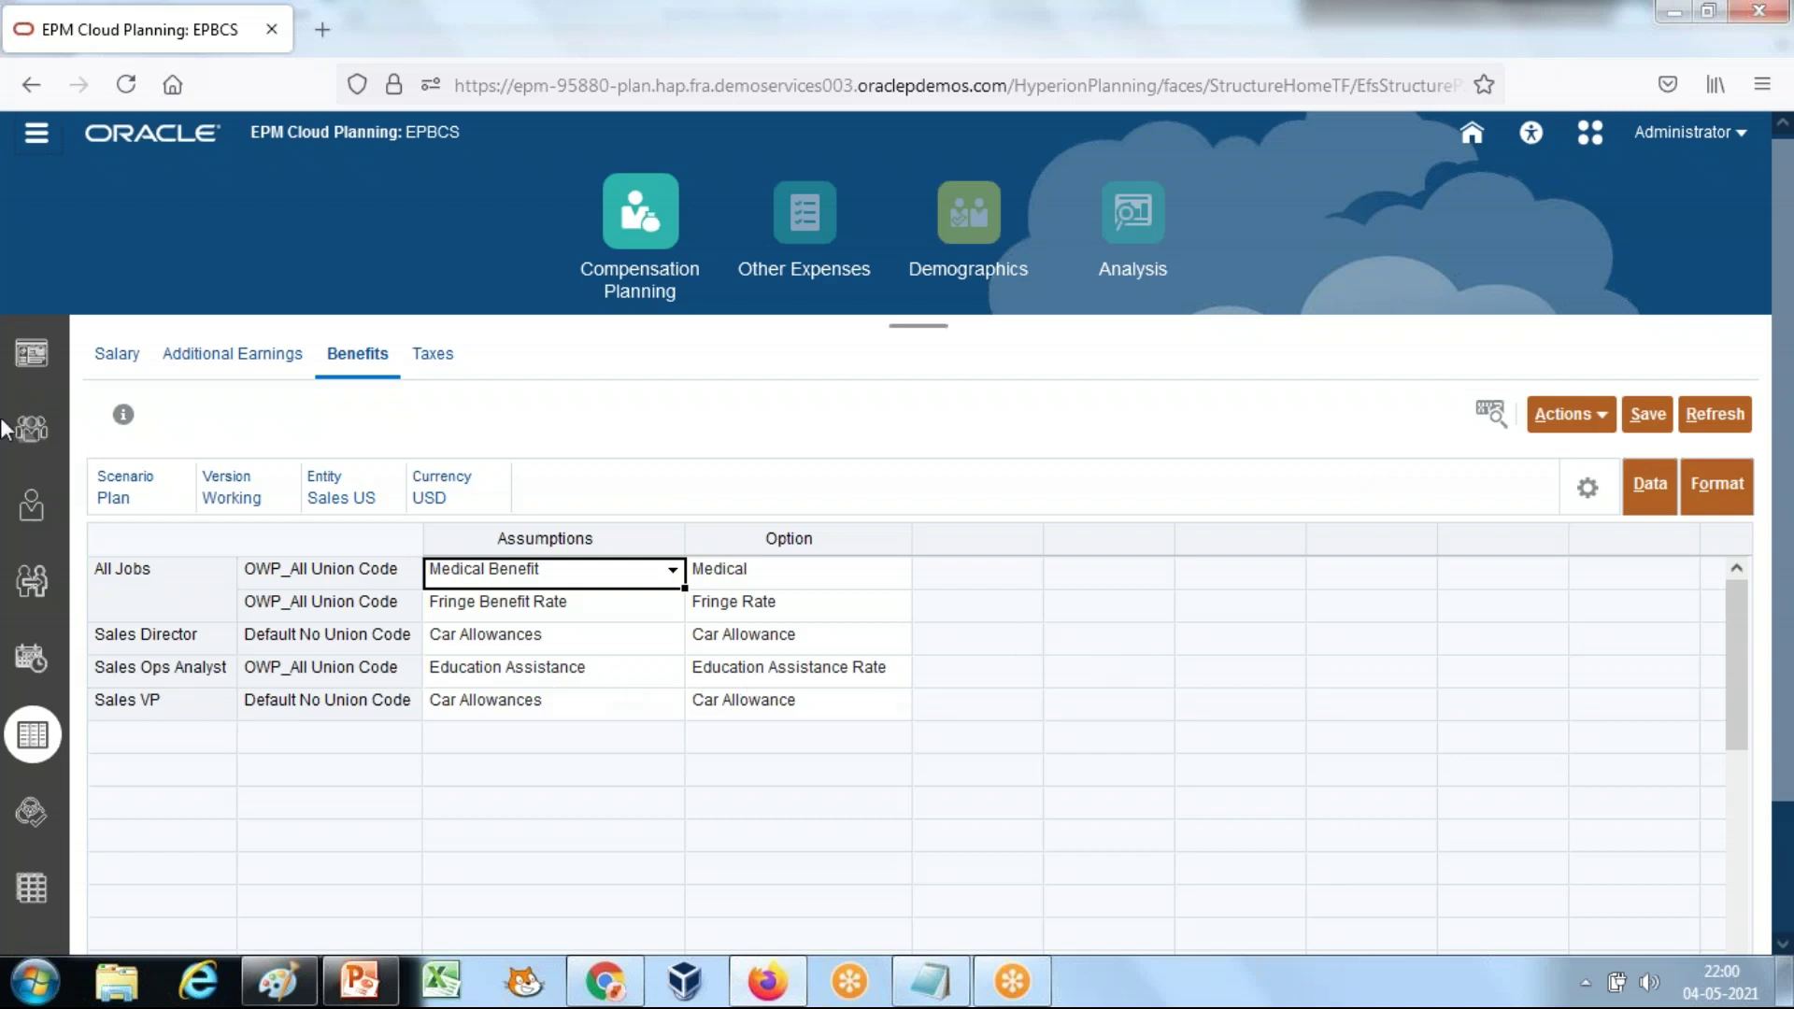
# Step: Start a new hiring requisition for Sales US with an FTE of 1 and employee type Regular, and advance to the calendar information
pyautogui.click(53, 420)
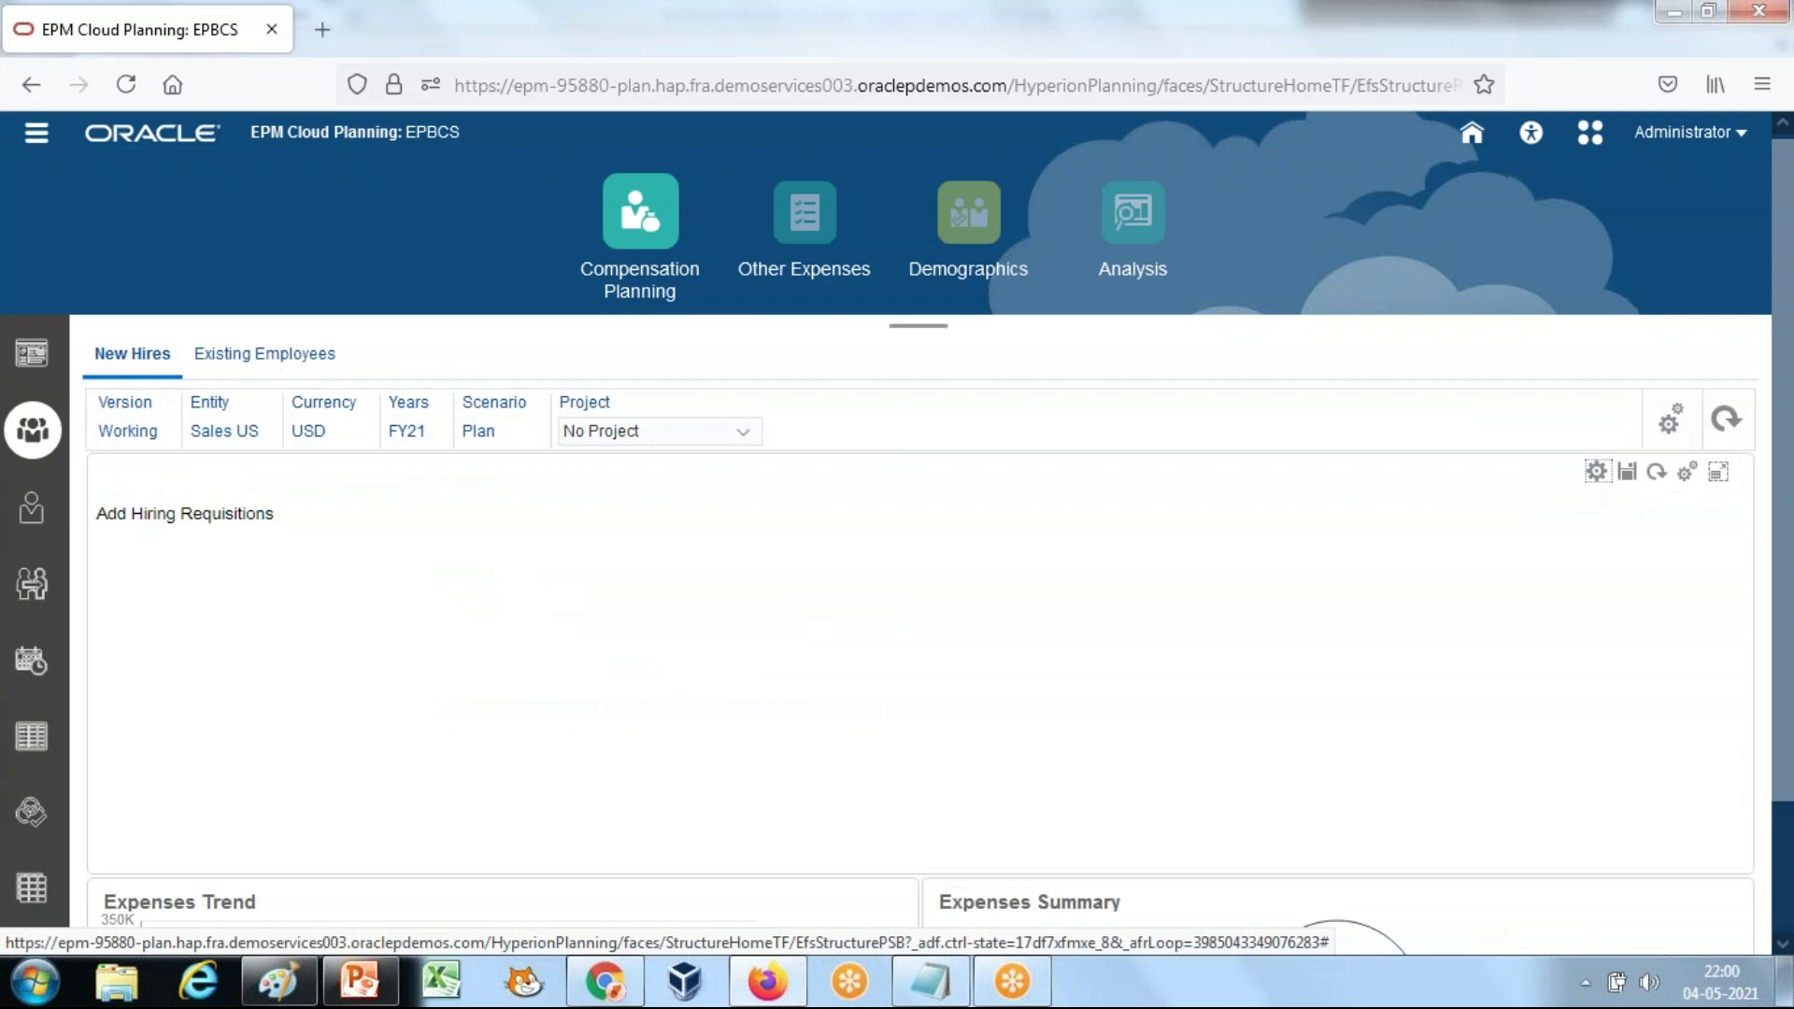
pyautogui.click(1598, 472)
pyautogui.click(1471, 514)
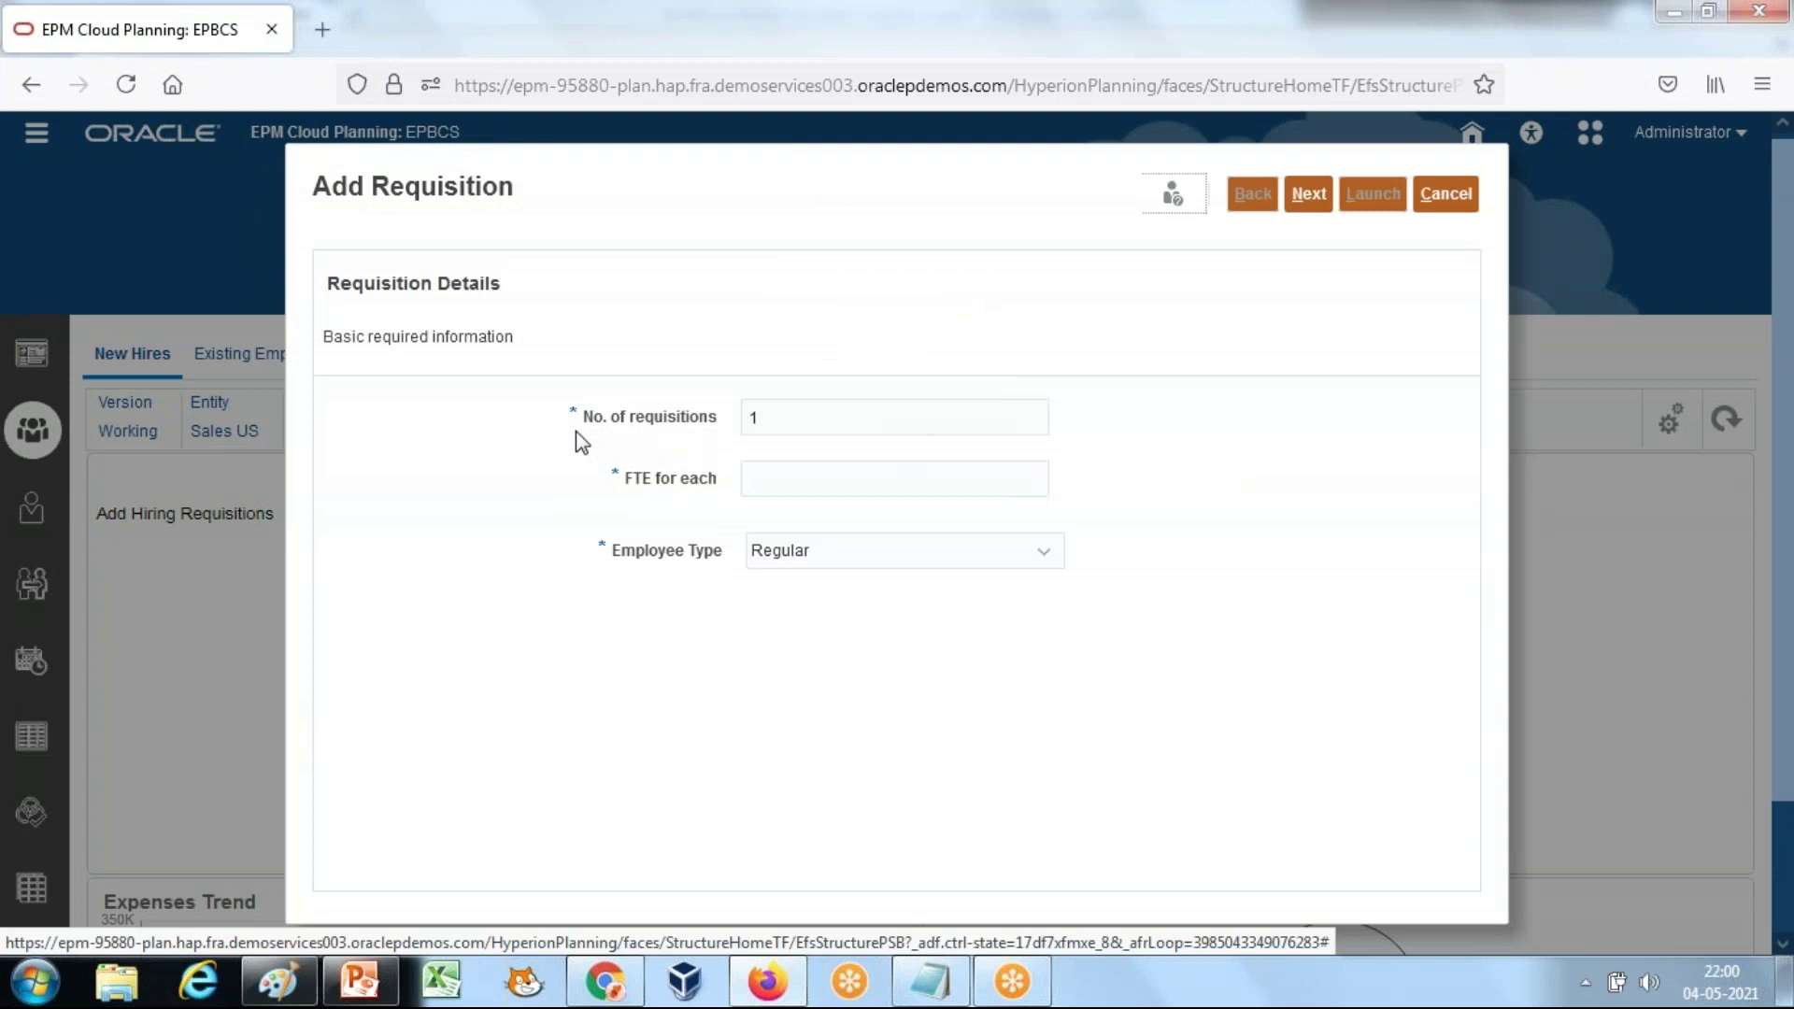
pyautogui.click(794, 479)
pyautogui.write('1')
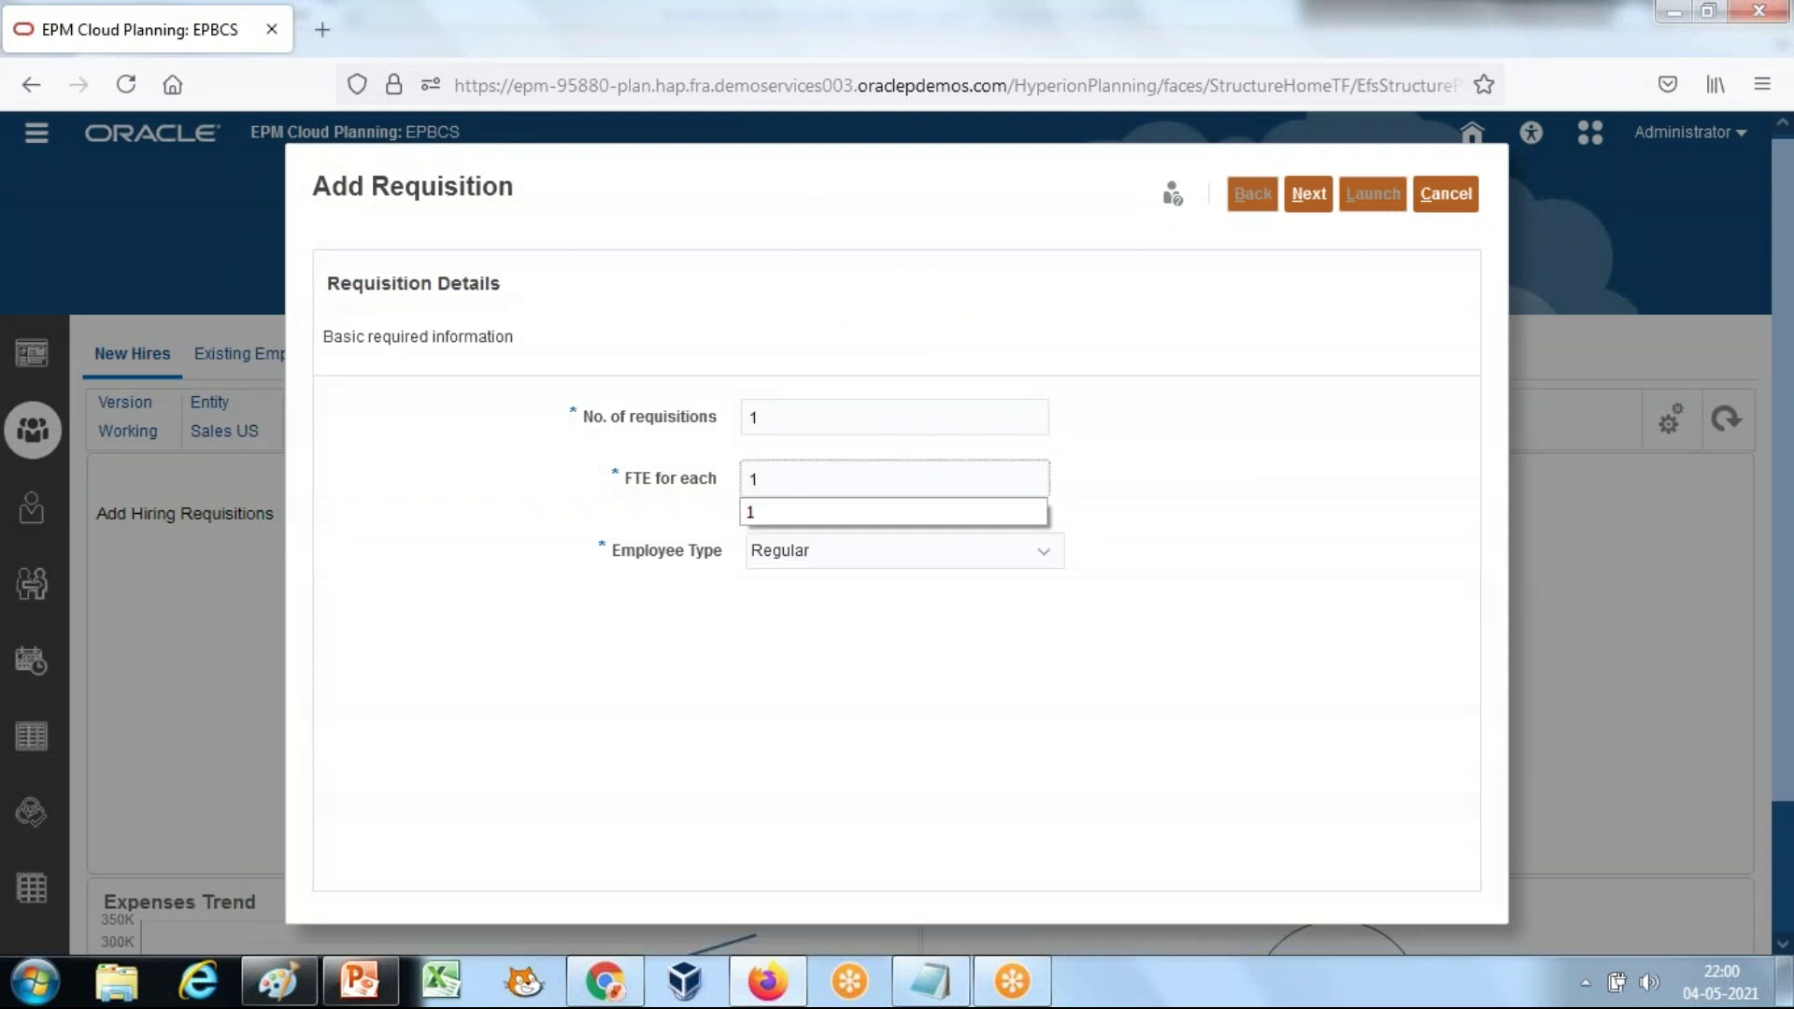
pyautogui.click(983, 520)
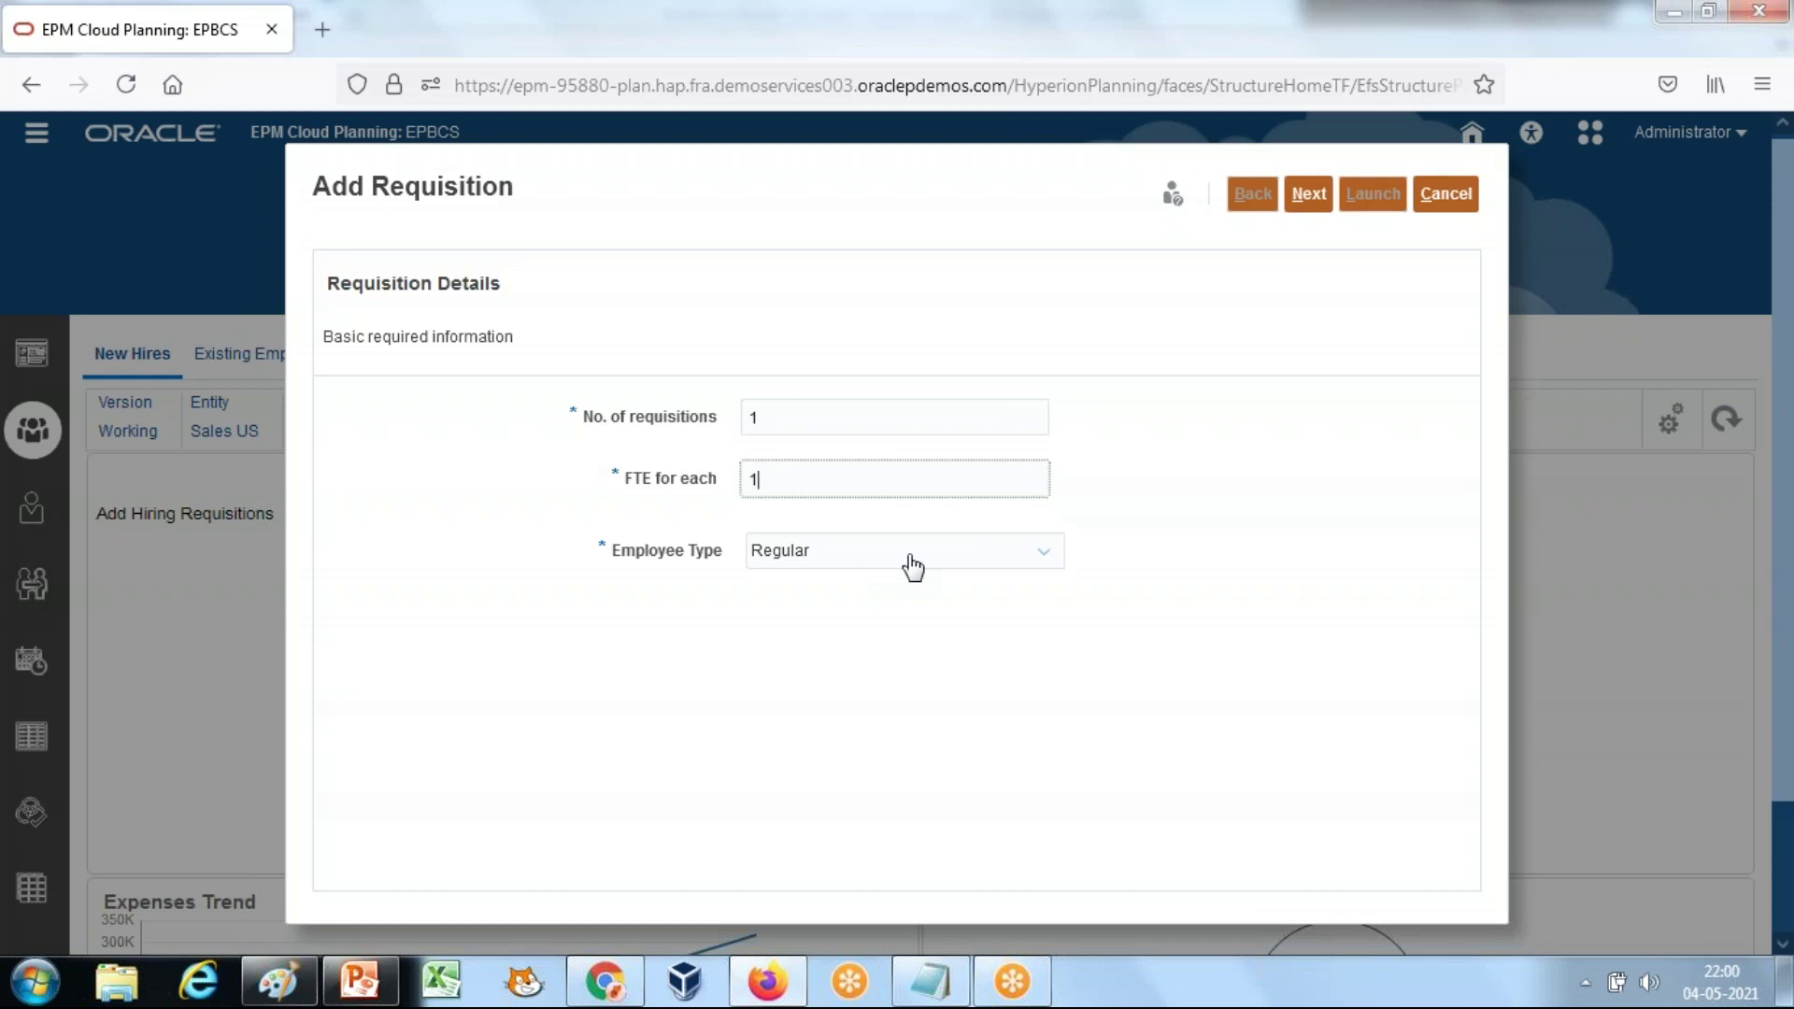
pyautogui.click(848, 565)
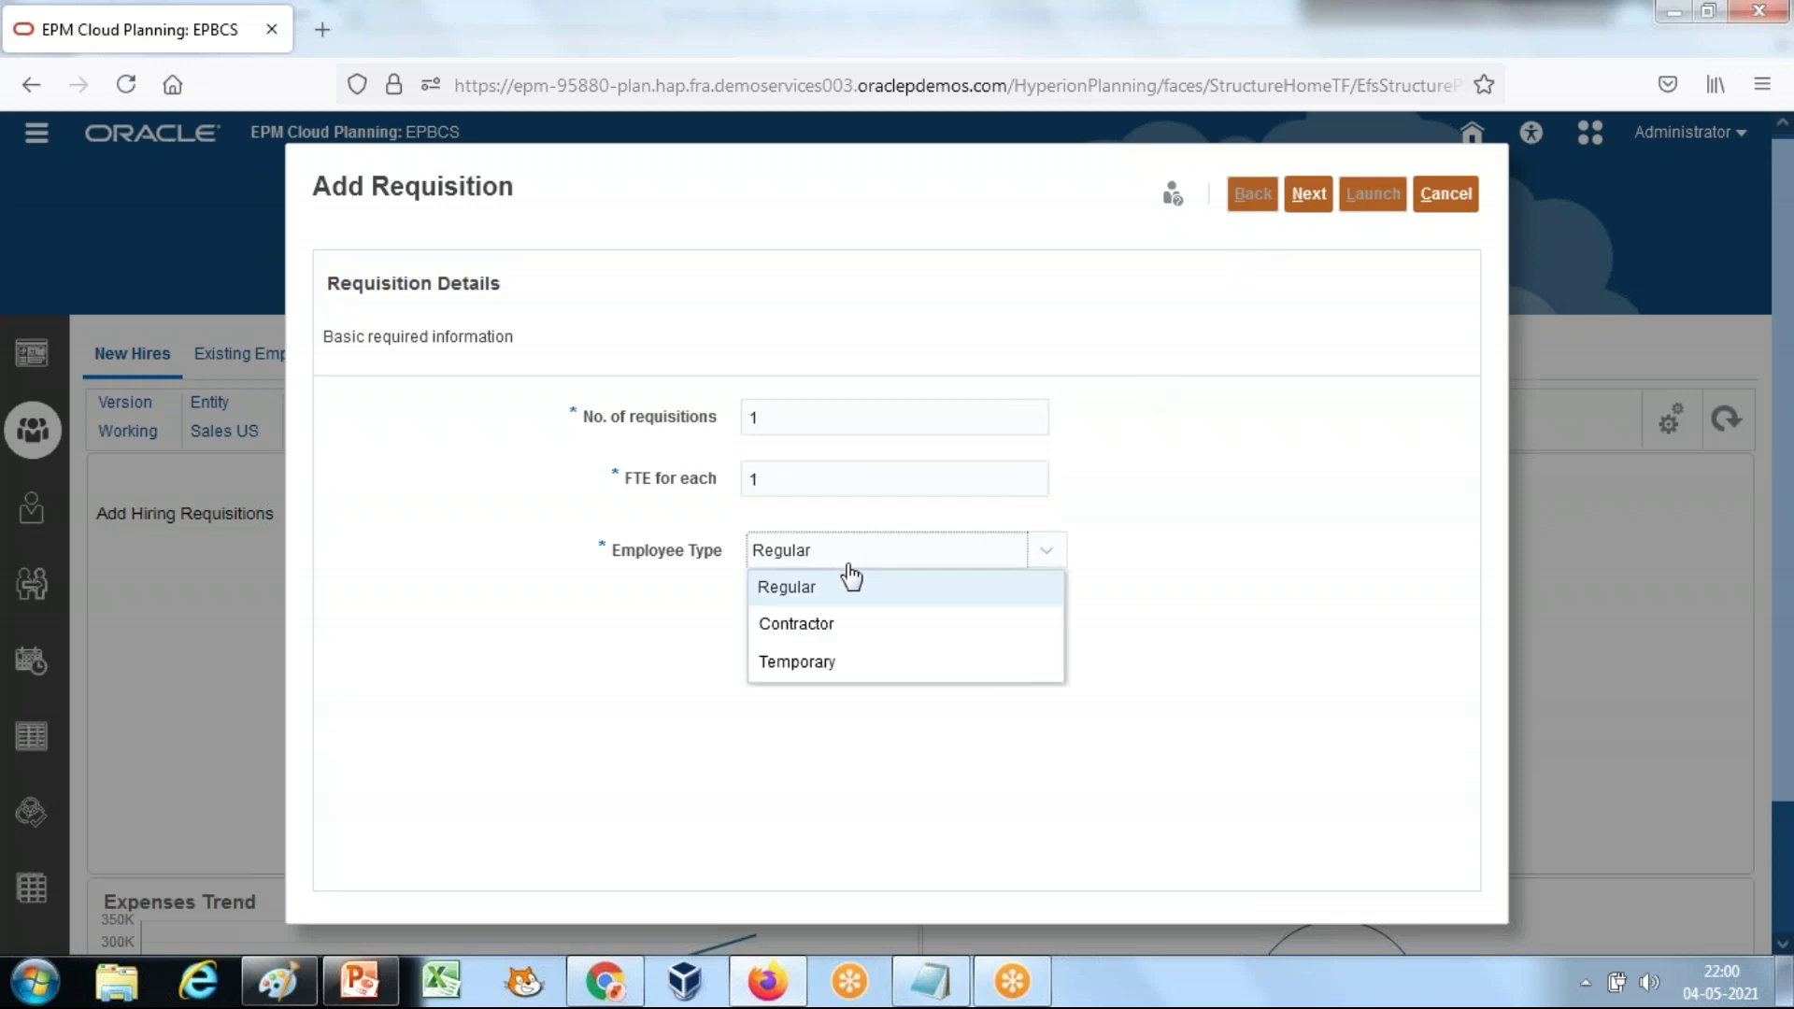
pyautogui.click(856, 592)
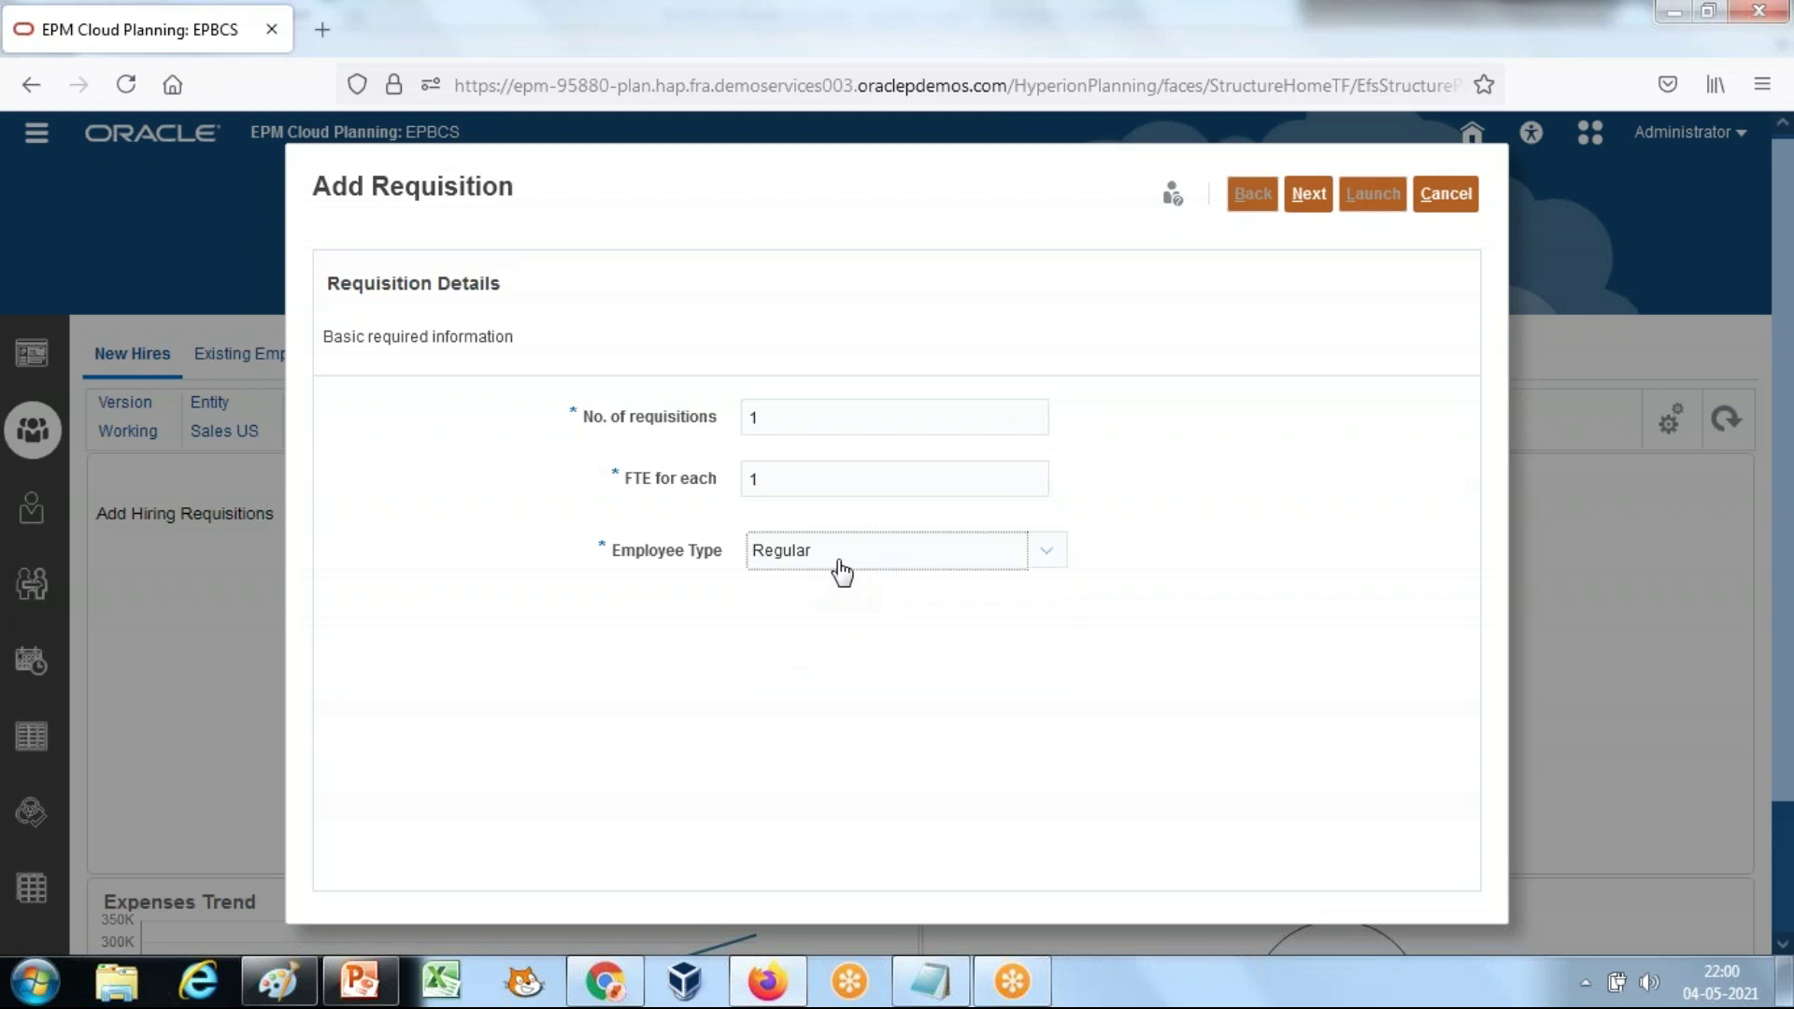
pyautogui.click(1309, 194)
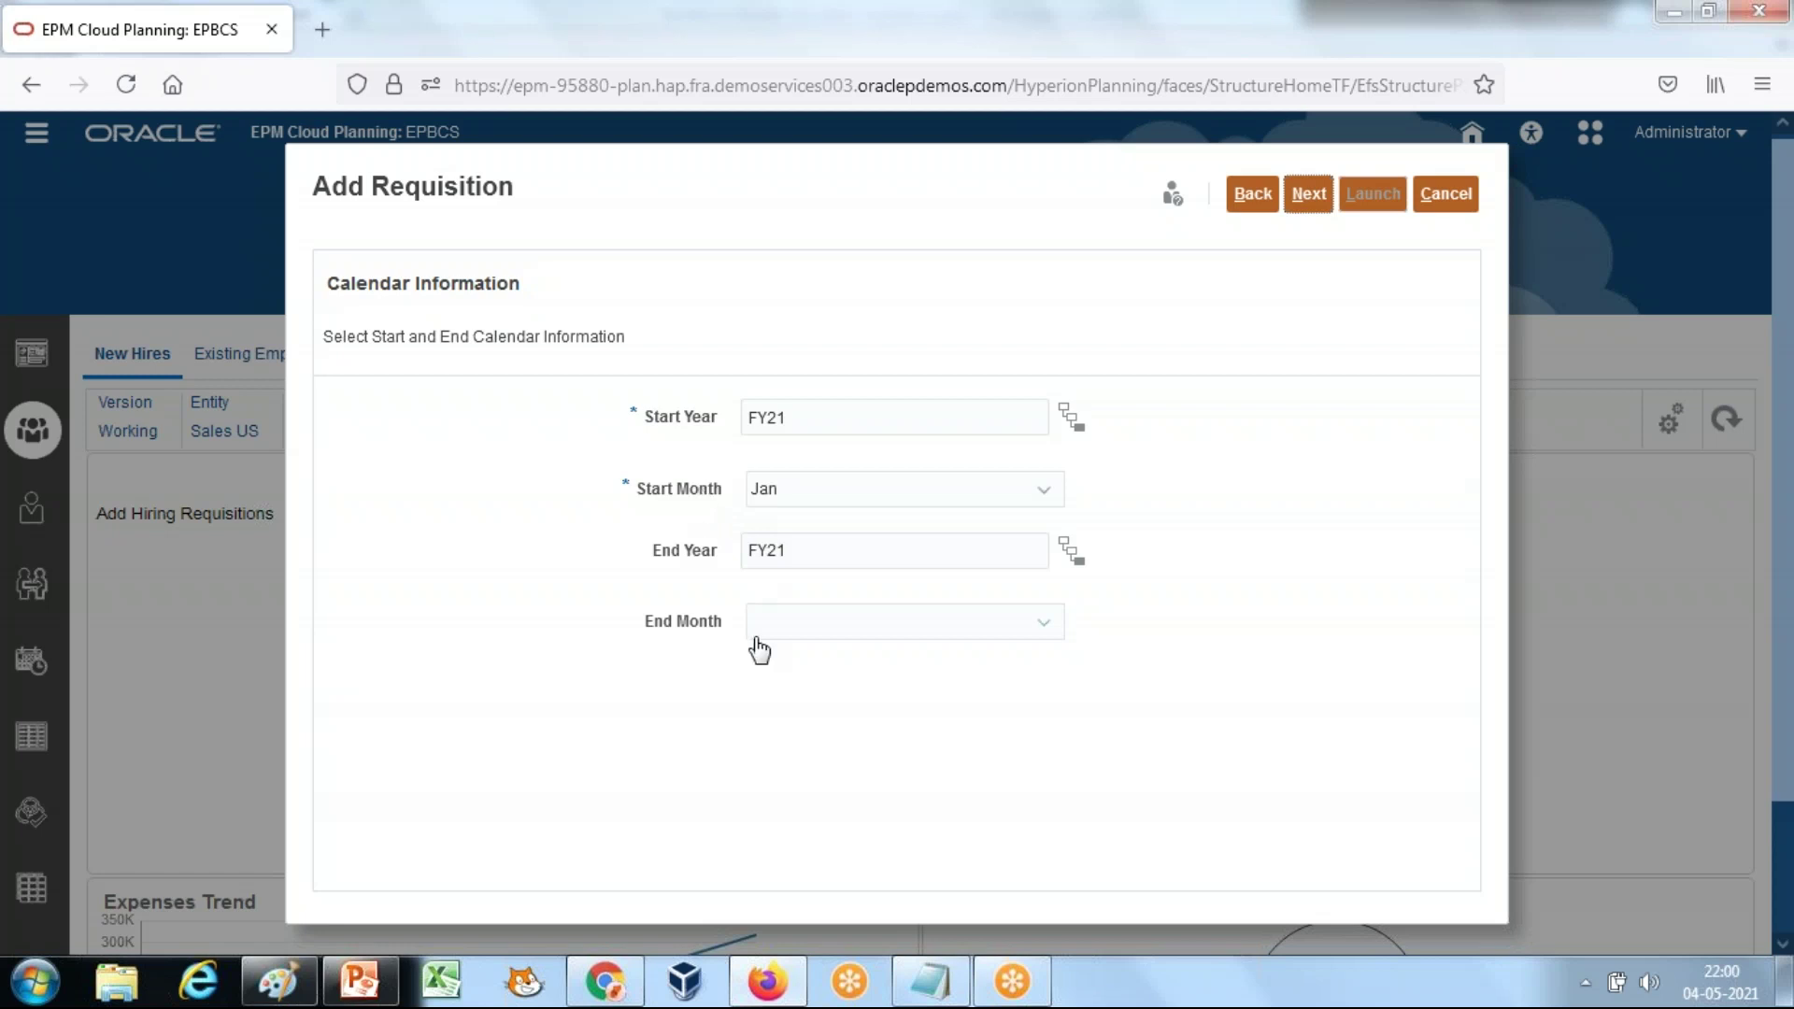
# Step: Set the requisition's end month to Dec and advance to the job and salary options
pyautogui.click(847, 634)
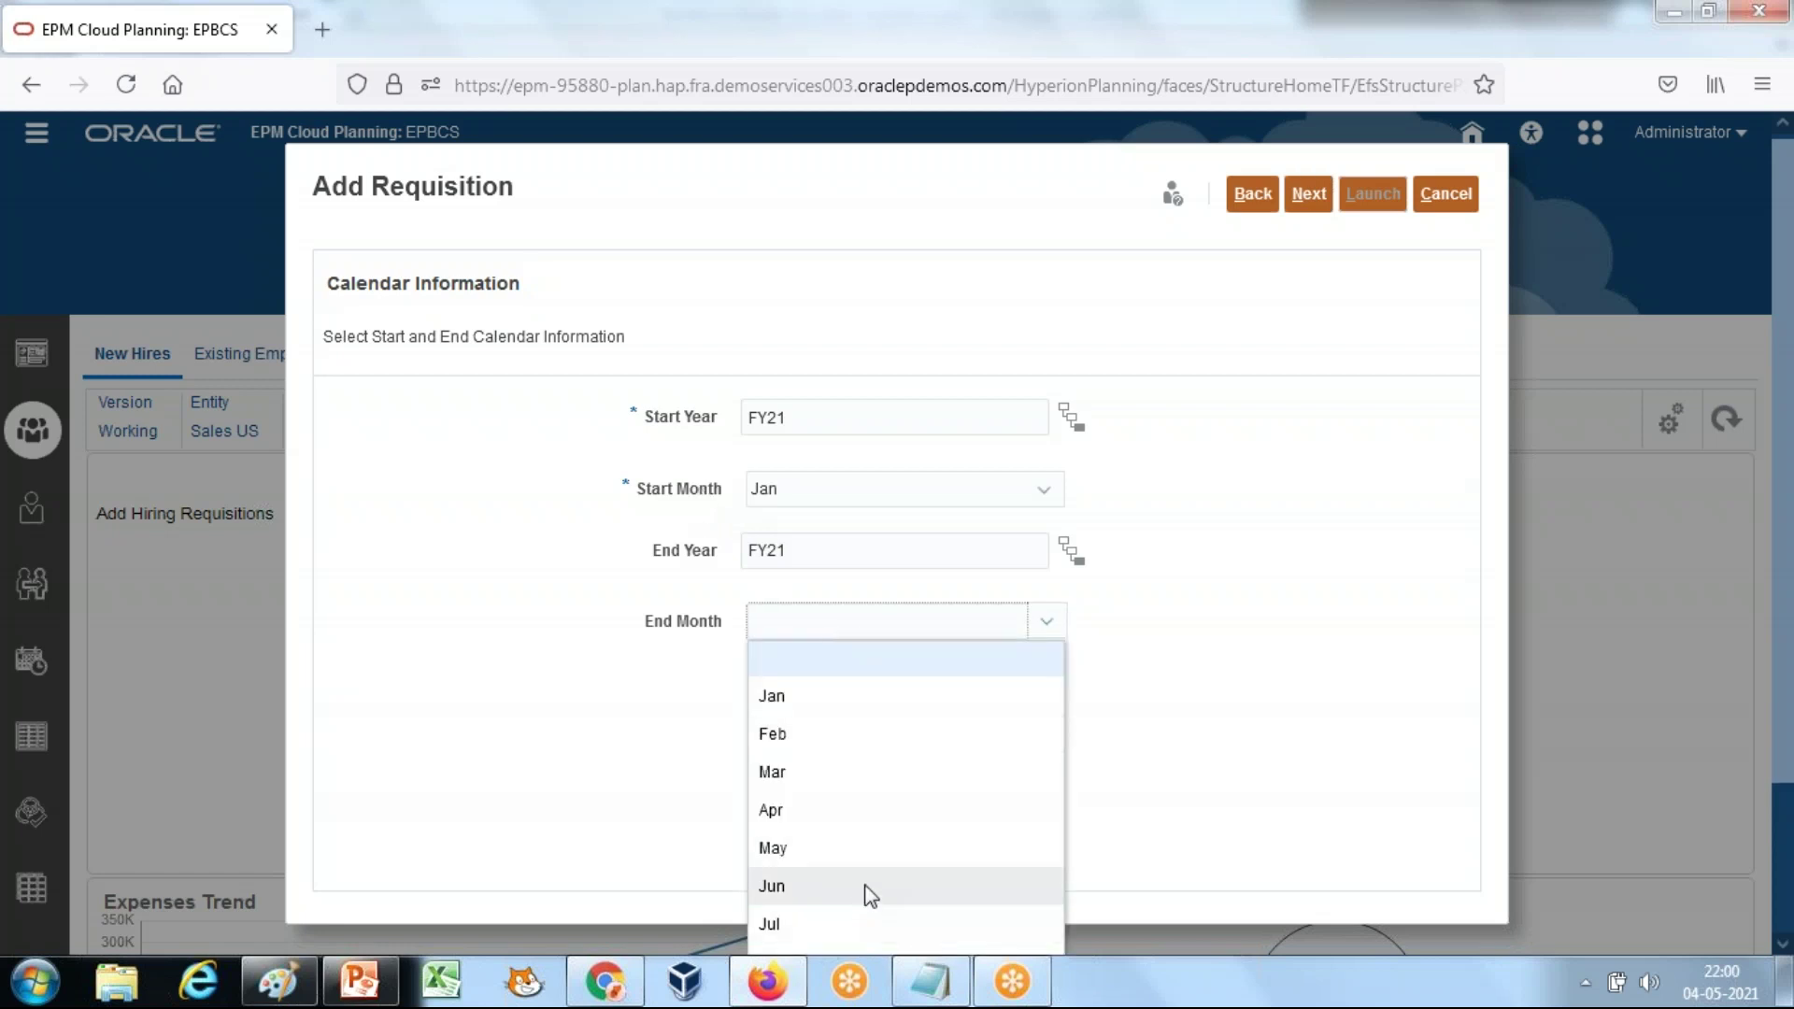
pyautogui.scroll(-3, 864, 893)
pyautogui.click(892, 935)
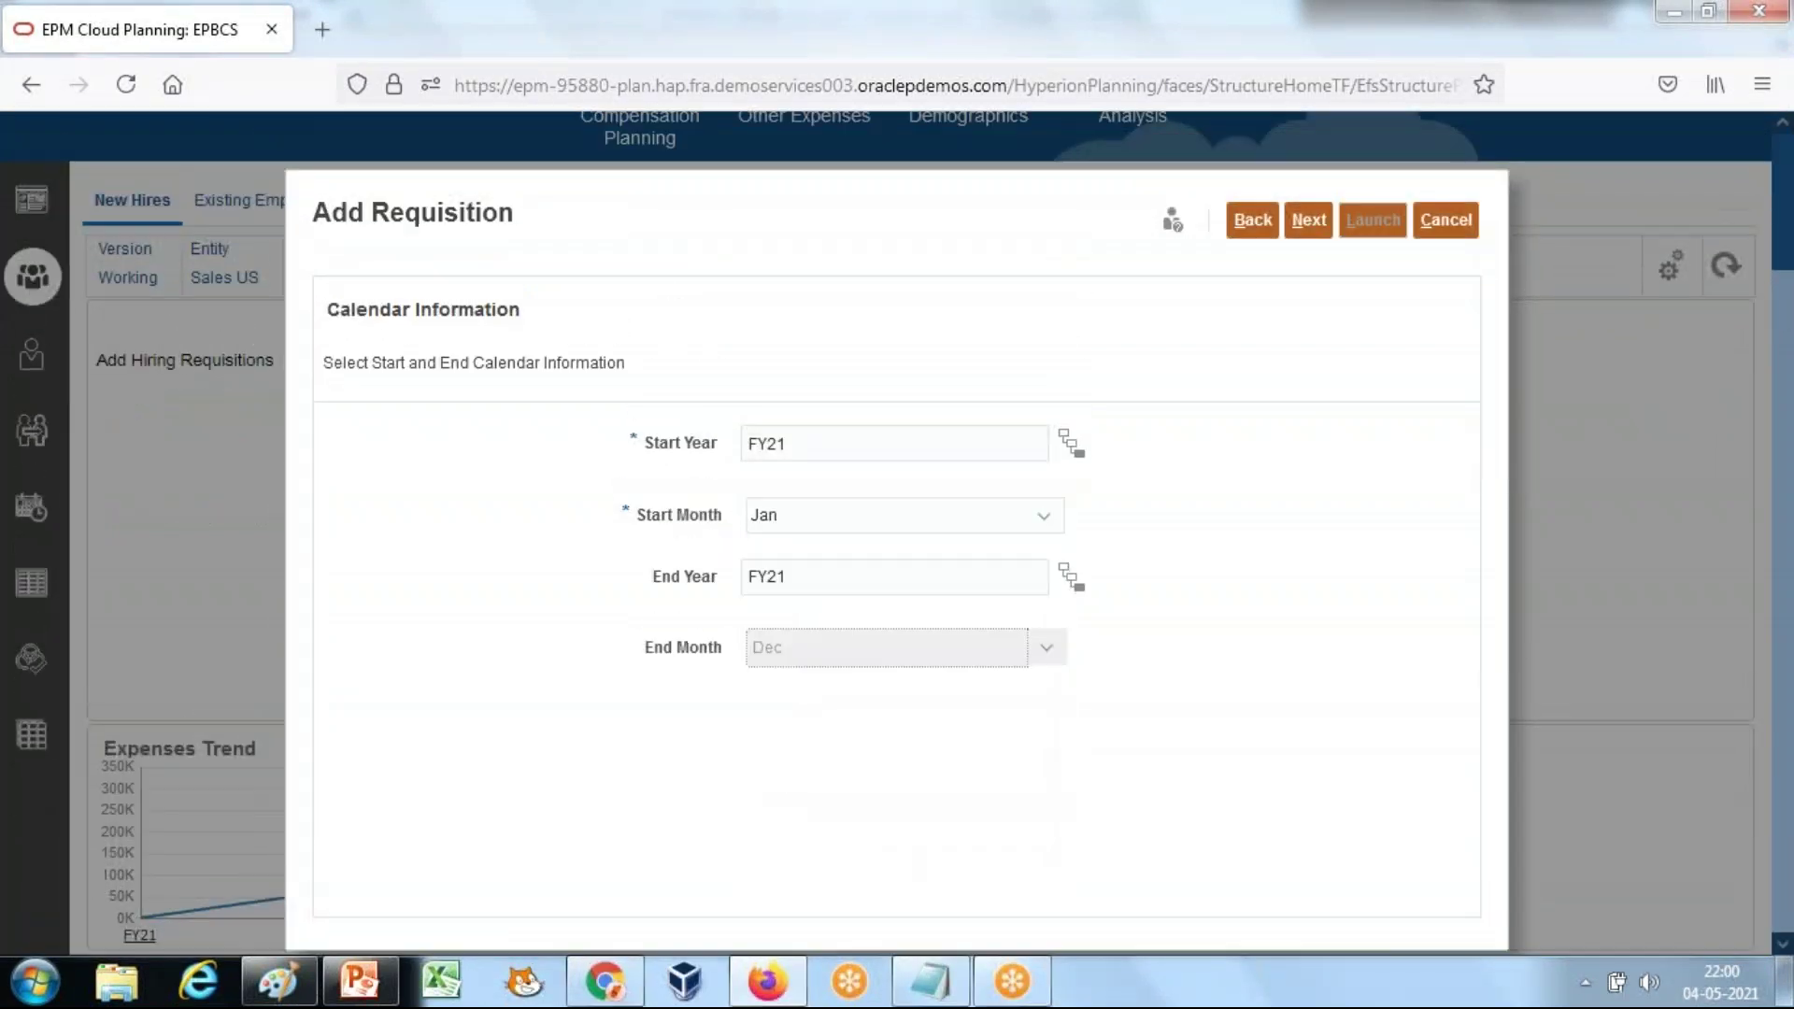
pyautogui.click(1309, 194)
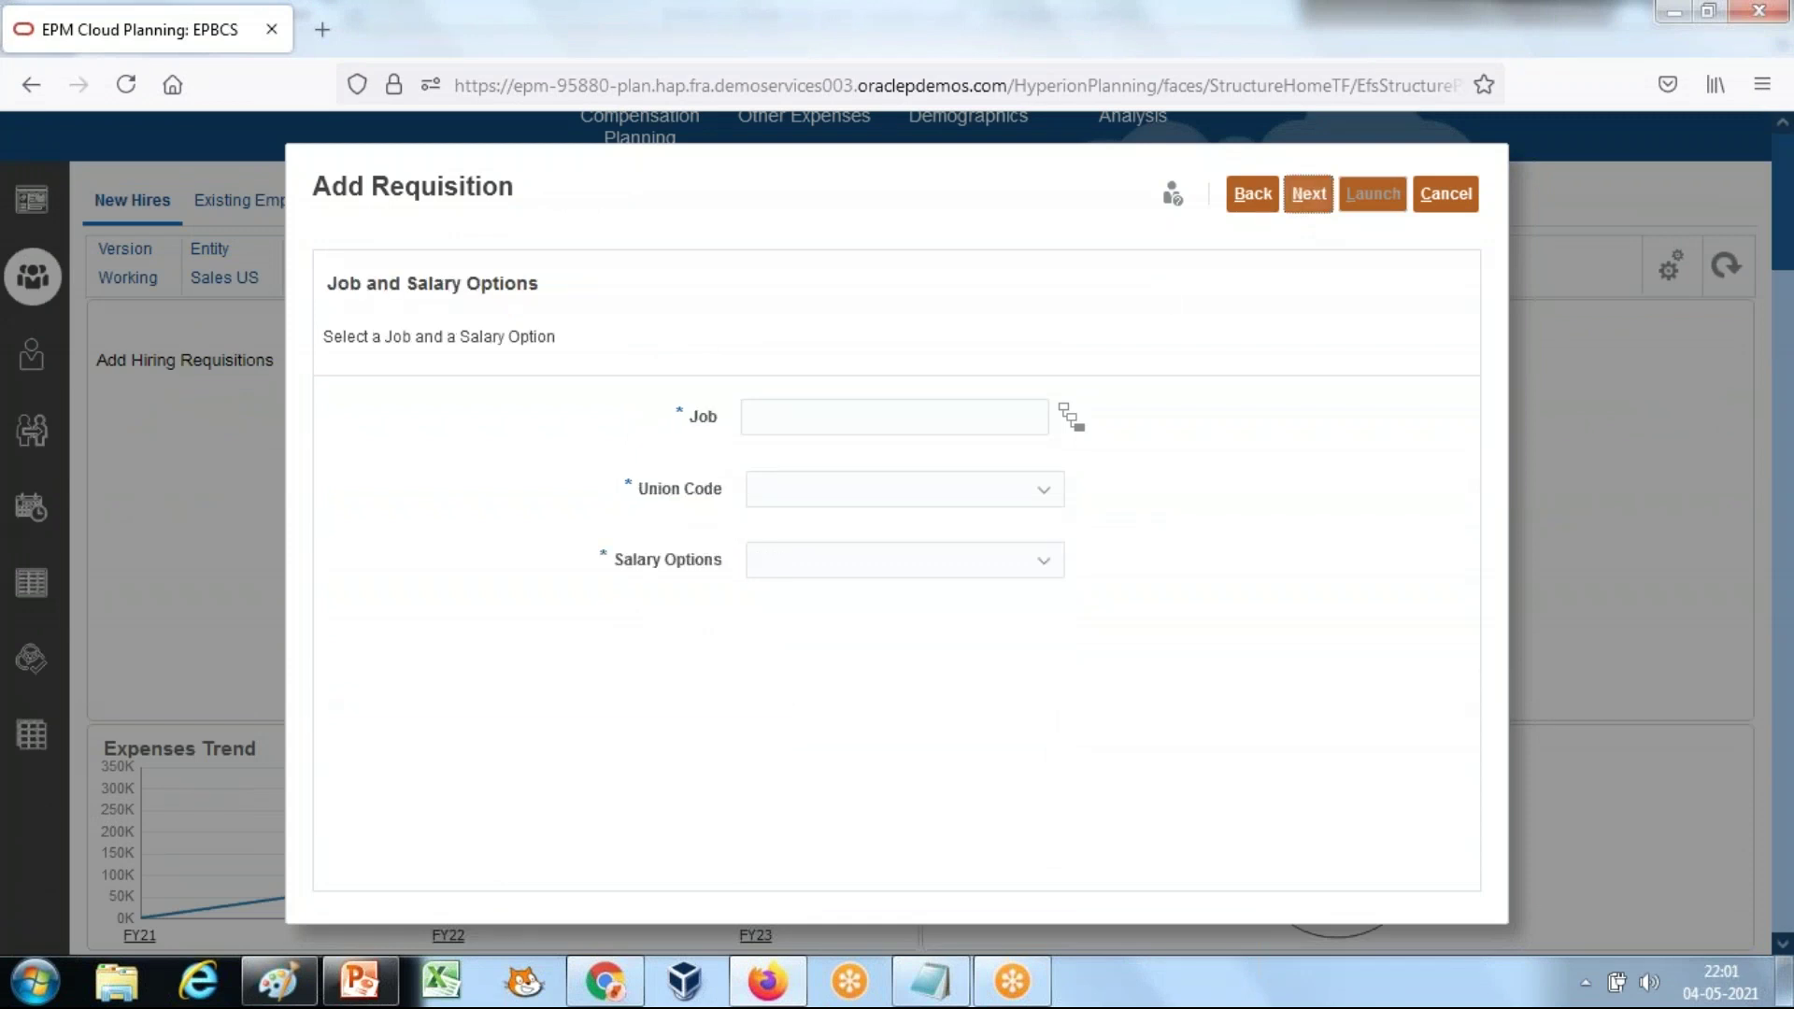
# Step: Set the requisition's job to Sales Ops Analyst from the members under Total Jobs
pyautogui.click(1072, 416)
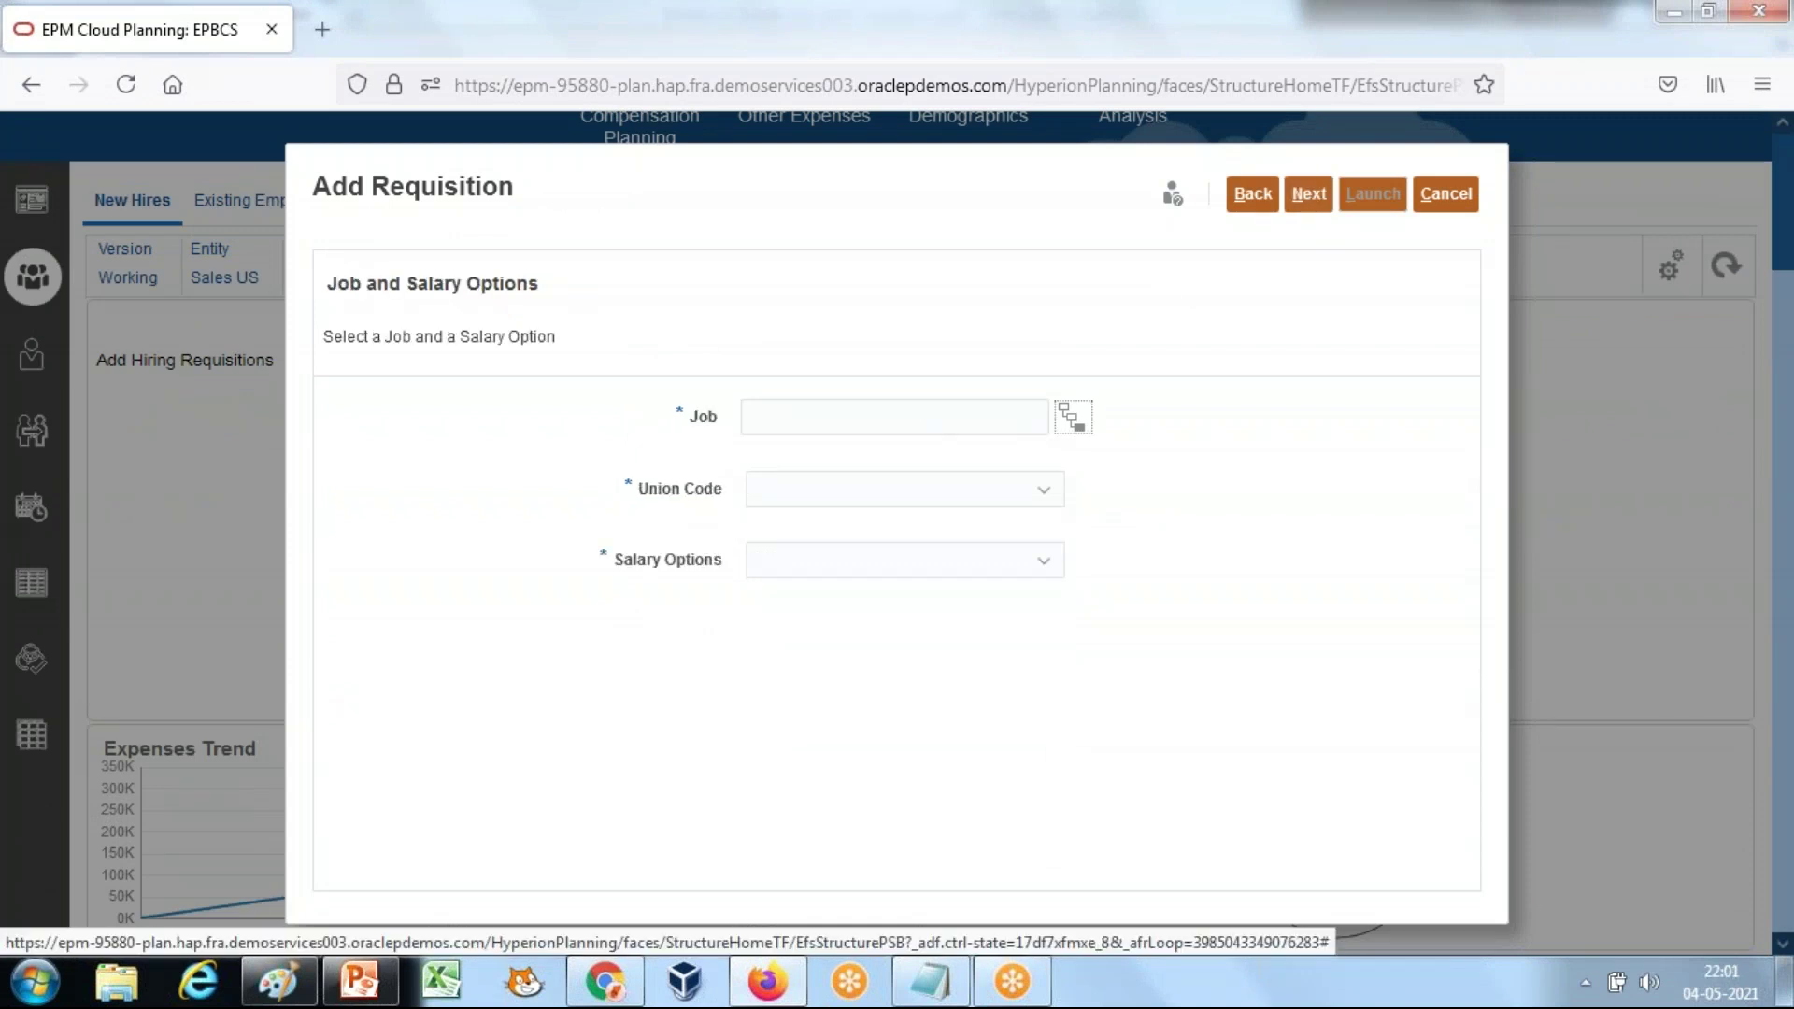
pyautogui.click(665, 476)
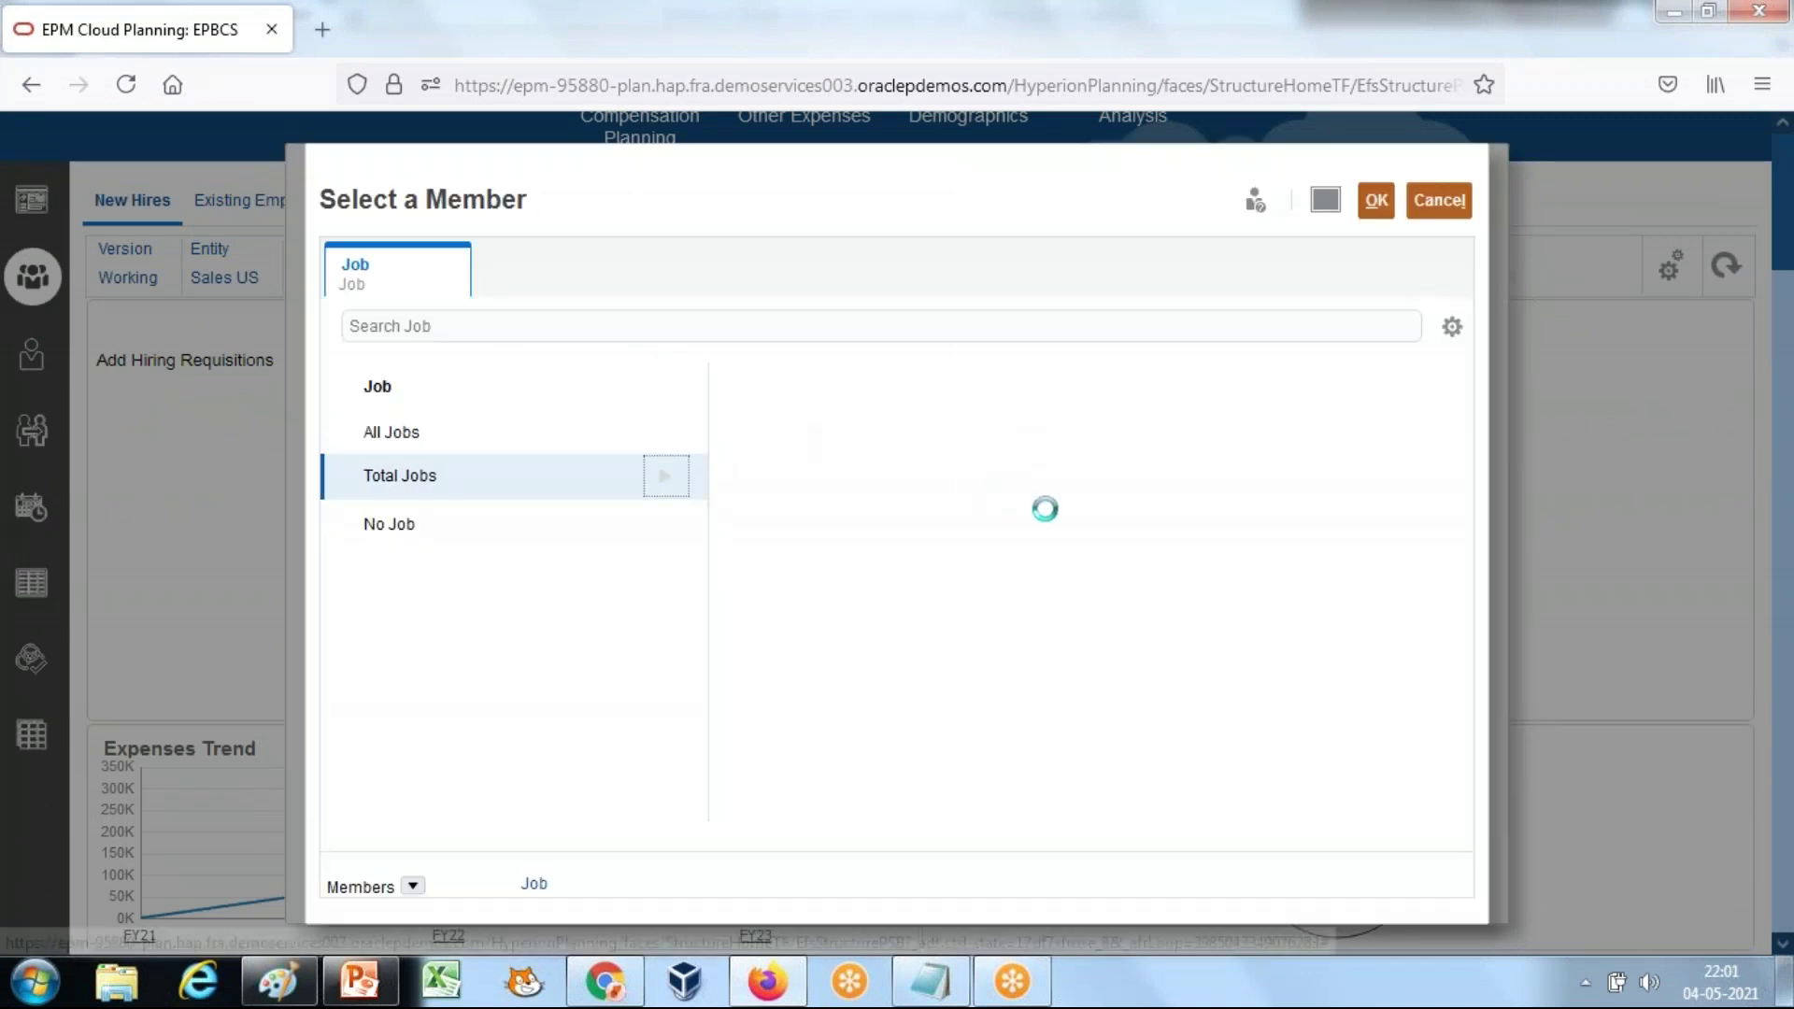
pyautogui.scroll(-3, 951, 607)
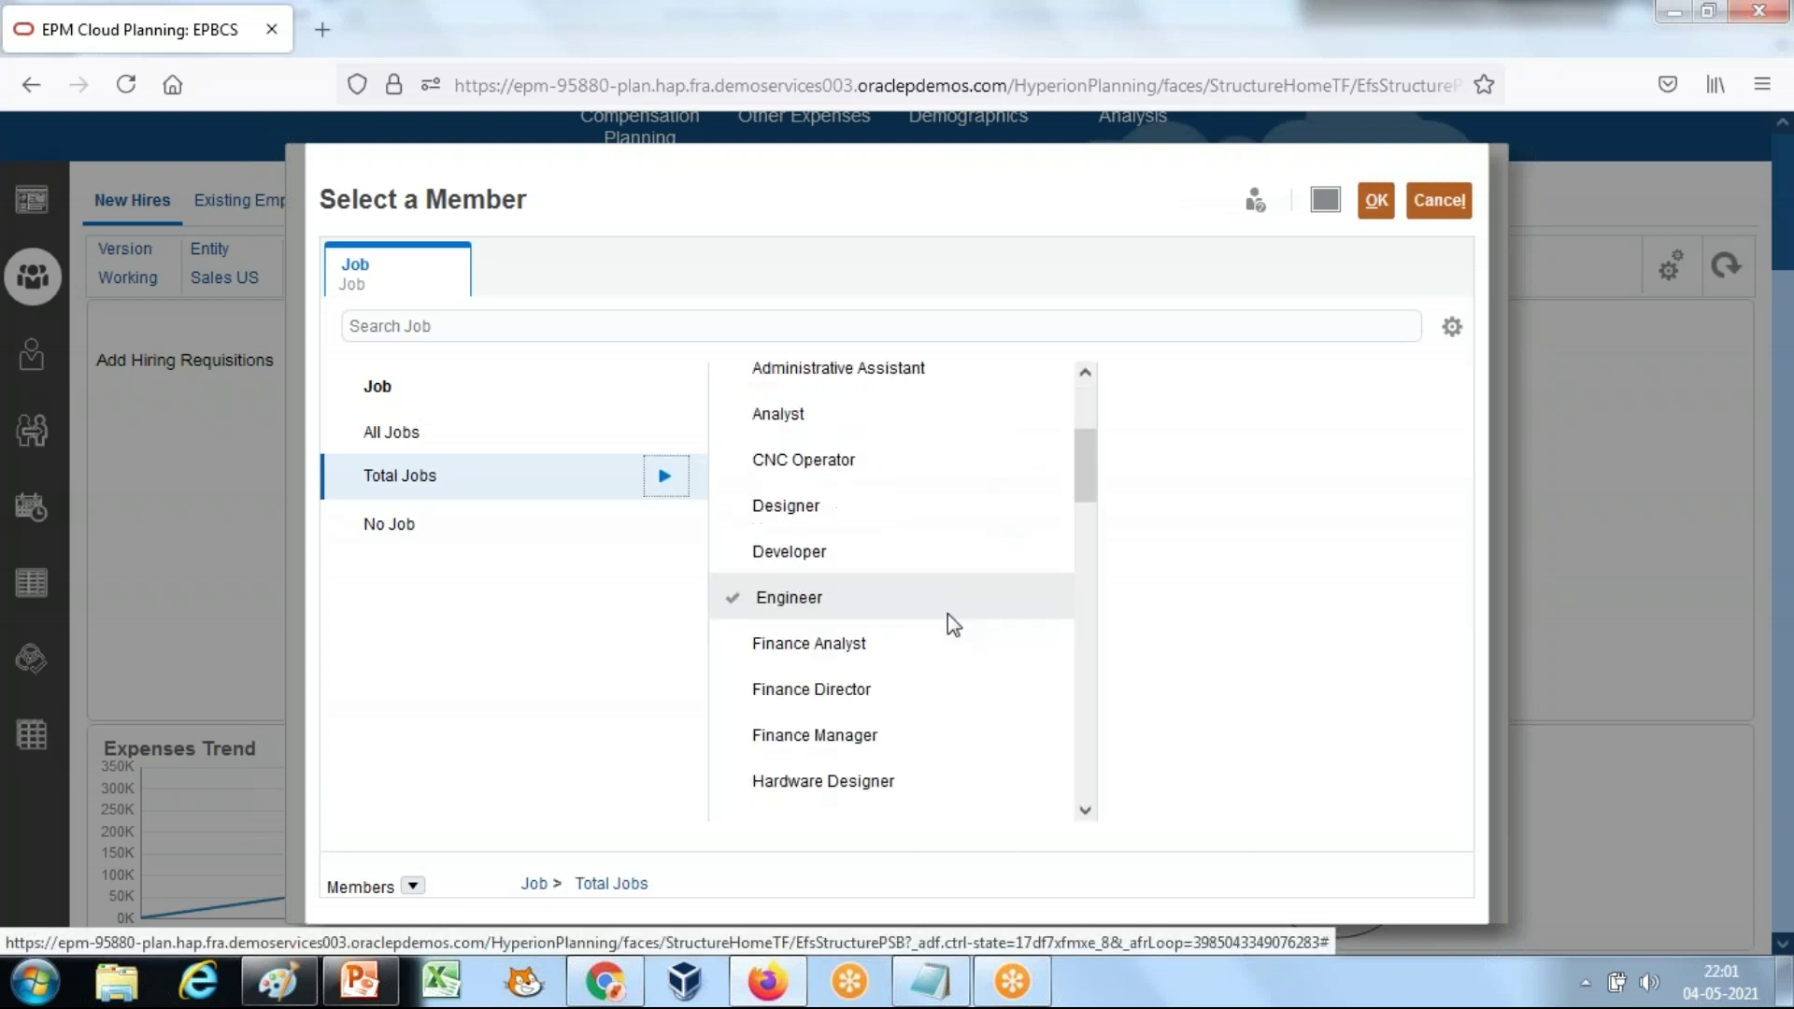
pyautogui.scroll(-10, 948, 617)
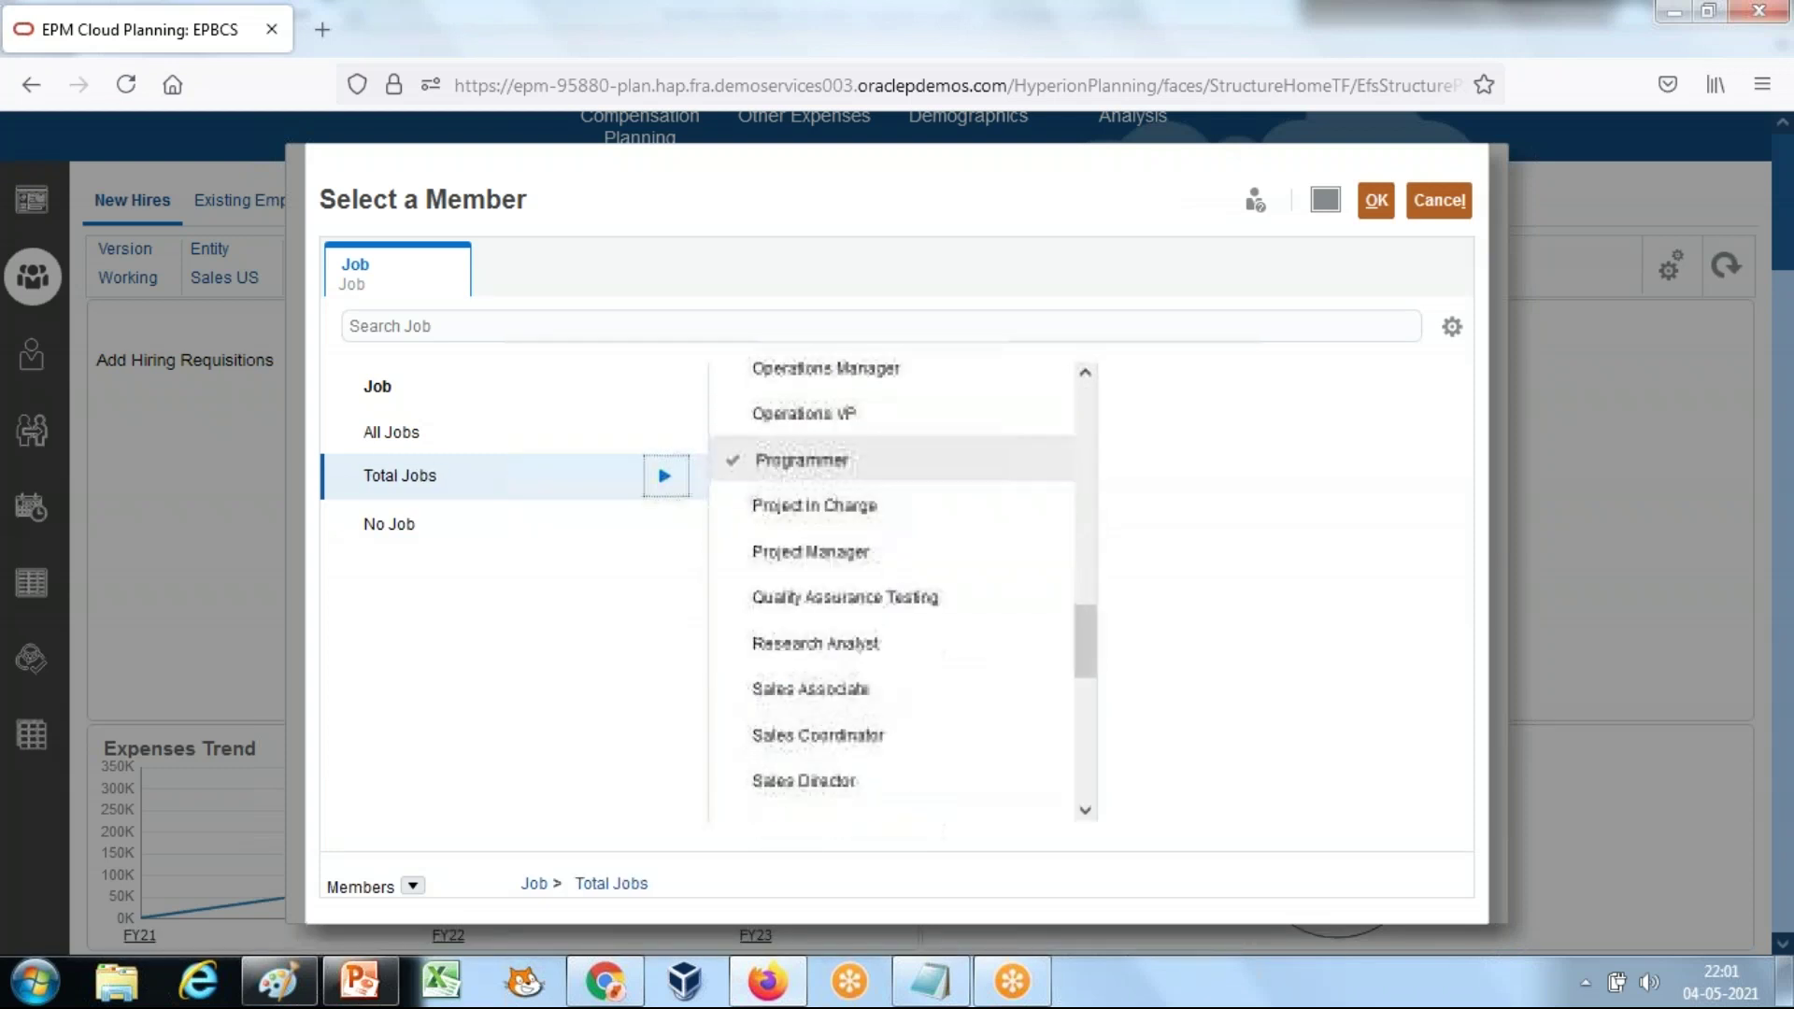
pyautogui.scroll(-3, 913, 669)
pyautogui.click(871, 644)
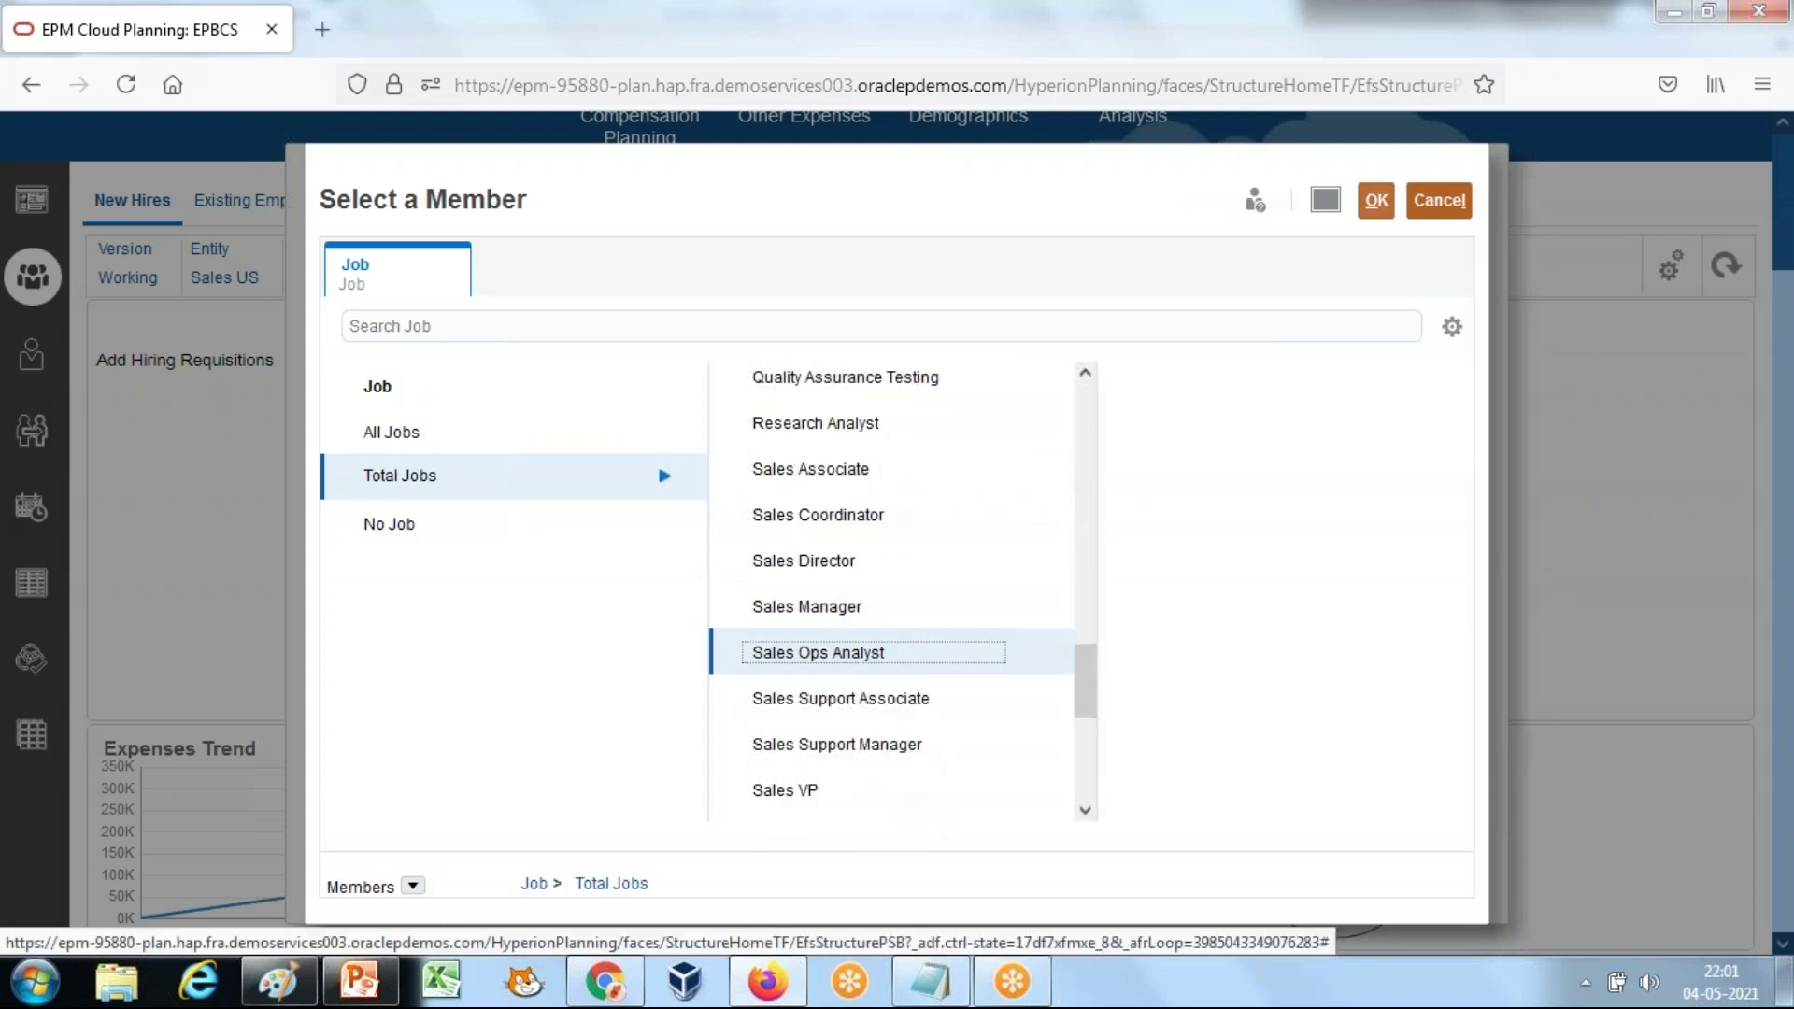
pyautogui.click(1369, 208)
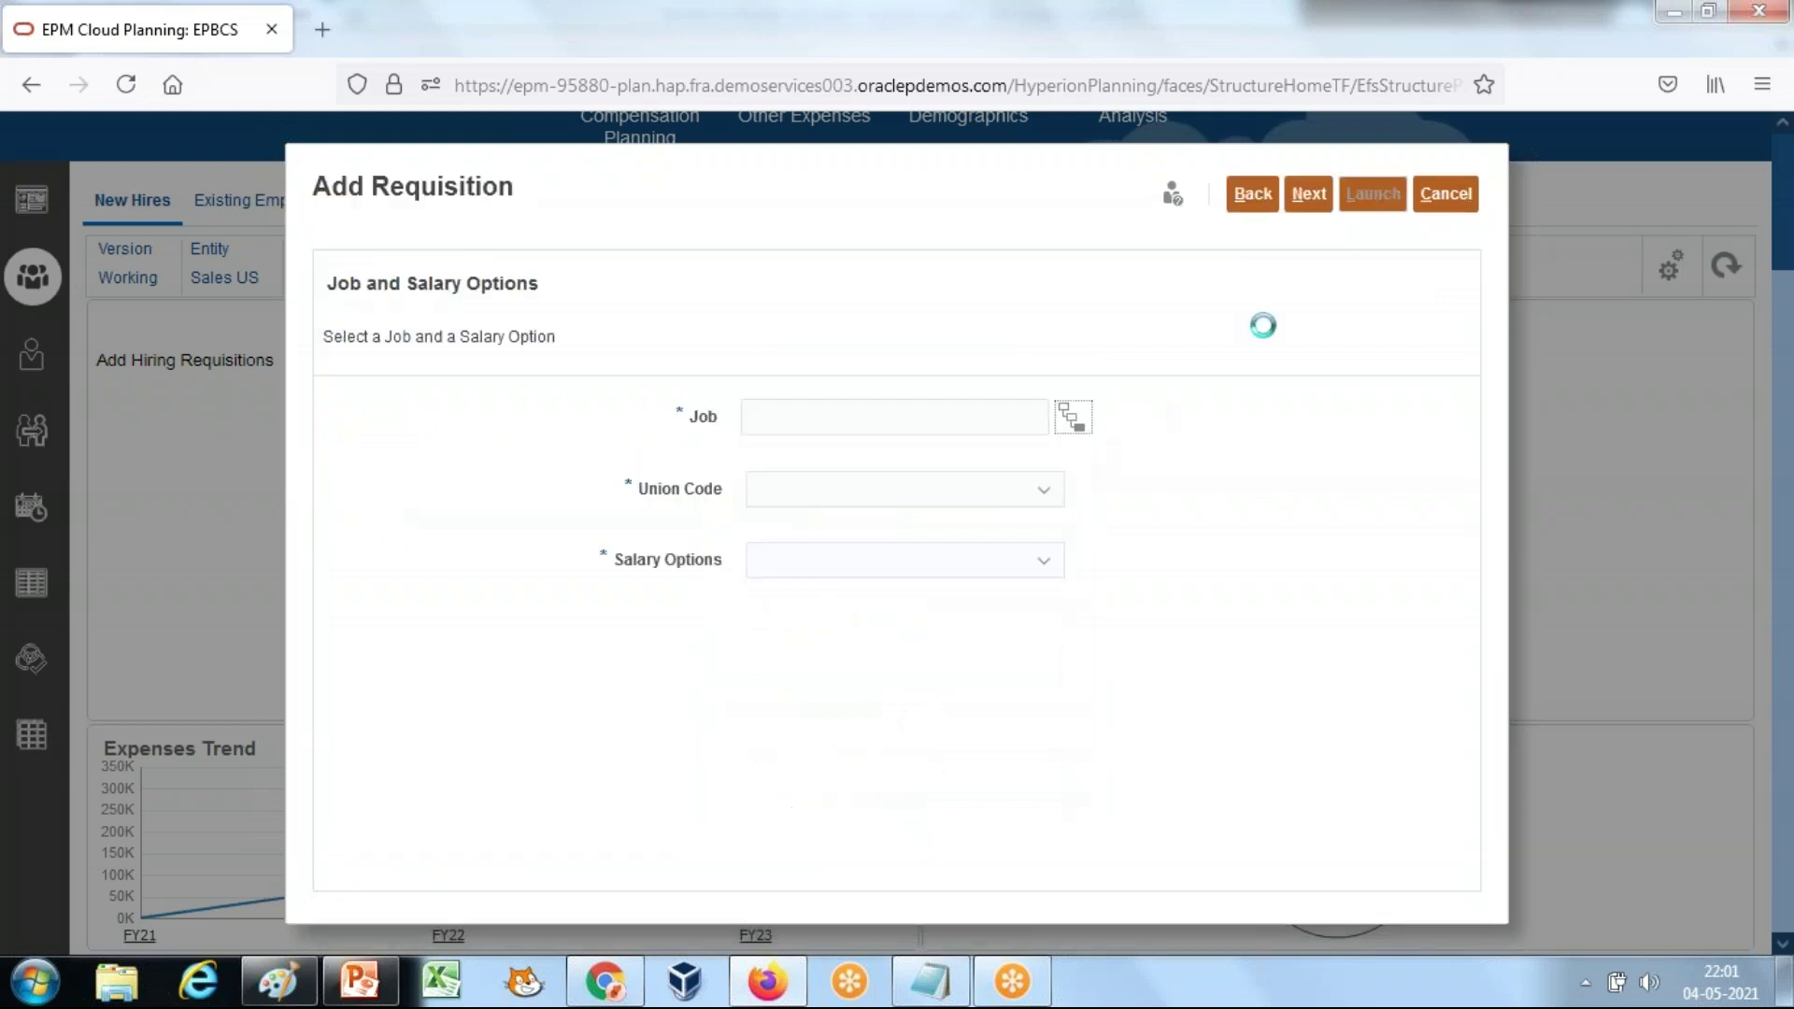
# Step: Set the union code to Default No Union Code and salary options to Salary Defaults, then launch the requisition and dismiss the information message
pyautogui.click(1028, 489)
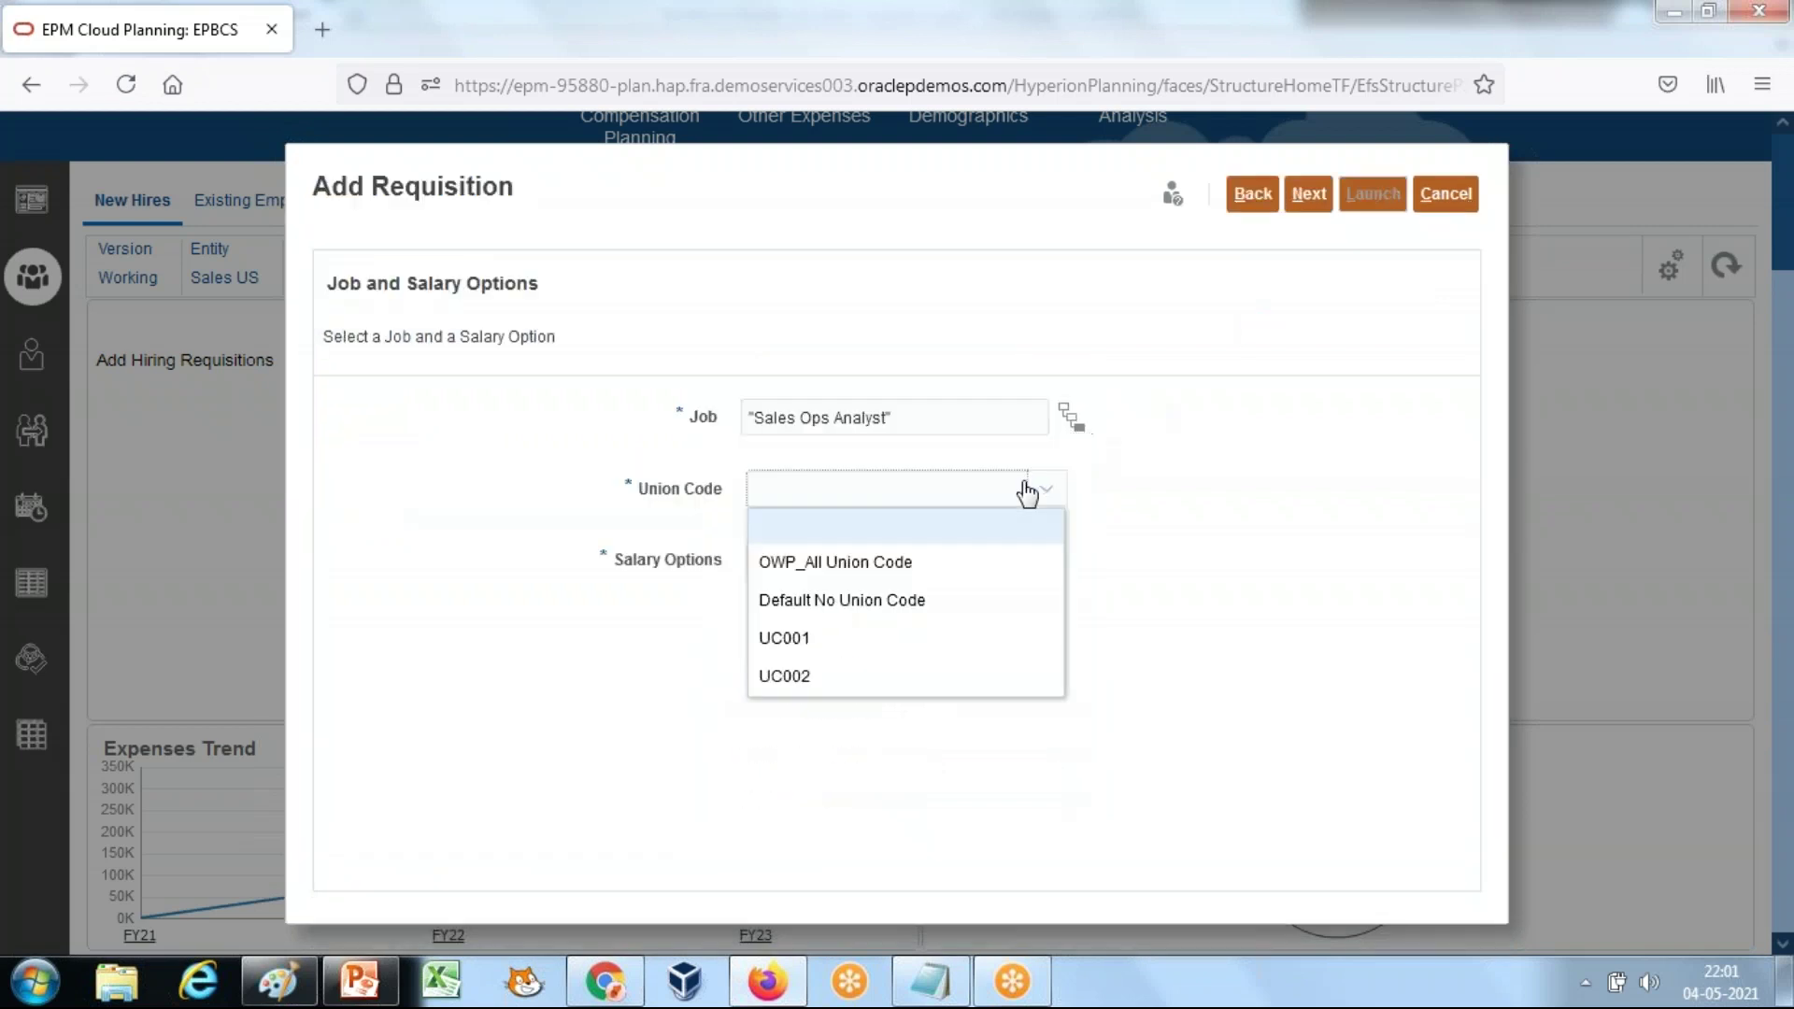
pyautogui.click(881, 606)
pyautogui.click(927, 567)
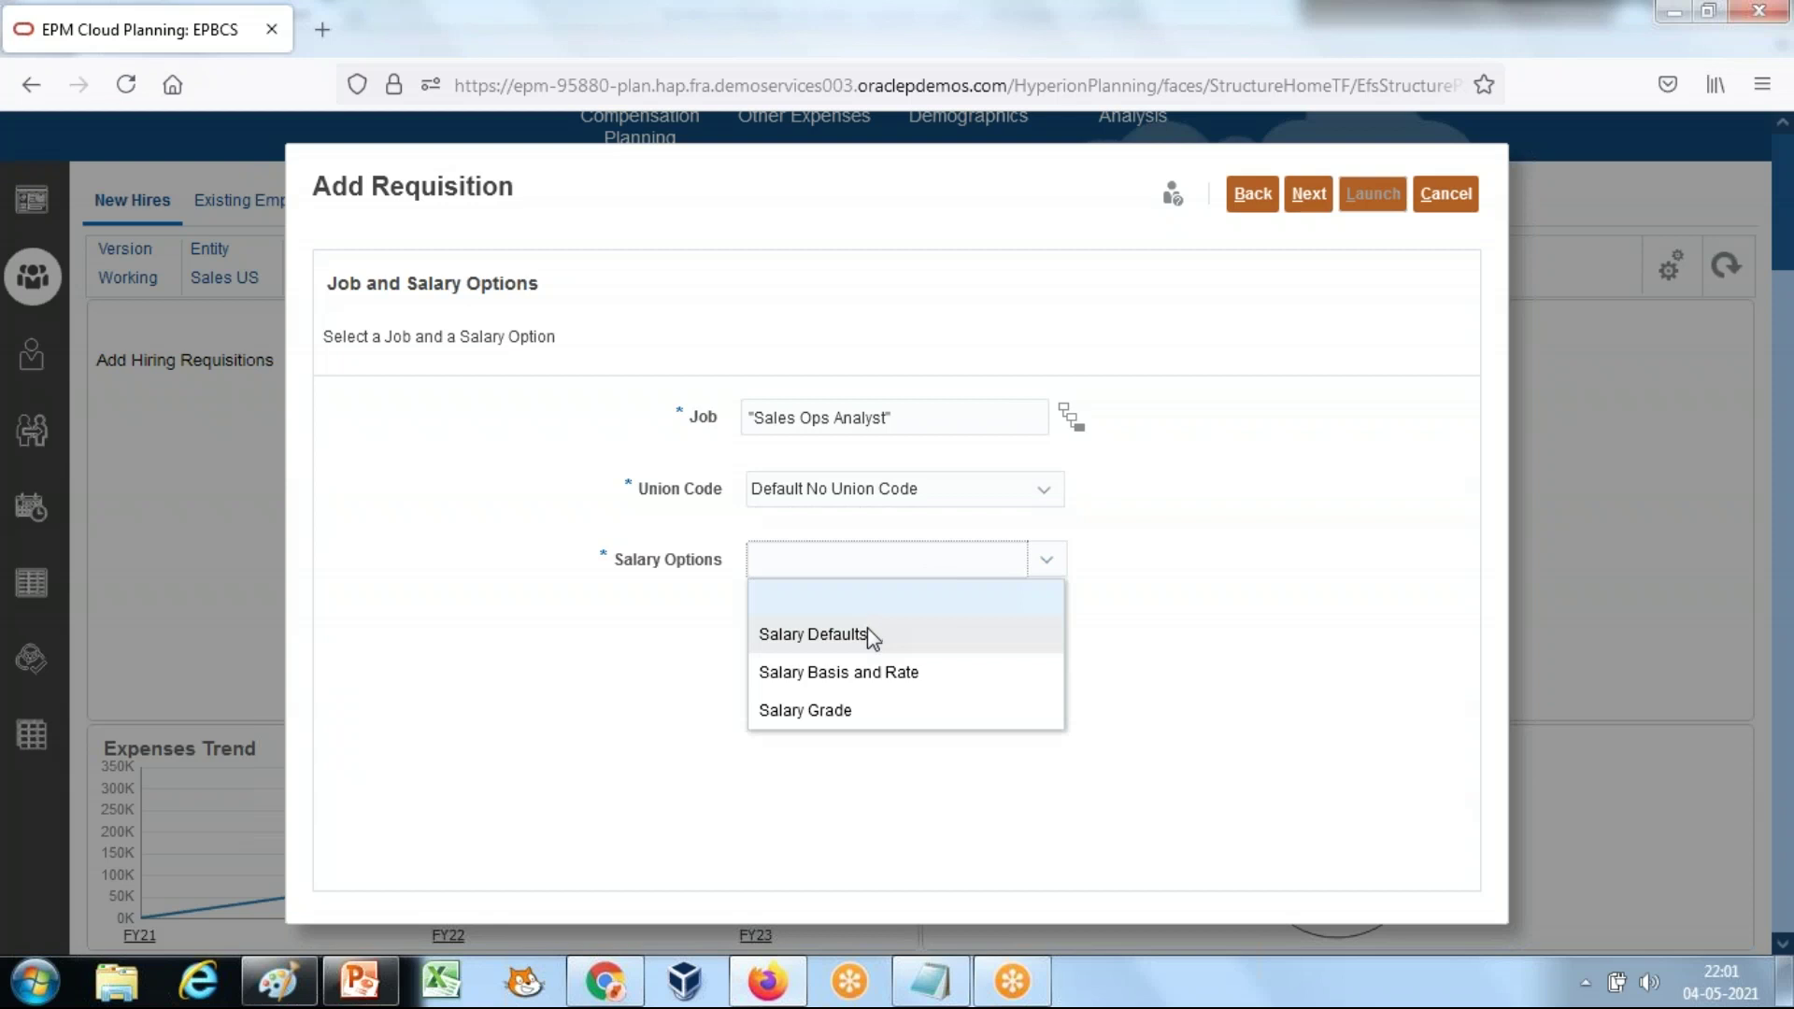
pyautogui.click(871, 634)
pyautogui.click(1309, 196)
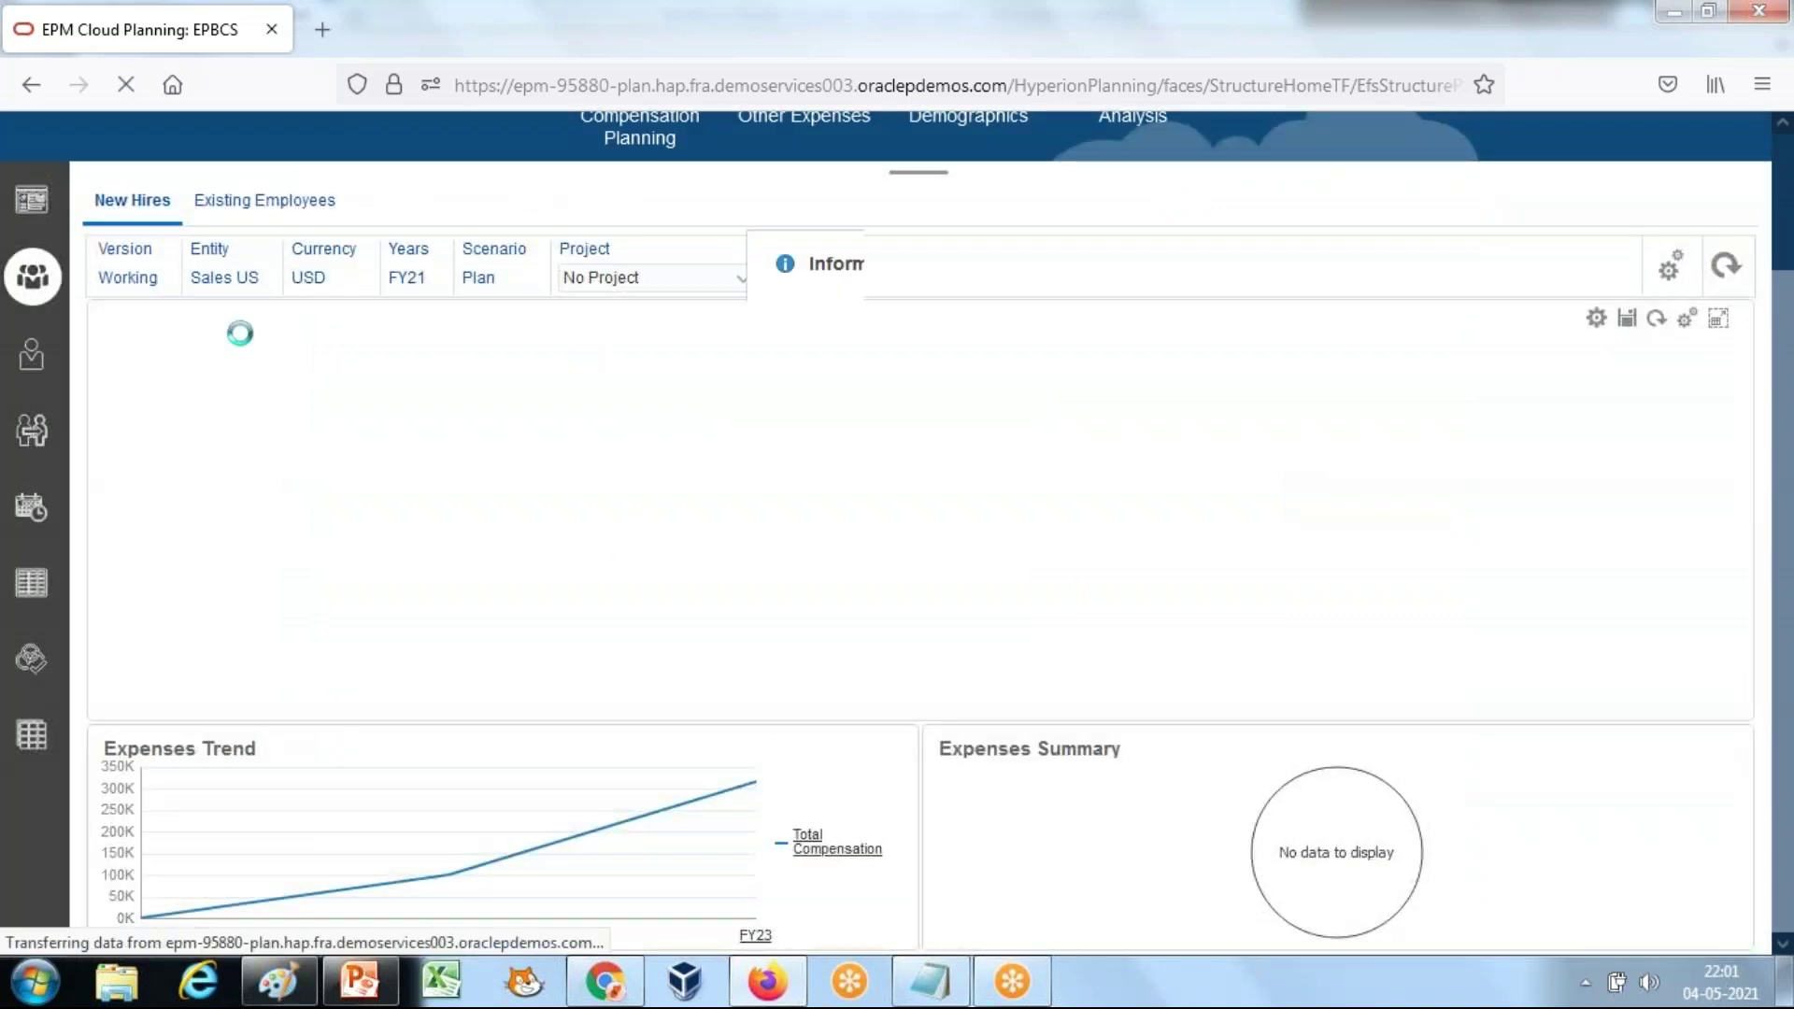
pyautogui.click(988, 370)
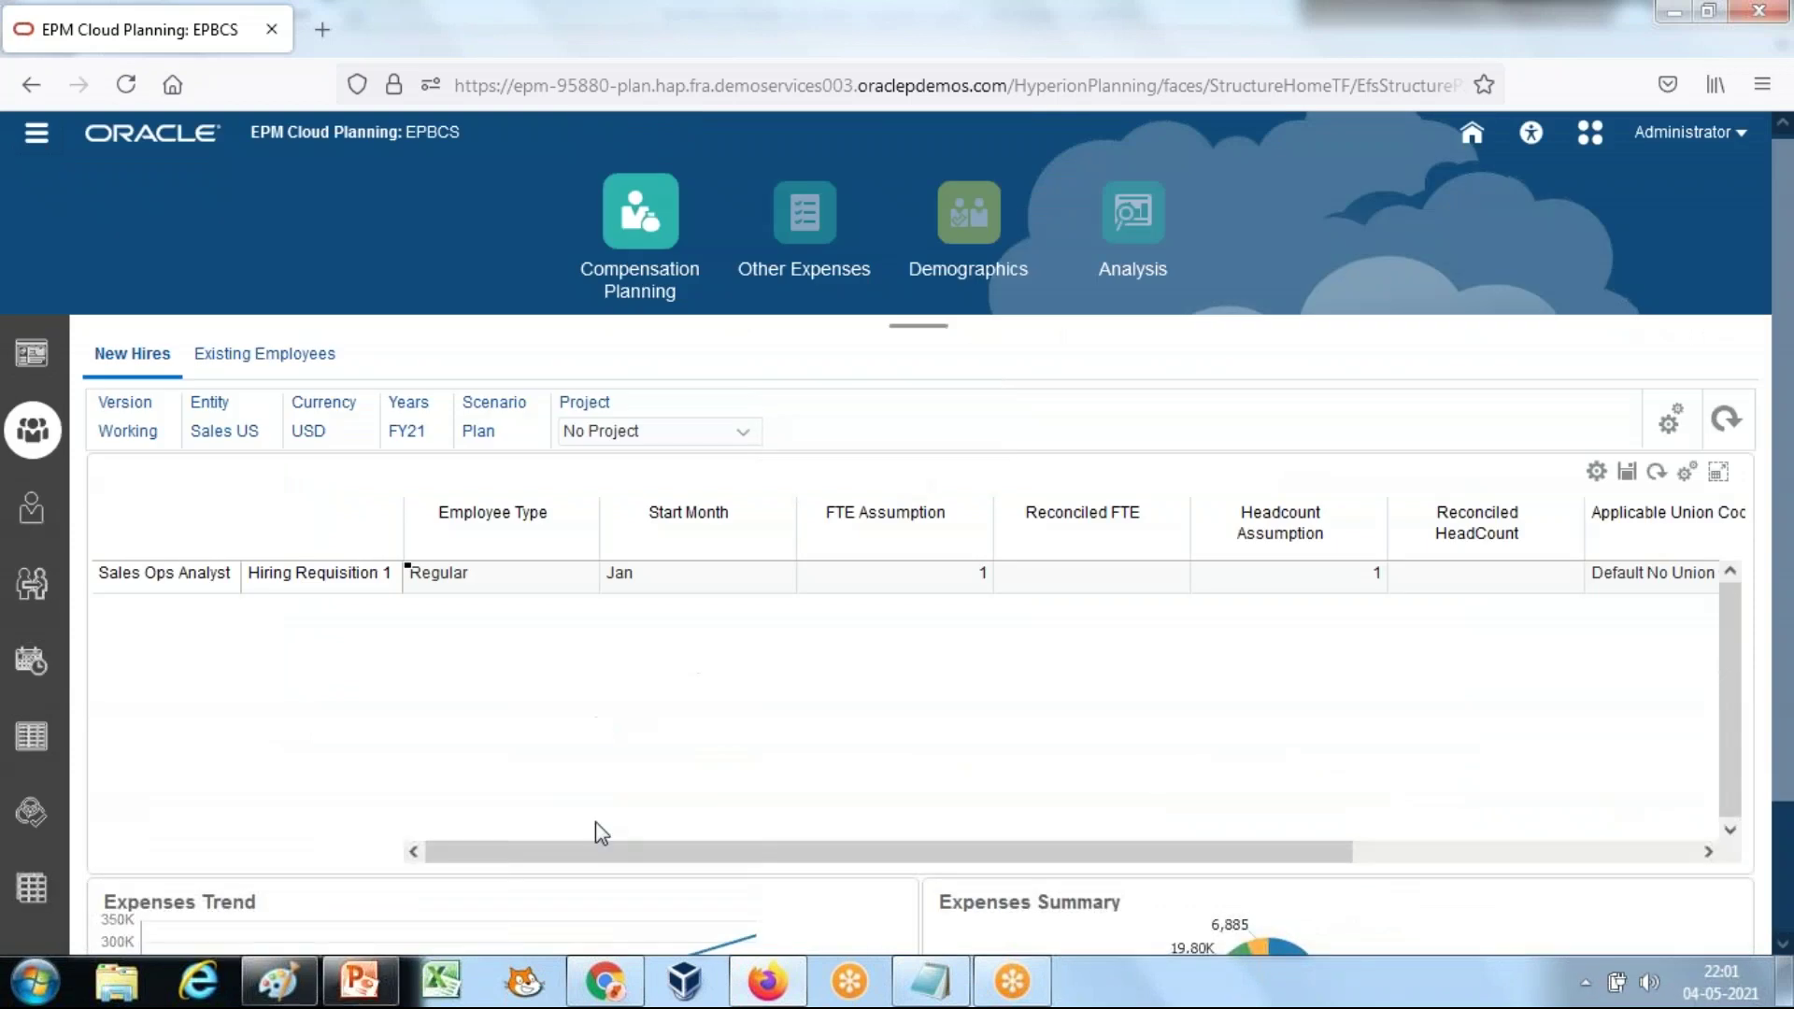
# Step: Expand Total Compensation for the Sales Ops Analyst requisition and examine its salary, benefits and taxes
pyautogui.moveTo(608, 844); pyautogui.dragTo(1134, 850)
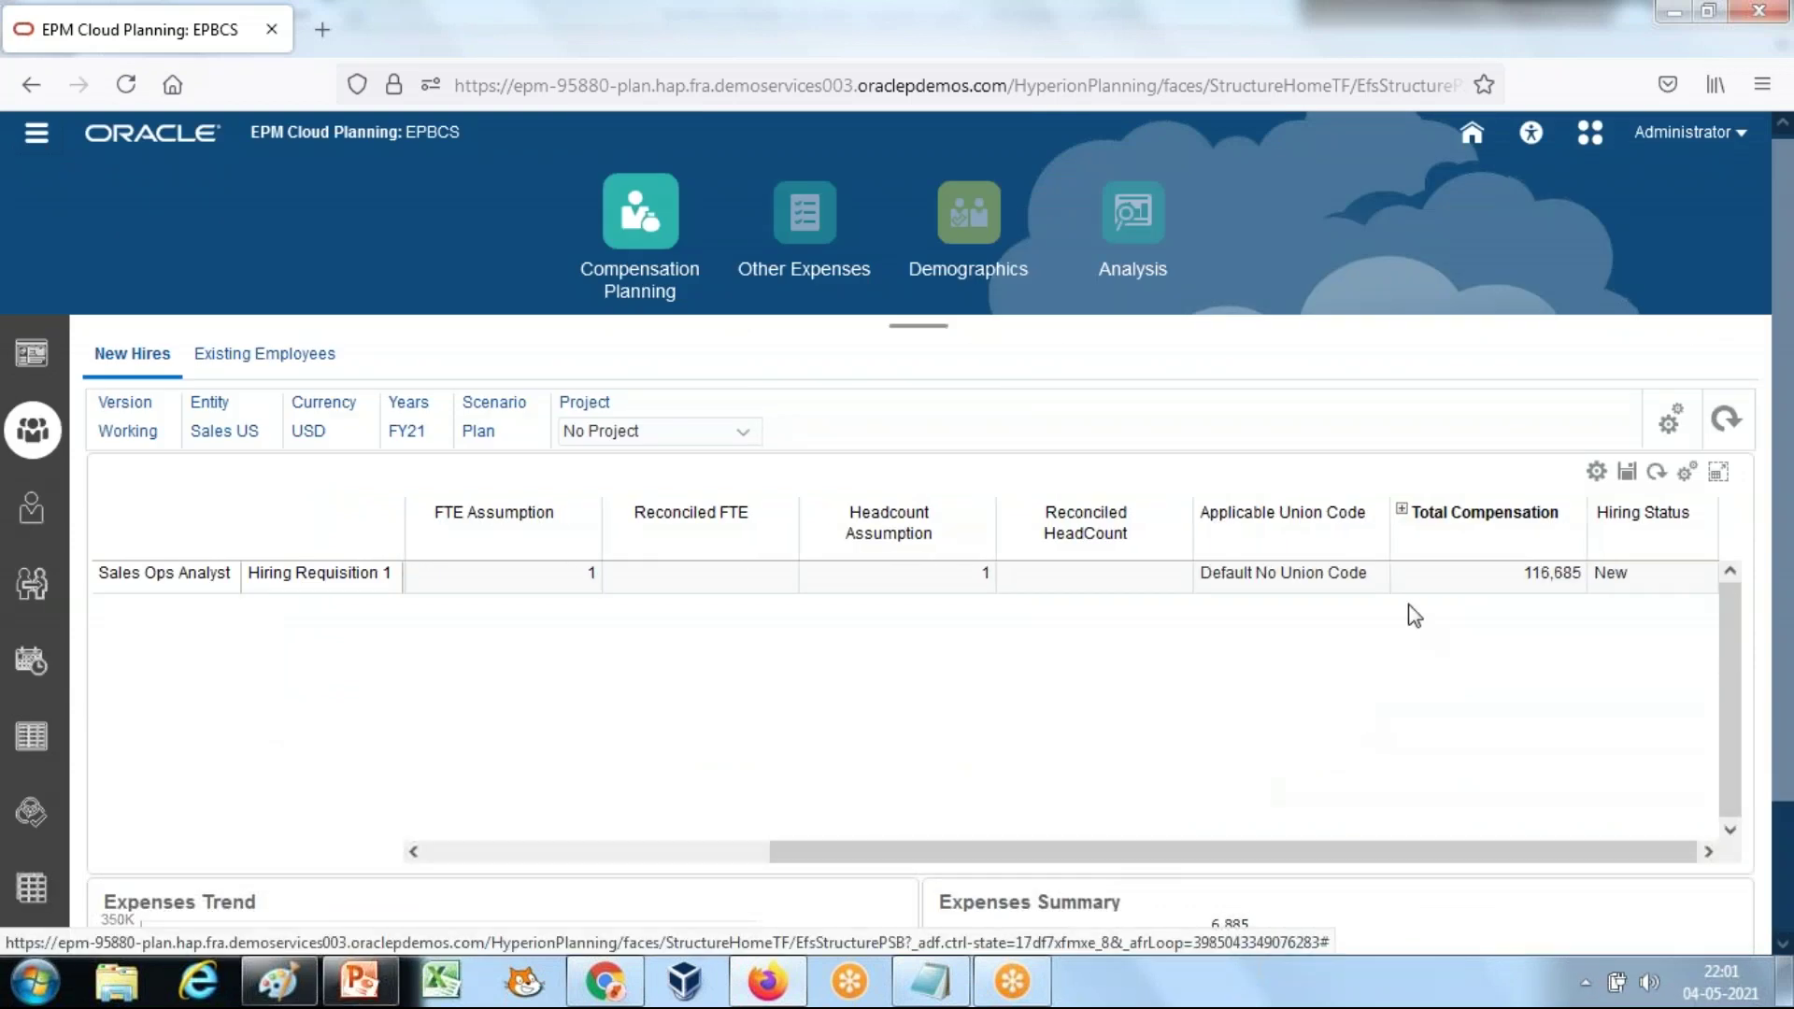
pyautogui.click(1425, 512)
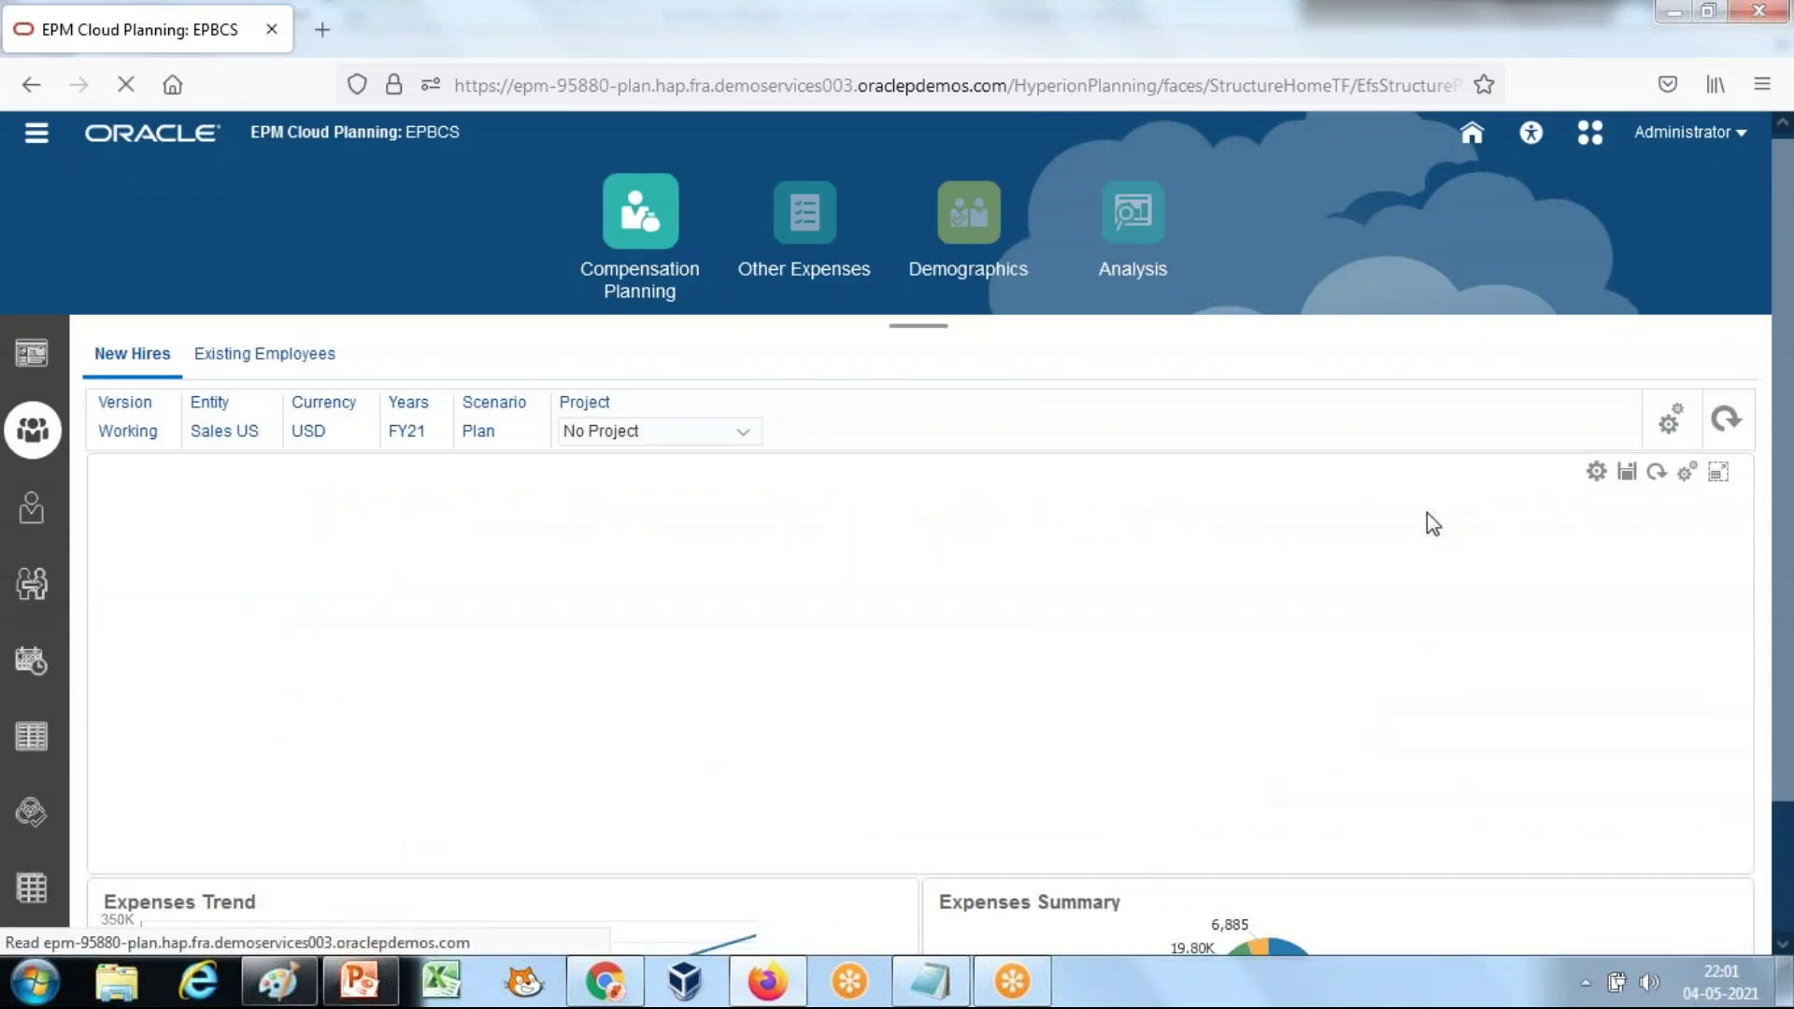
pyautogui.moveTo(1062, 853); pyautogui.dragTo(1682, 855)
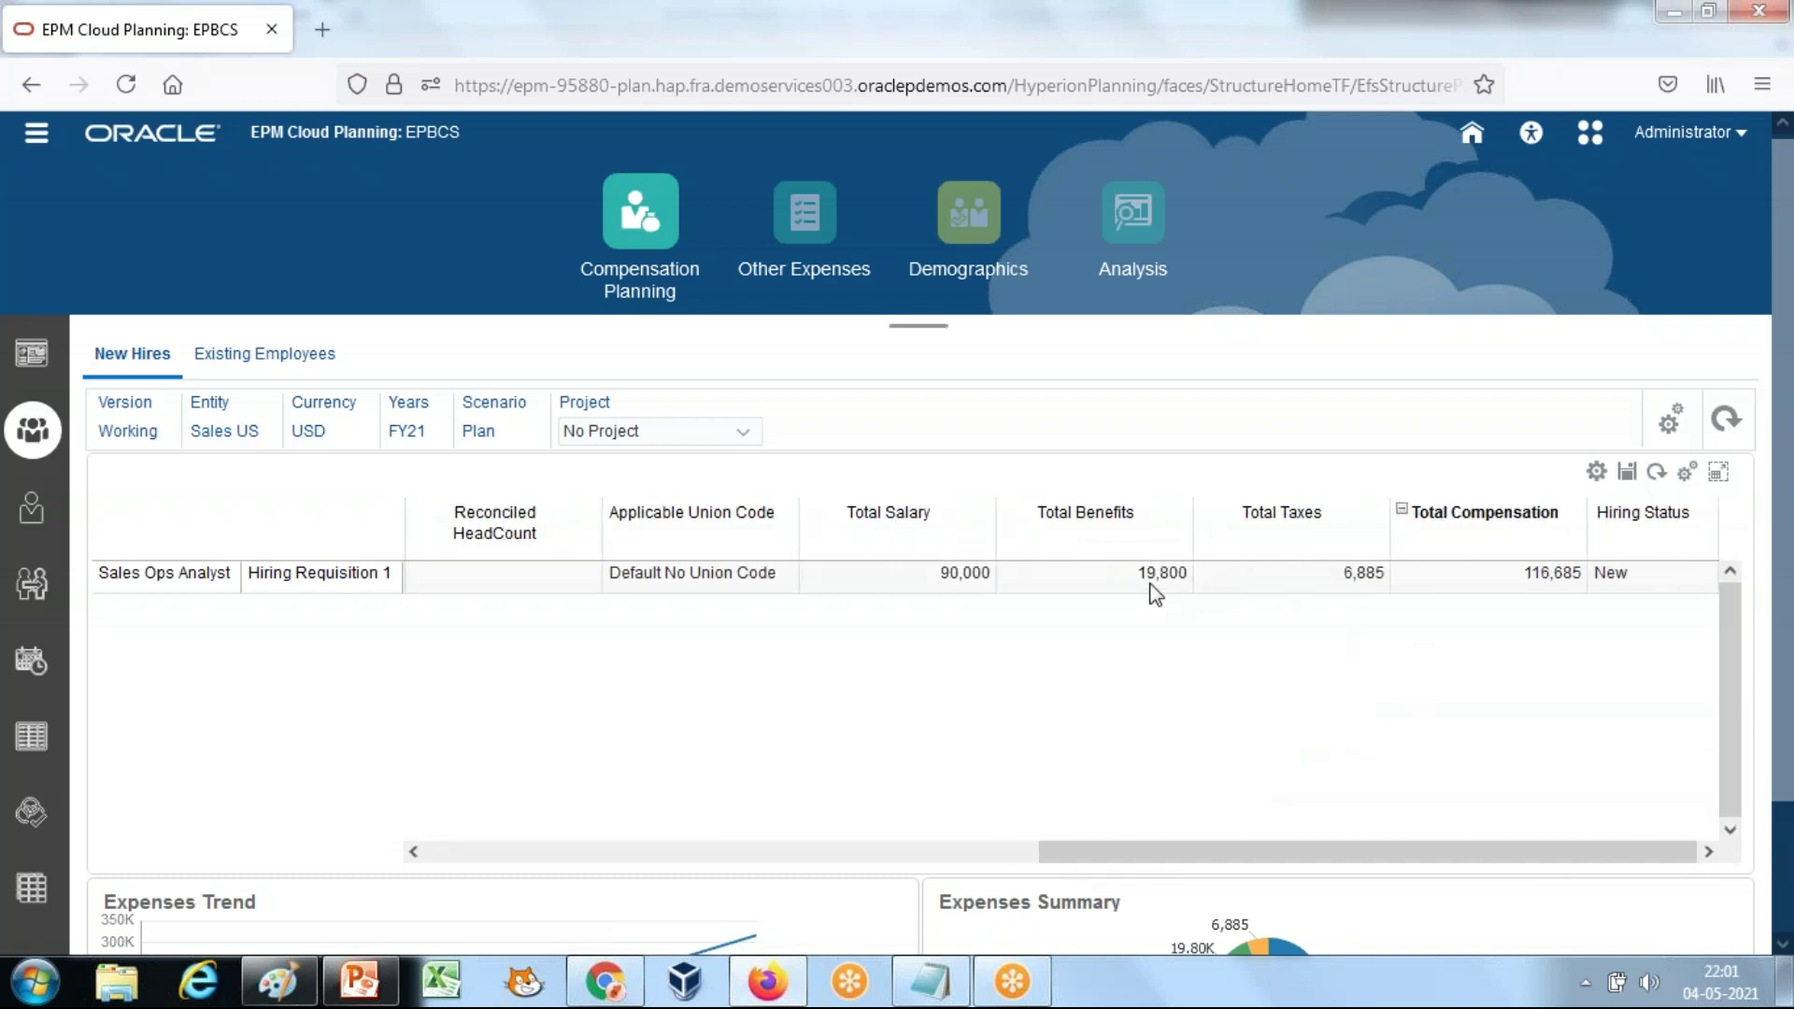
pyautogui.moveTo(1169, 584)
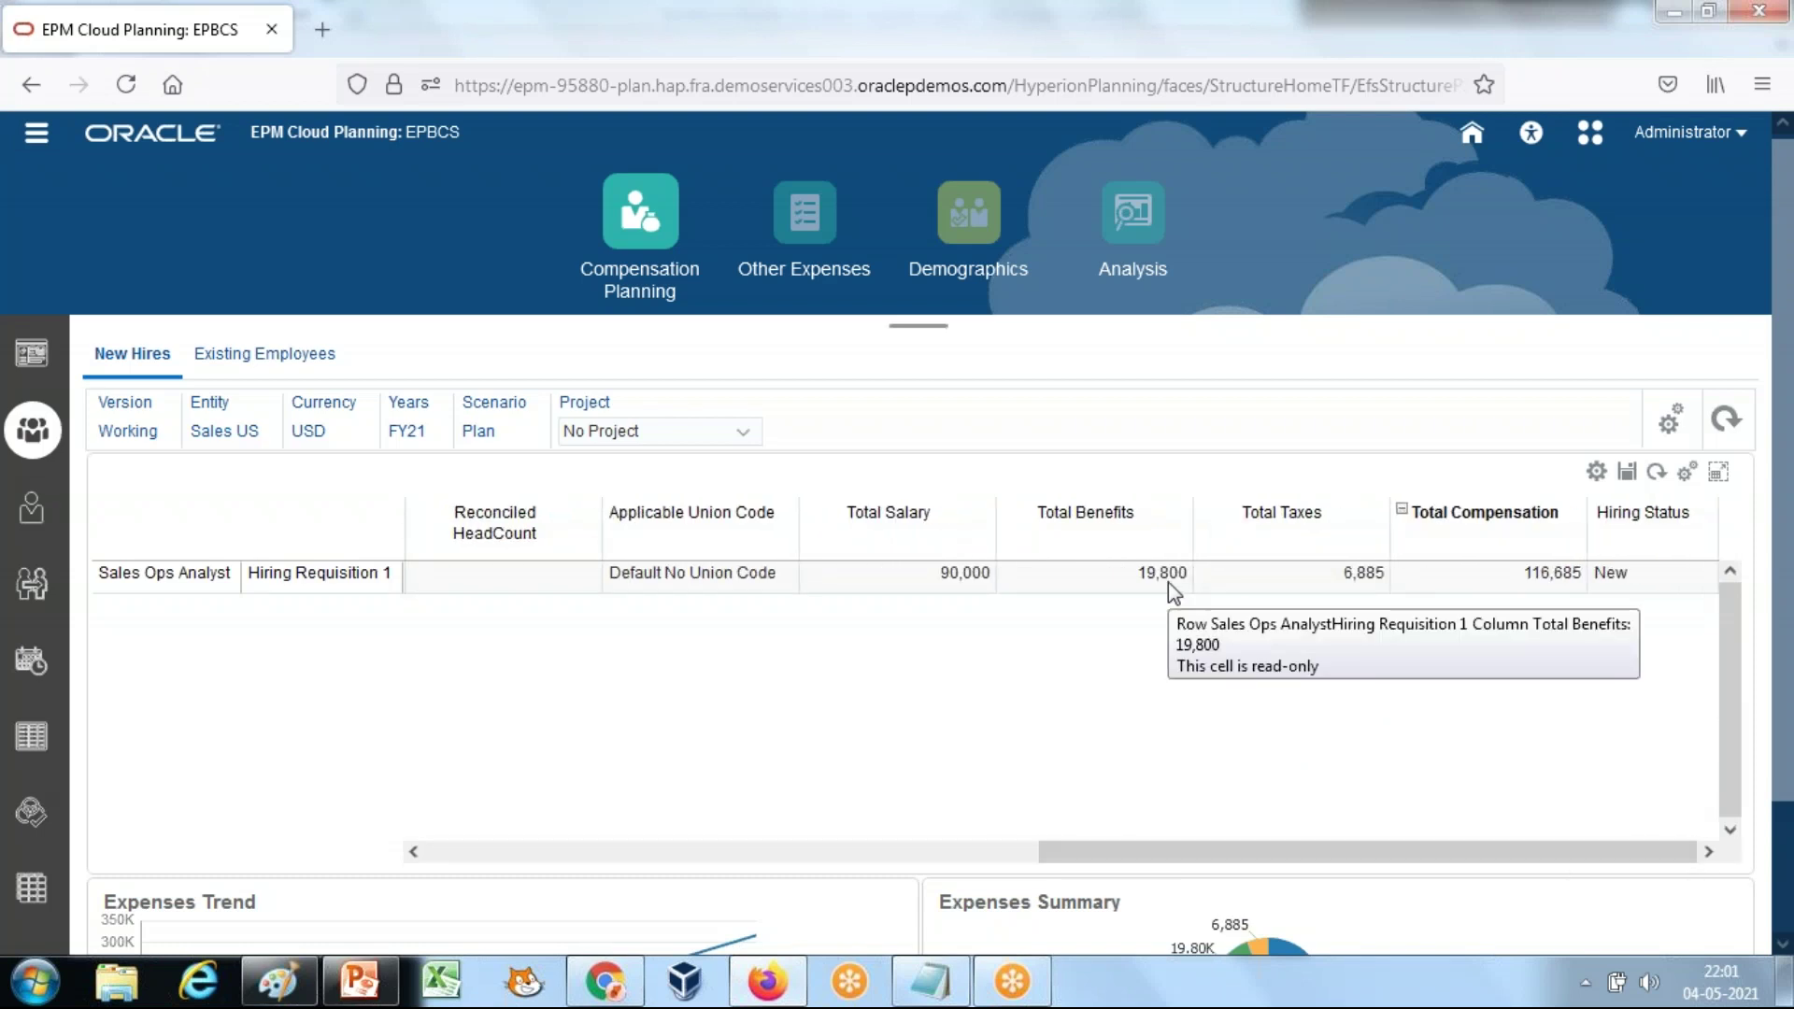
pyautogui.moveTo(1222, 852); pyautogui.dragTo(1134, 865)
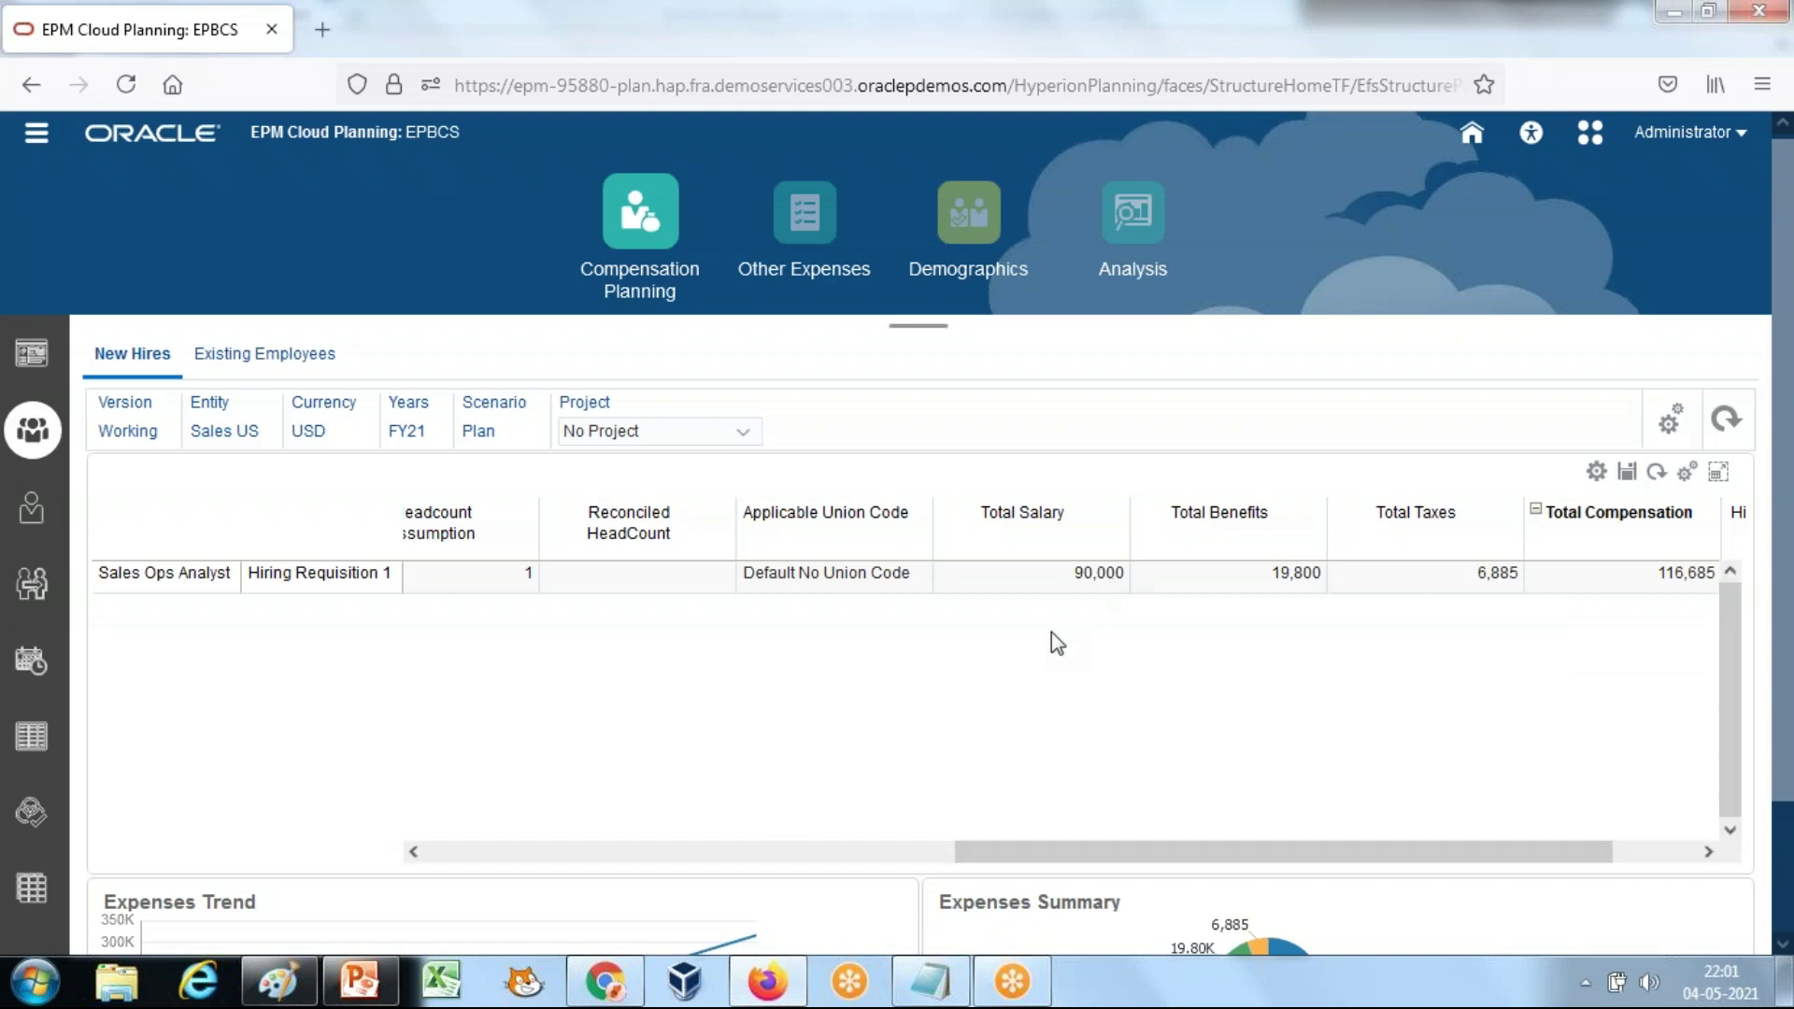
# Step: Switch to Paint and check the annual salary rate noted for Grade4 against the requisition
pyautogui.click(277, 981)
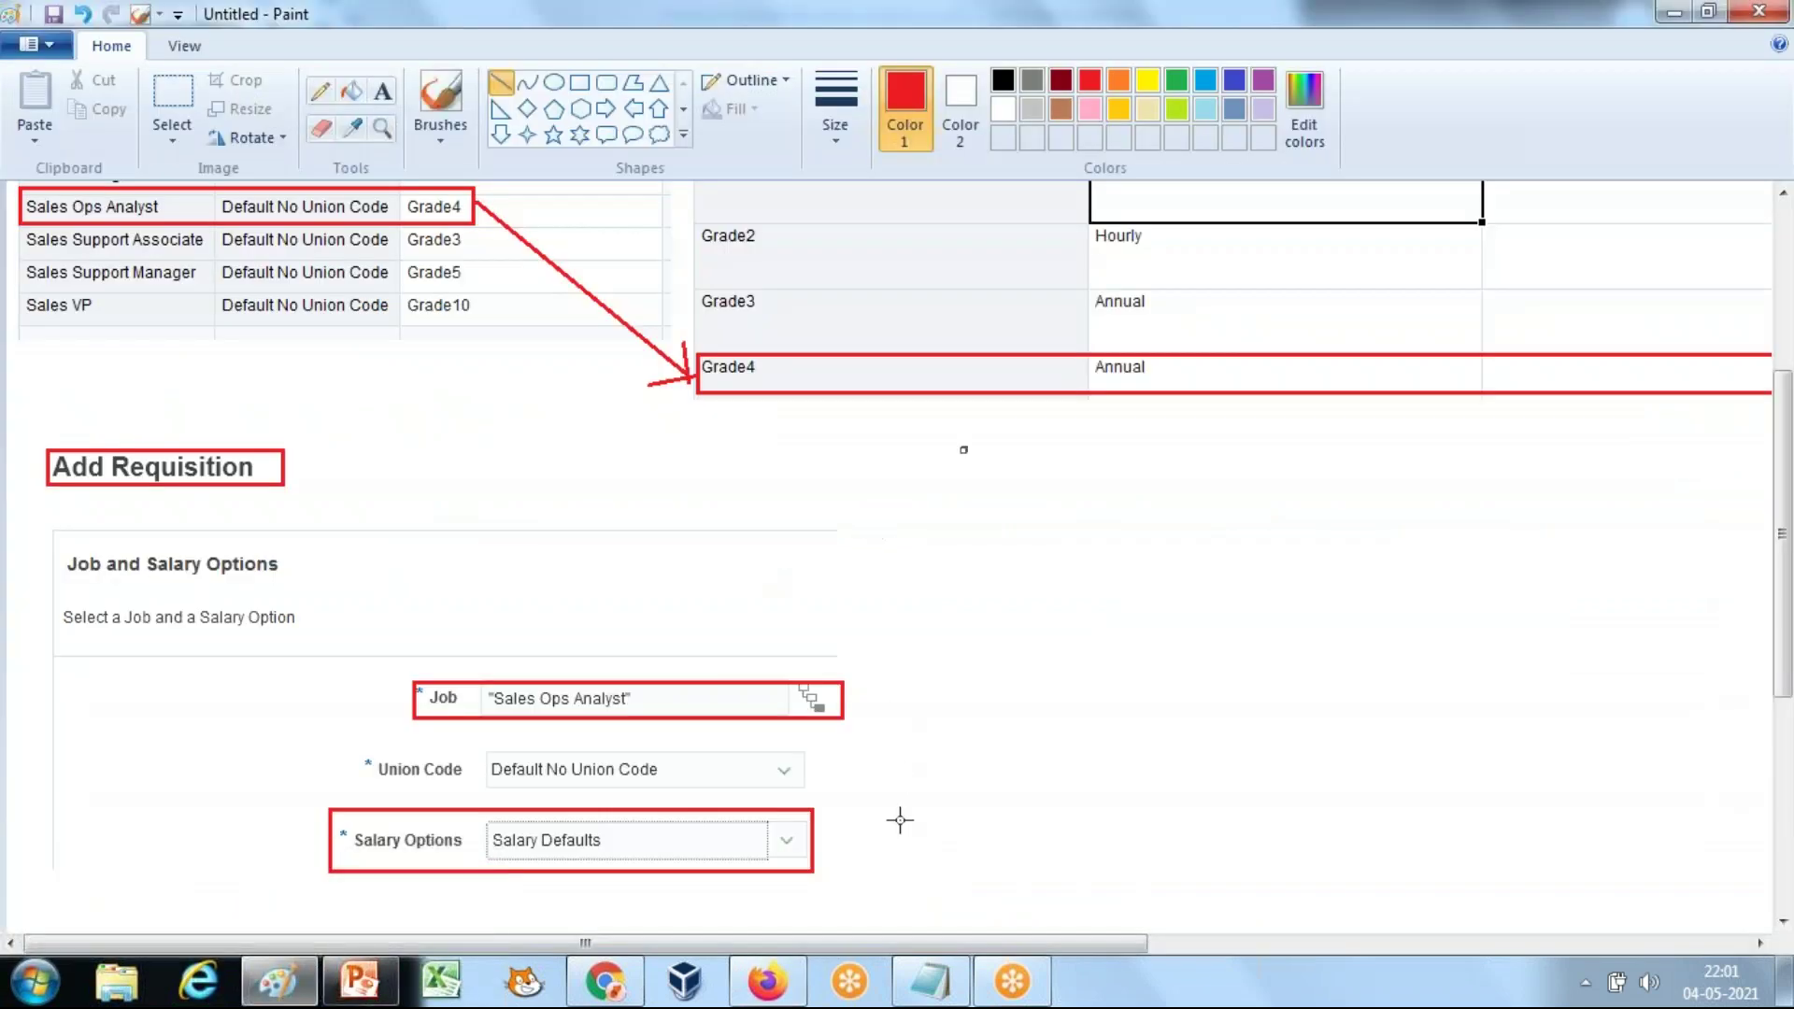
pyautogui.moveTo(898, 940); pyautogui.dragTo(1252, 942)
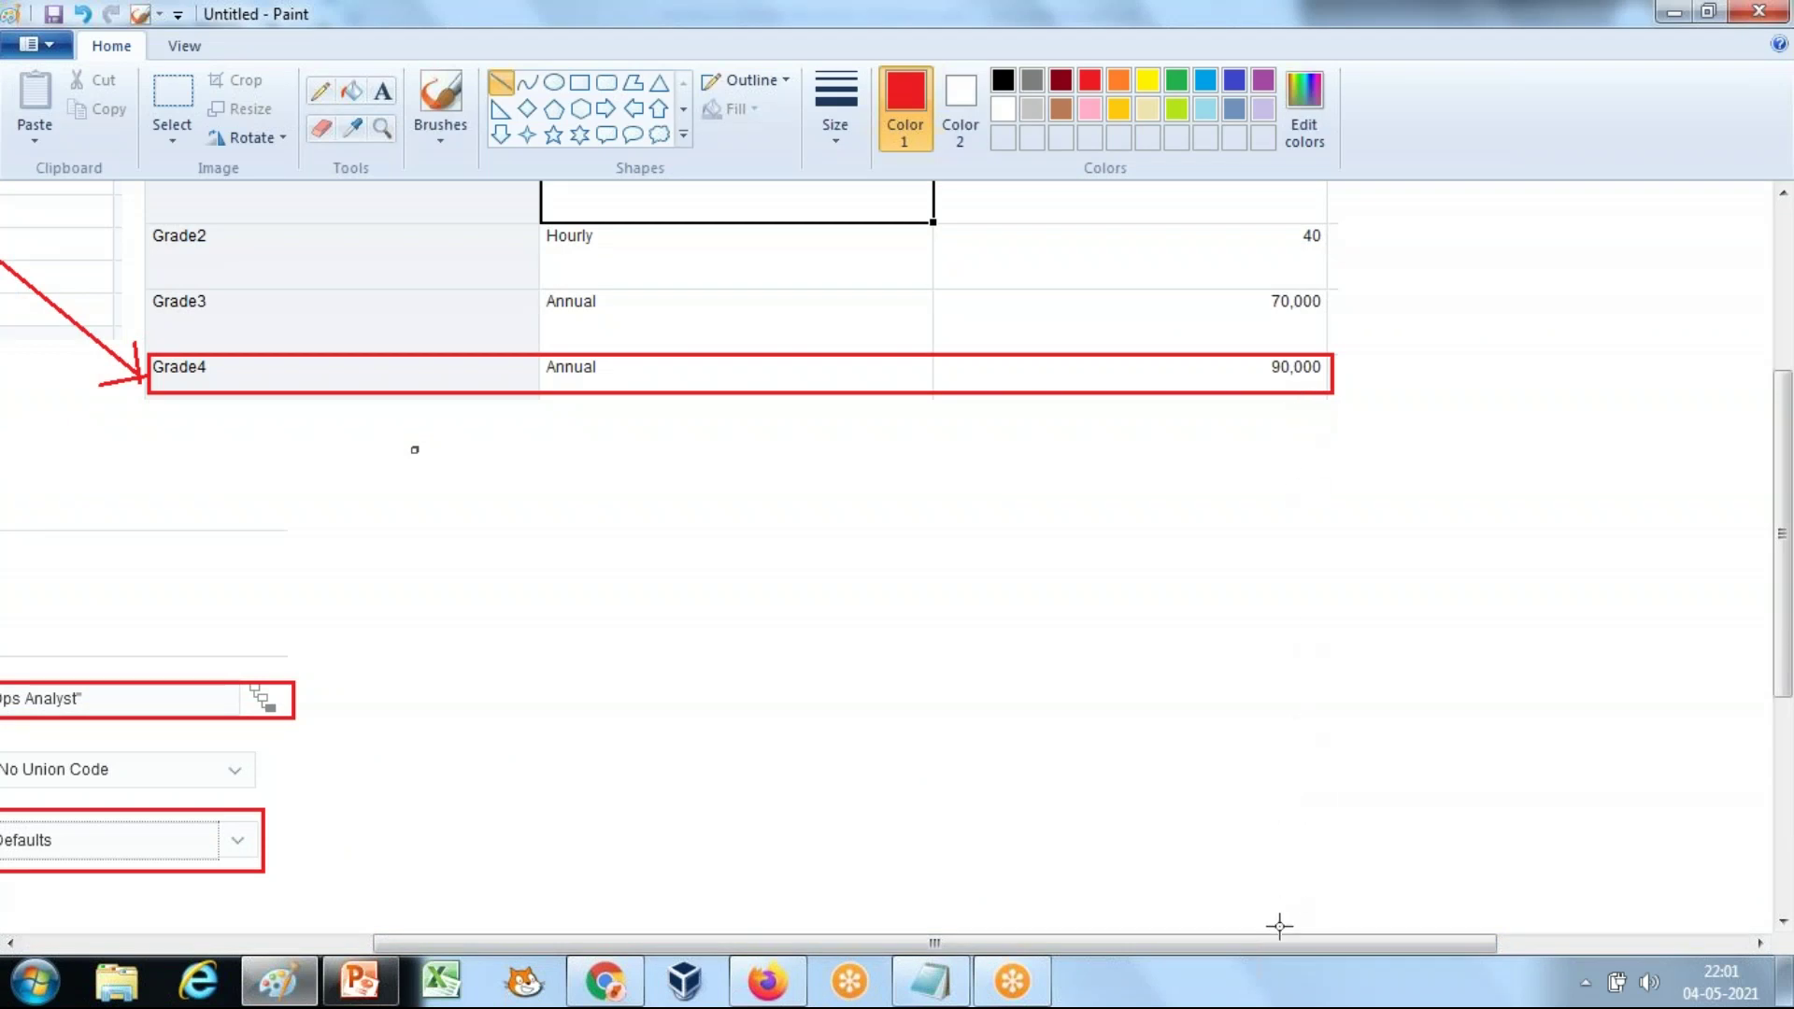
pyautogui.moveTo(1275, 942); pyautogui.dragTo(927, 942)
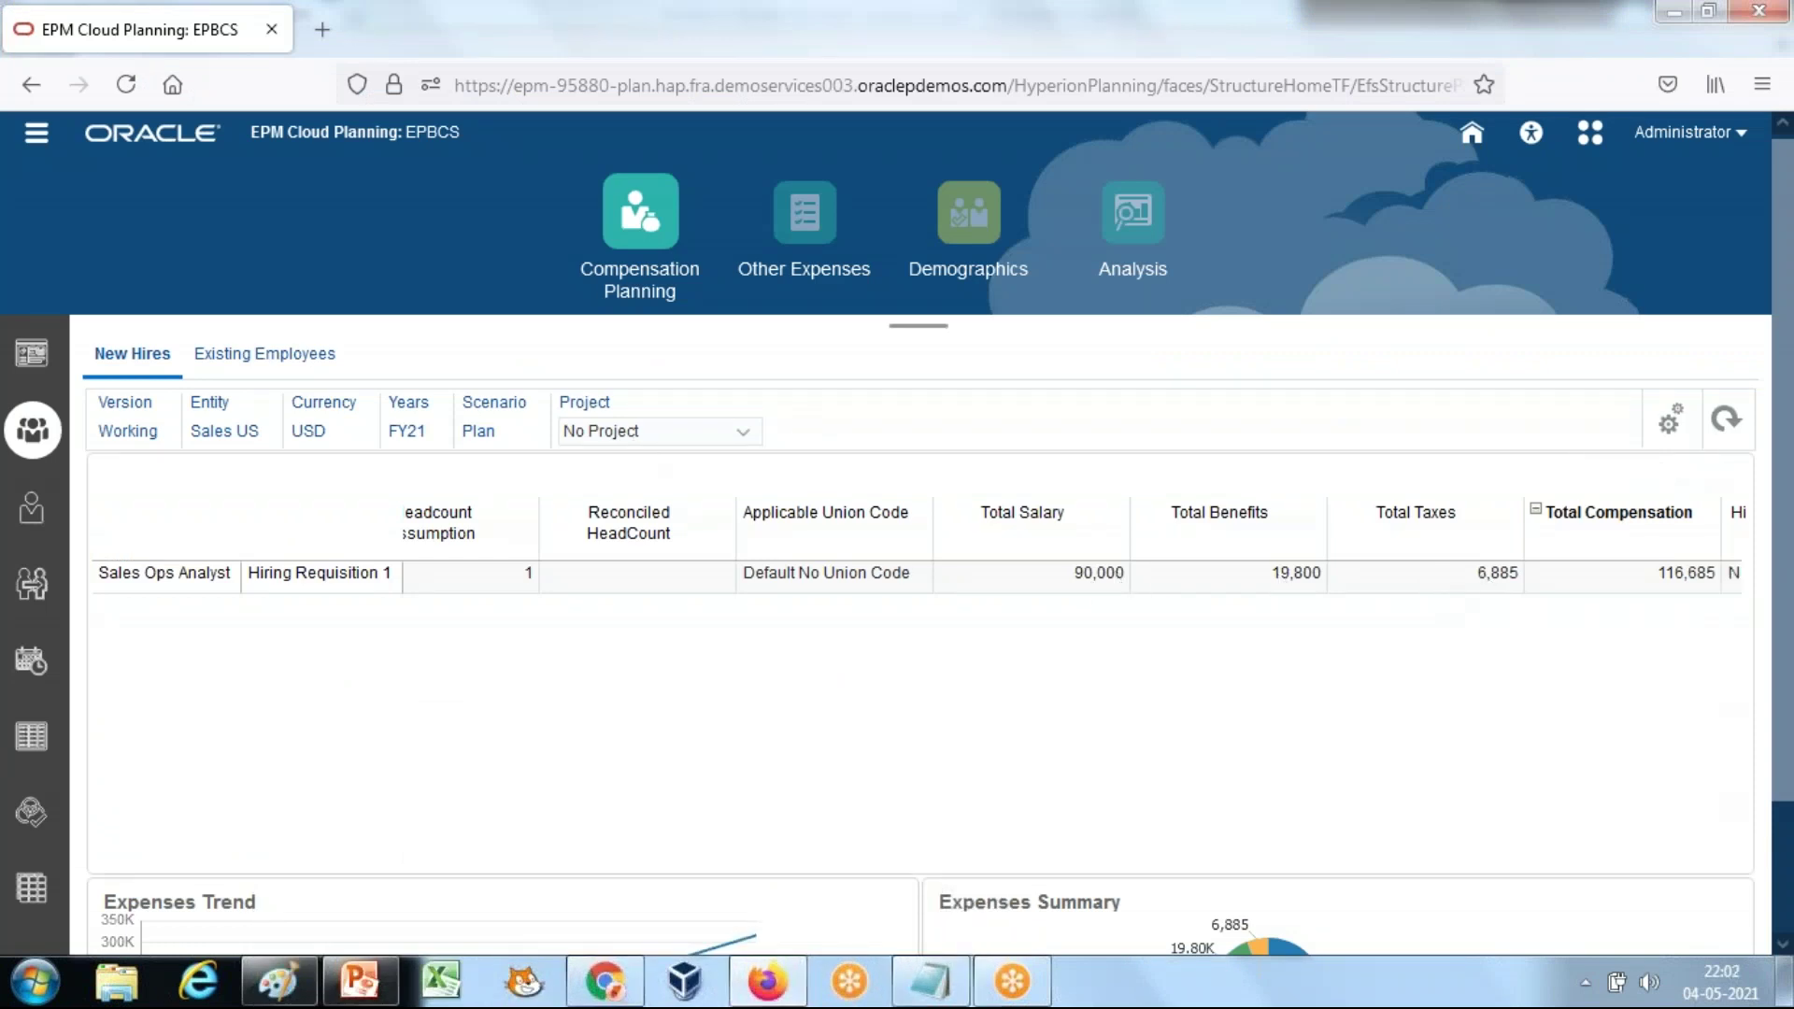
# Step: Open the Employee Details form in EPM Cloud Planning and show it for Hiring Requisition 1
pyautogui.click(31, 514)
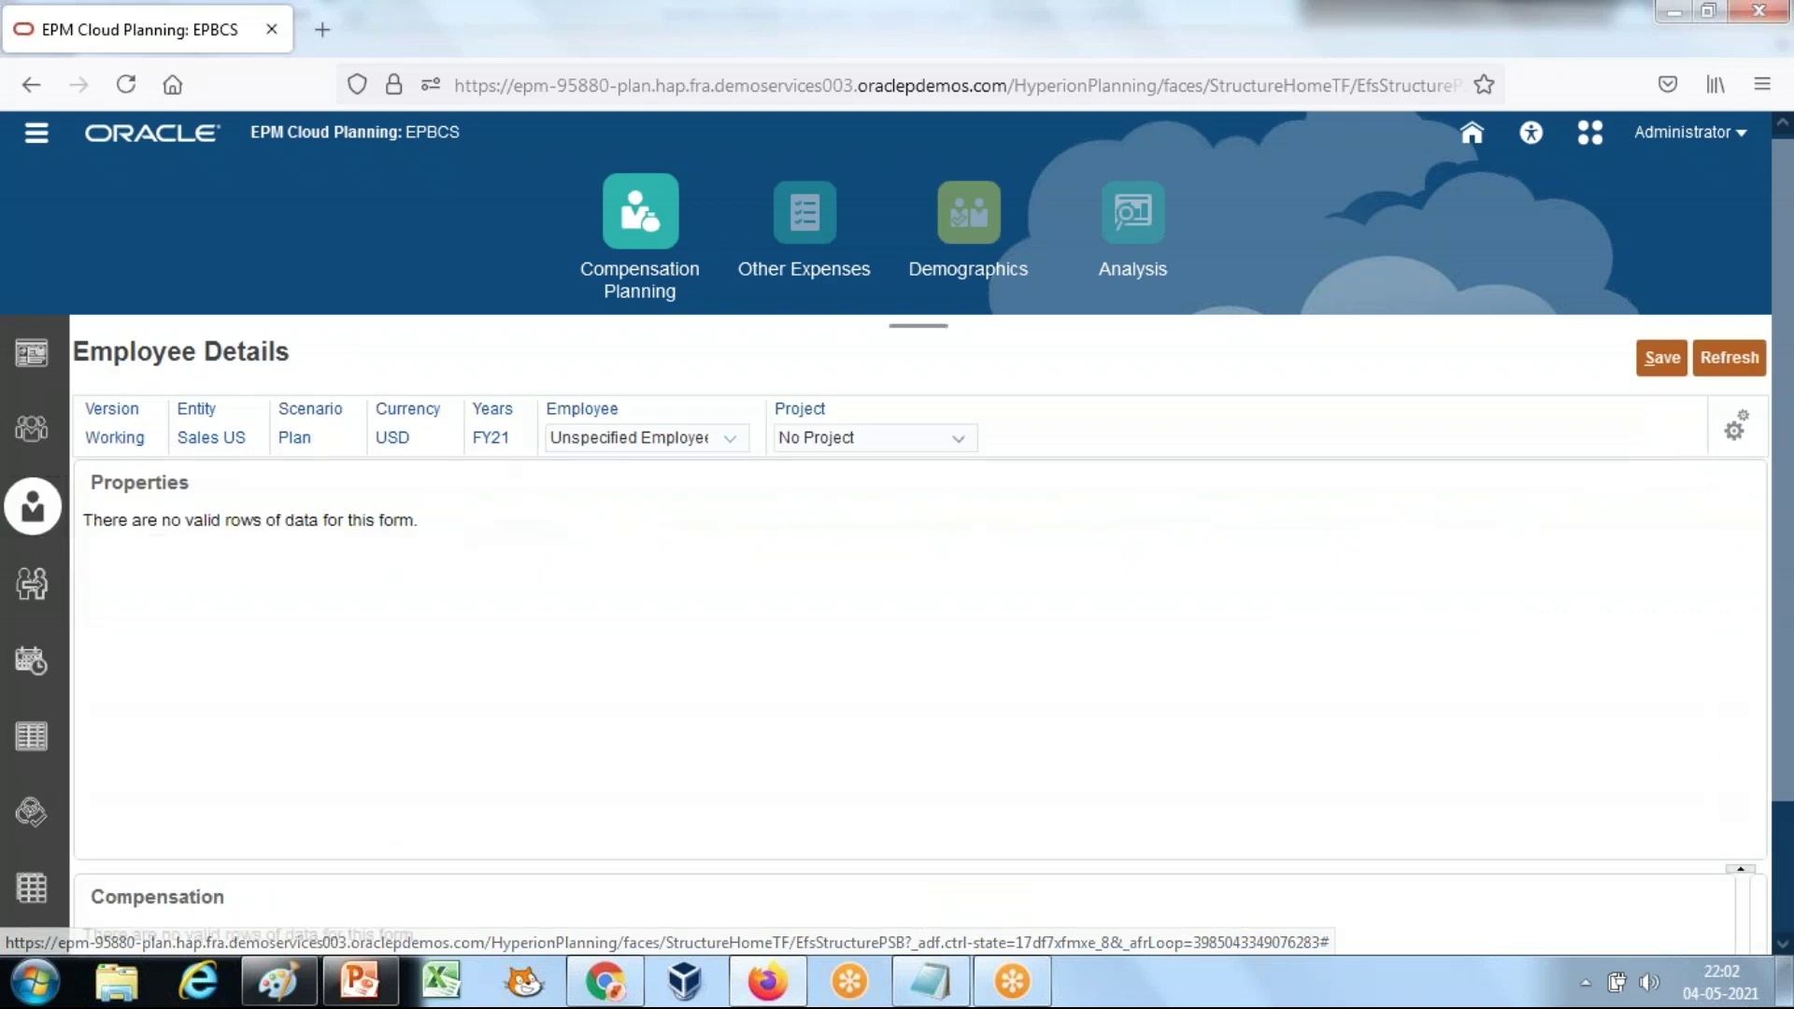
pyautogui.click(733, 437)
pyautogui.scroll(-4, 688, 548)
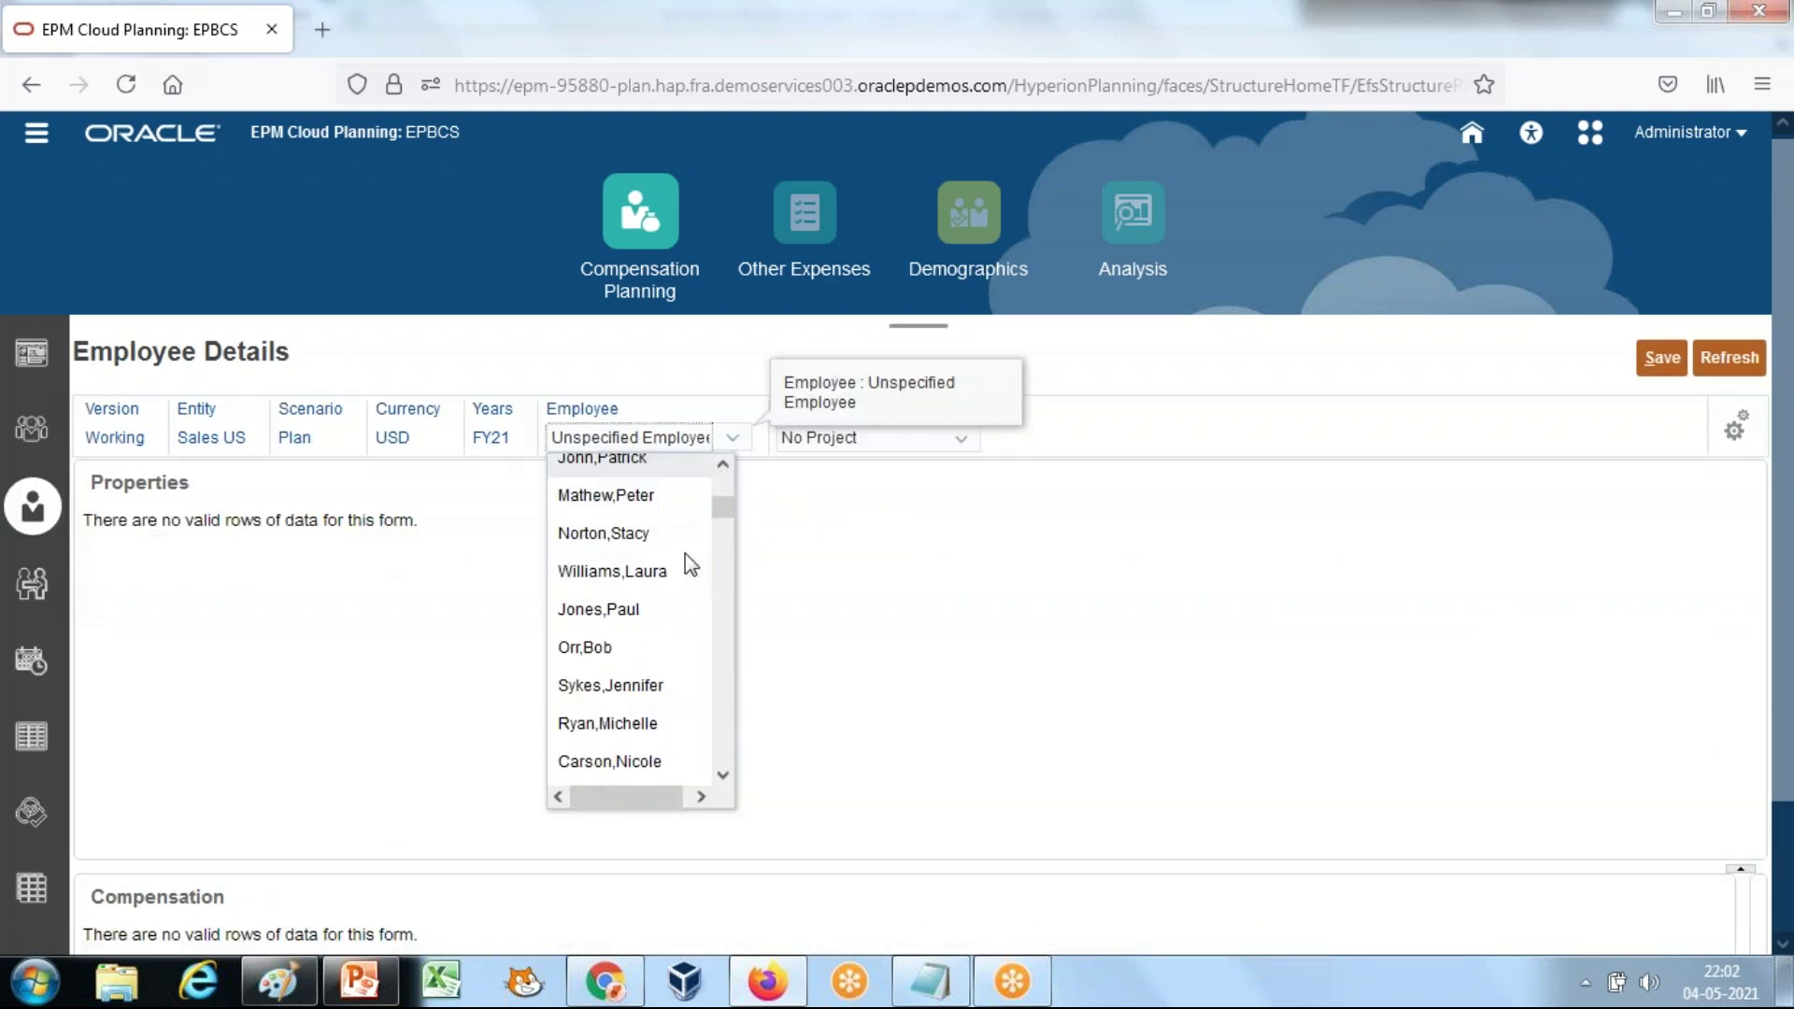
pyautogui.scroll(-5, 679, 572)
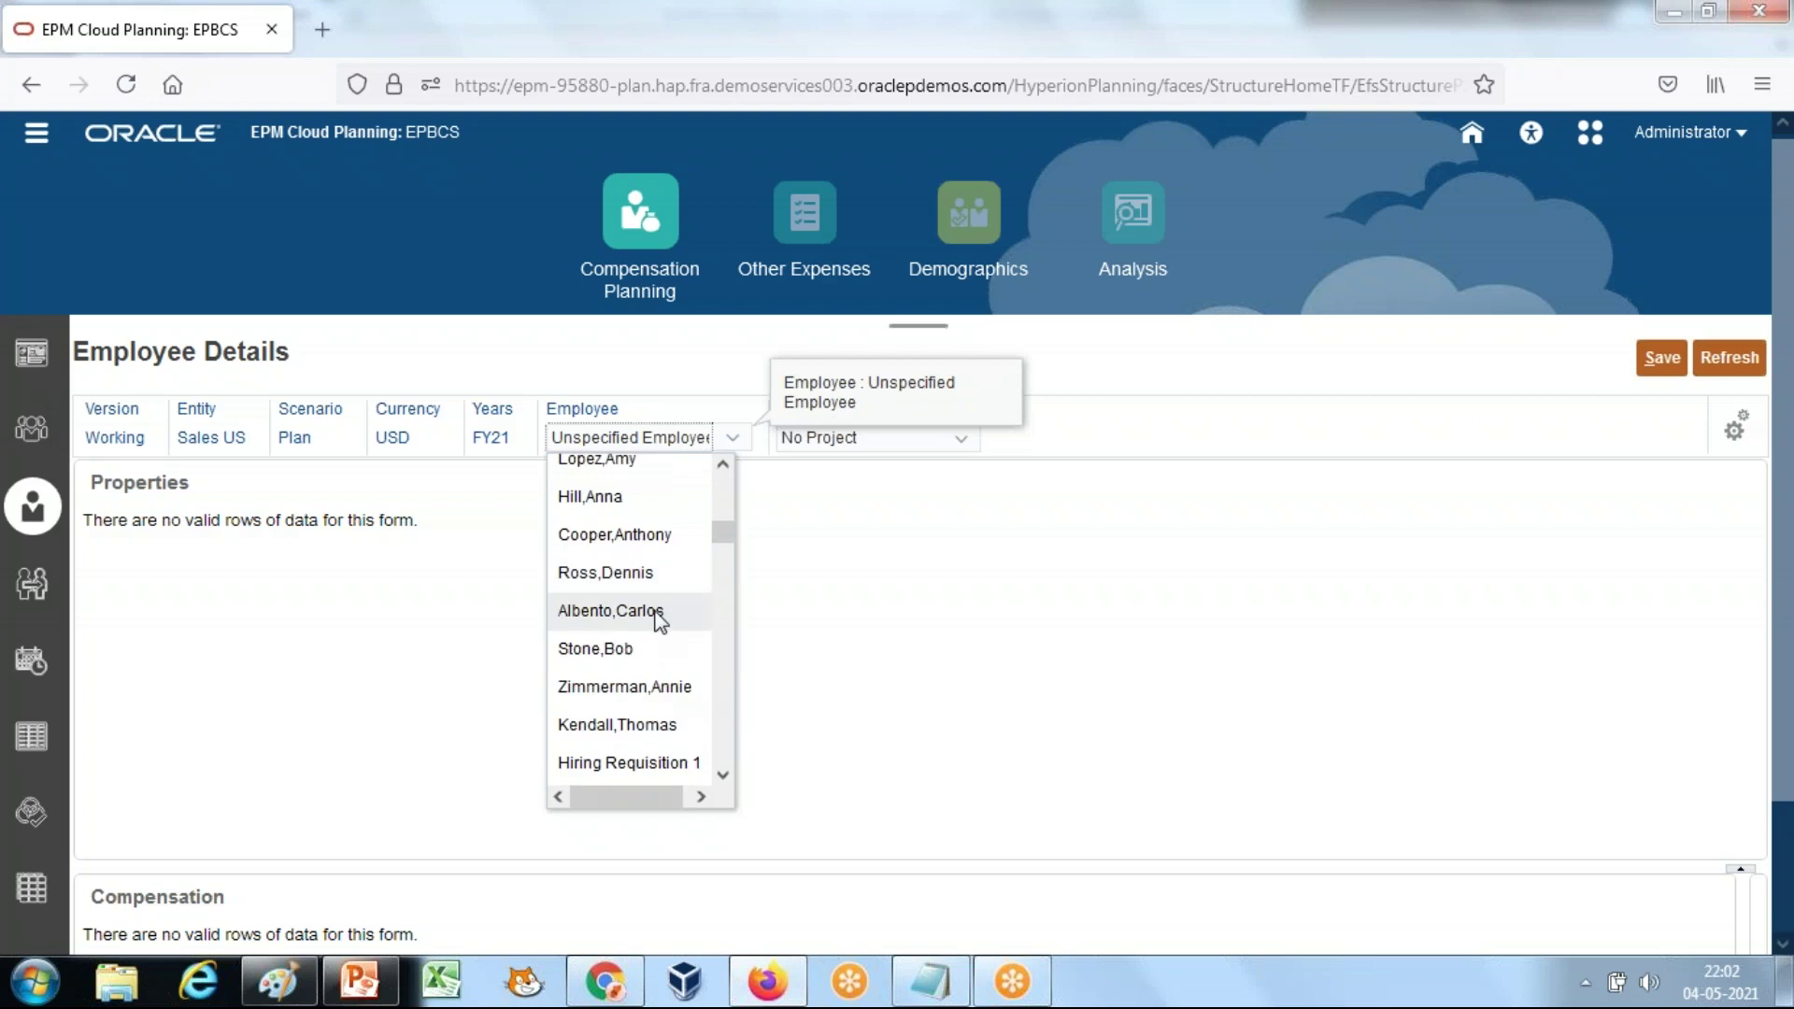
pyautogui.click(653, 650)
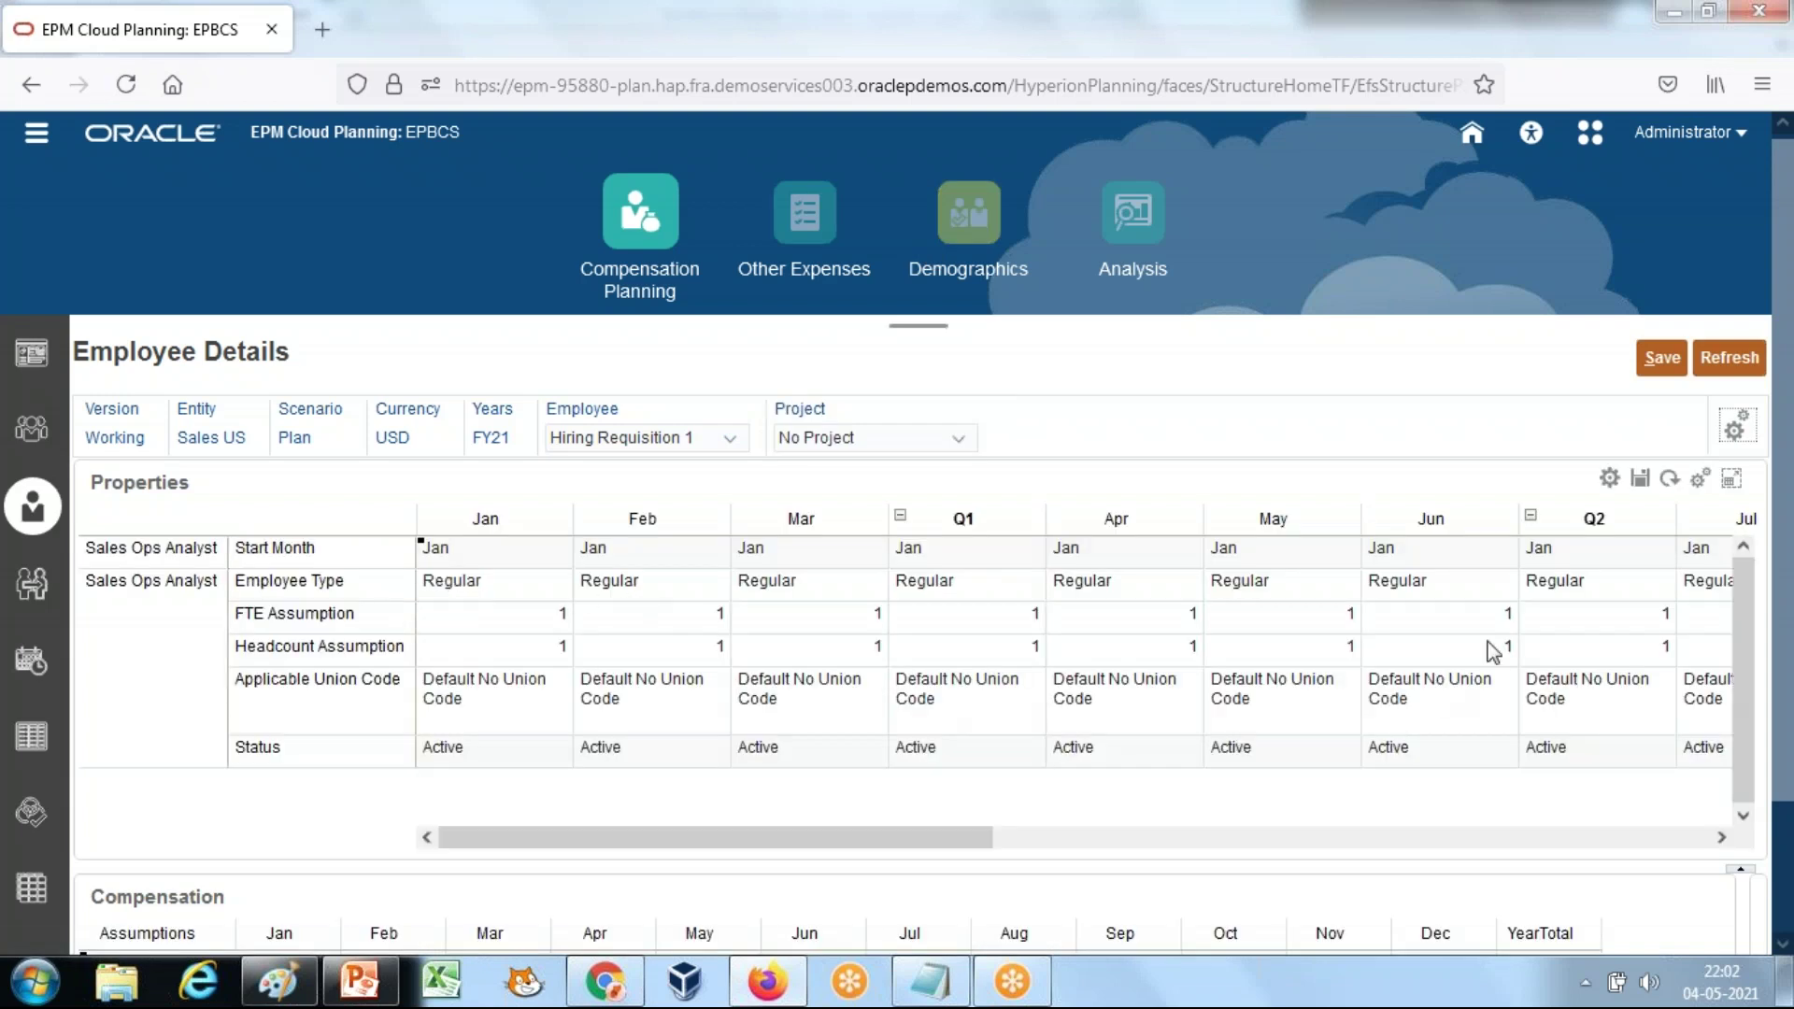
# Step: Bring the Education Assistance row of the Compensation grid into view and widen the Assumptions column to fit its names
pyautogui.scroll(-2, 879, 897)
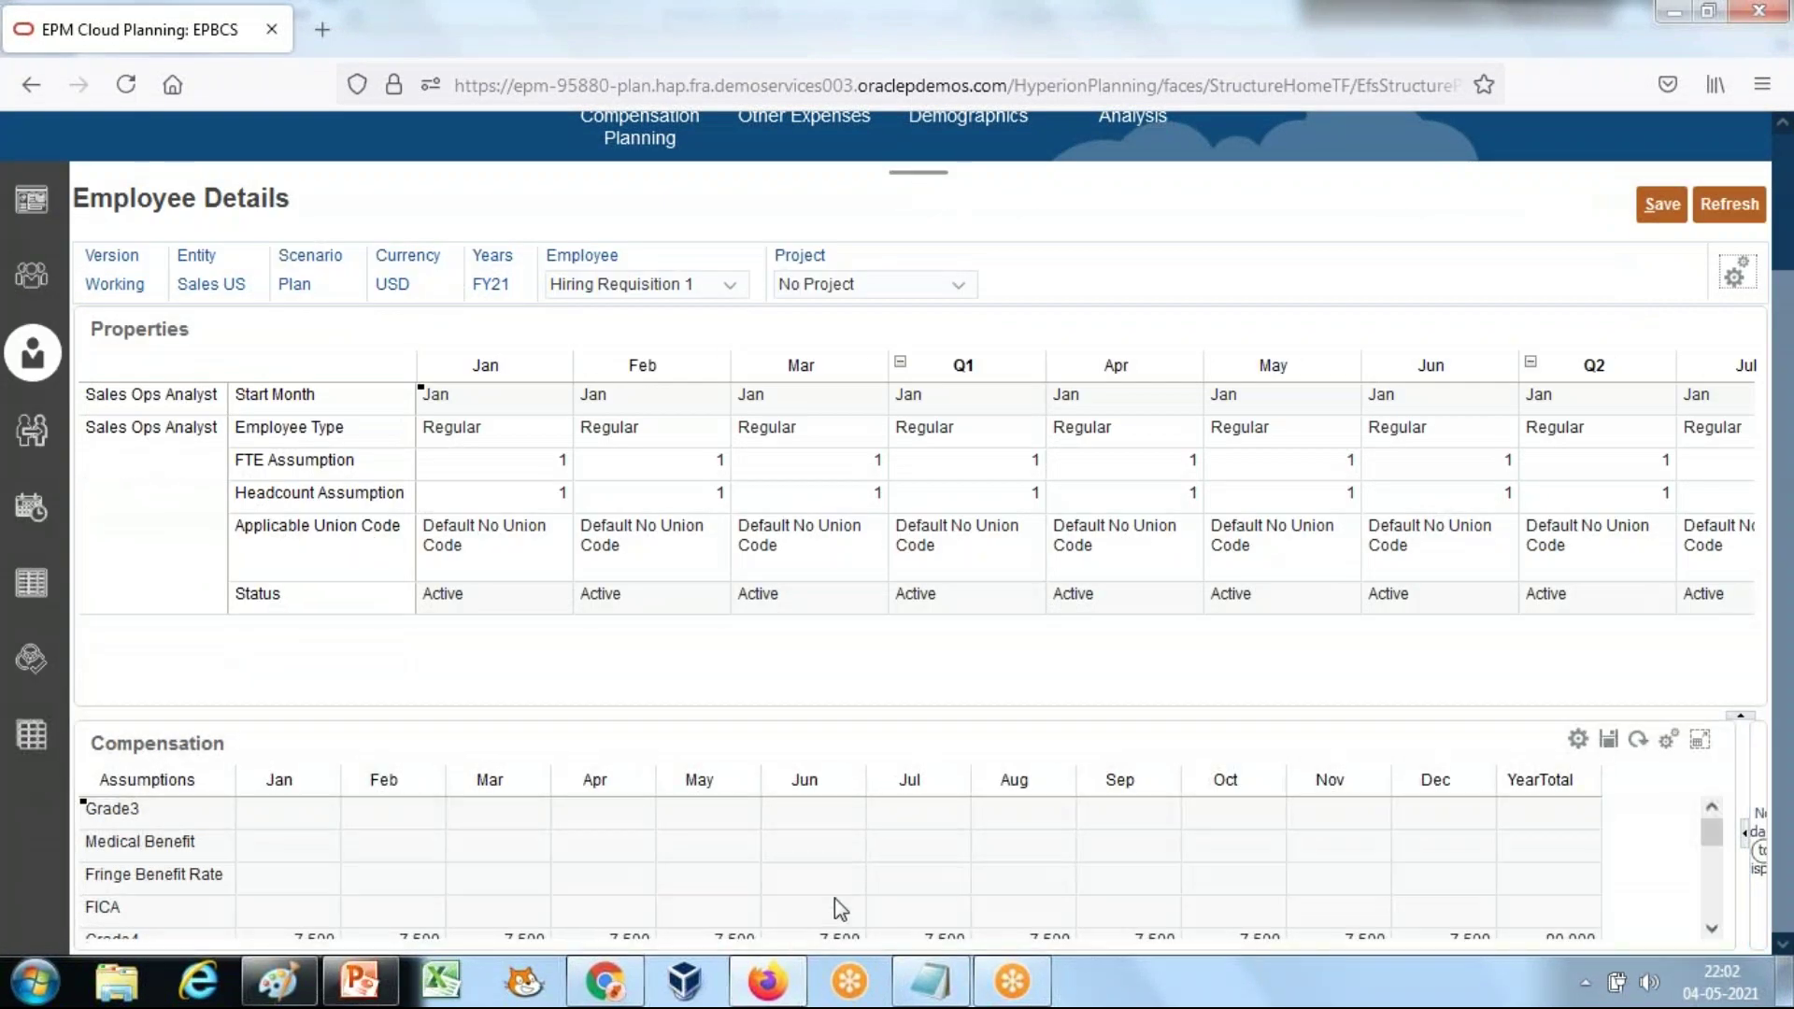
pyautogui.scroll(-2, 785, 901)
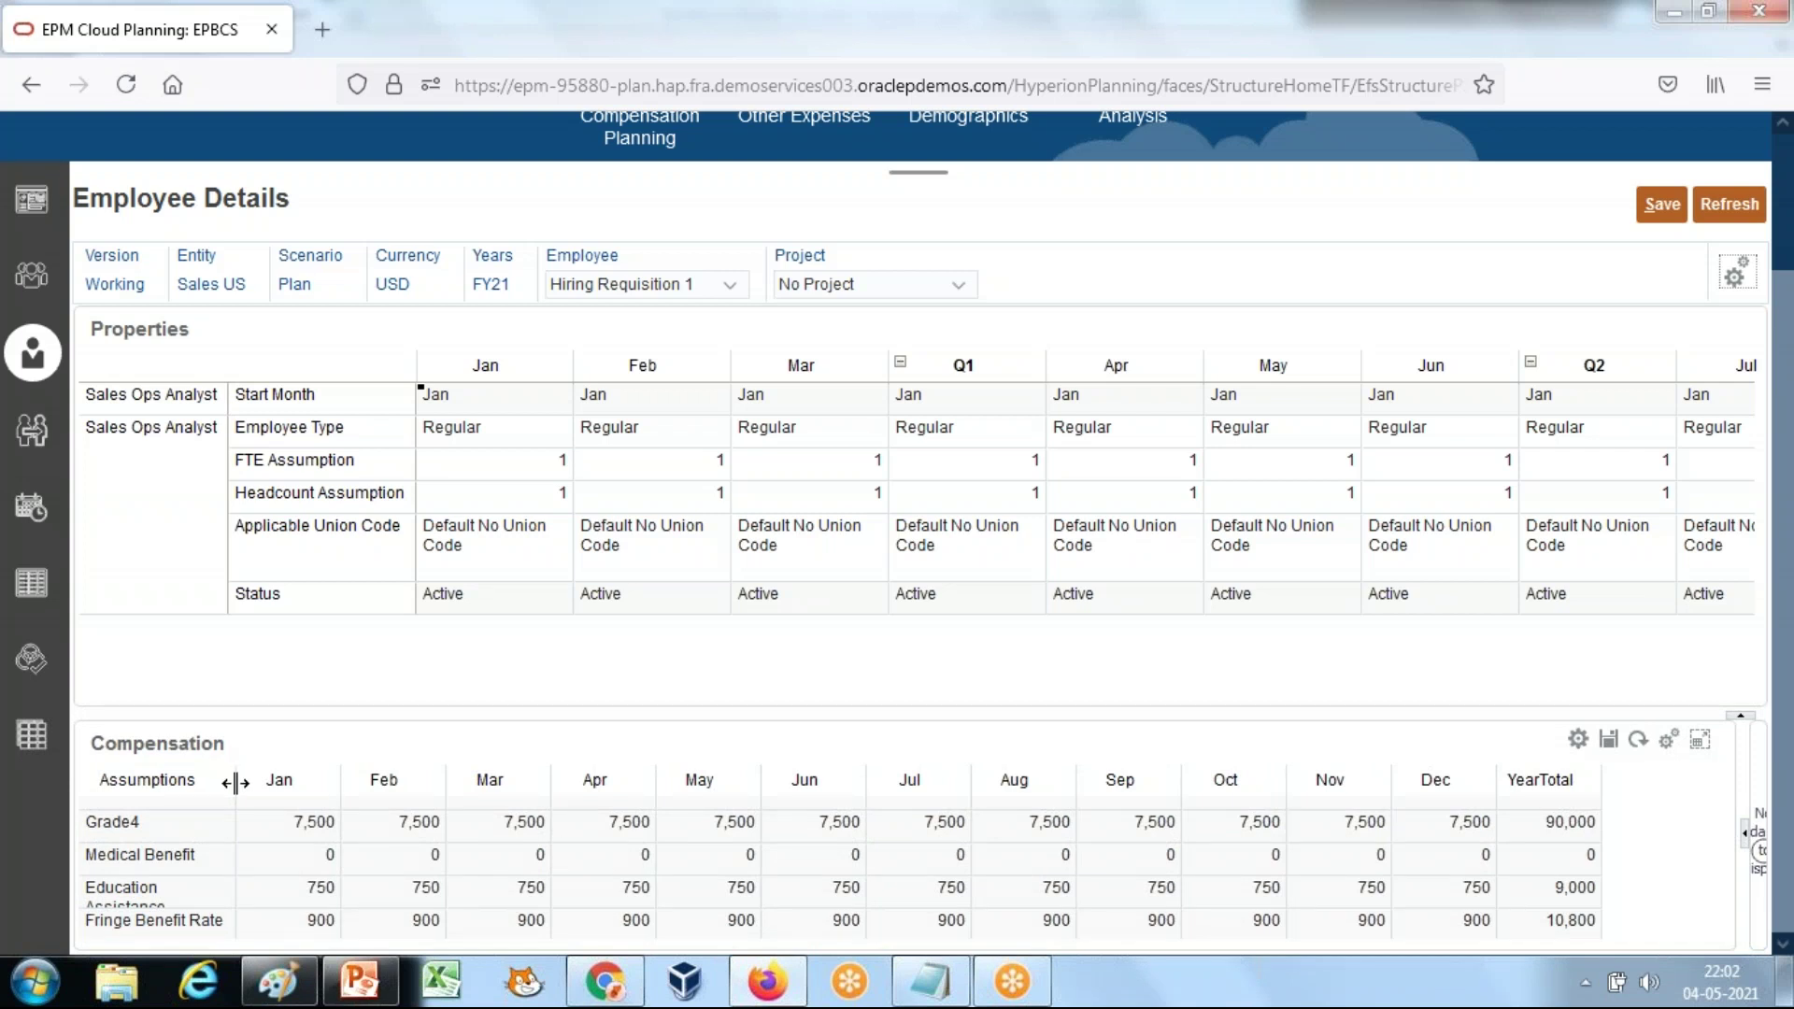
pyautogui.moveTo(234, 782); pyautogui.dragTo(282, 785)
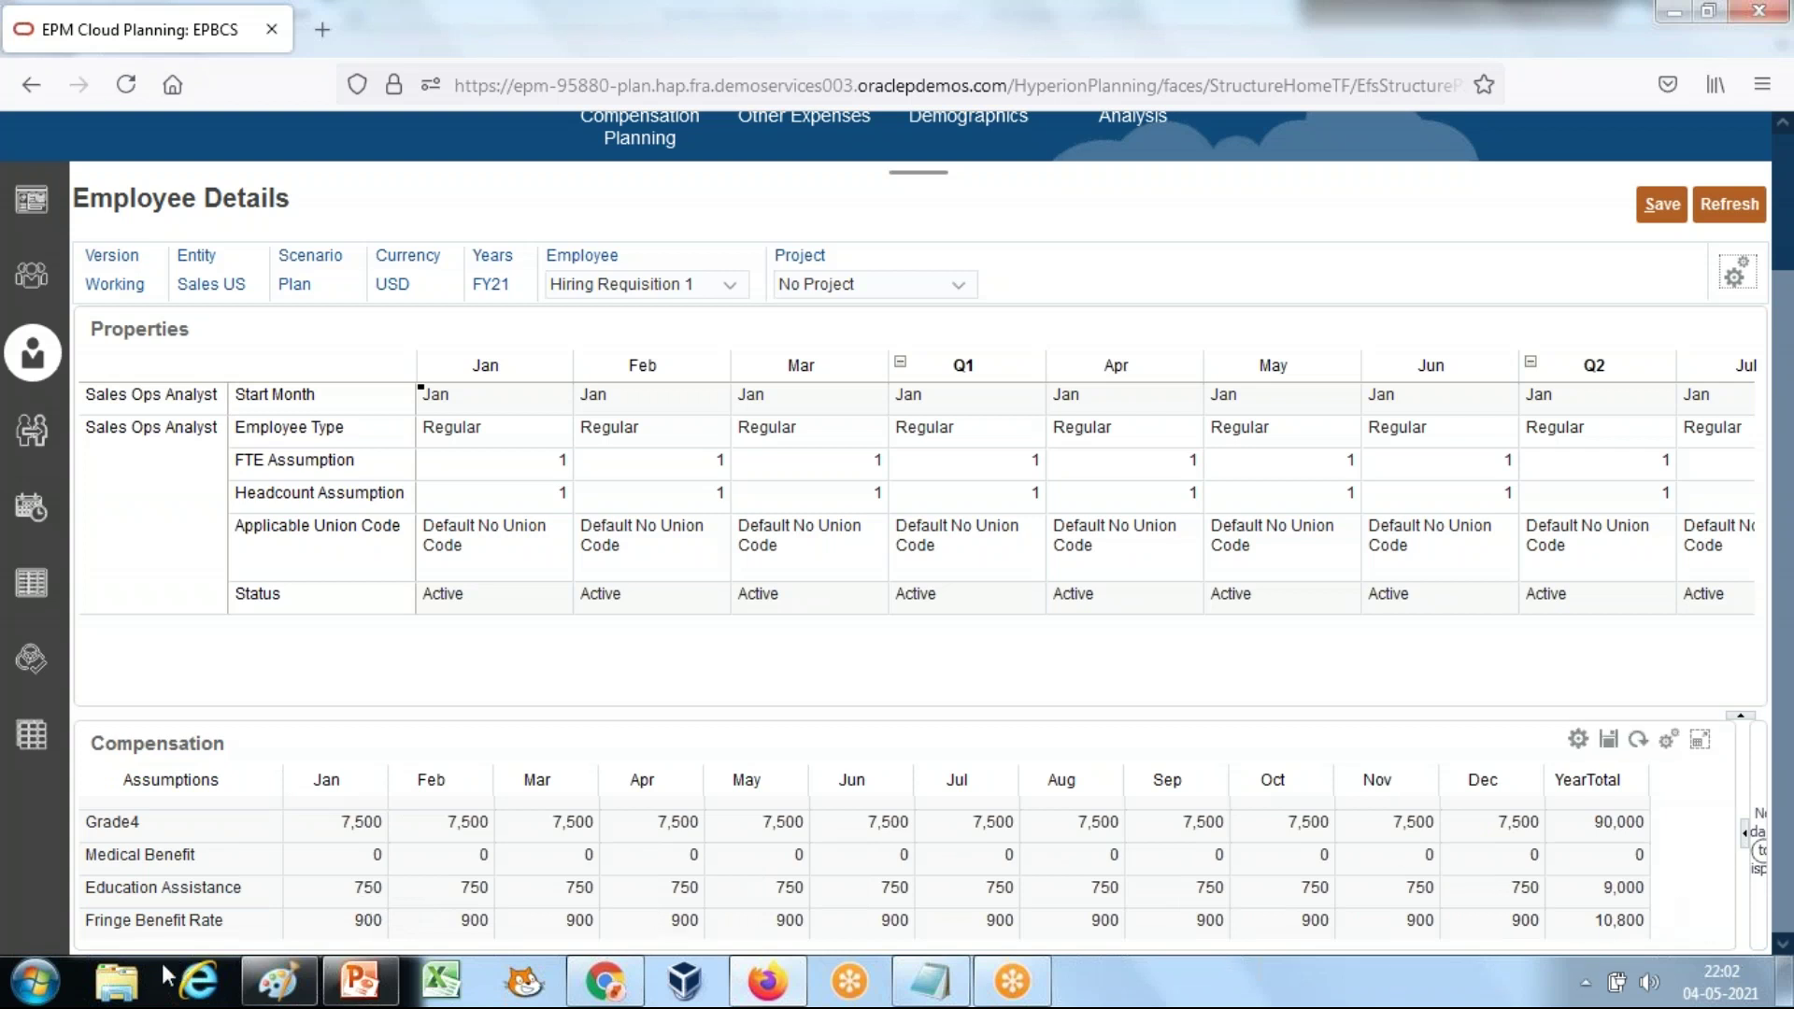
# Step: Switch to Paint, paste the captured Employee Details screenshot and reposition it so the Compensation grid is visible
pyautogui.click(281, 981)
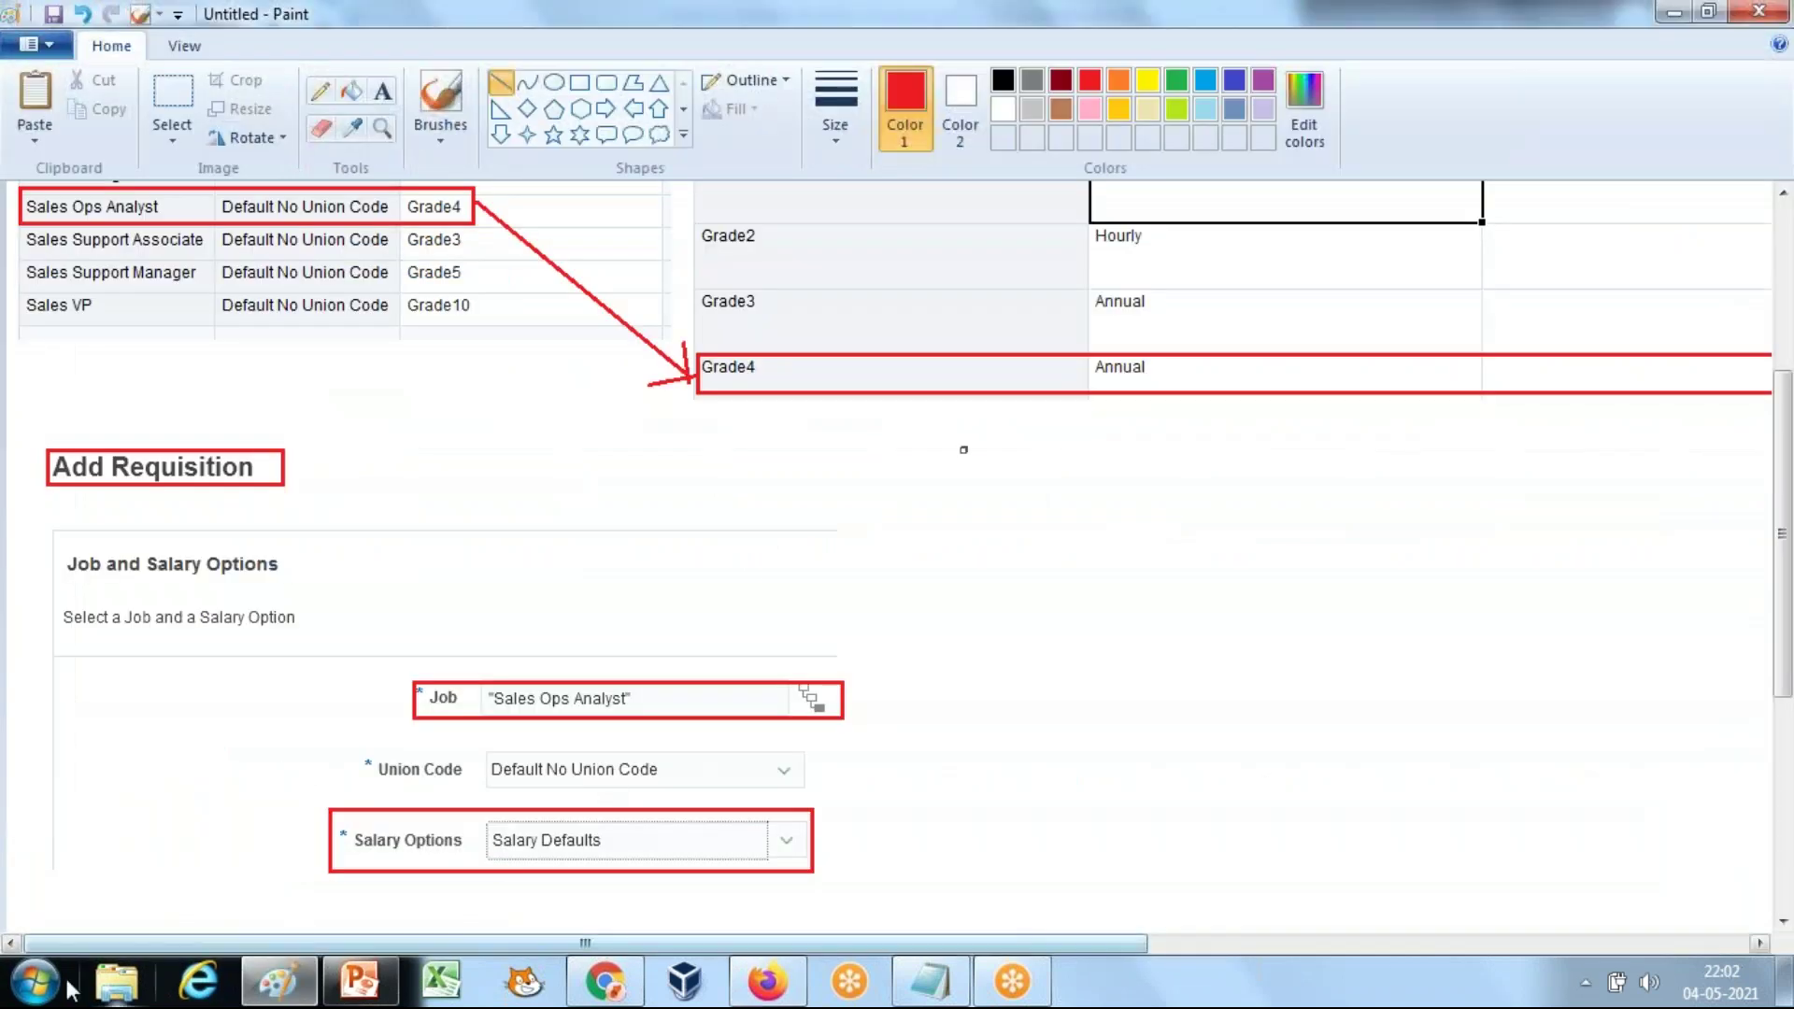
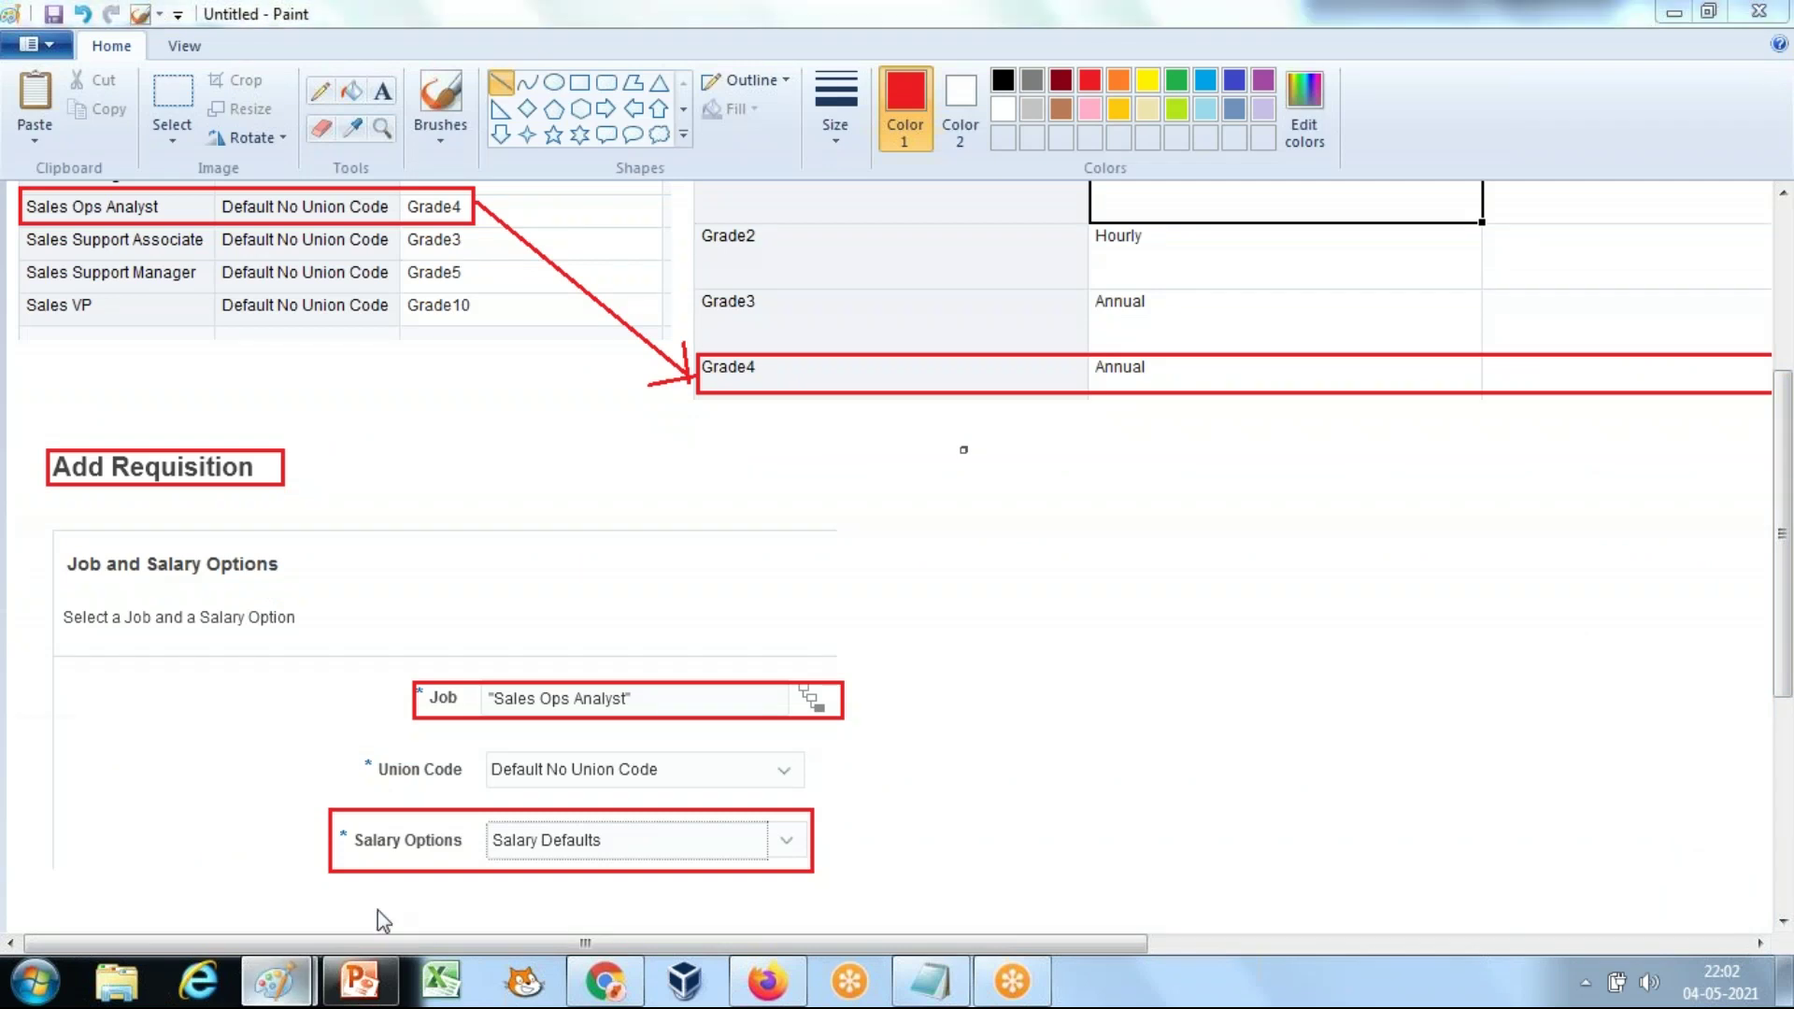
pyautogui.hotkey('ctrl', 'v')
pyautogui.scroll(5, 619, 805)
pyautogui.moveTo(619, 805); pyautogui.dragTo(637, 384)
# Step: Select the Compensation grid in the pasted screenshot and cut it out
pyautogui.click(172, 103)
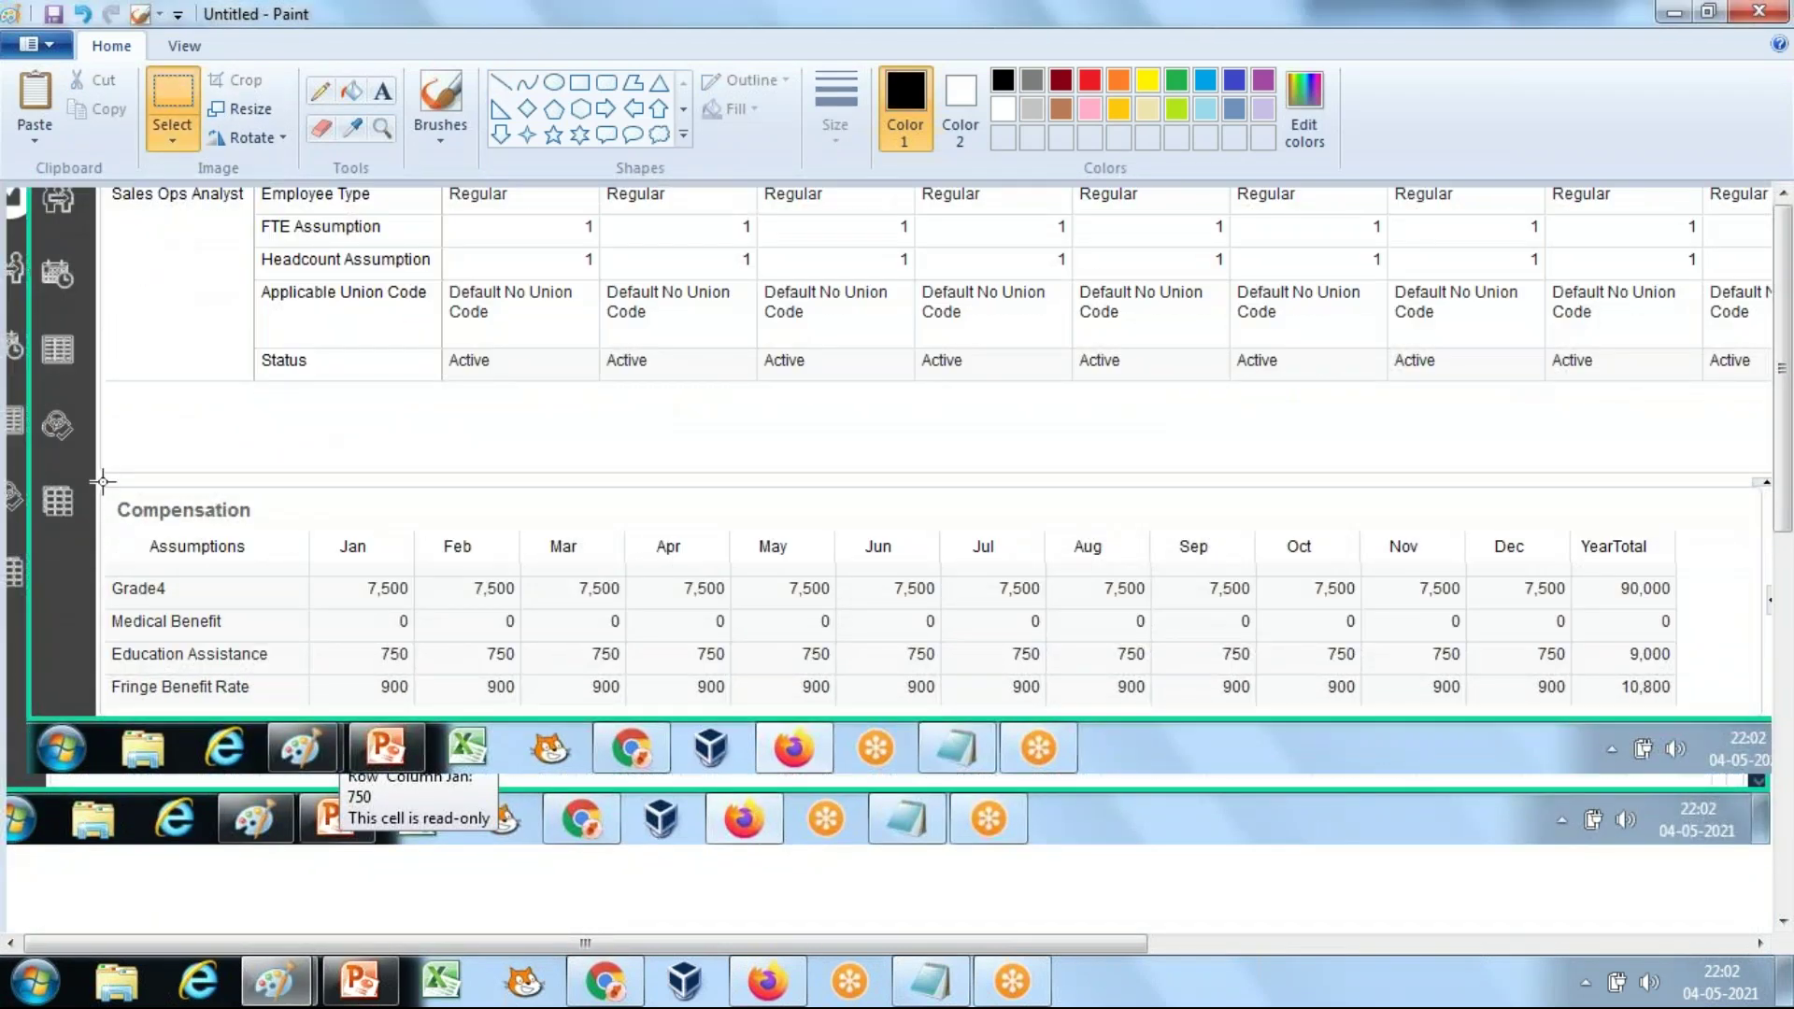
pyautogui.moveTo(101, 490); pyautogui.dragTo(1680, 707)
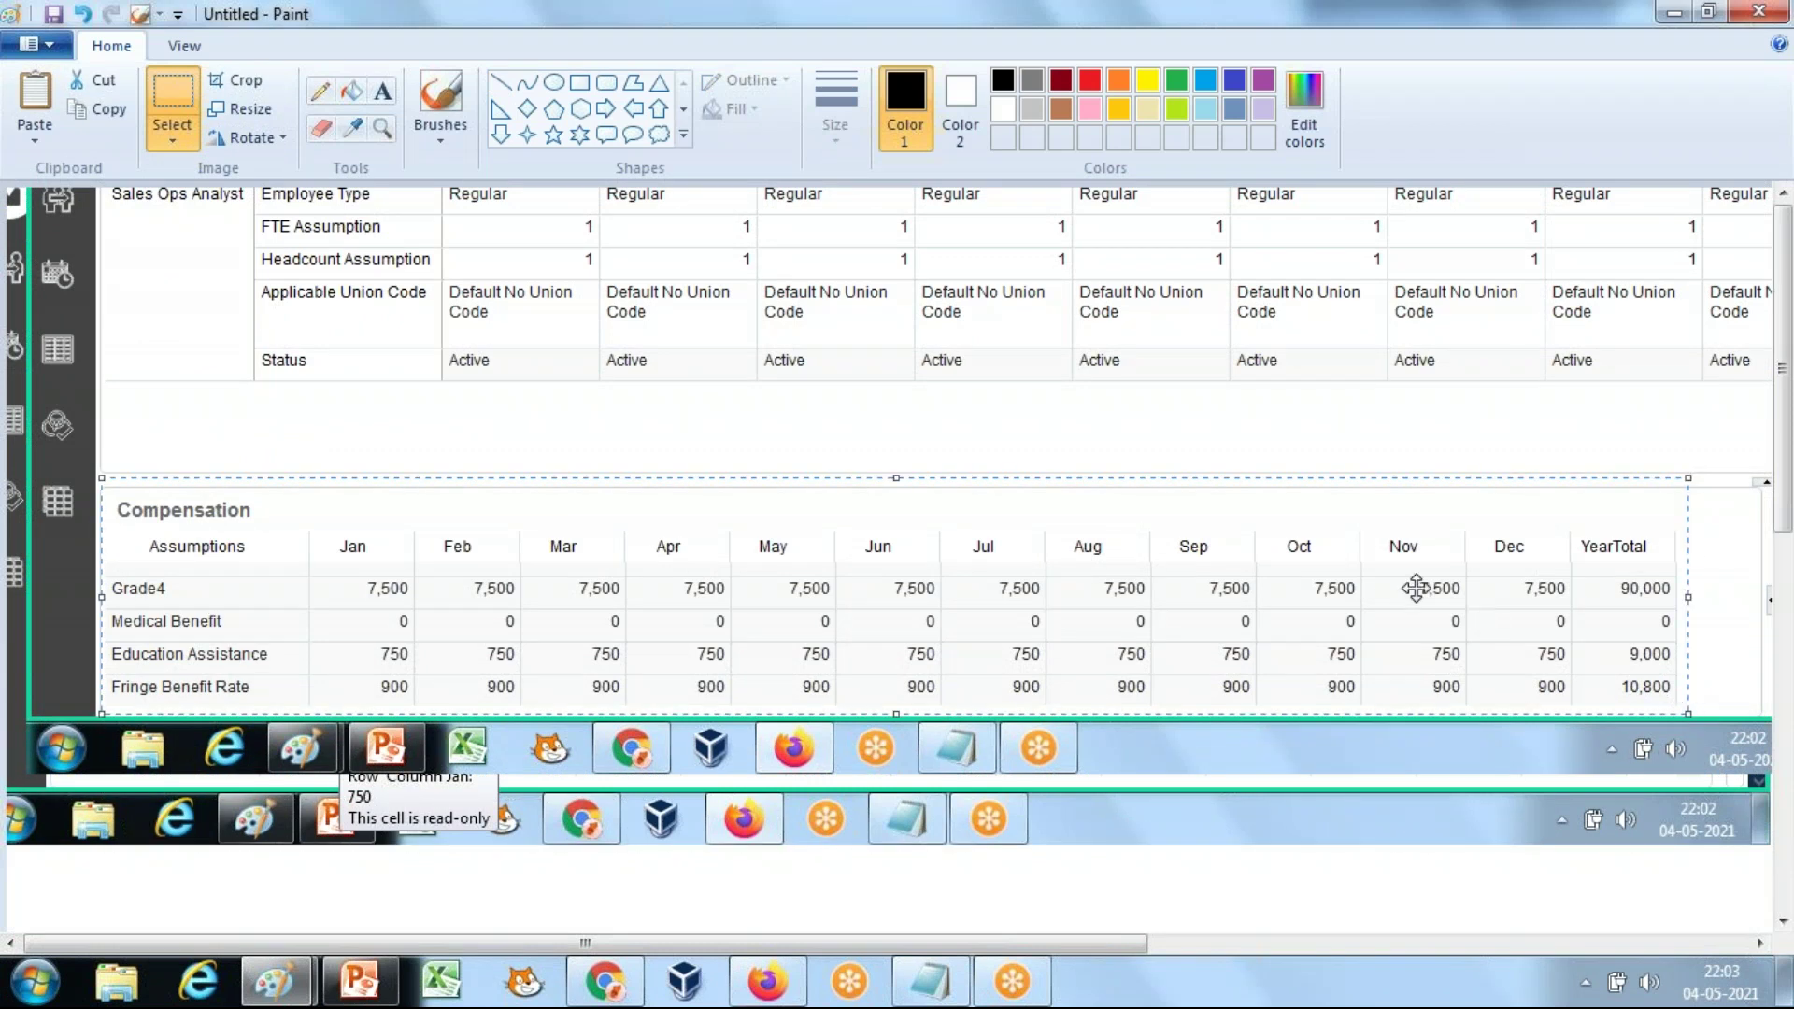
pyautogui.rightClick(1475, 605)
pyautogui.click(1505, 603)
# Step: Start a new picture without saving the old one and paste the Compensation grid into it
pyautogui.hotkey('ctrl', 'n')
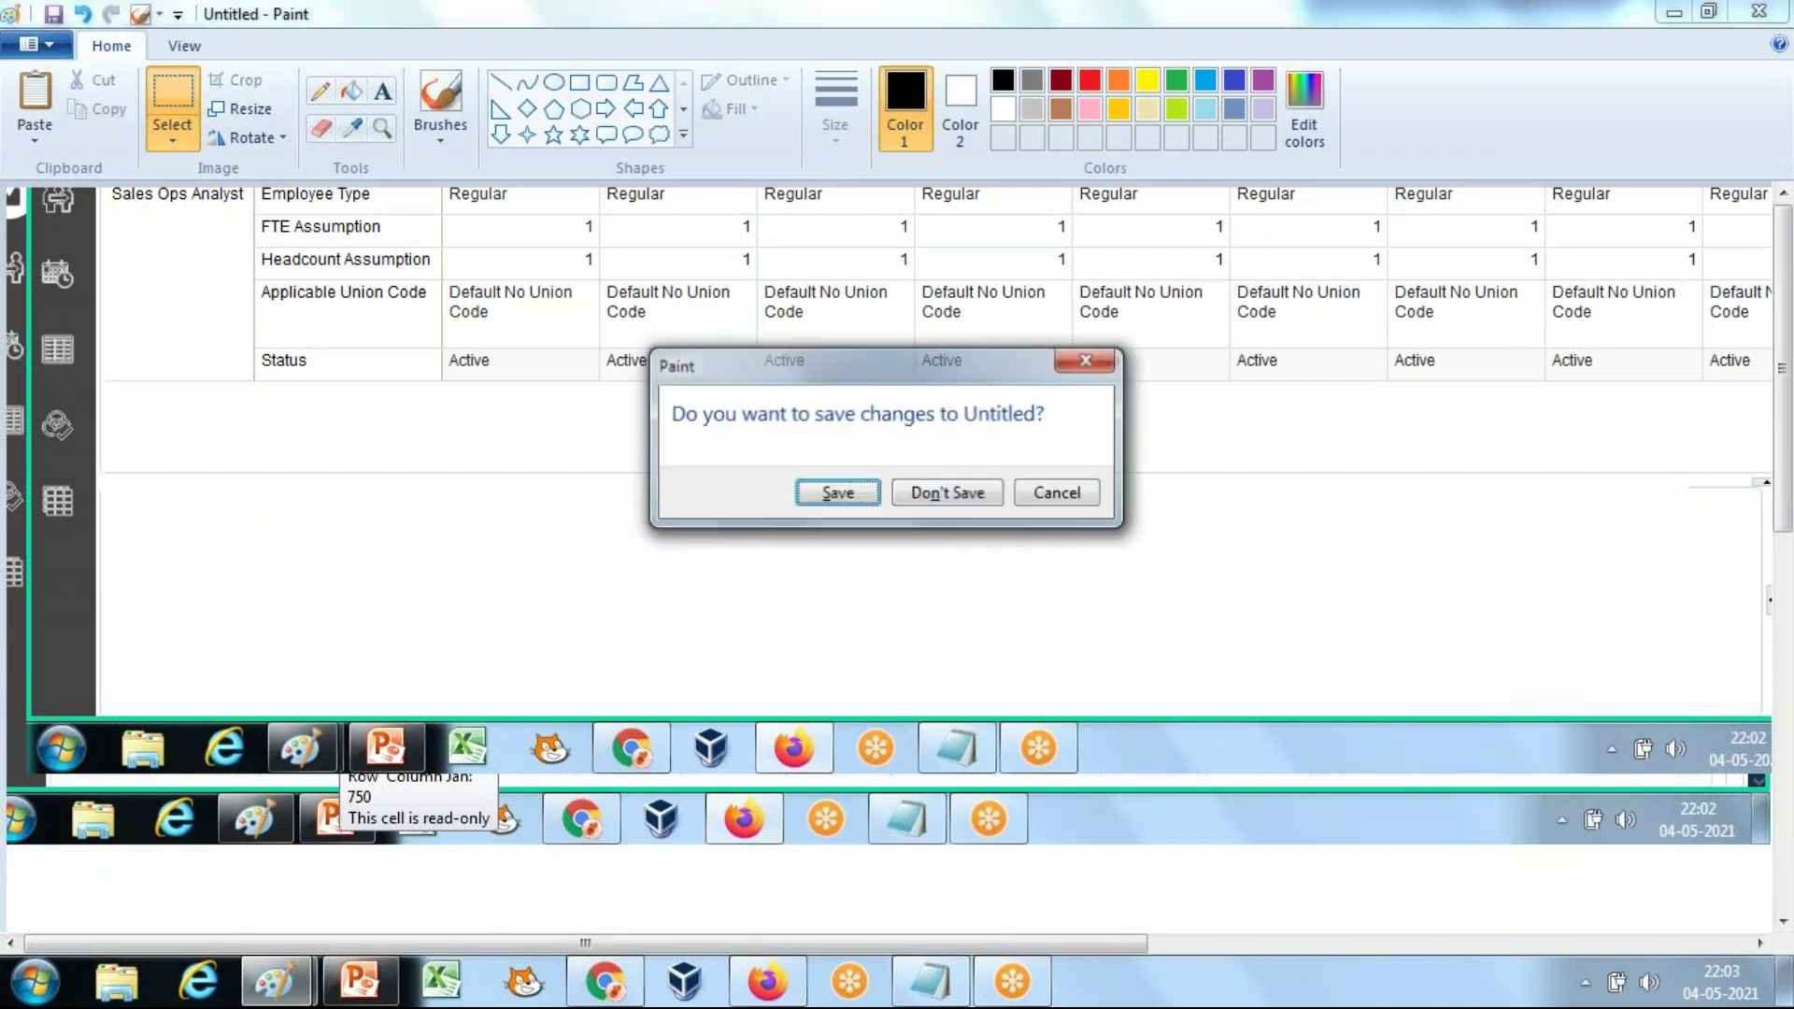
pyautogui.click(949, 491)
pyautogui.hotkey('ctrl', 'v')
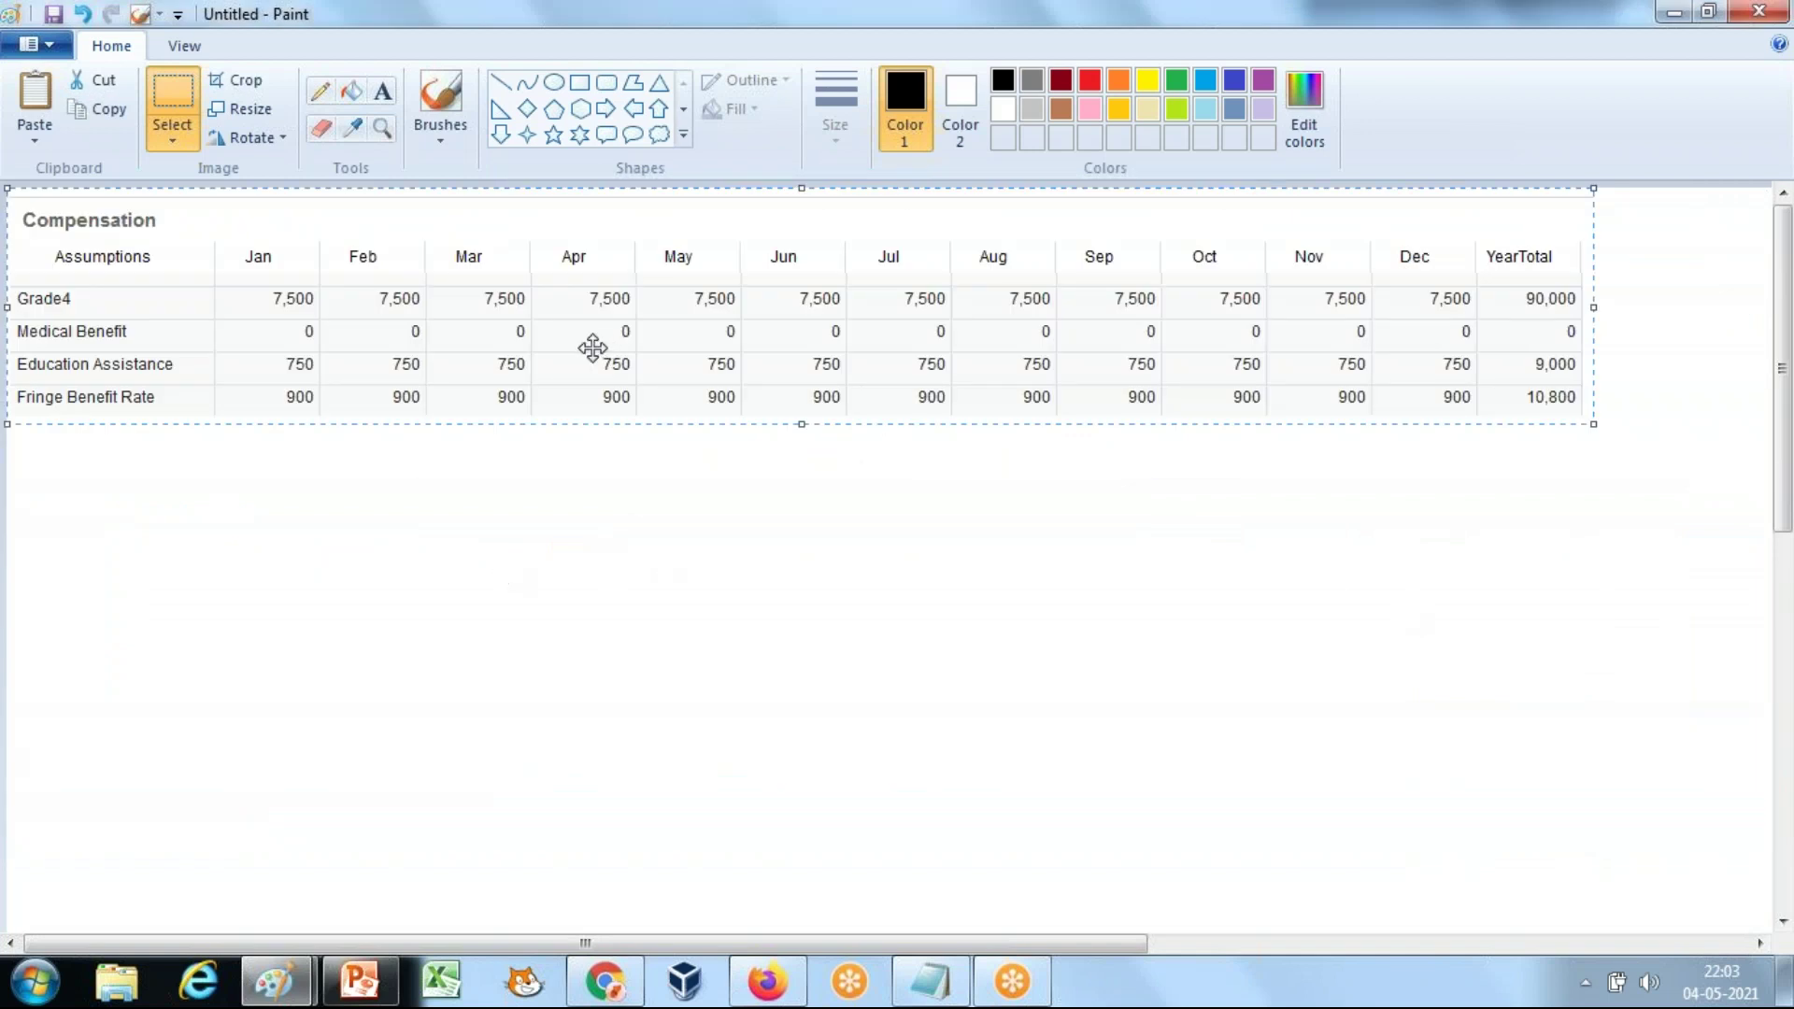
# Step: Draw a rectangle around the Education Assistance row with a thicker red outline
pyautogui.click(581, 83)
pyautogui.moveTo(14, 351); pyautogui.dragTo(1586, 384)
pyautogui.click(841, 87)
pyautogui.click(848, 240)
pyautogui.click(1090, 80)
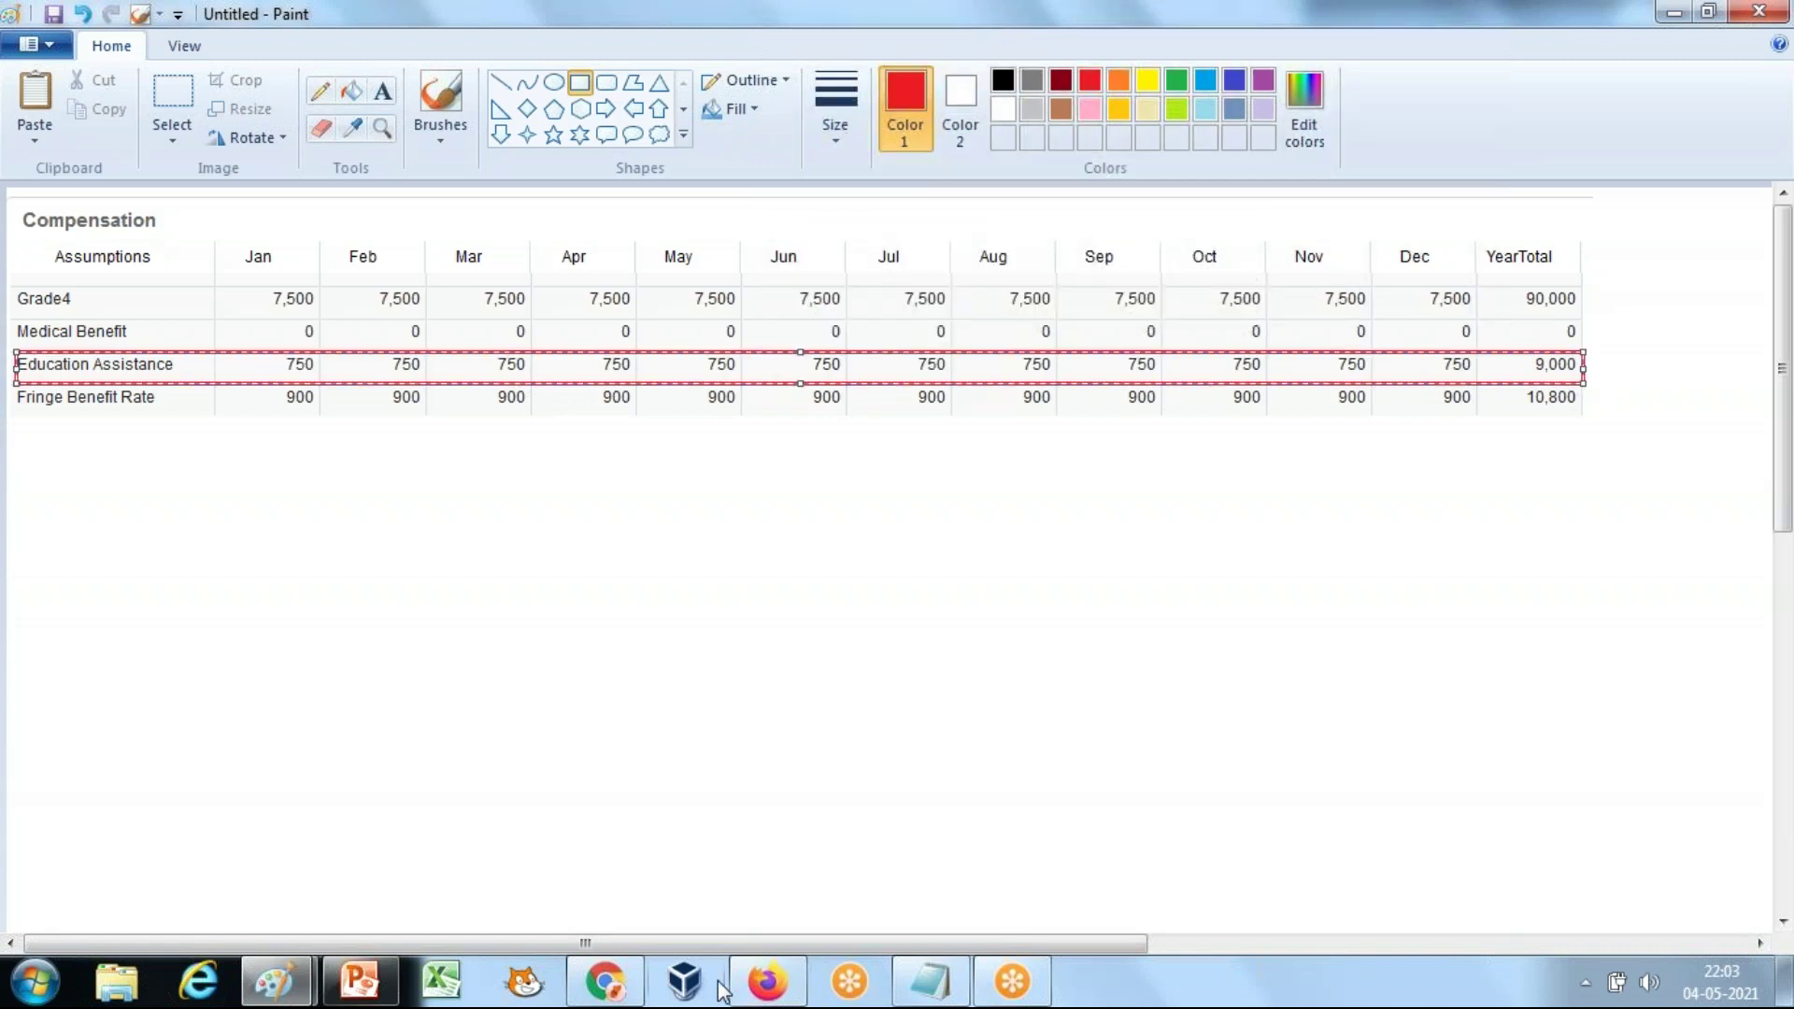
# Step: Switch to Firefox and open the application's Configure page for Workforce
pyautogui.click(767, 981)
pyautogui.scroll(2, 1572, 185)
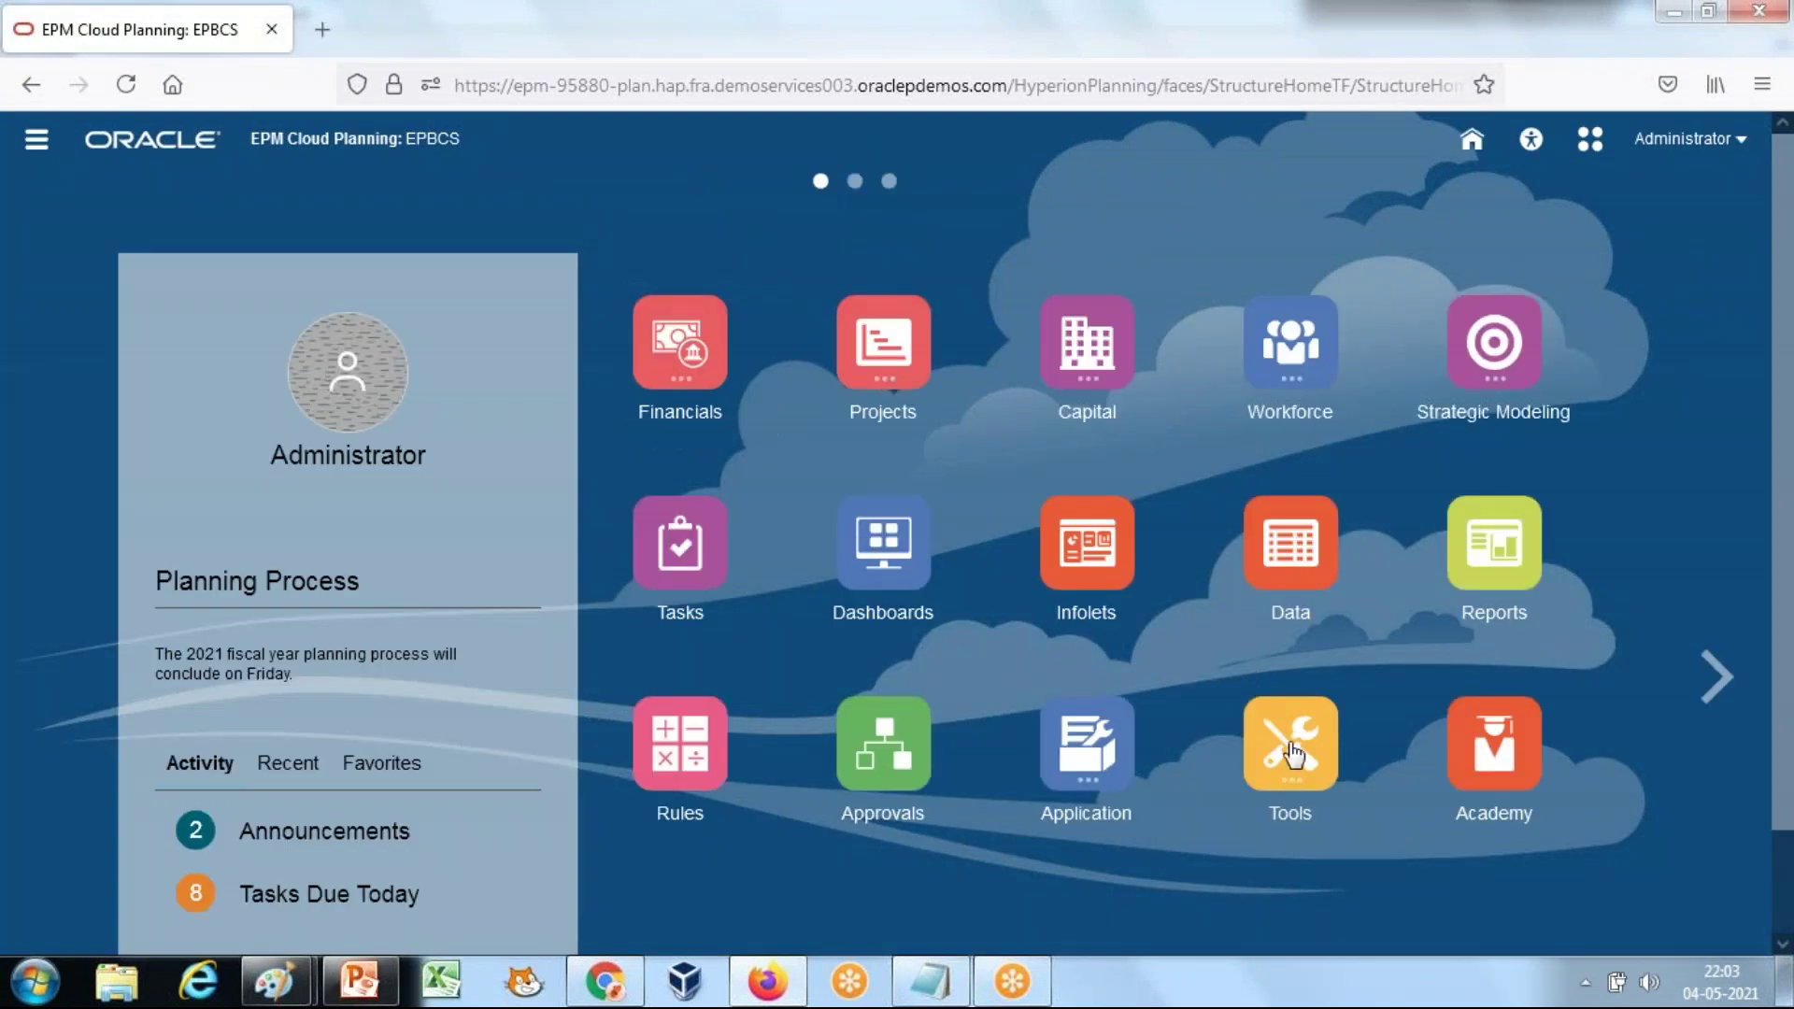
pyautogui.click(1049, 824)
pyautogui.click(1544, 727)
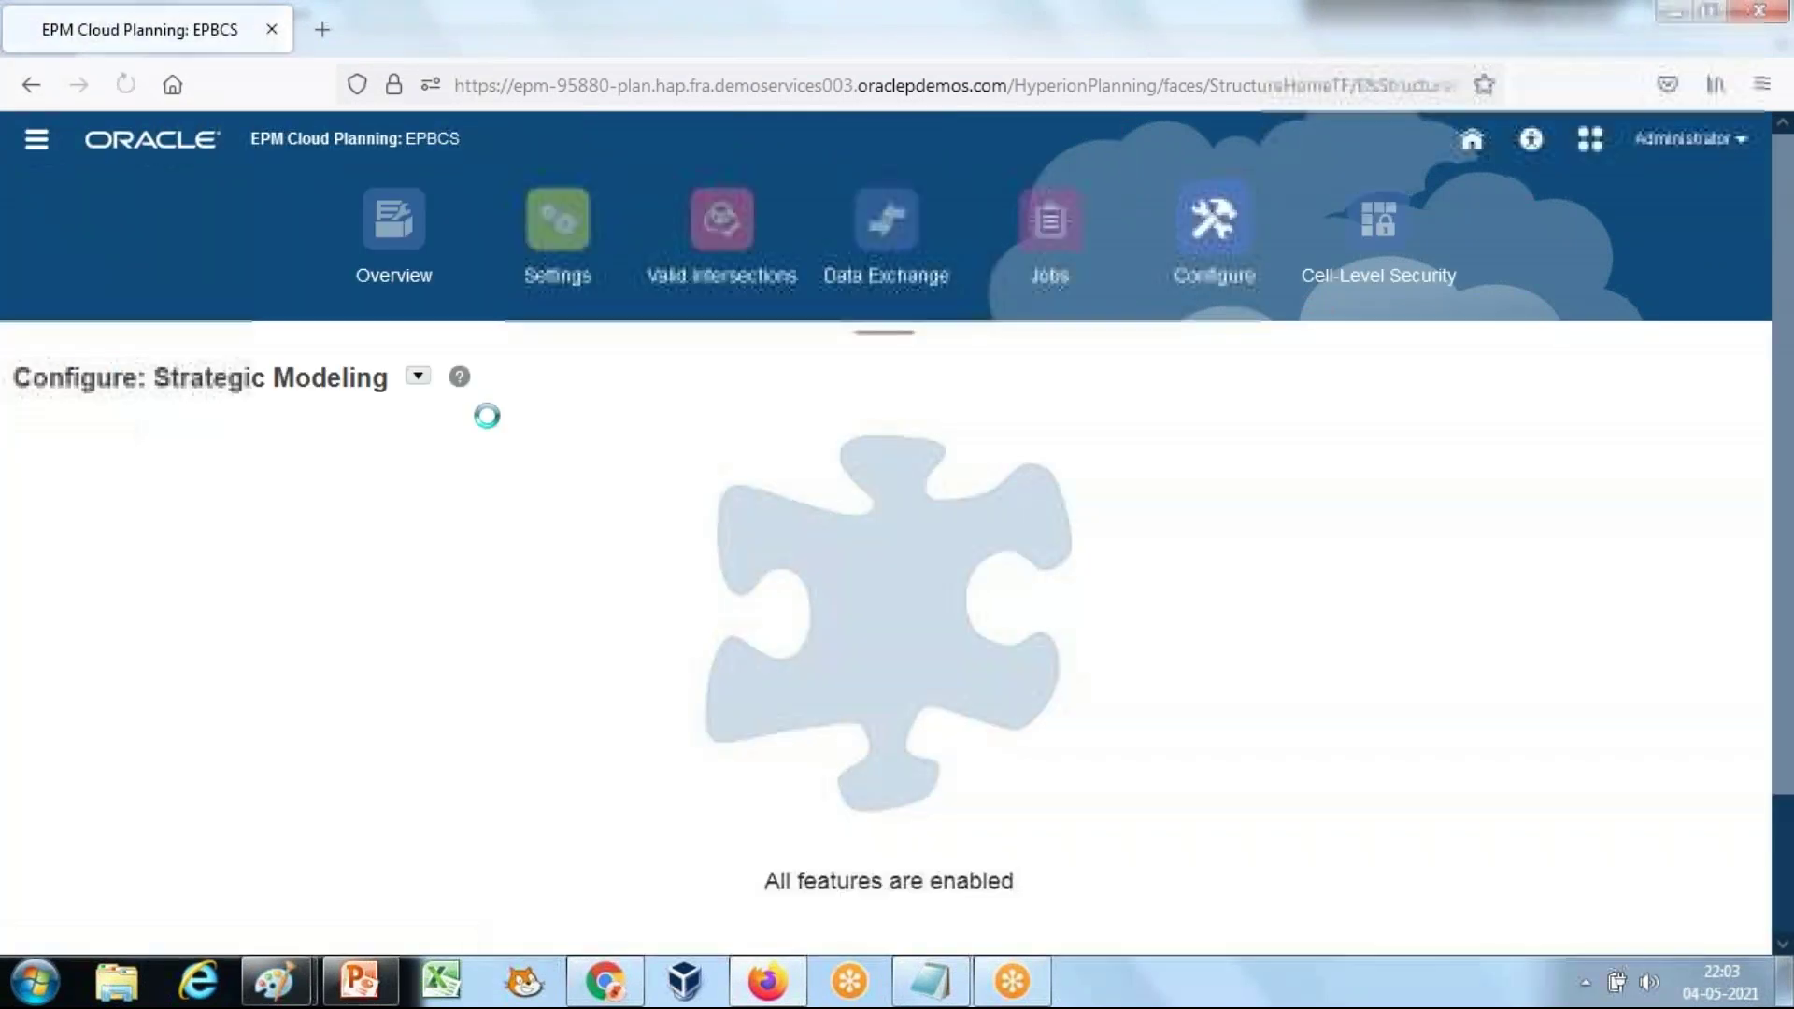
pyautogui.click(418, 375)
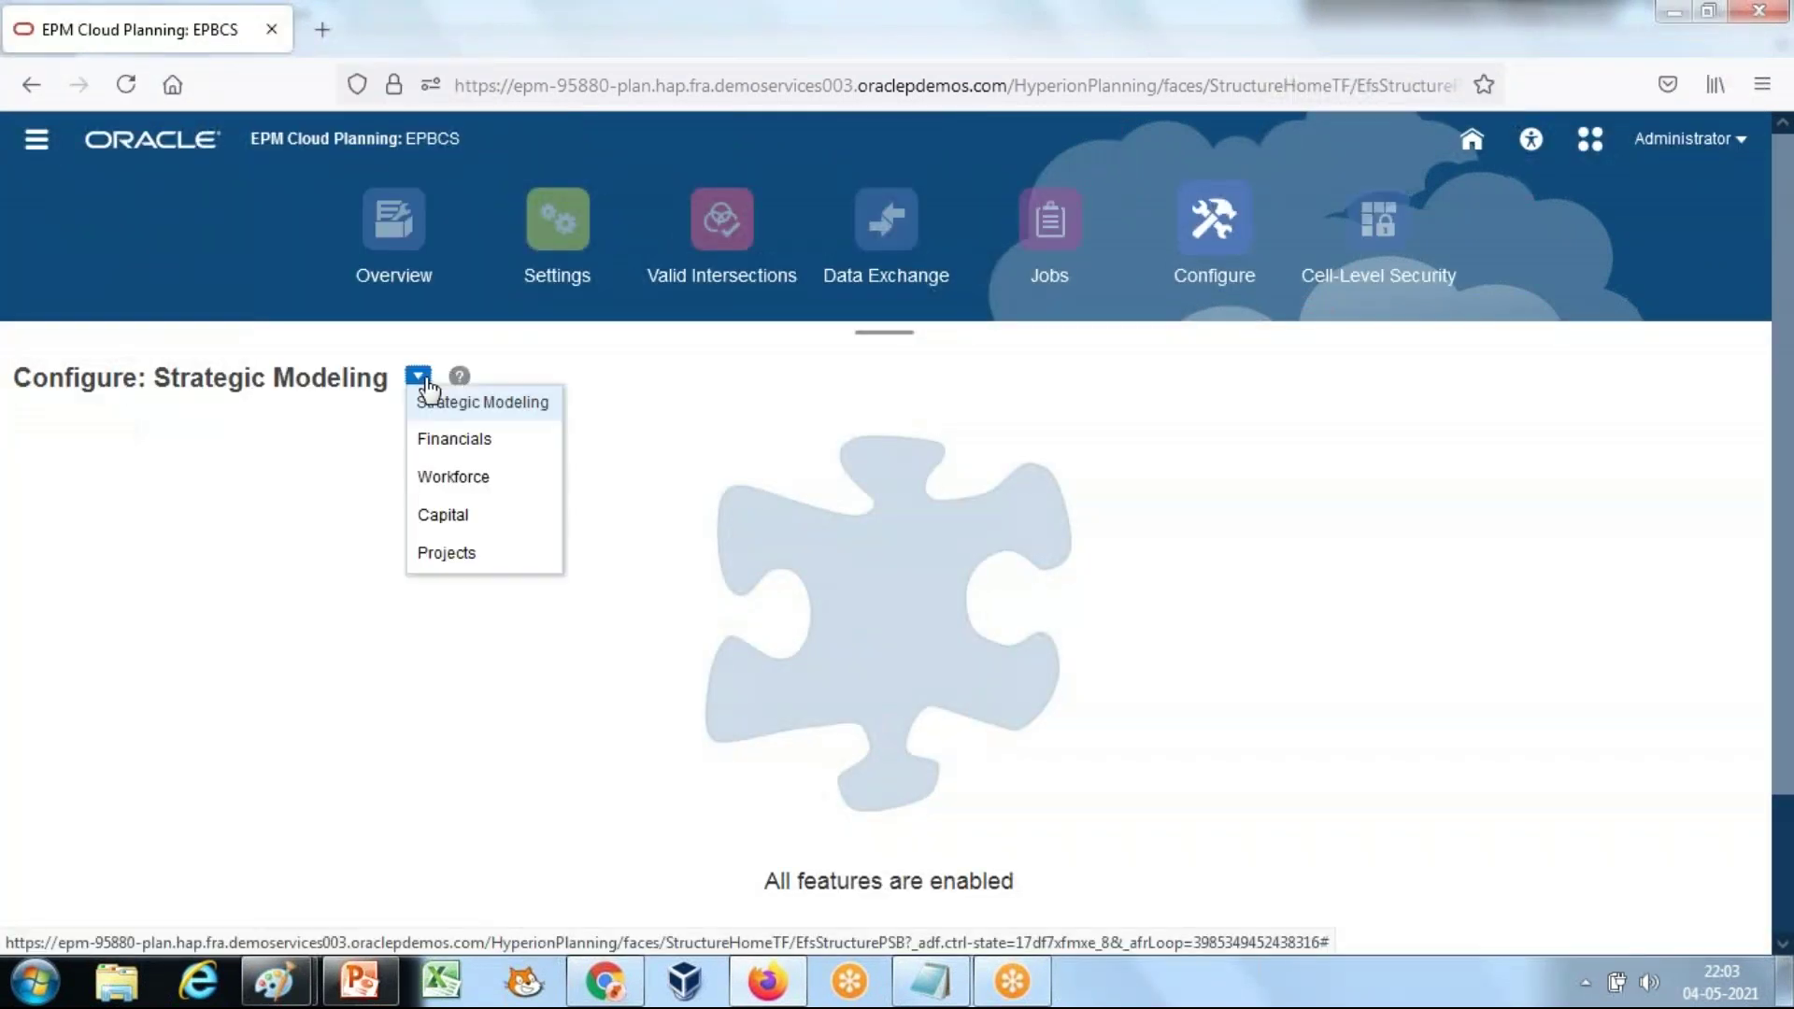
pyautogui.click(437, 476)
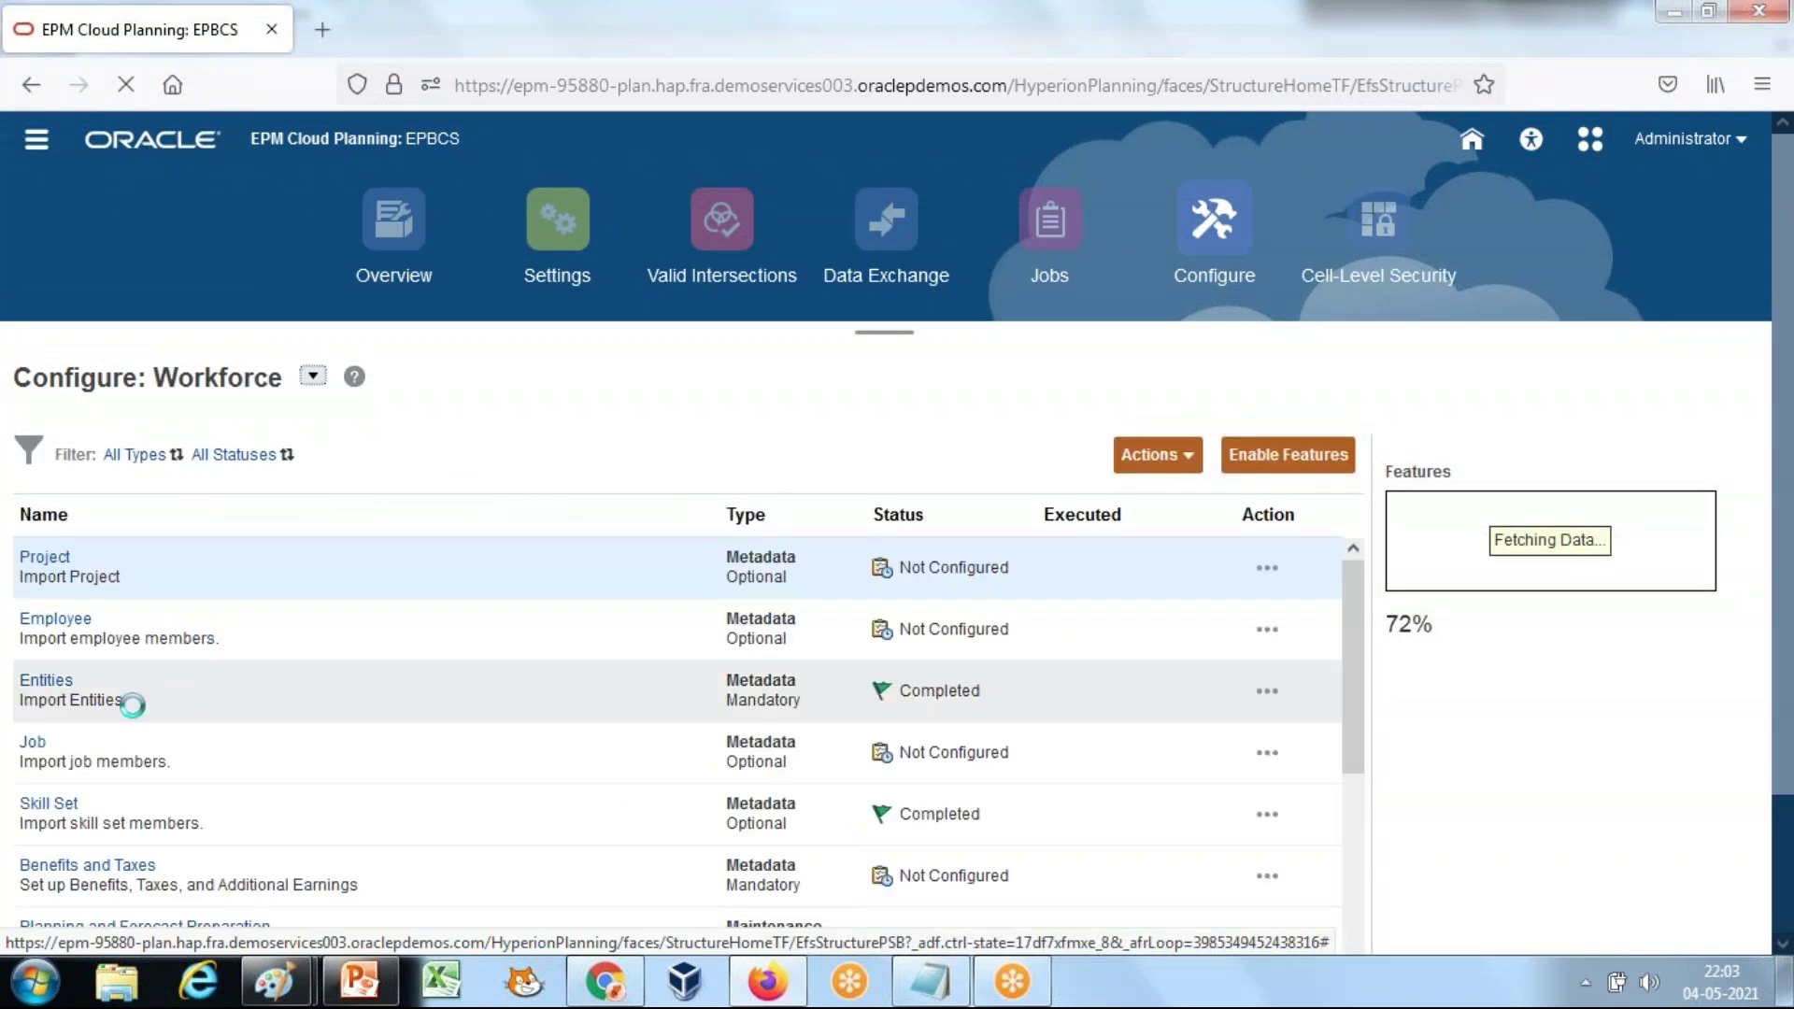
# Step: Open the Education Assistance benefit under Benefits and Taxes and advance through Rates to its Review stage
pyautogui.click(87, 865)
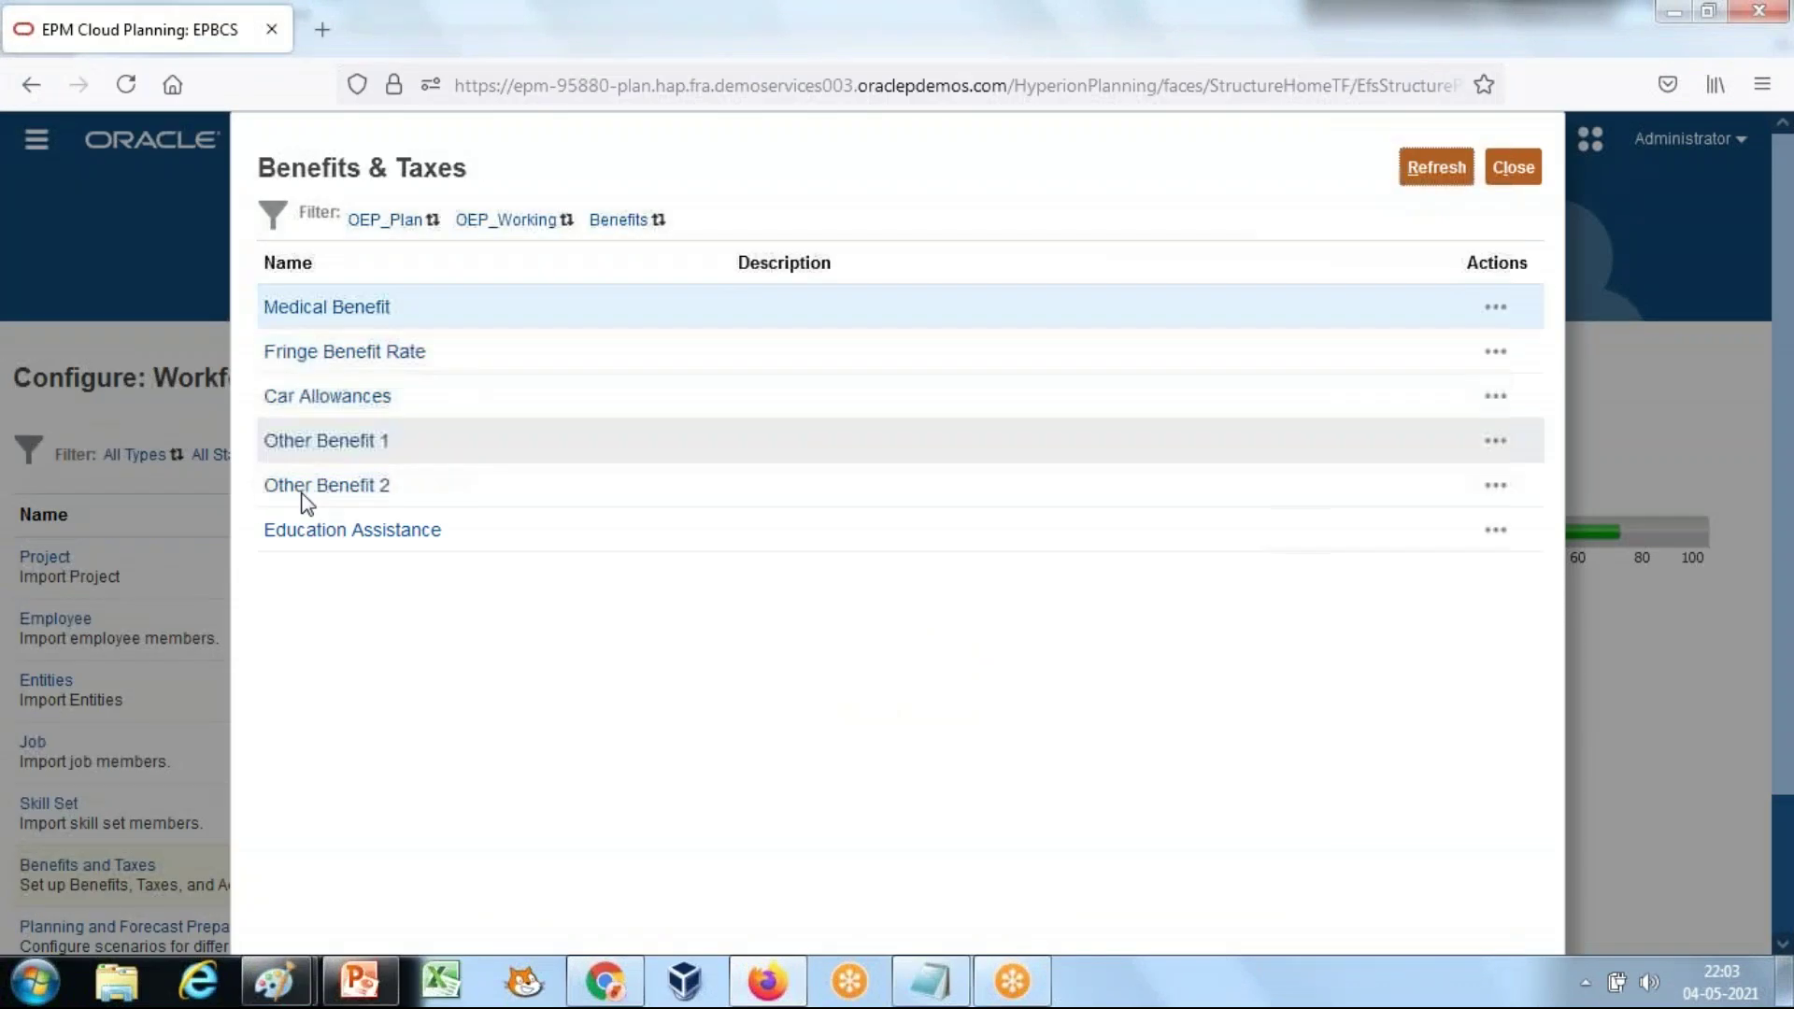
pyautogui.click(291, 537)
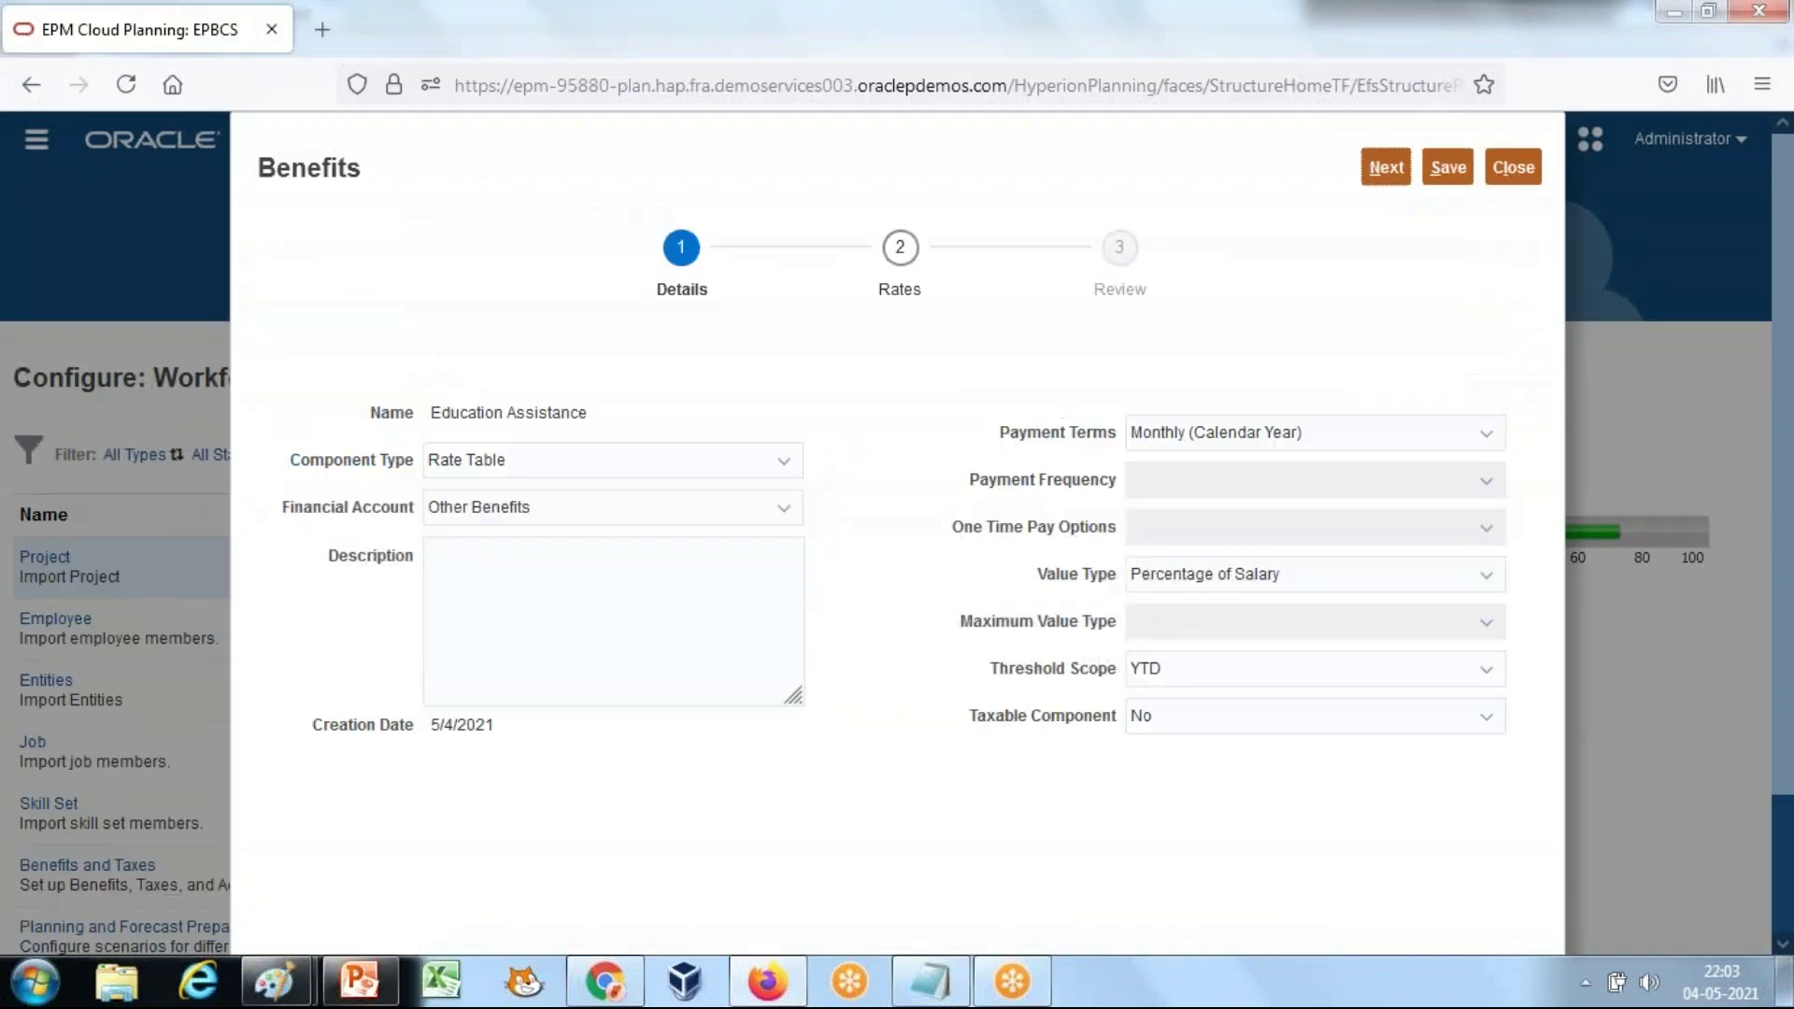
pyautogui.click(1383, 168)
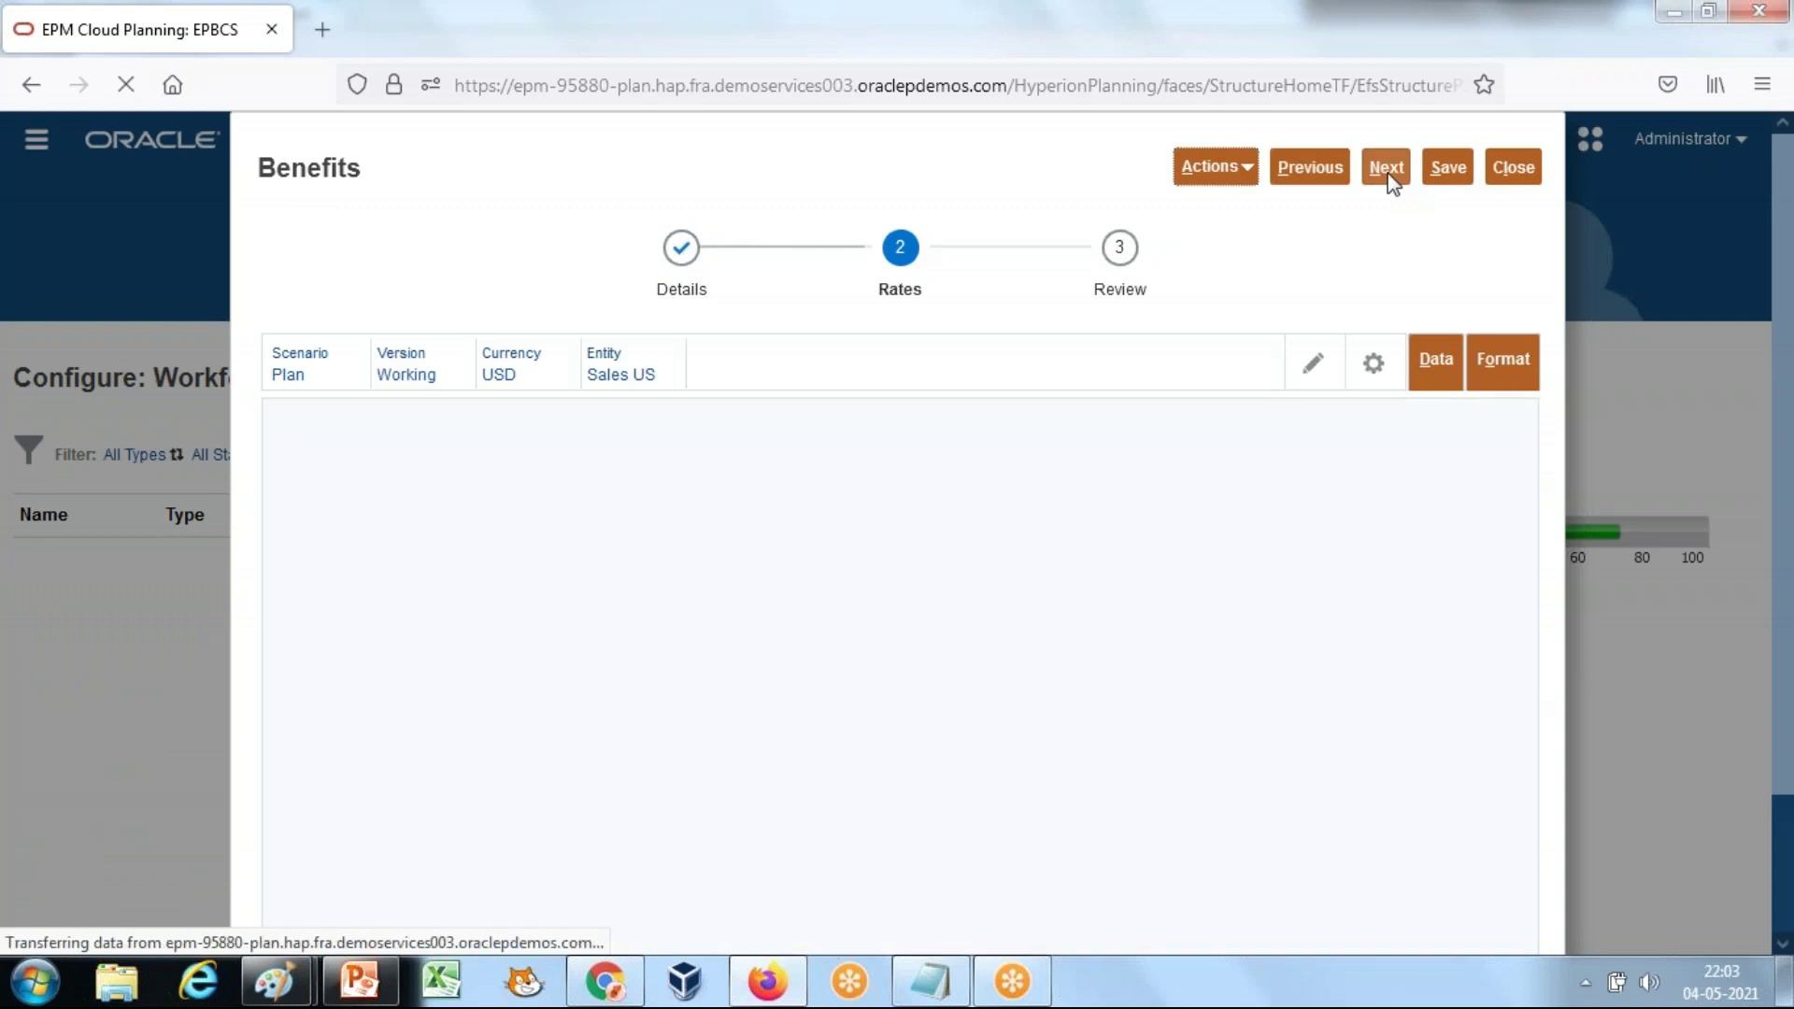
pyautogui.click(1386, 167)
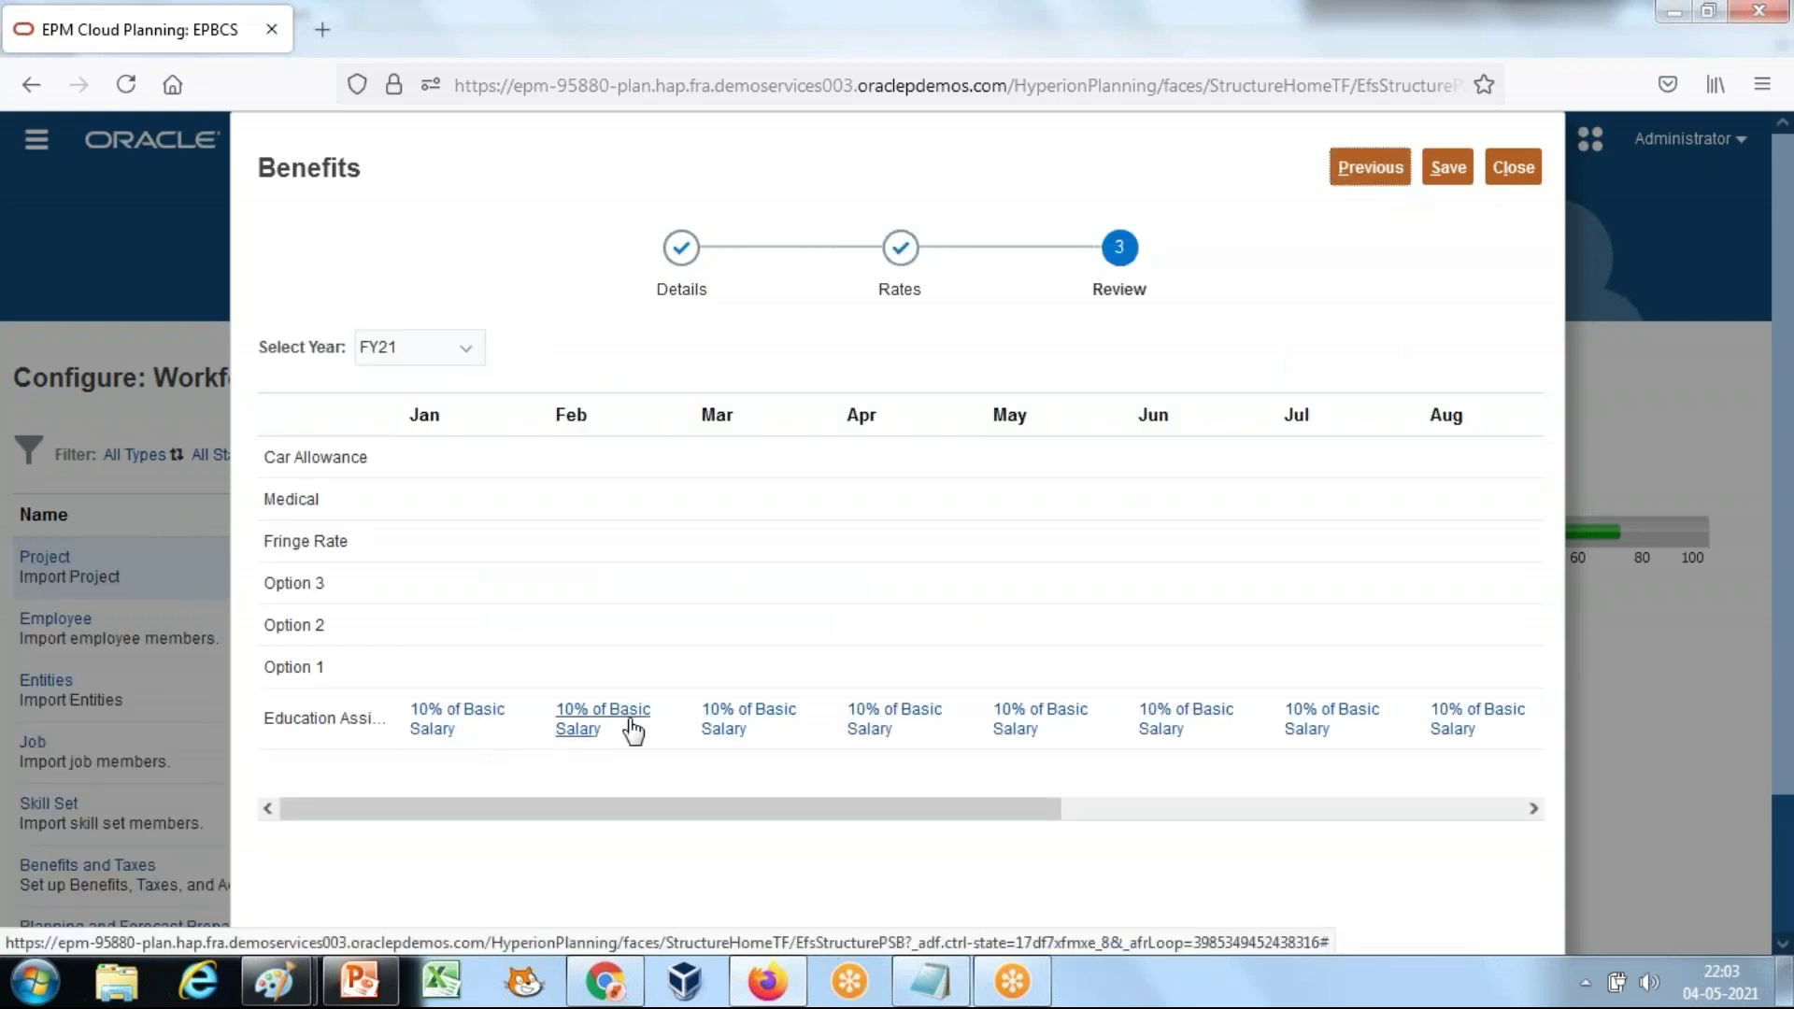
# Step: Open a new Paint window, paste the captured benefit review screenshot and reposition it so the monthly rates table is visible
pyautogui.moveTo(276, 982)
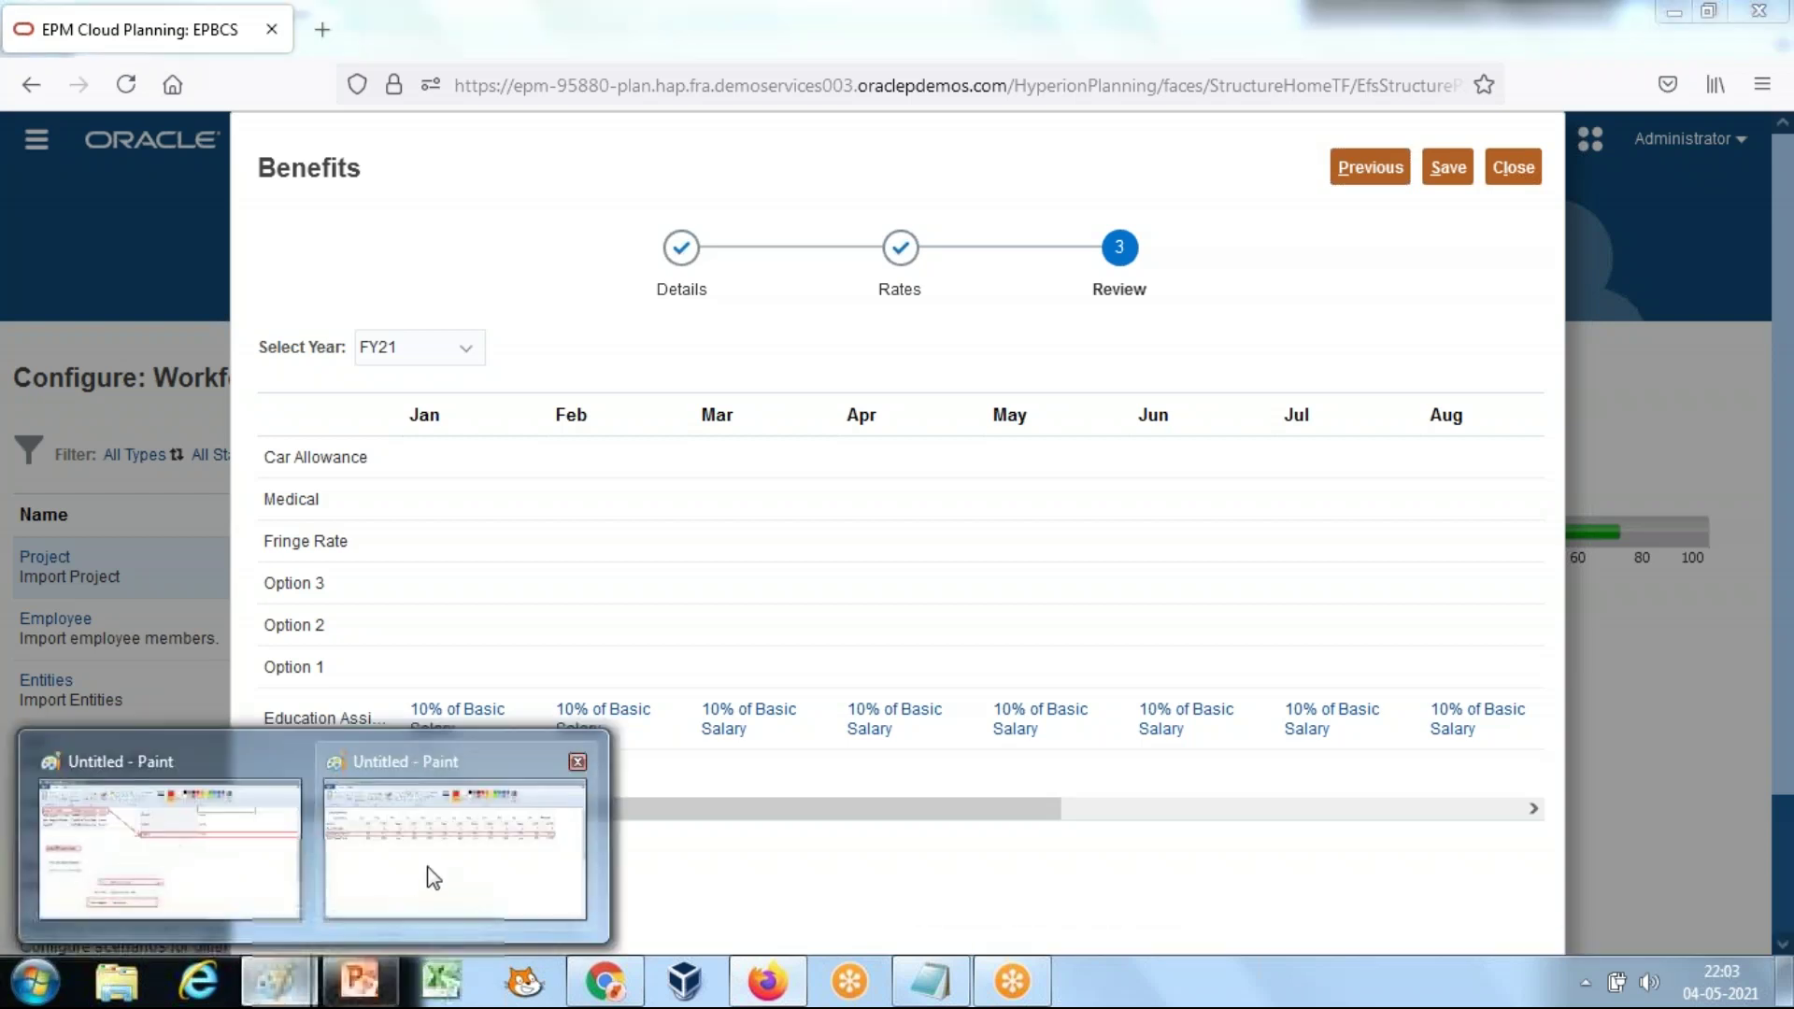
pyautogui.click(36, 981)
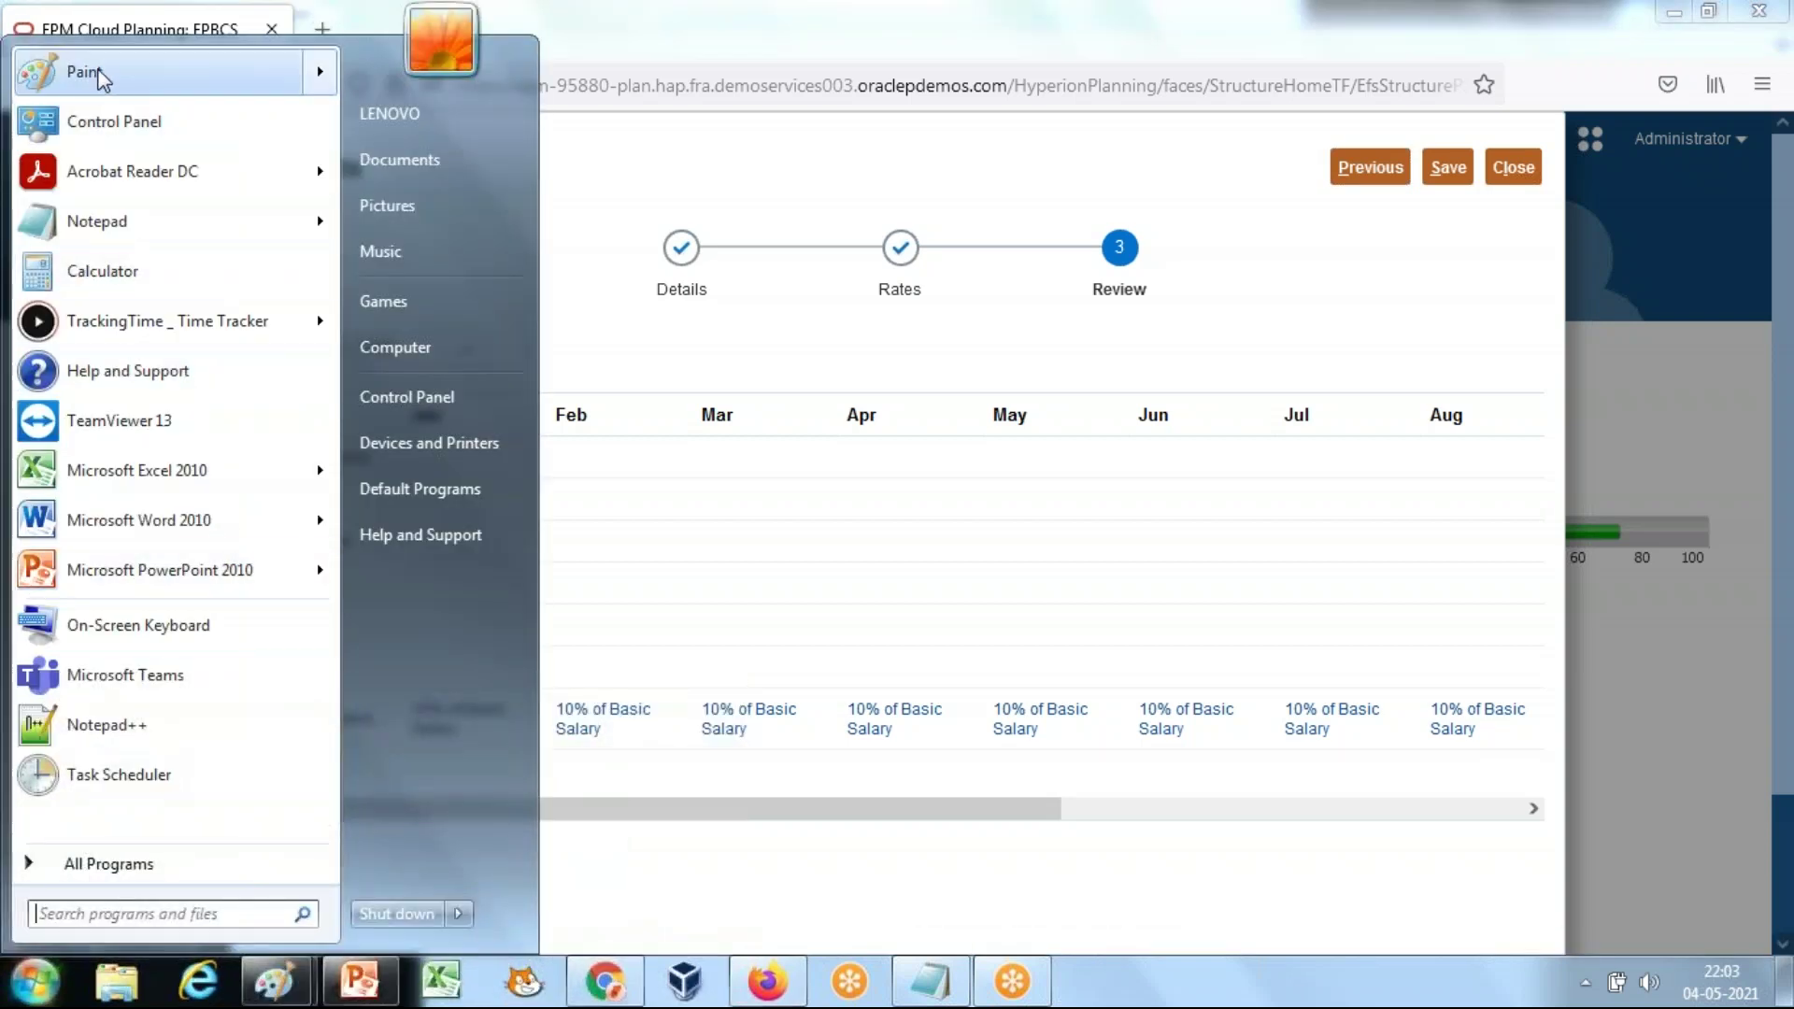
pyautogui.click(93, 67)
pyautogui.hotkey('ctrl', 'v')
pyautogui.moveTo(769, 604); pyautogui.dragTo(788, 318)
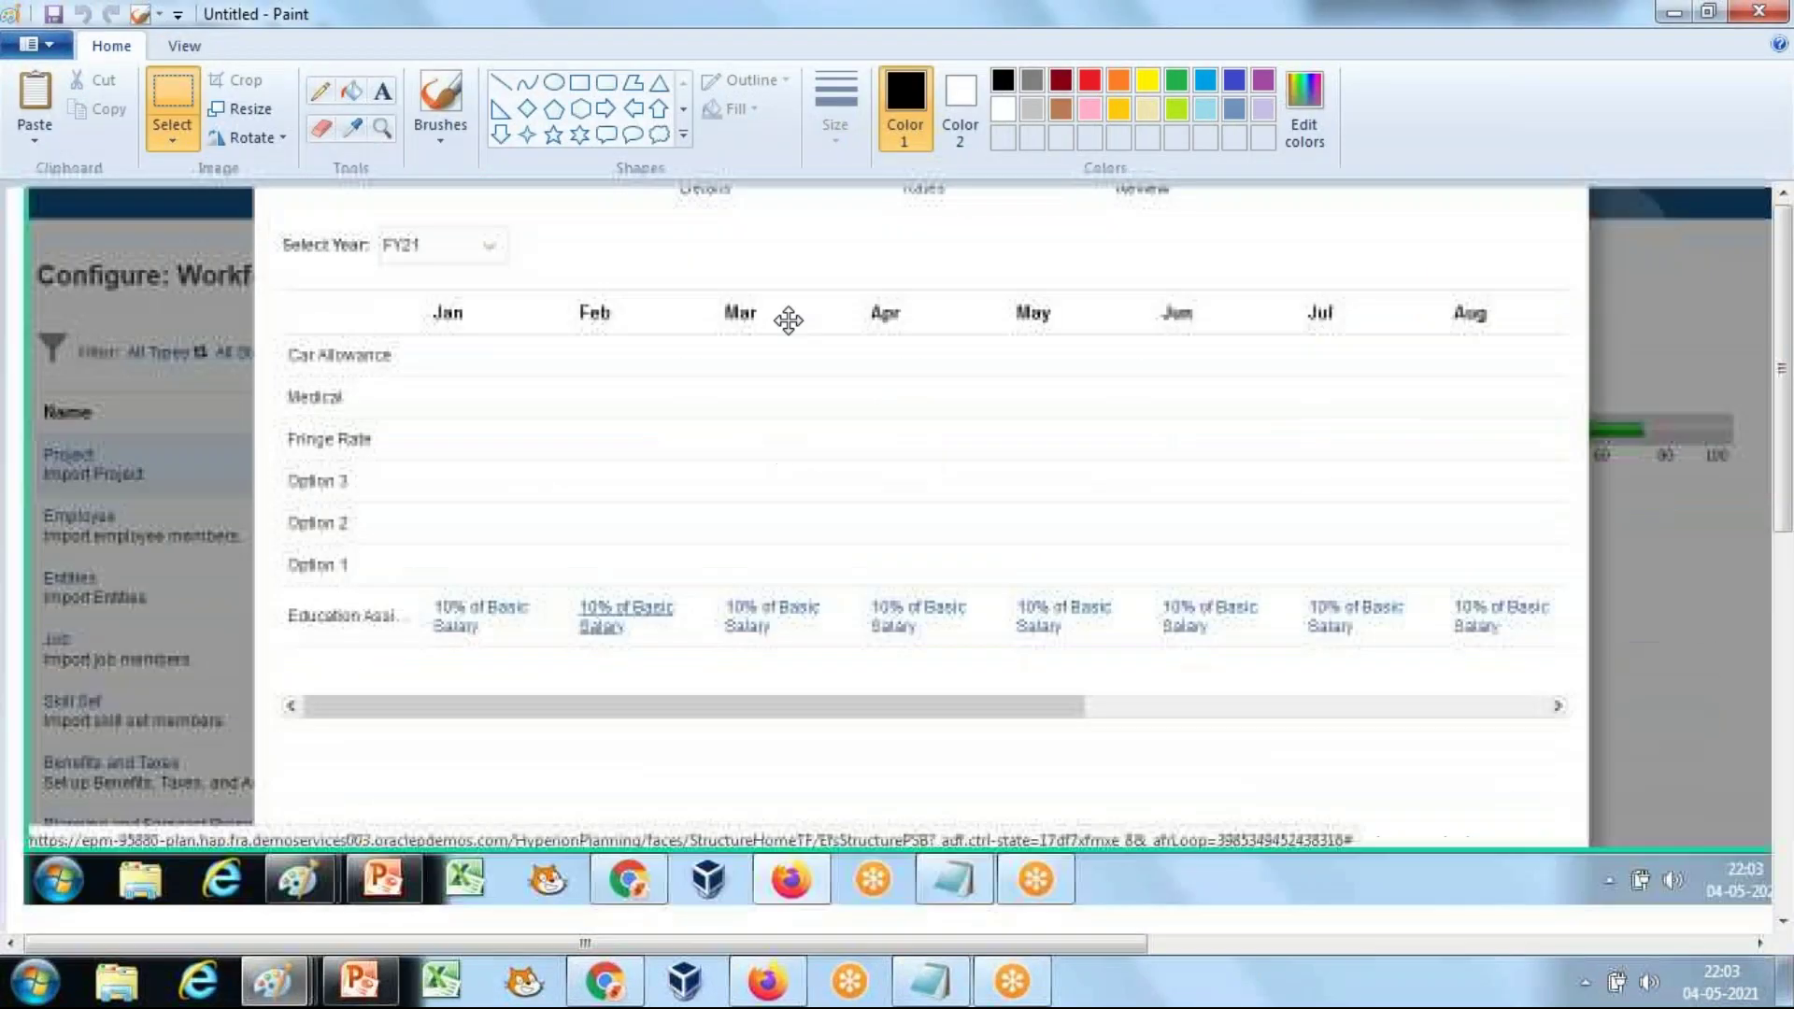
# Step: Select the FY21 monthly rates table, from Select Year to the Education Assistance row, and cut it out
pyautogui.click(278, 245)
pyautogui.moveTo(267, 226); pyautogui.dragTo(1569, 659)
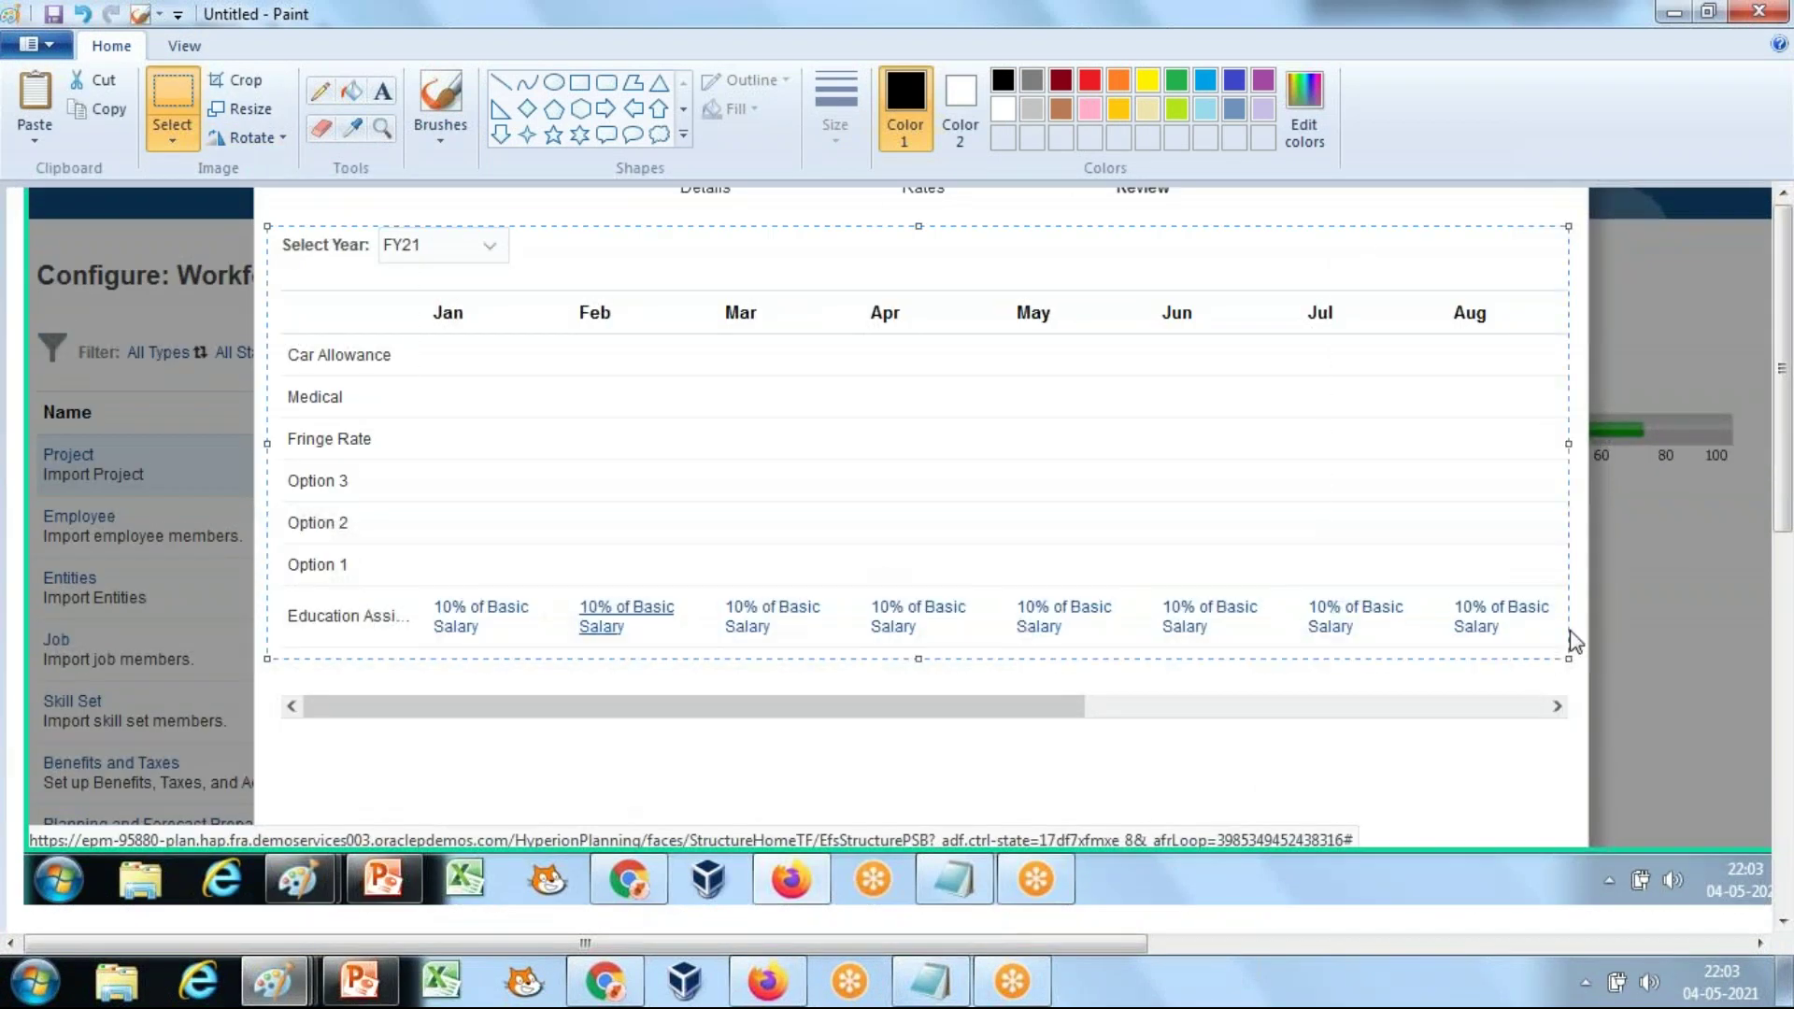
pyautogui.rightClick(1298, 530)
pyautogui.click(1346, 555)
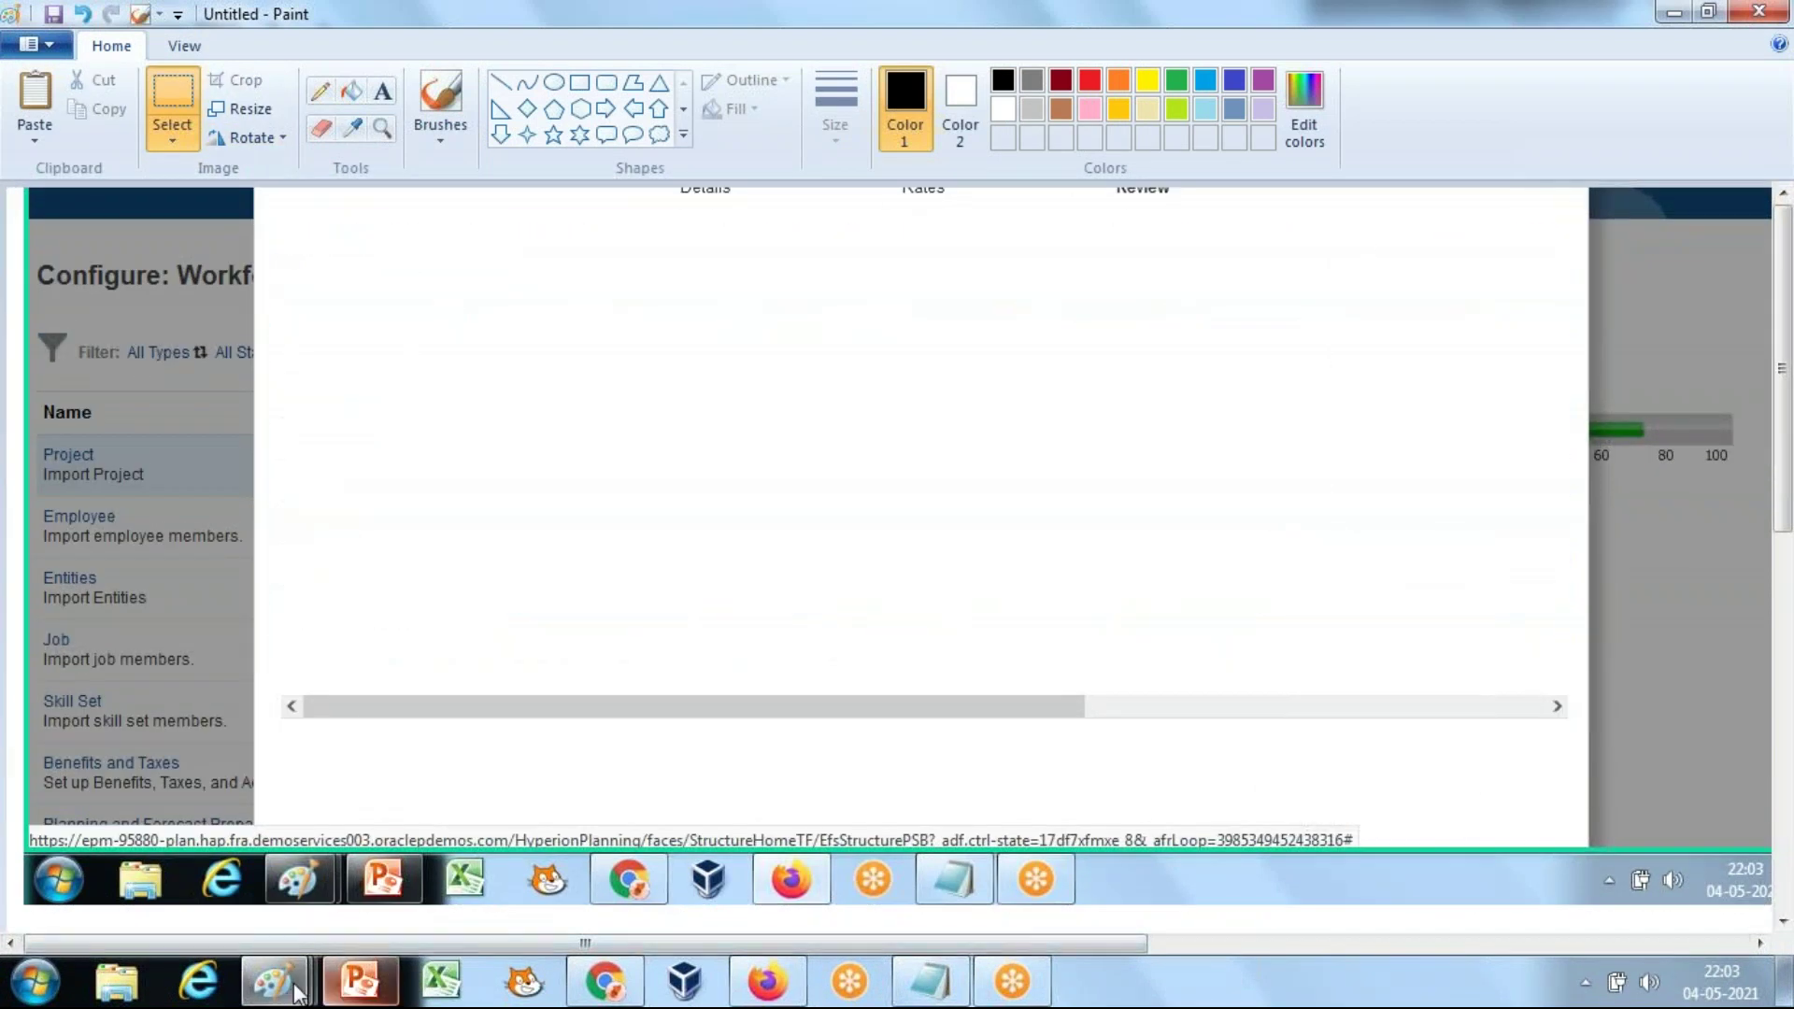
# Step: Paste the rates table into the picture with the Compensation grid and place it below that grid
pyautogui.moveTo(274, 981)
pyautogui.click(431, 879)
pyautogui.hotkey('ctrl', 'v')
pyautogui.moveTo(582, 329)
pyautogui.mouseDown()
pyautogui.moveTo(590, 596)
pyautogui.moveTo(593, 573)
pyautogui.mouseUp()
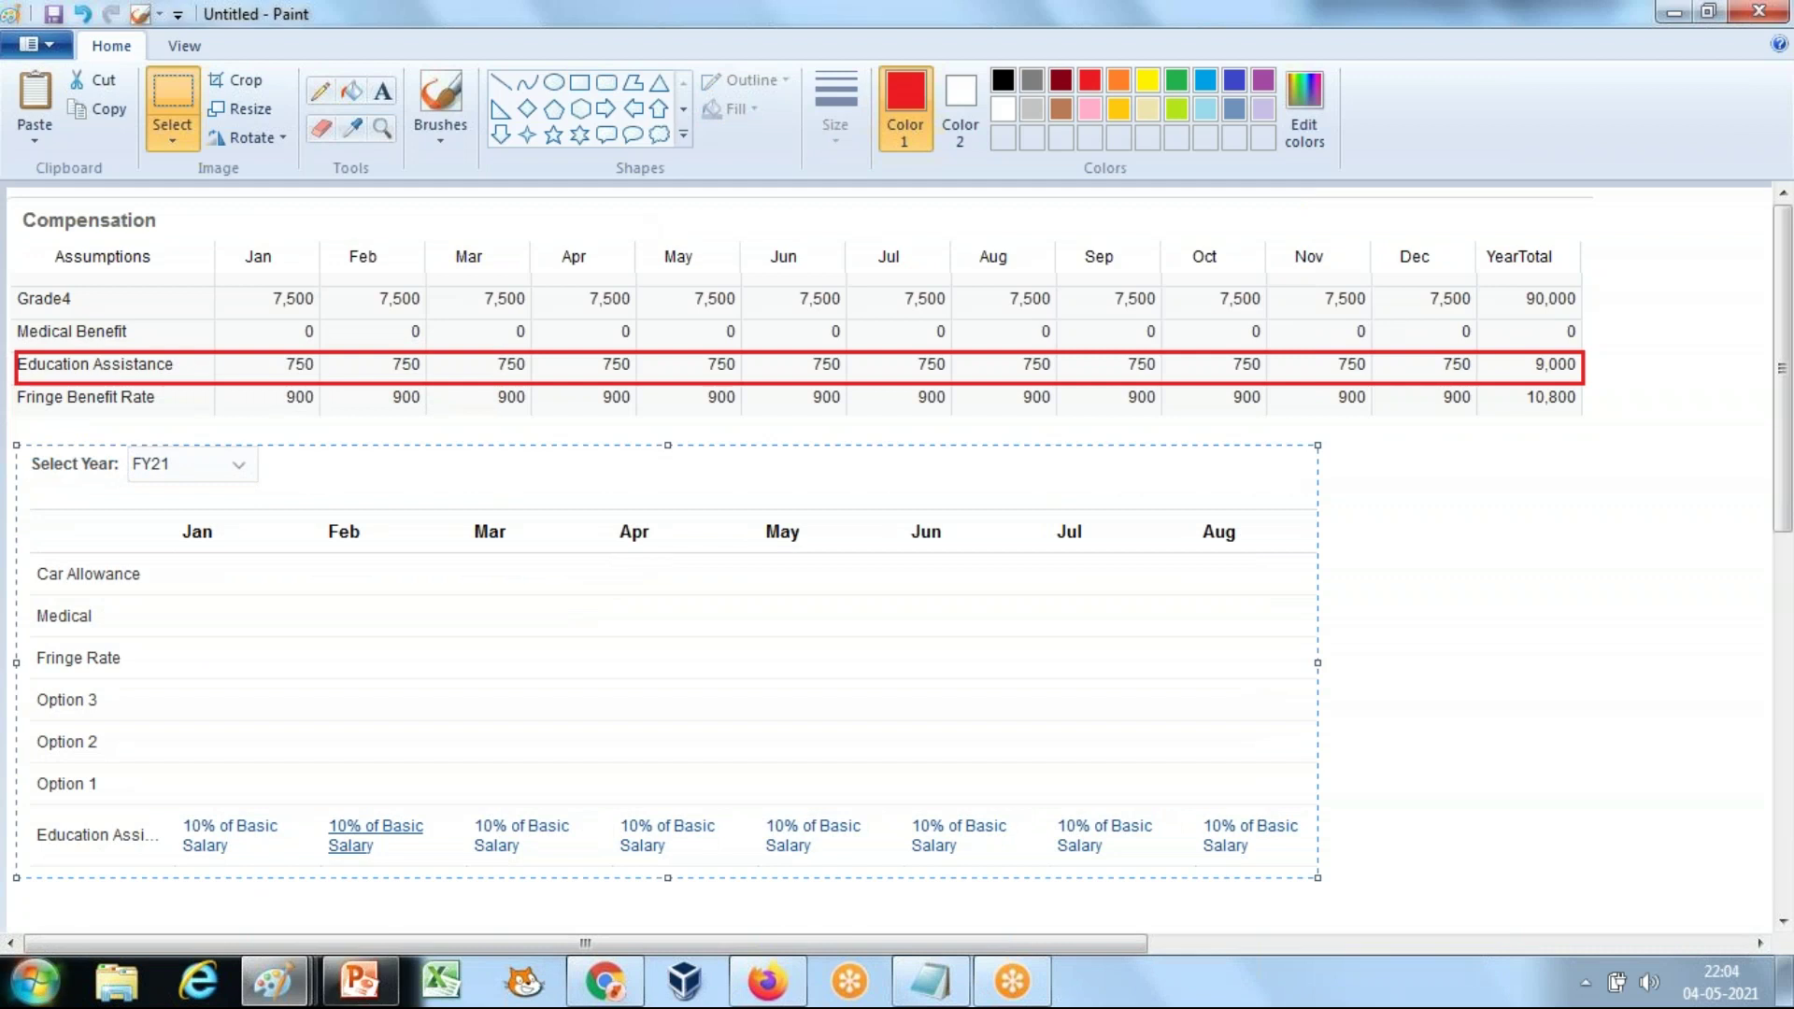
# Step: Select and copy the whole Salary Grades table, including the outlined Grade4 row and its rate, in the other annotated picture
pyautogui.moveTo(273, 981)
pyautogui.click(177, 832)
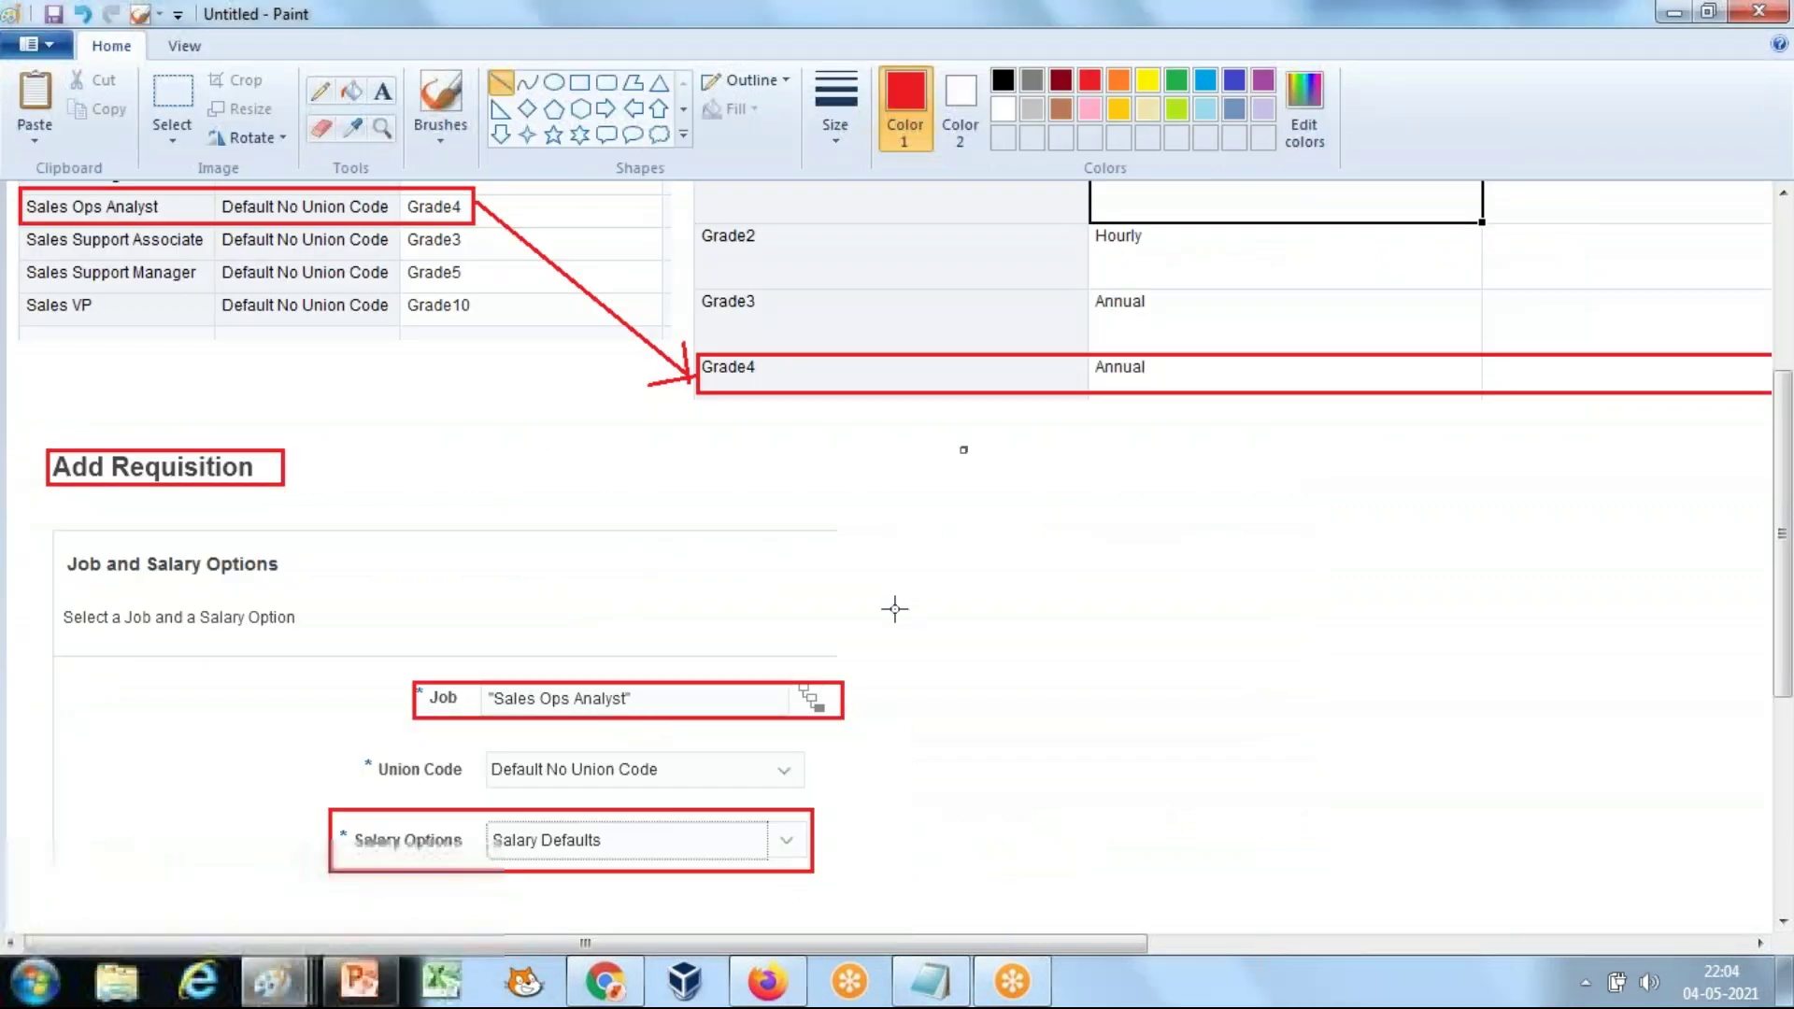
pyautogui.scroll(4, 897, 607)
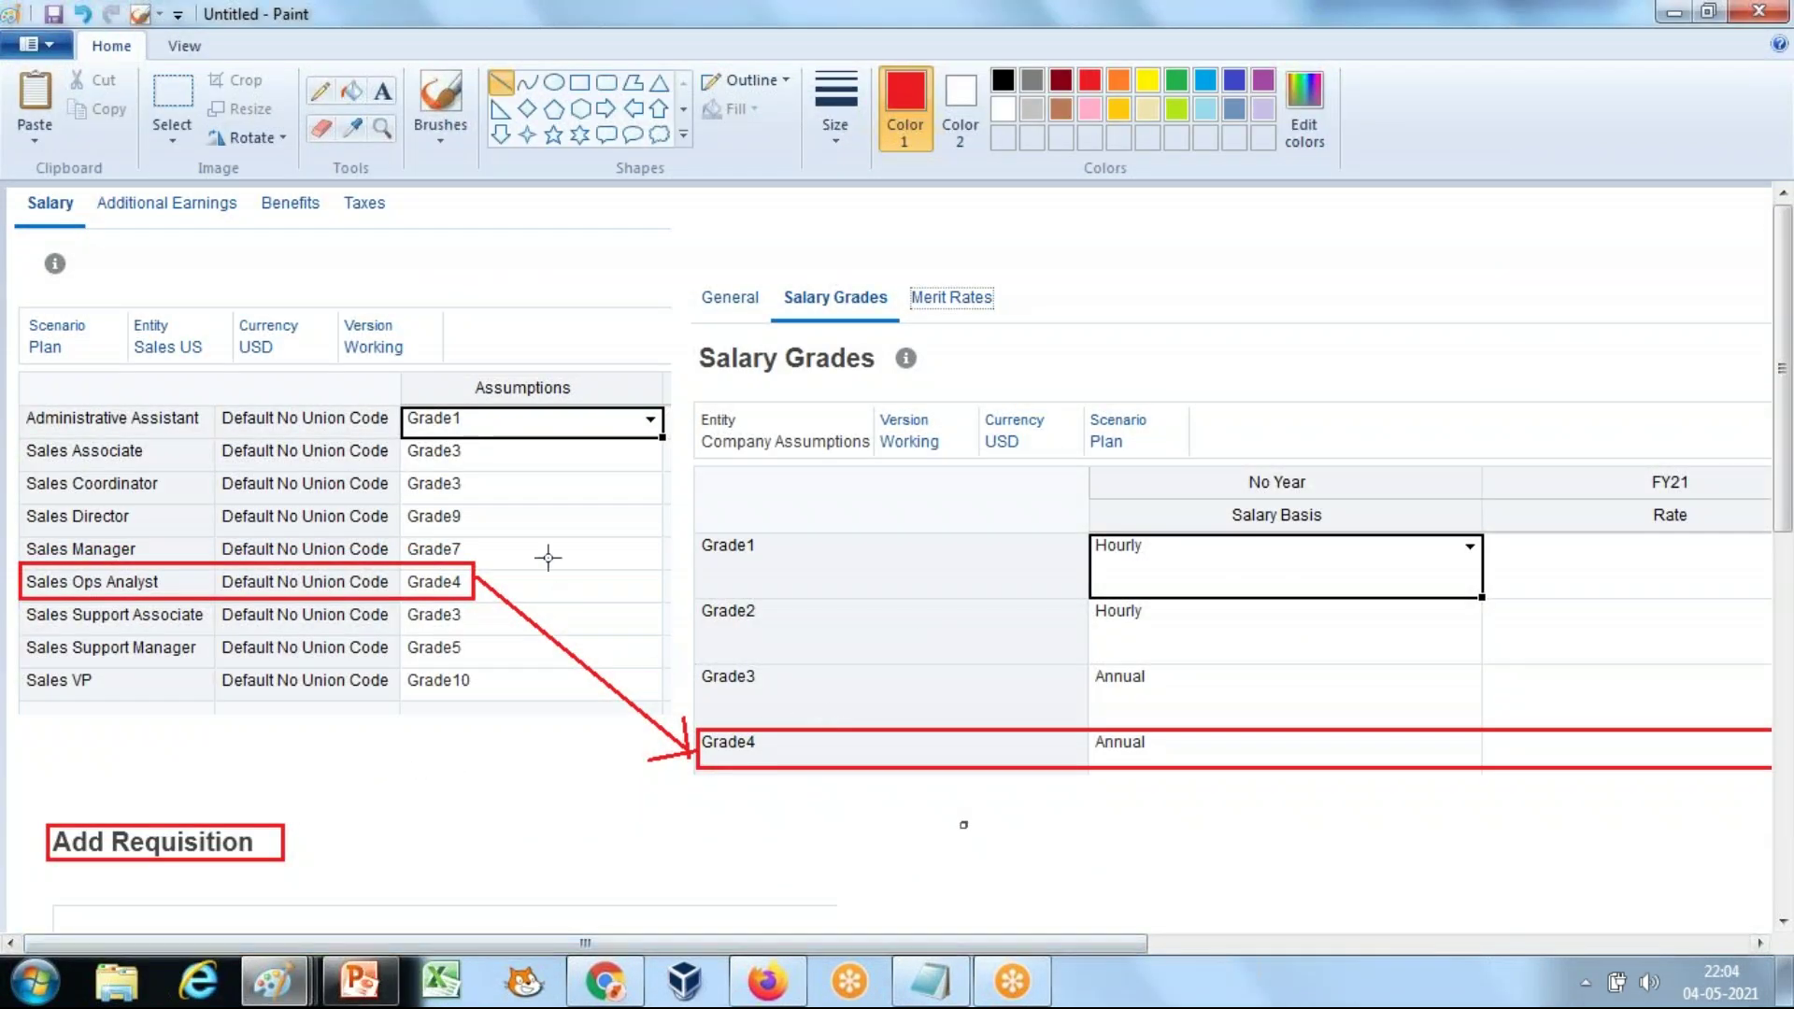
pyautogui.click(172, 94)
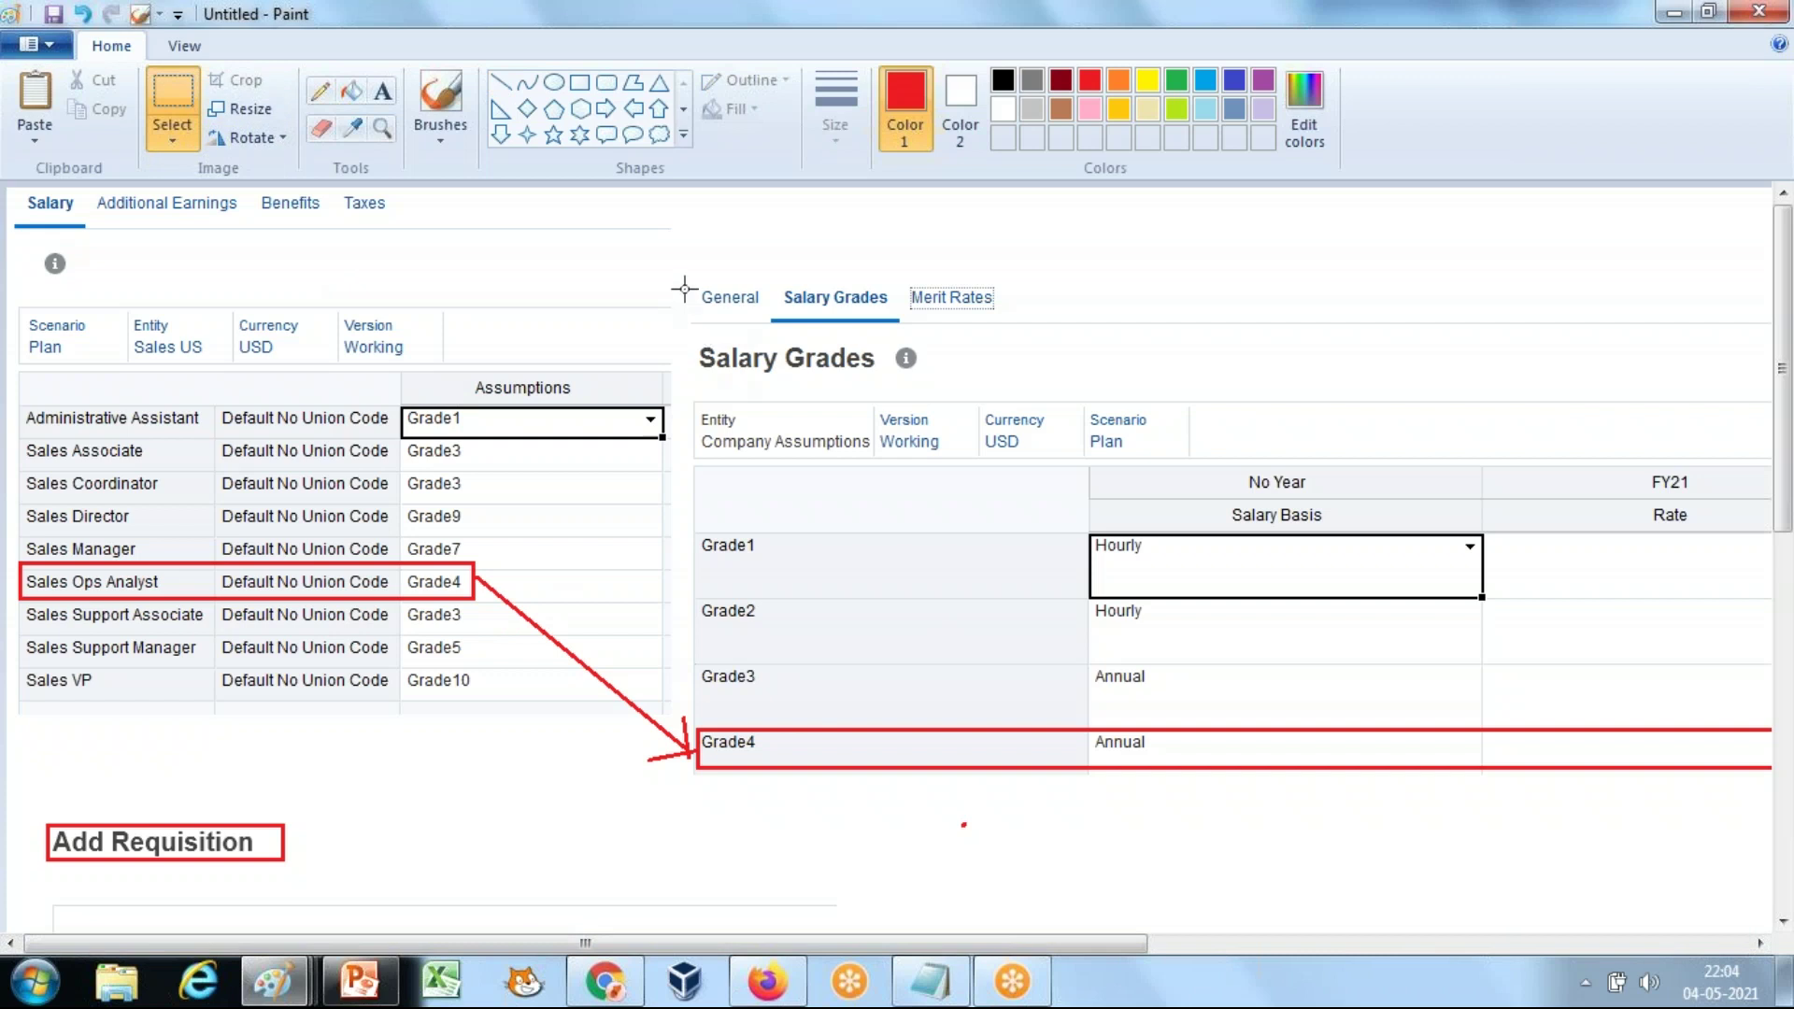
pyautogui.moveTo(685, 288)
pyautogui.mouseDown()
pyautogui.moveTo(1730, 701)
pyautogui.moveTo(1786, 800)
pyautogui.mouseUp()
pyautogui.moveTo(1046, 943); pyautogui.dragTo(1320, 942)
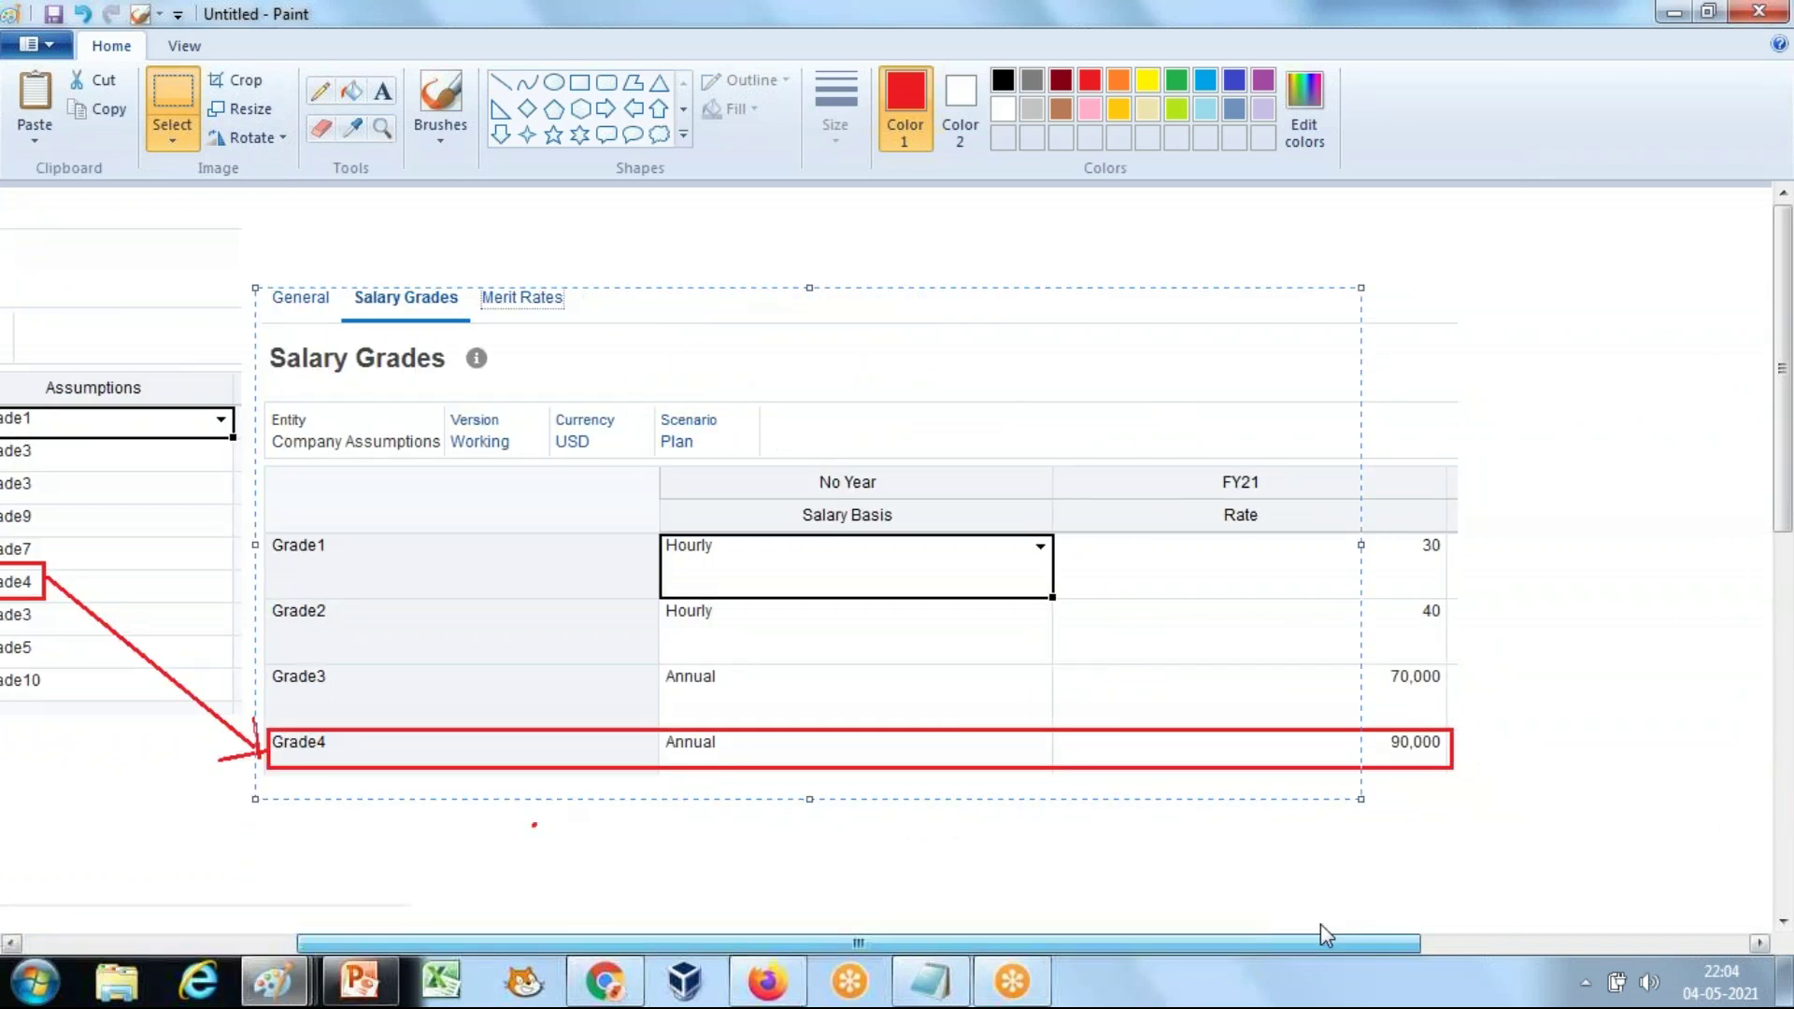
pyautogui.moveTo(267, 279); pyautogui.dragTo(1475, 788)
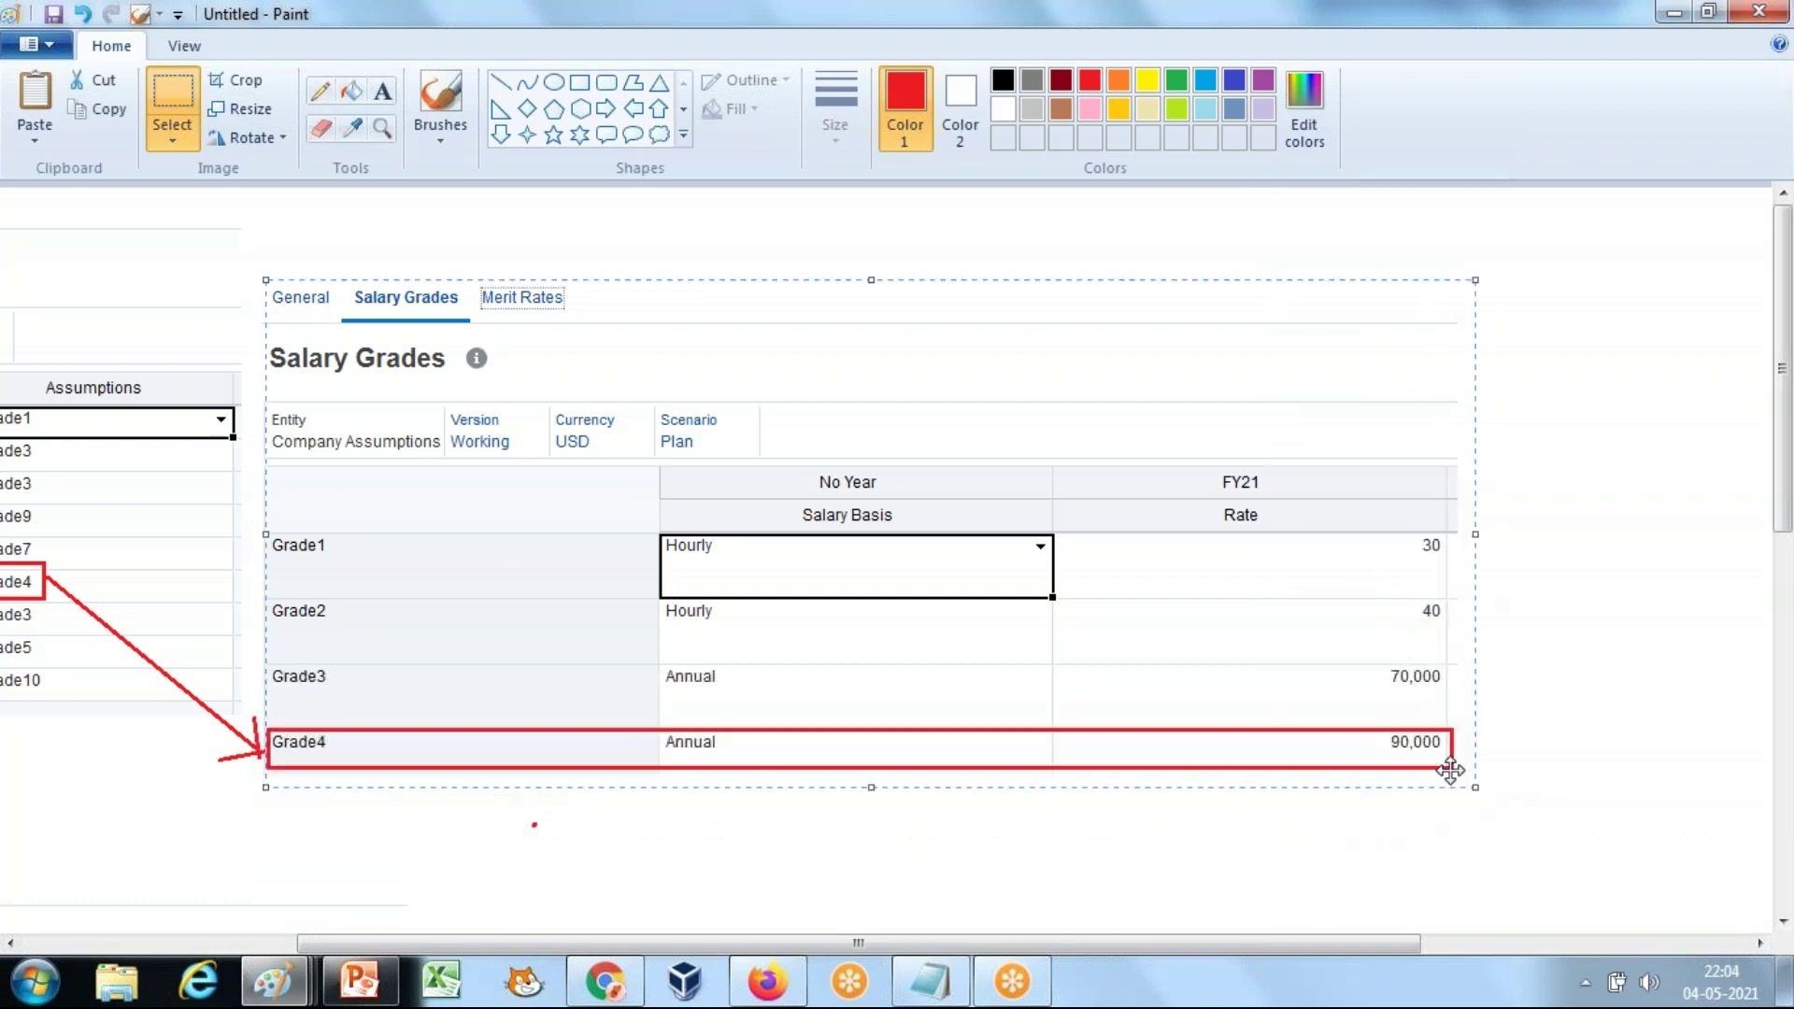
# Step: Return to the Compensation picture, paste the Salary Grades table and place it below the rates table
pyautogui.click(274, 981)
pyautogui.click(421, 854)
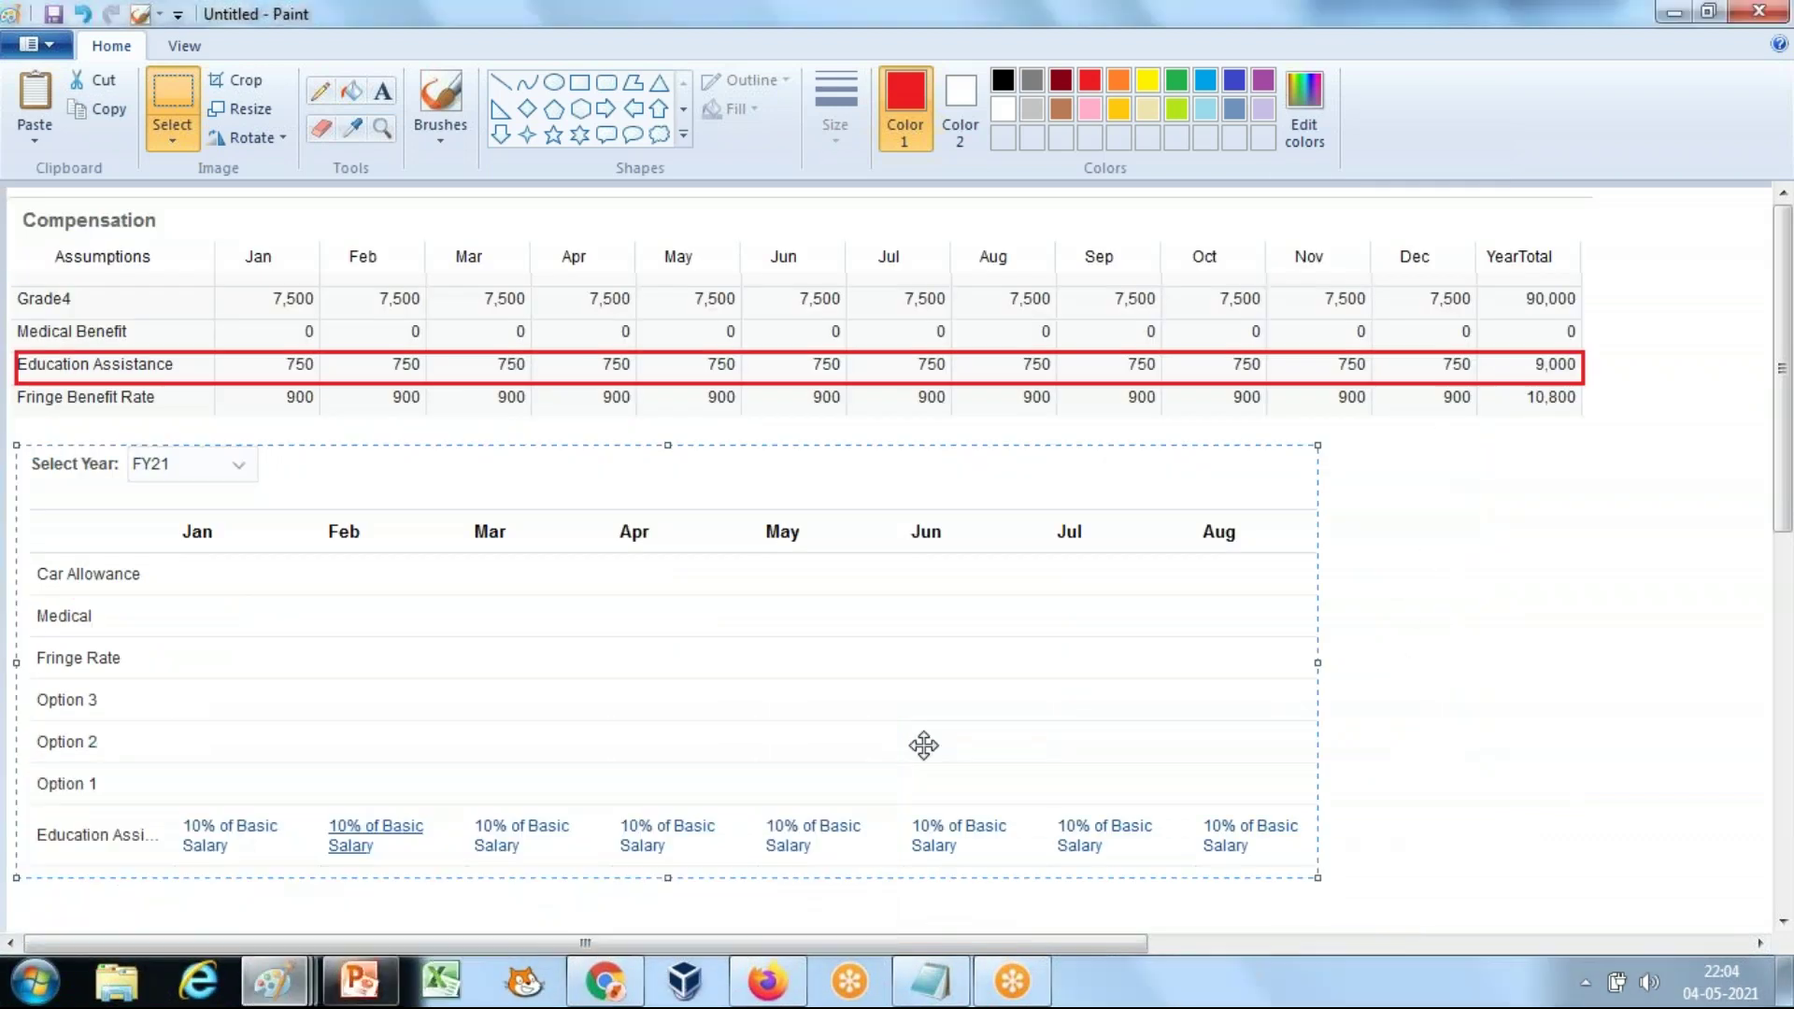
pyautogui.scroll(-1, 1453, 741)
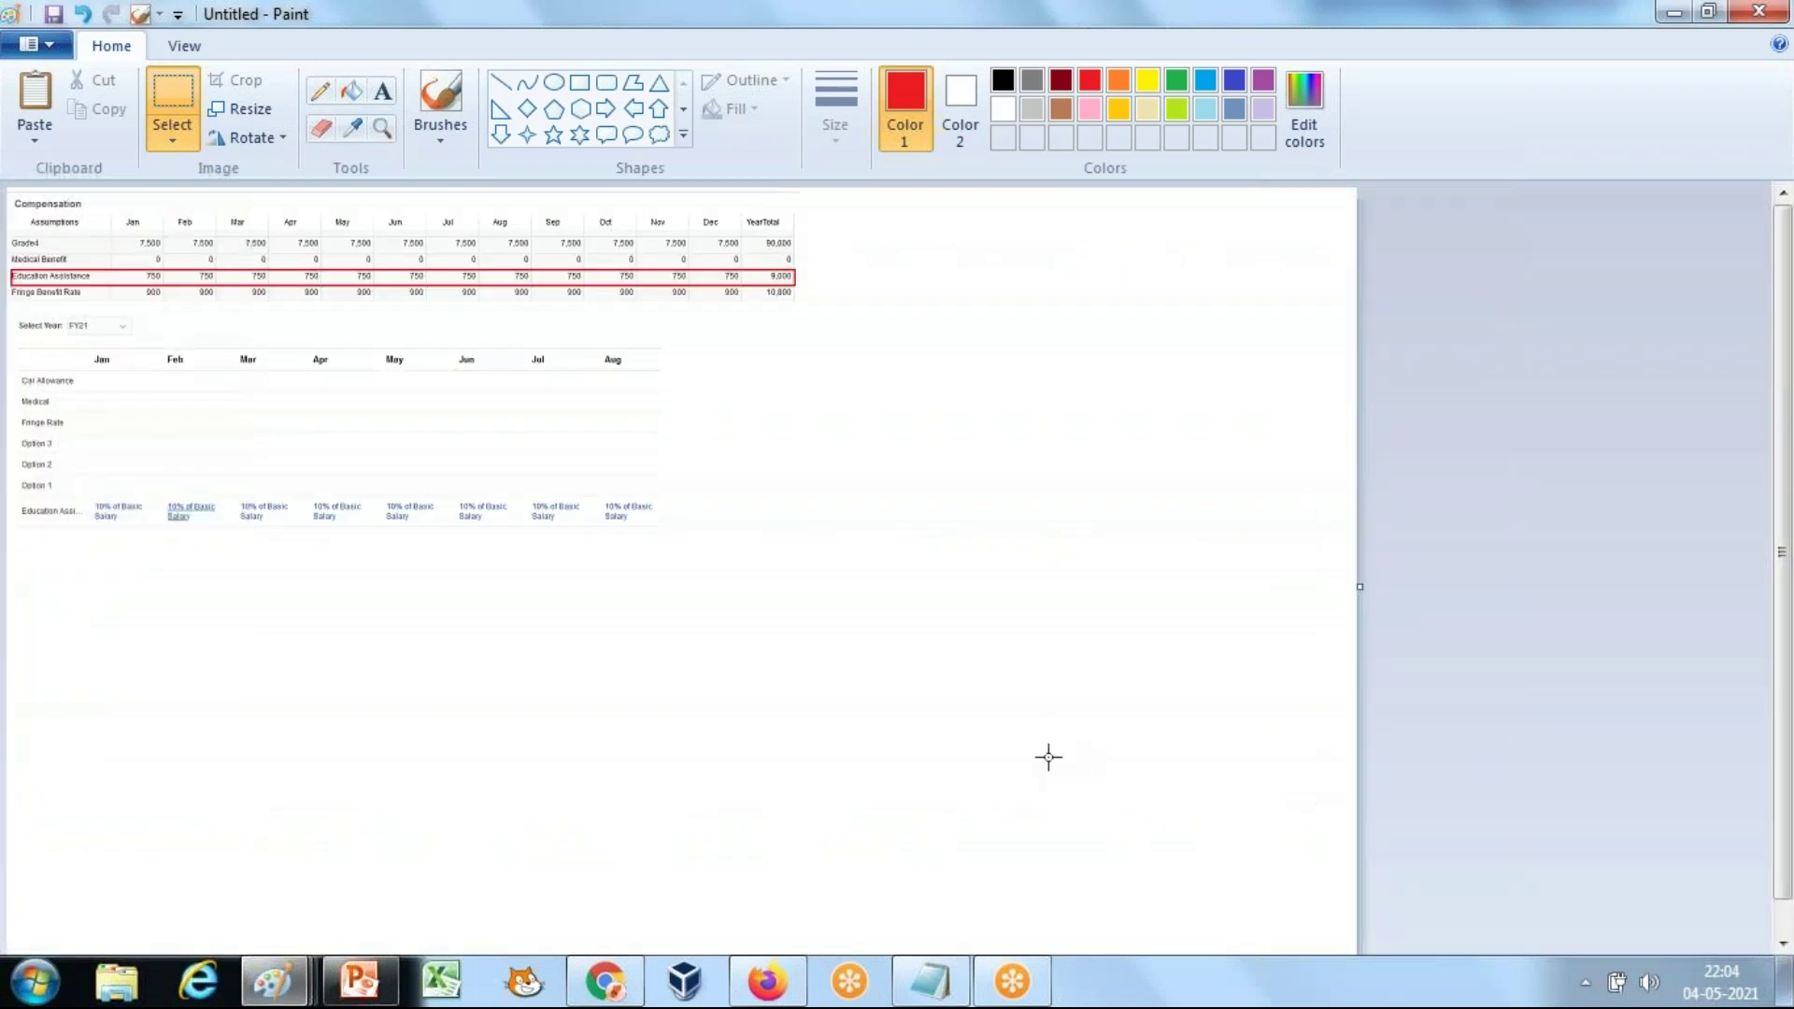
pyautogui.hotkey('ctrl', 'v')
pyautogui.moveTo(456, 371); pyautogui.dragTo(472, 738)
pyautogui.scroll(1, 626, 717)
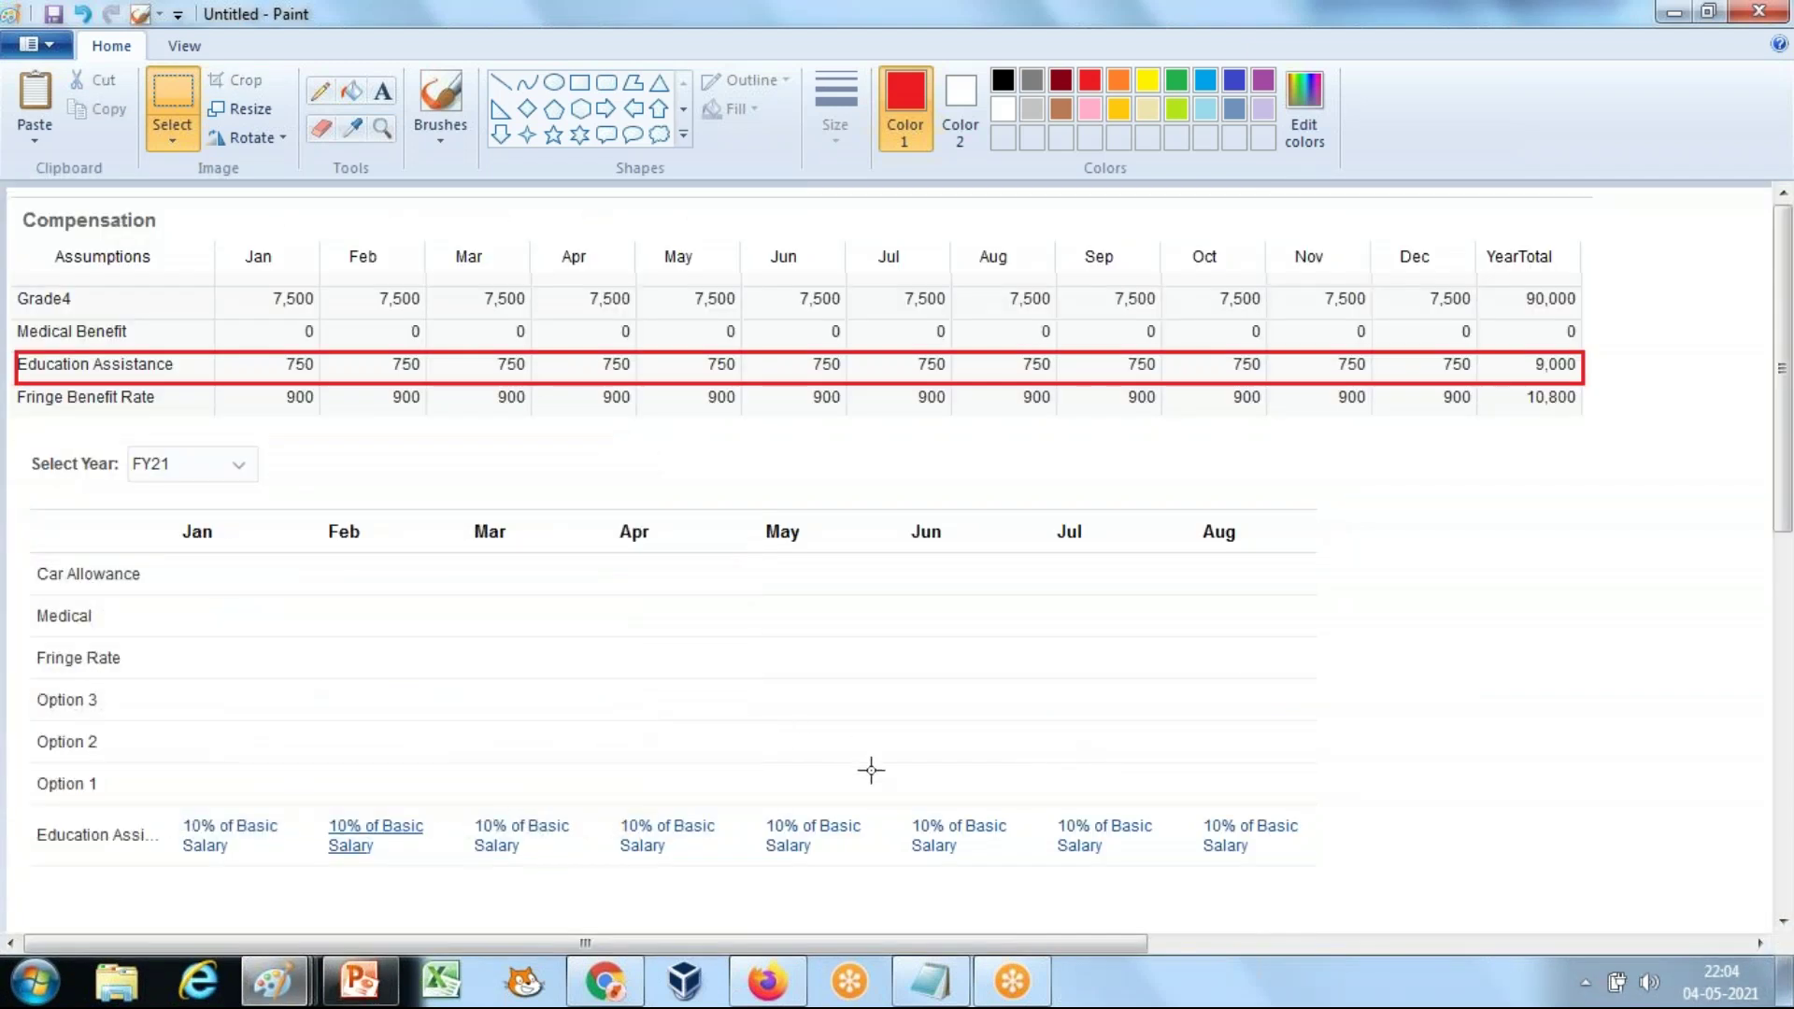
# Step: Outline the Education Assistance row of the rates table and the Grade4 values of the Compensation grid with red rectangles
pyautogui.scroll(-5, 872, 770)
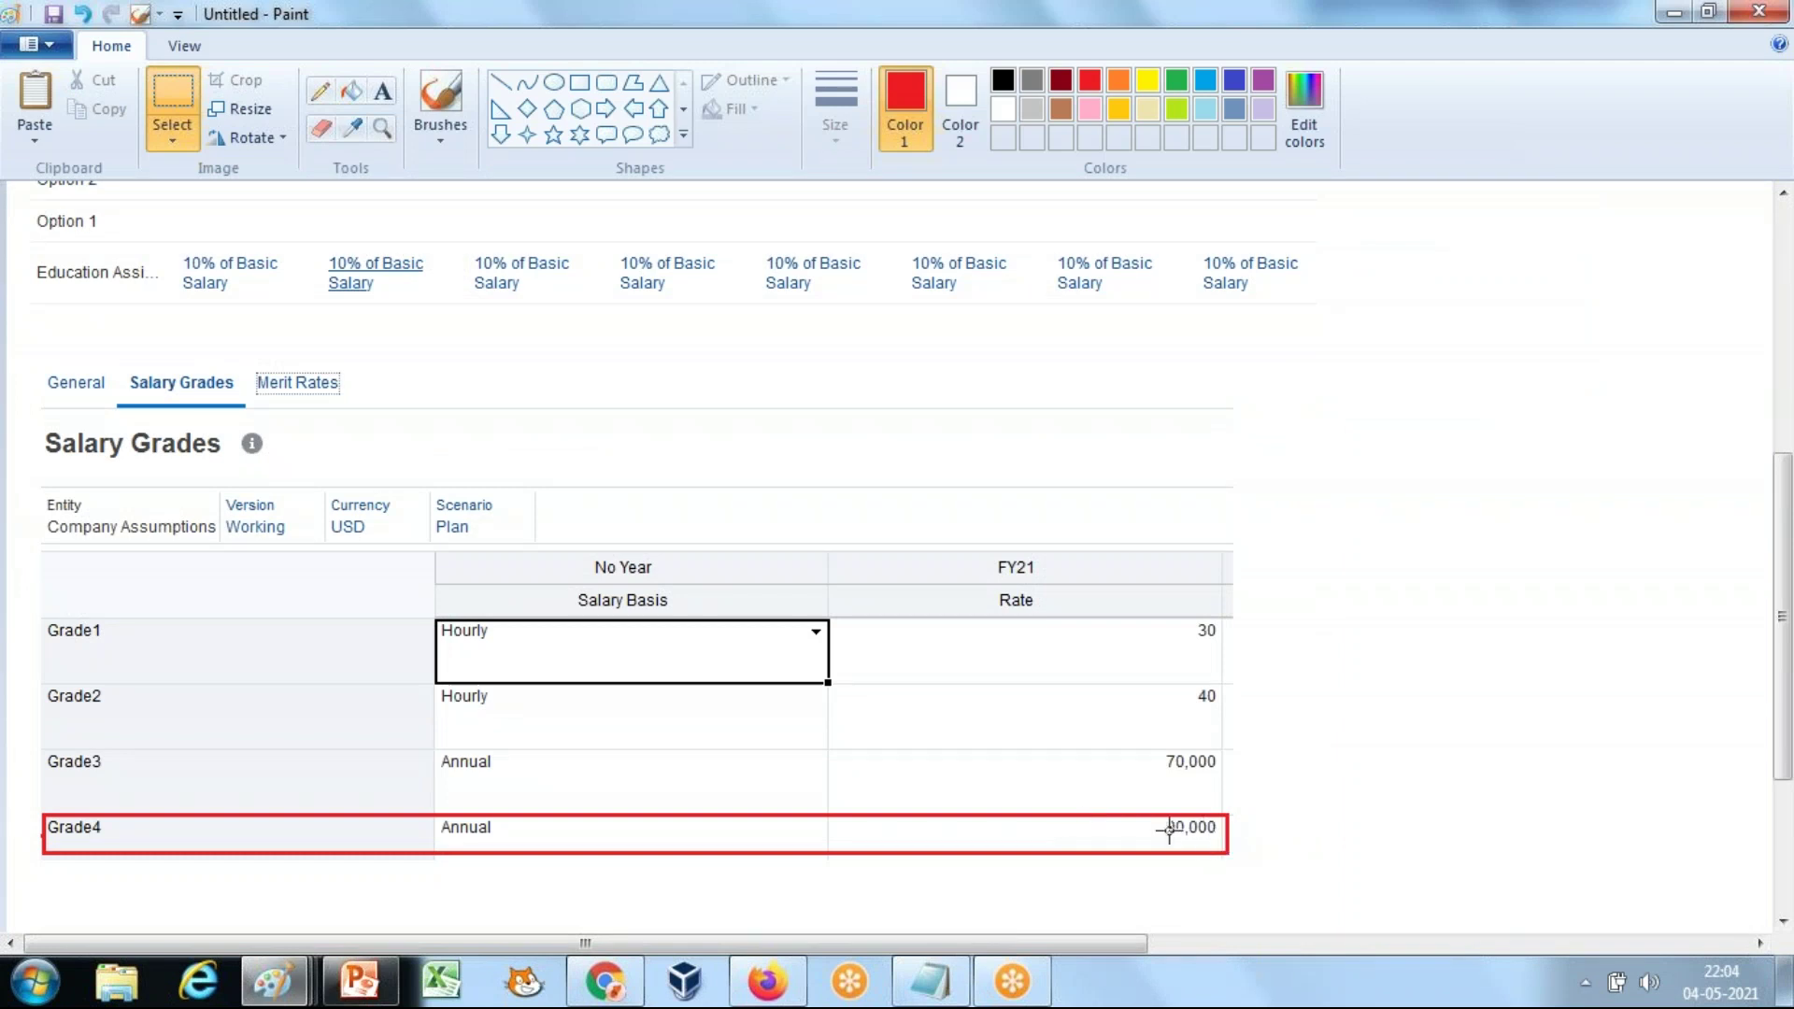
pyautogui.scroll(5, 1169, 829)
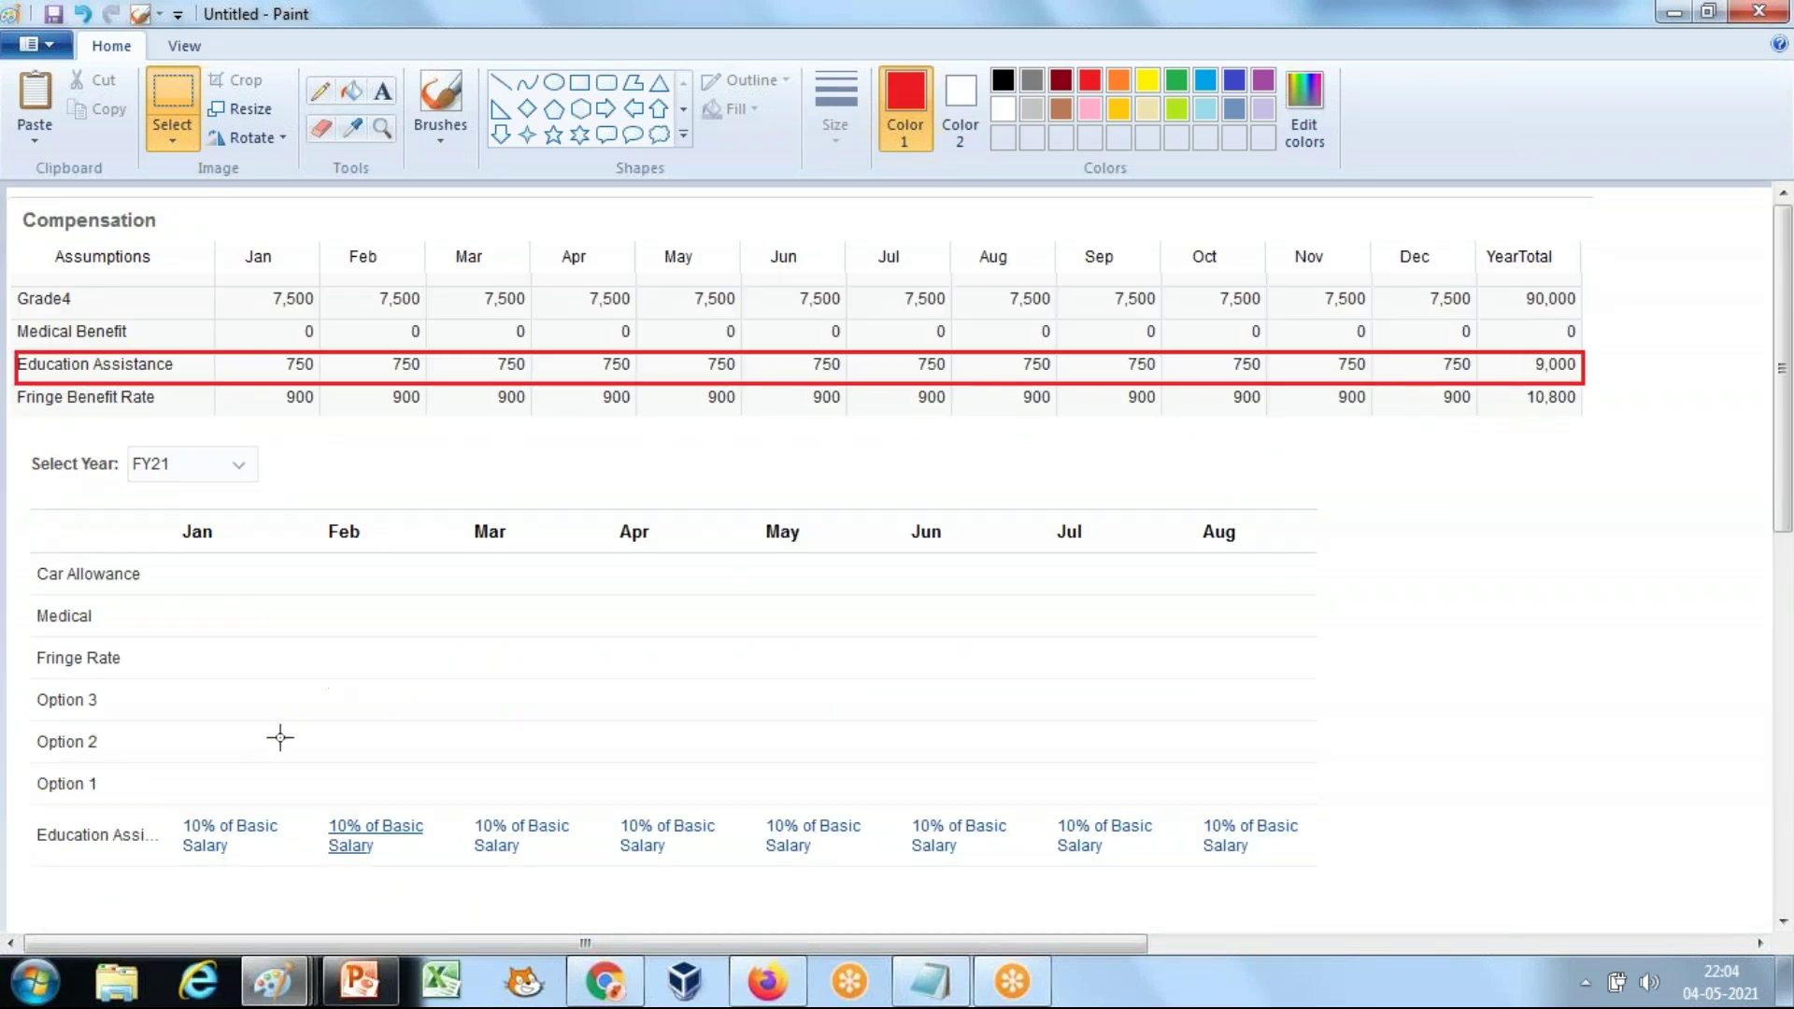
pyautogui.moveTo(320, 869); pyautogui.dragTo(555, 872)
pyautogui.click(579, 89)
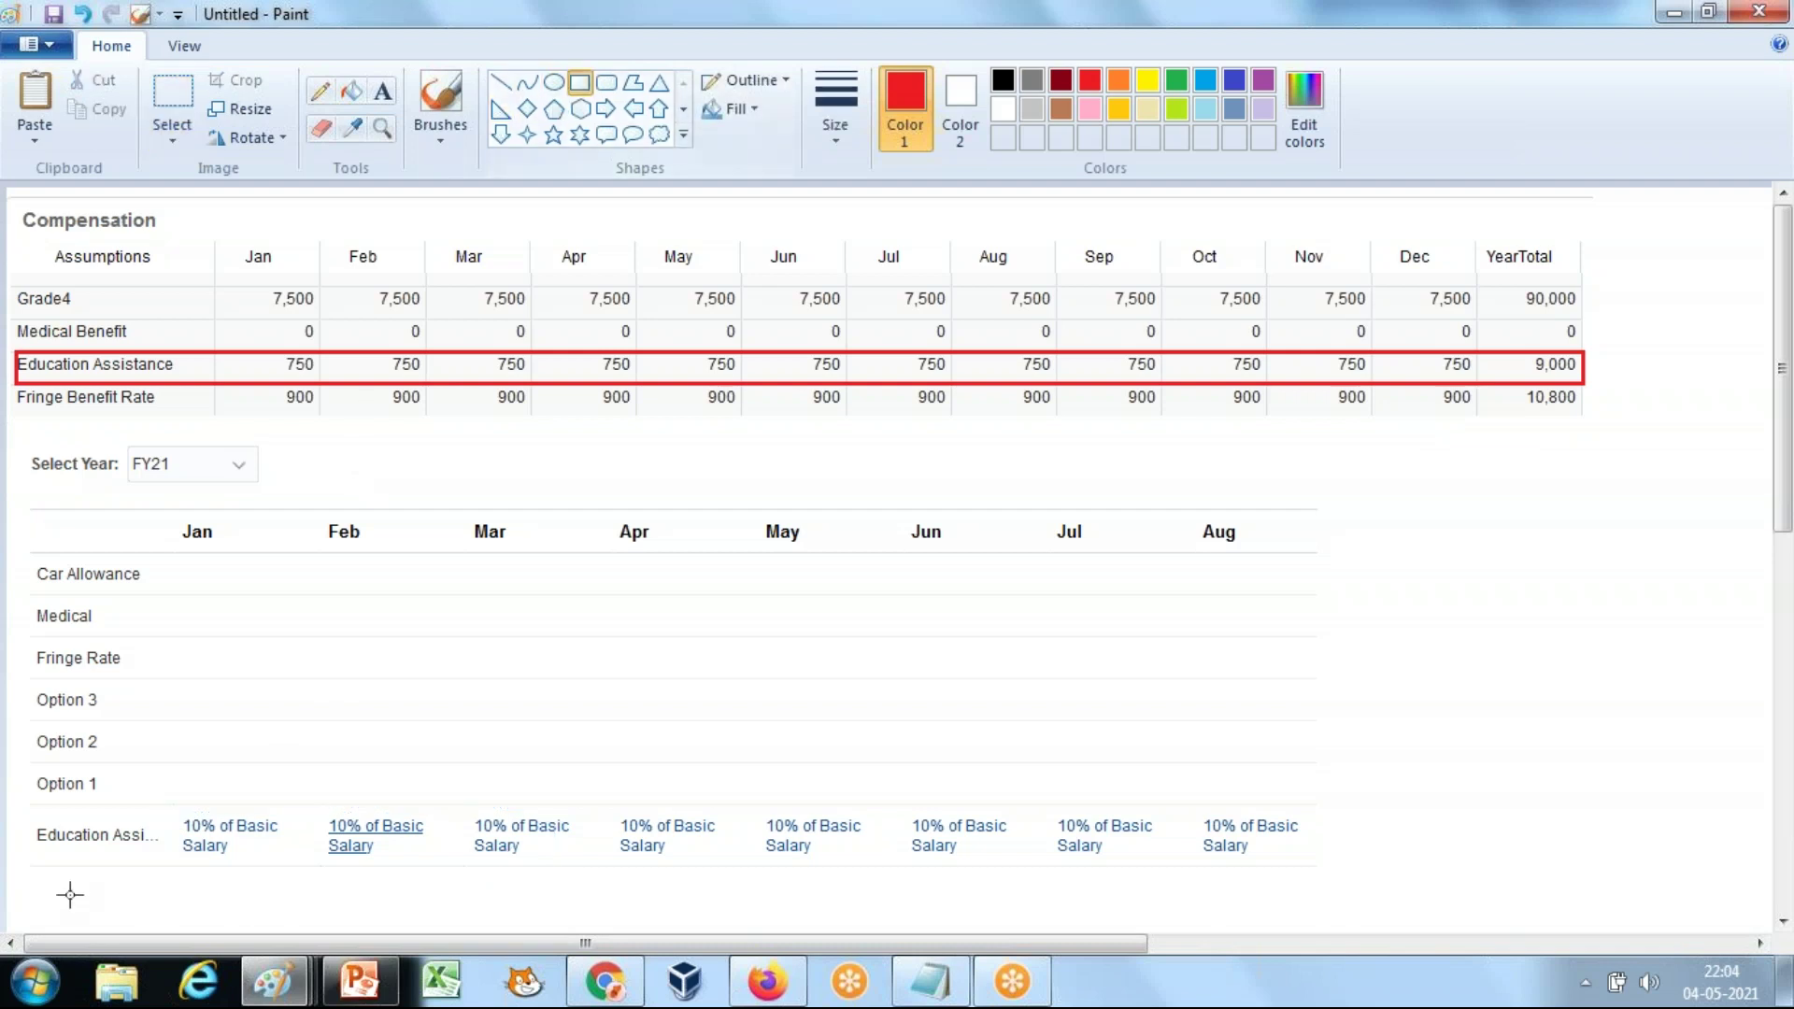
pyautogui.moveTo(28, 809); pyautogui.dragTo(1329, 862)
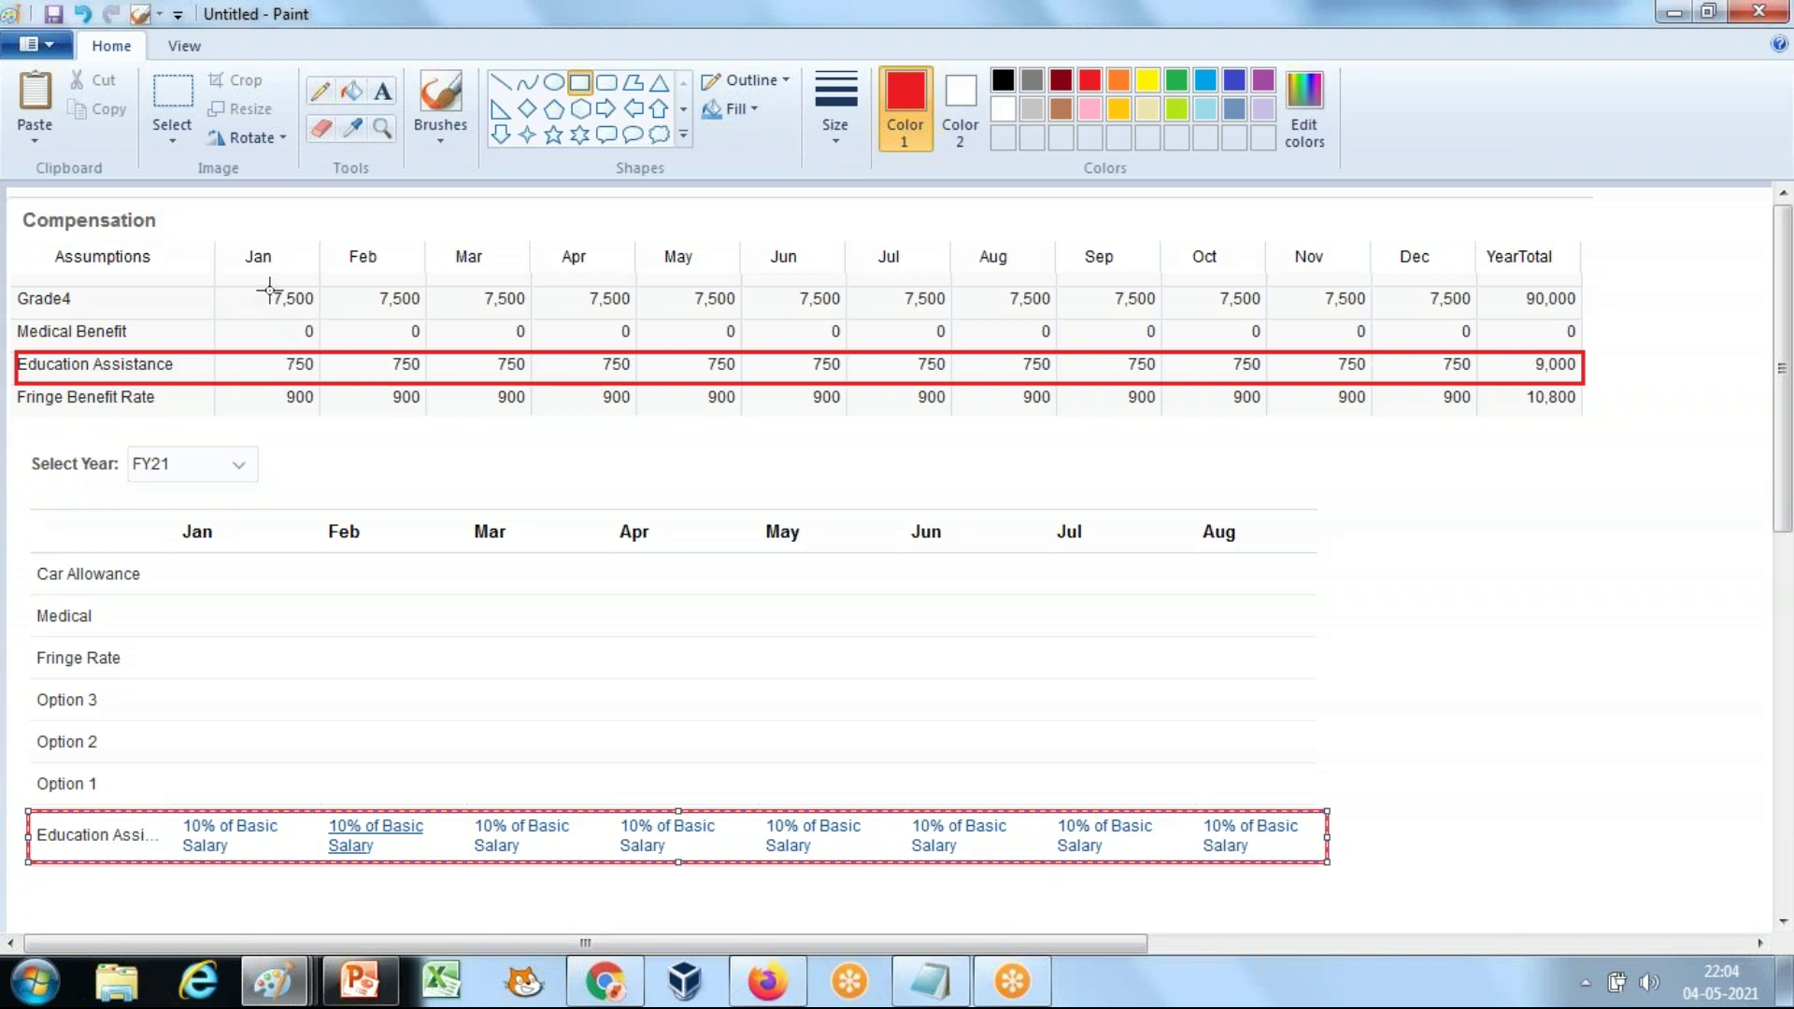
pyautogui.moveTo(268, 287); pyautogui.dragTo(1578, 313)
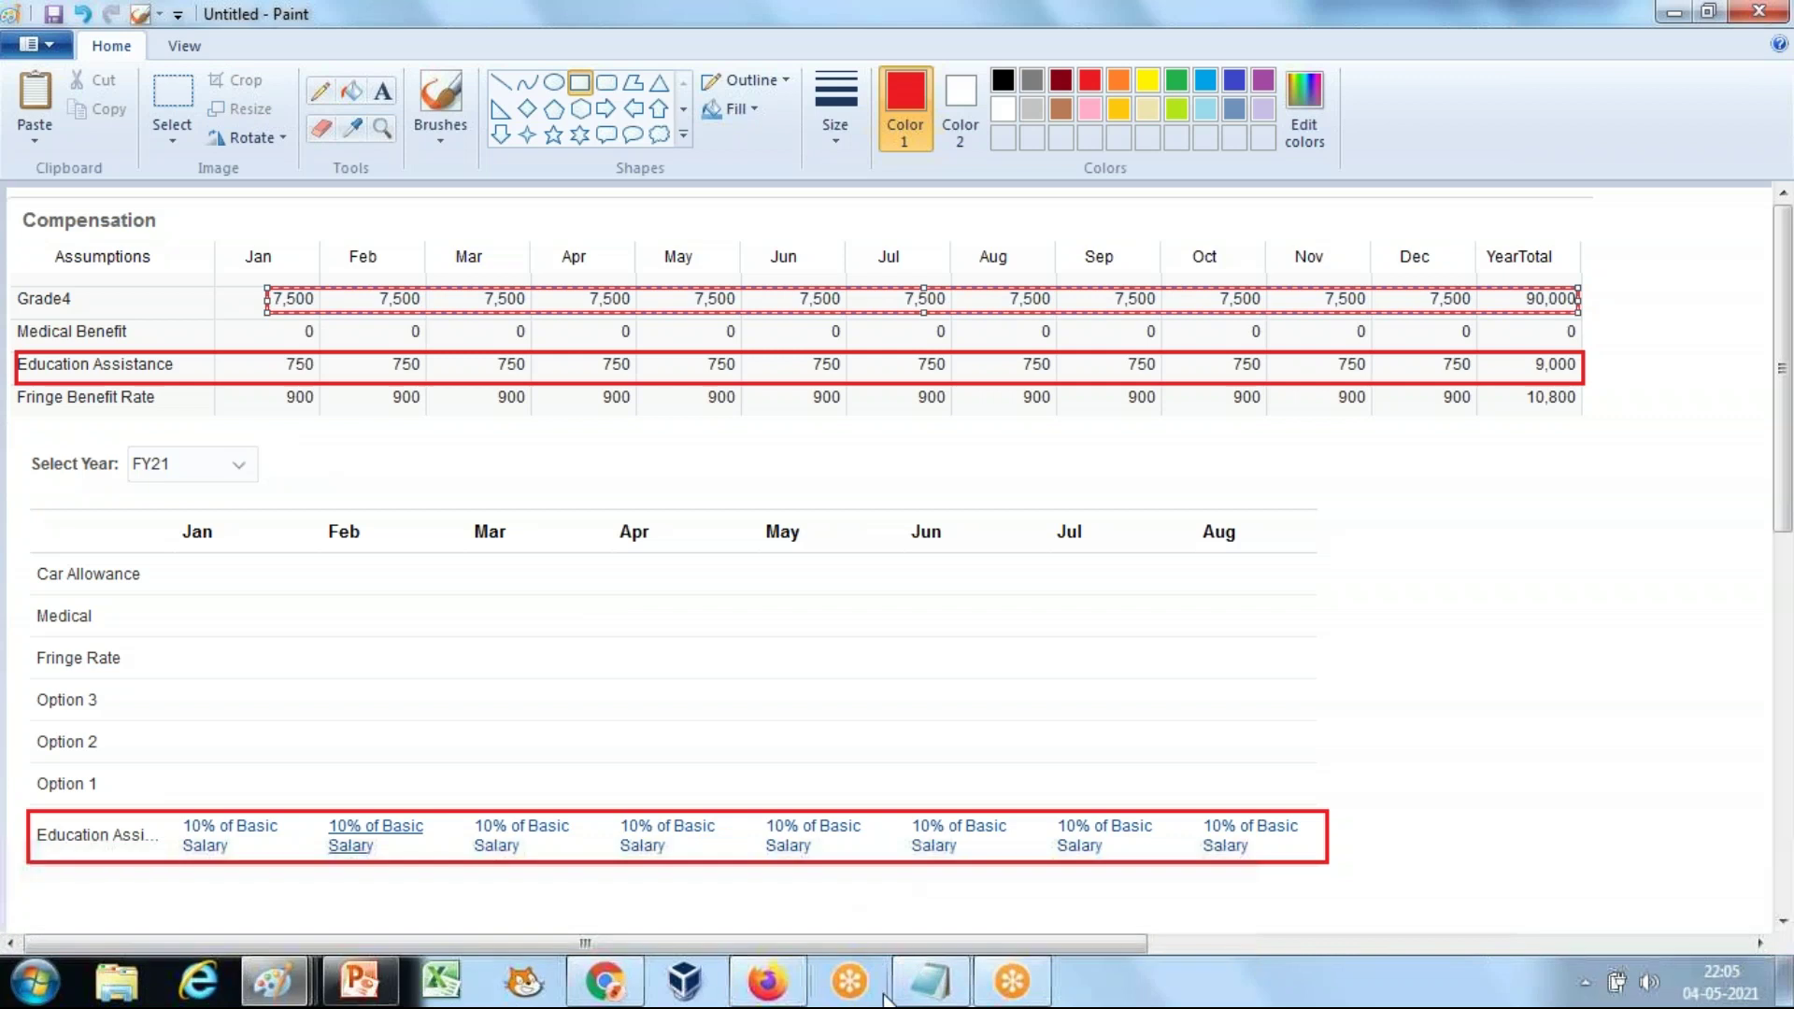
# Step: Switch to the Notepad step list and renumber the "Add new hiring requests" line as Step#6
pyautogui.click(930, 981)
pyautogui.click(808, 755)
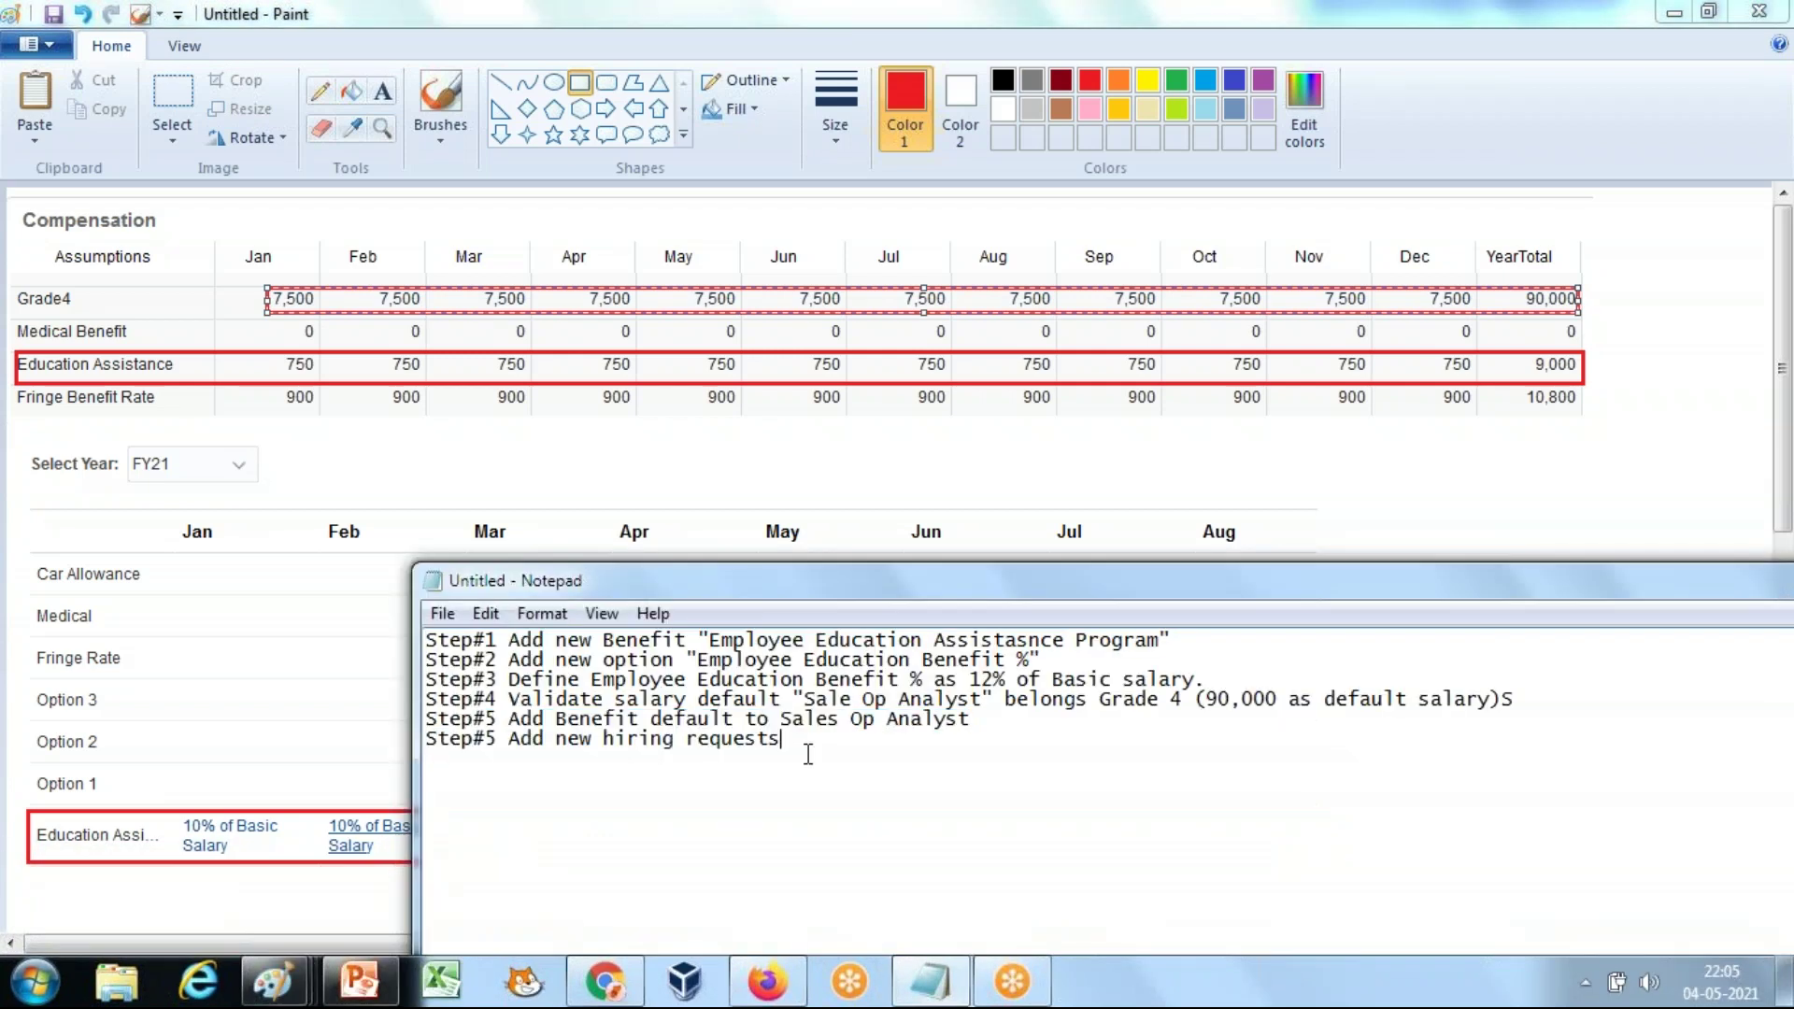
pyautogui.click(501, 736)
pyautogui.press('BackSpace')
pyautogui.write('6')
# Step: Review Step#1 to Step#5 of the Notepad step list, highlighting the benefit, option, percentage, salary default and benefit default entries
pyautogui.moveTo(512, 639); pyautogui.dragTo(1165, 657)
pyautogui.click(1101, 681)
pyautogui.moveTo(512, 643); pyautogui.dragTo(737, 645)
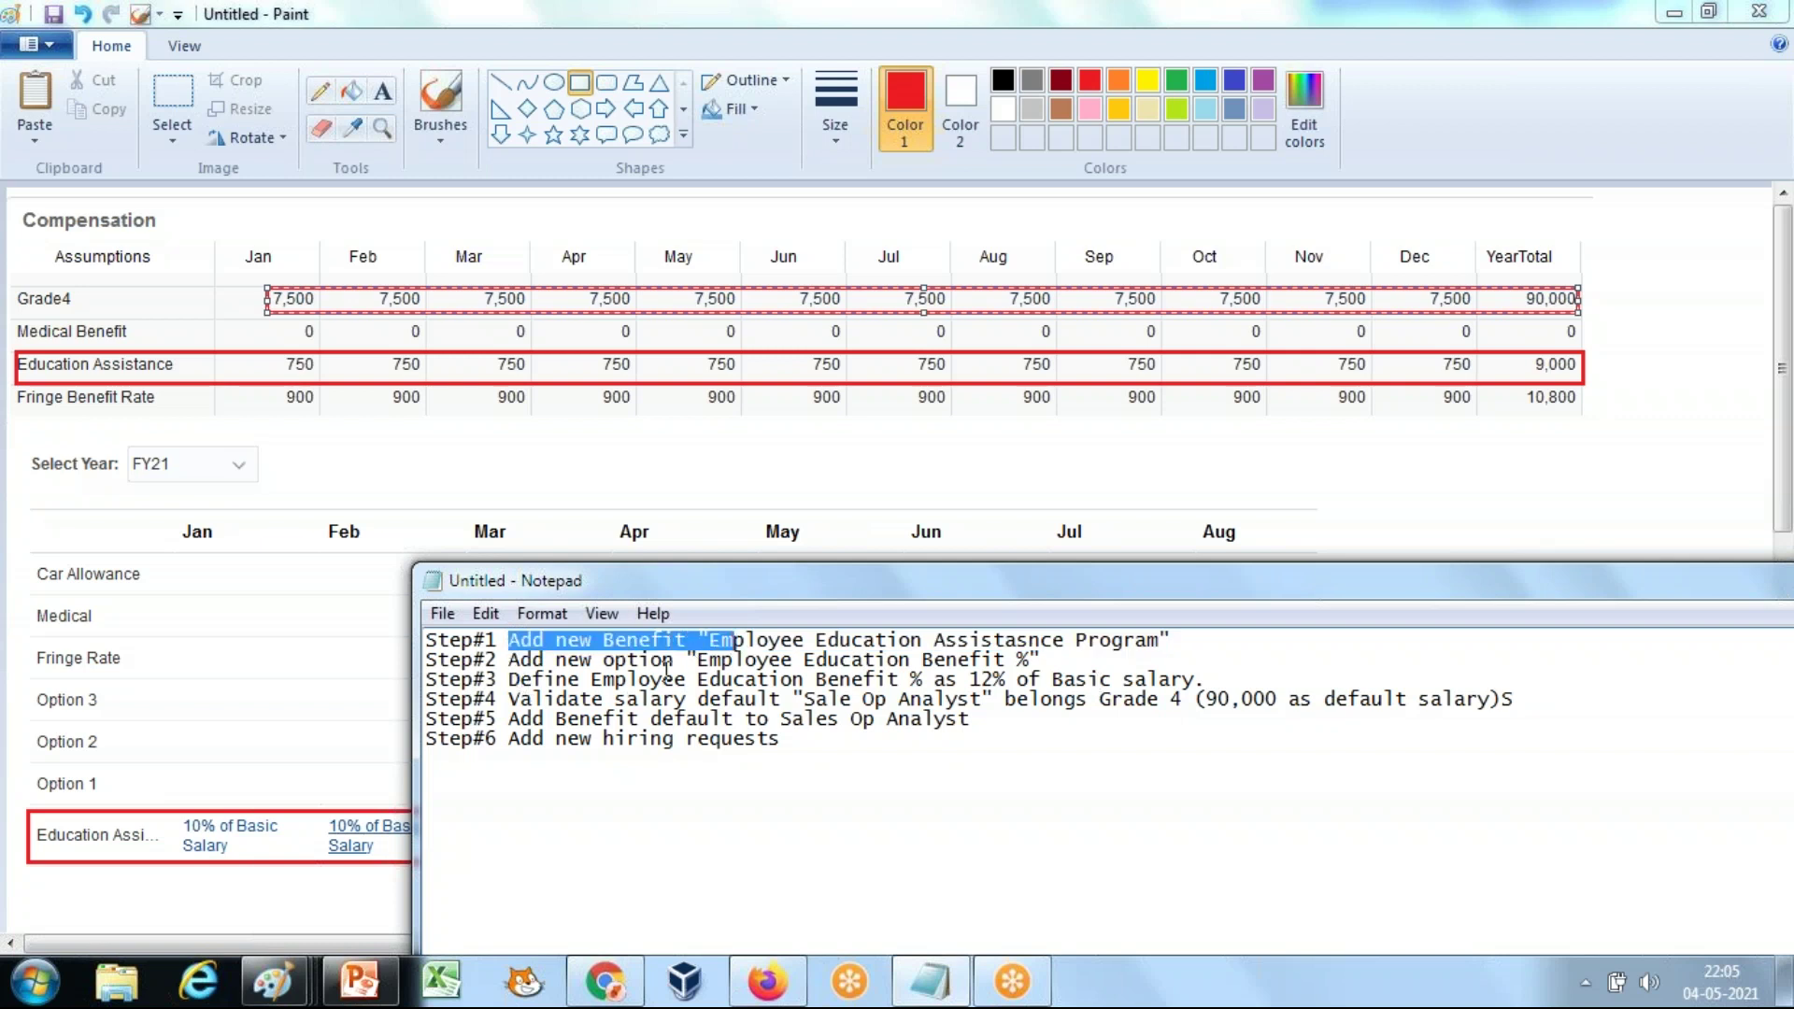
pyautogui.click(664, 675)
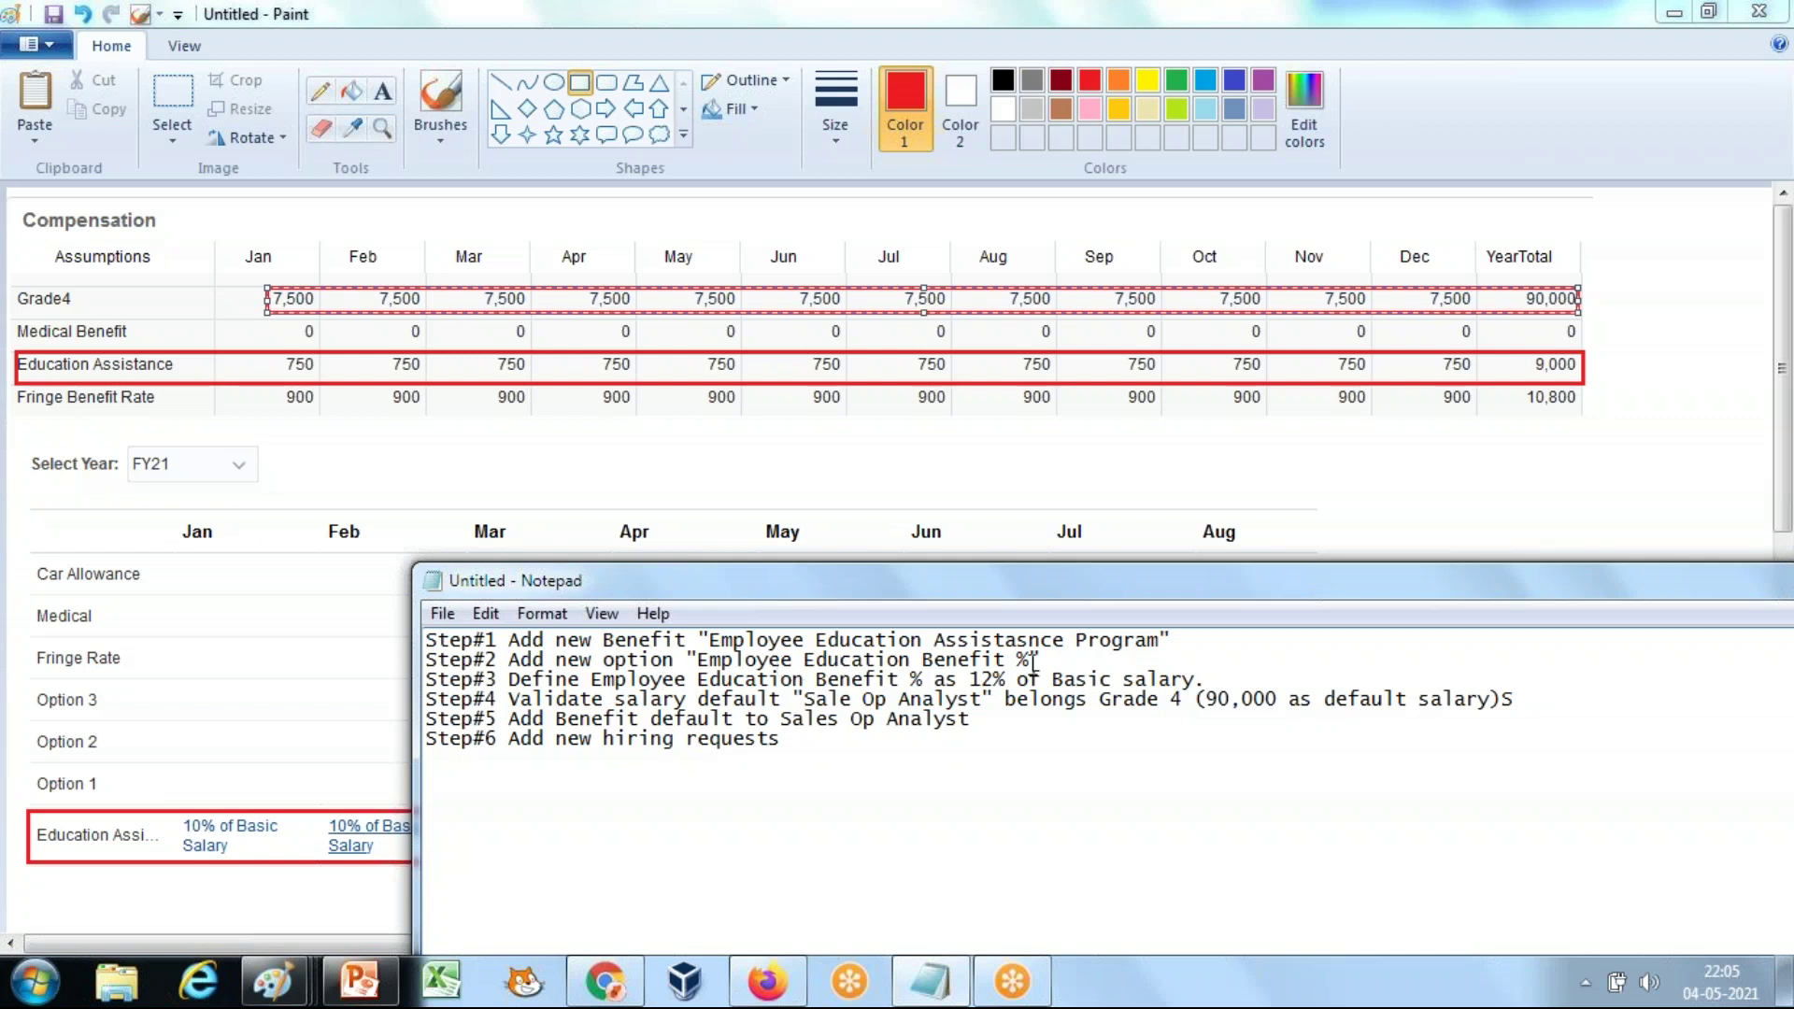
pyautogui.moveTo(511, 679); pyautogui.dragTo(1214, 678)
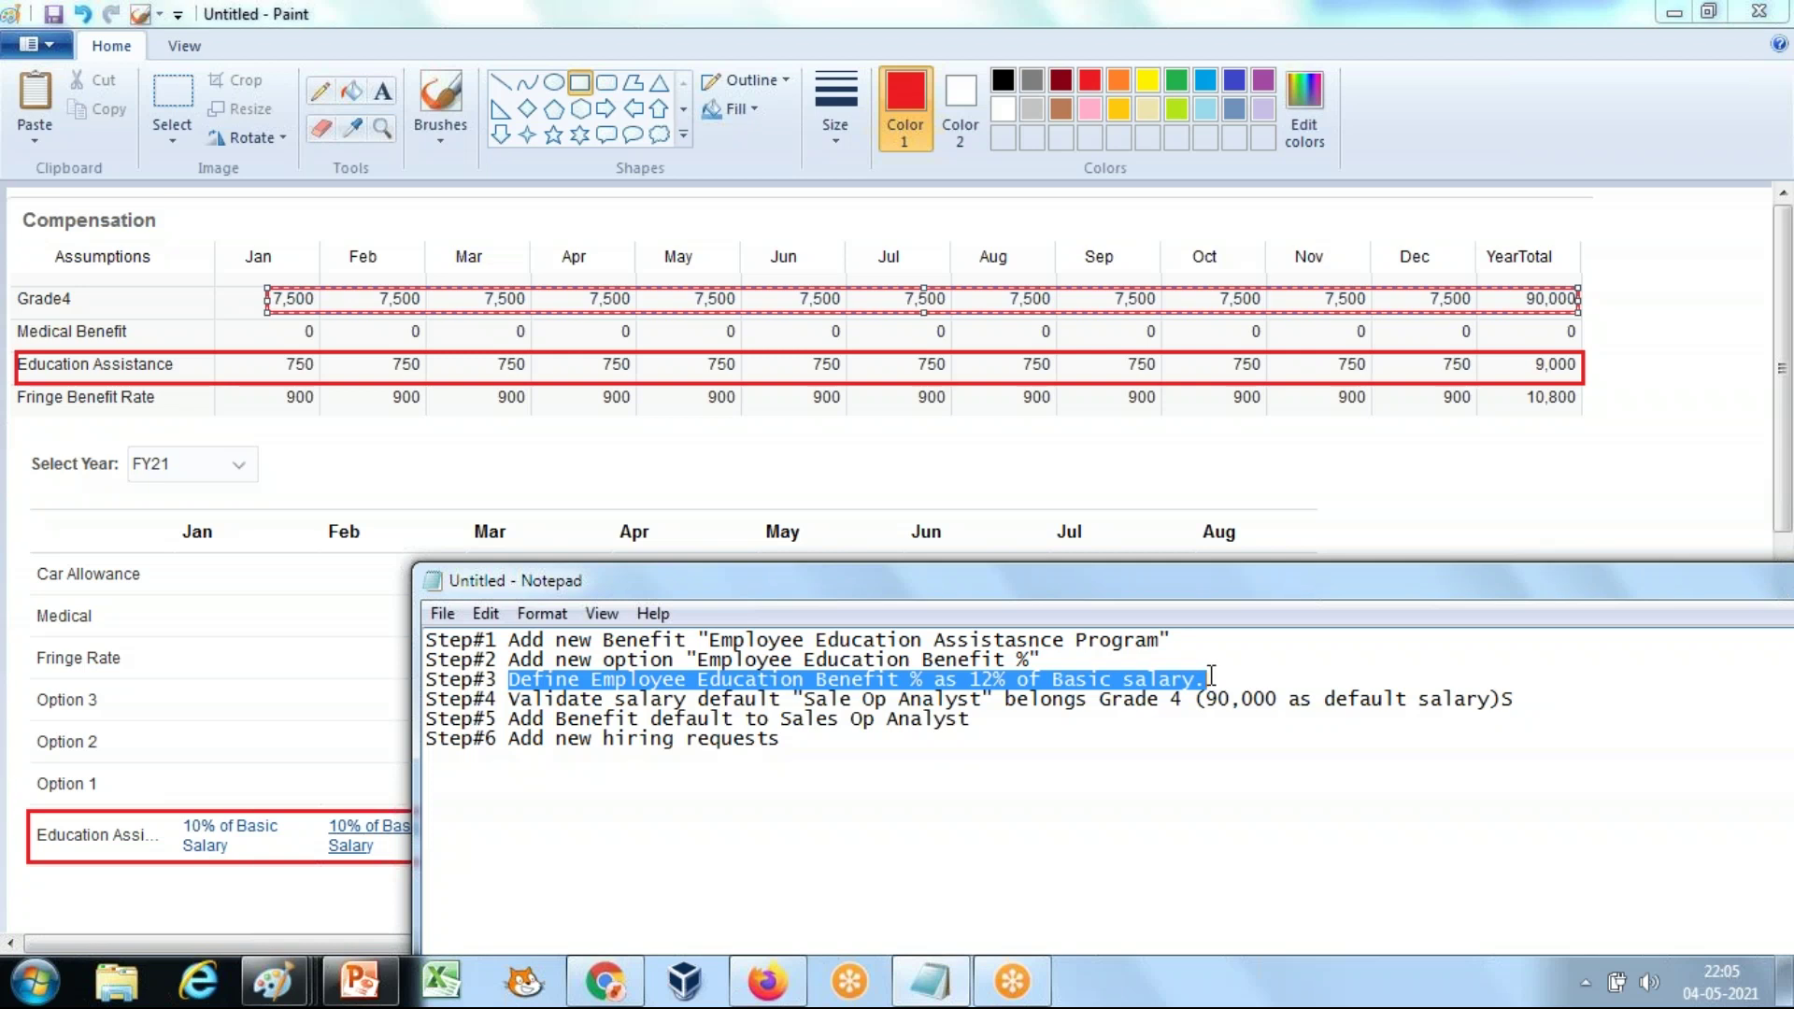
pyautogui.click(1211, 675)
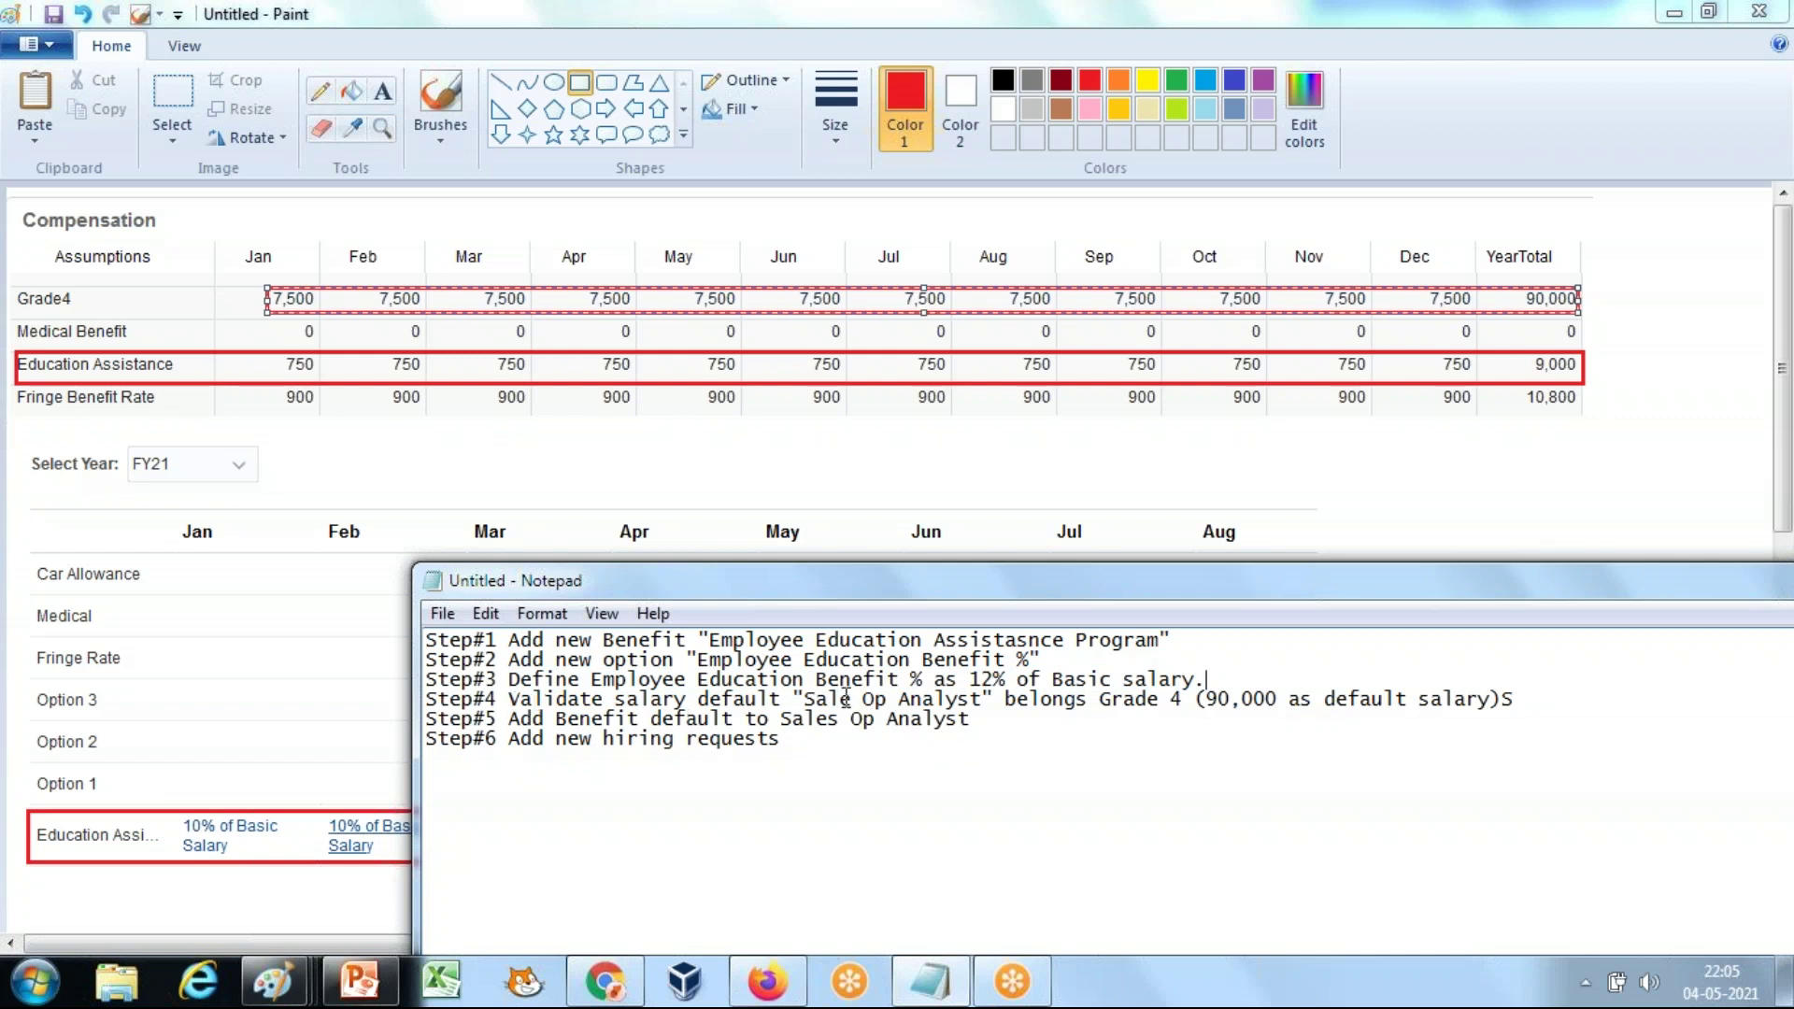
pyautogui.moveTo(808, 699); pyautogui.dragTo(977, 702)
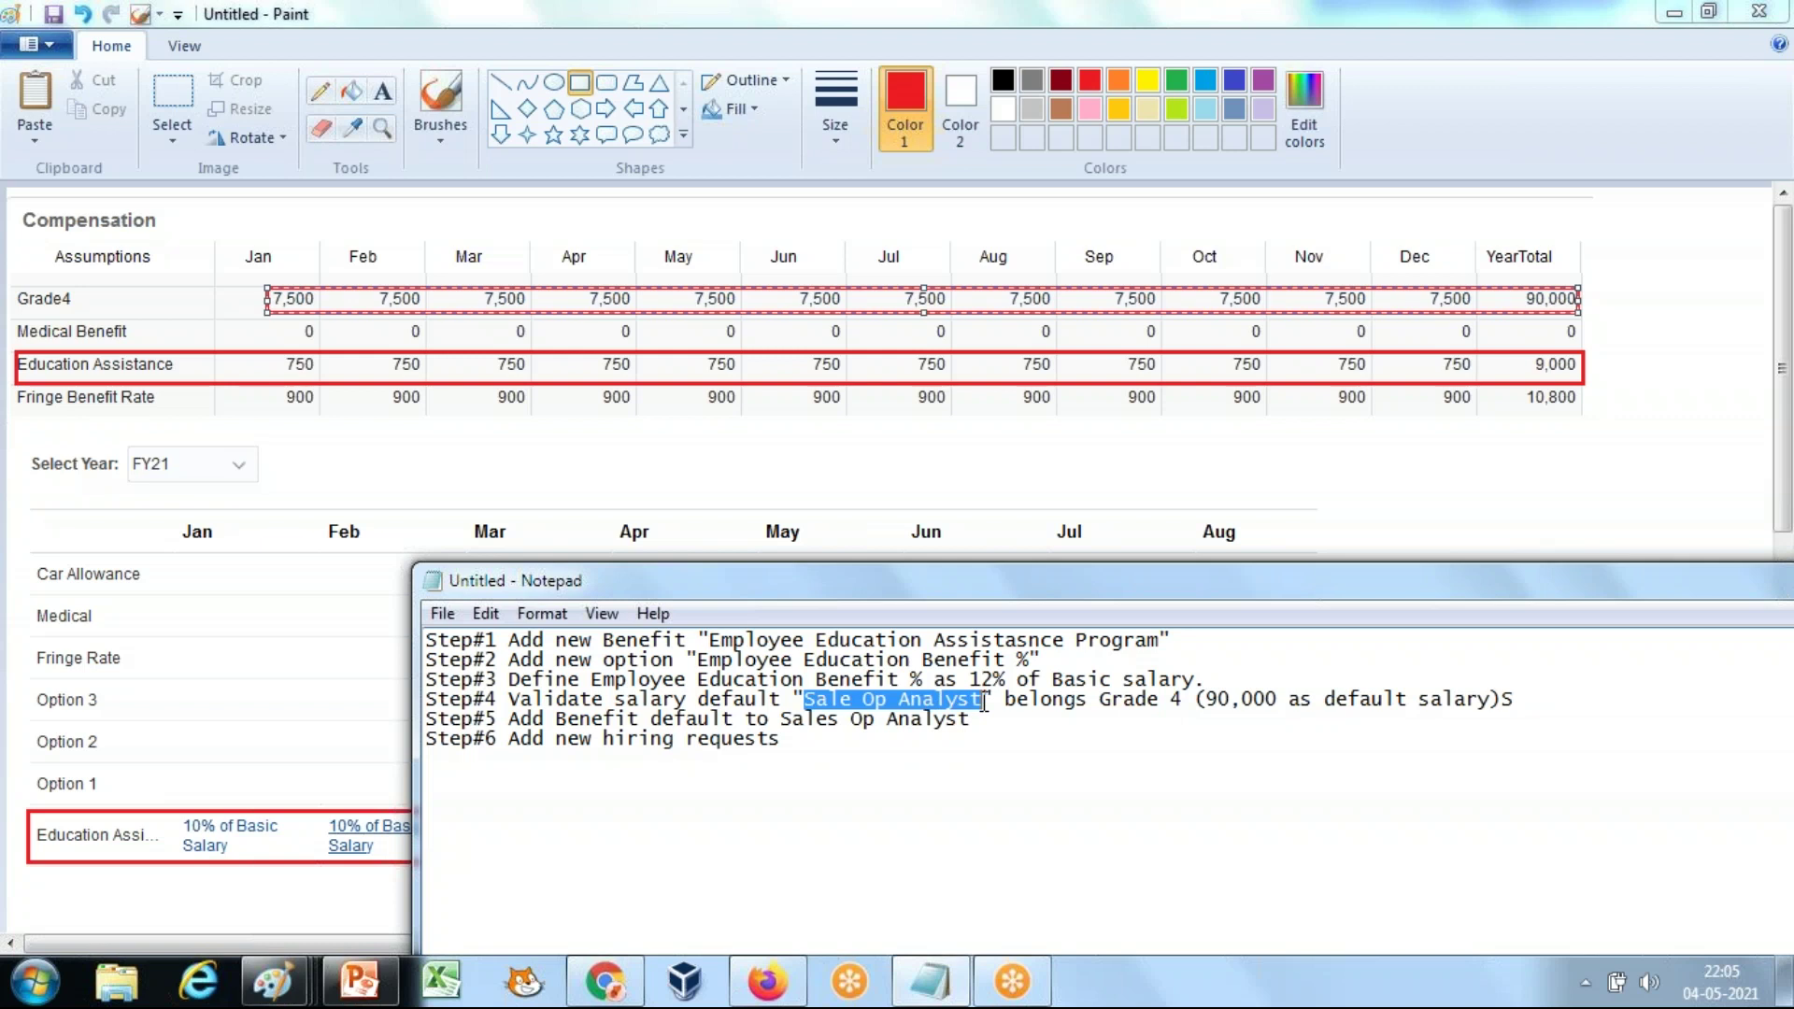
pyautogui.click(1117, 715)
pyautogui.moveTo(1103, 699); pyautogui.dragTo(1283, 699)
pyautogui.click(1201, 715)
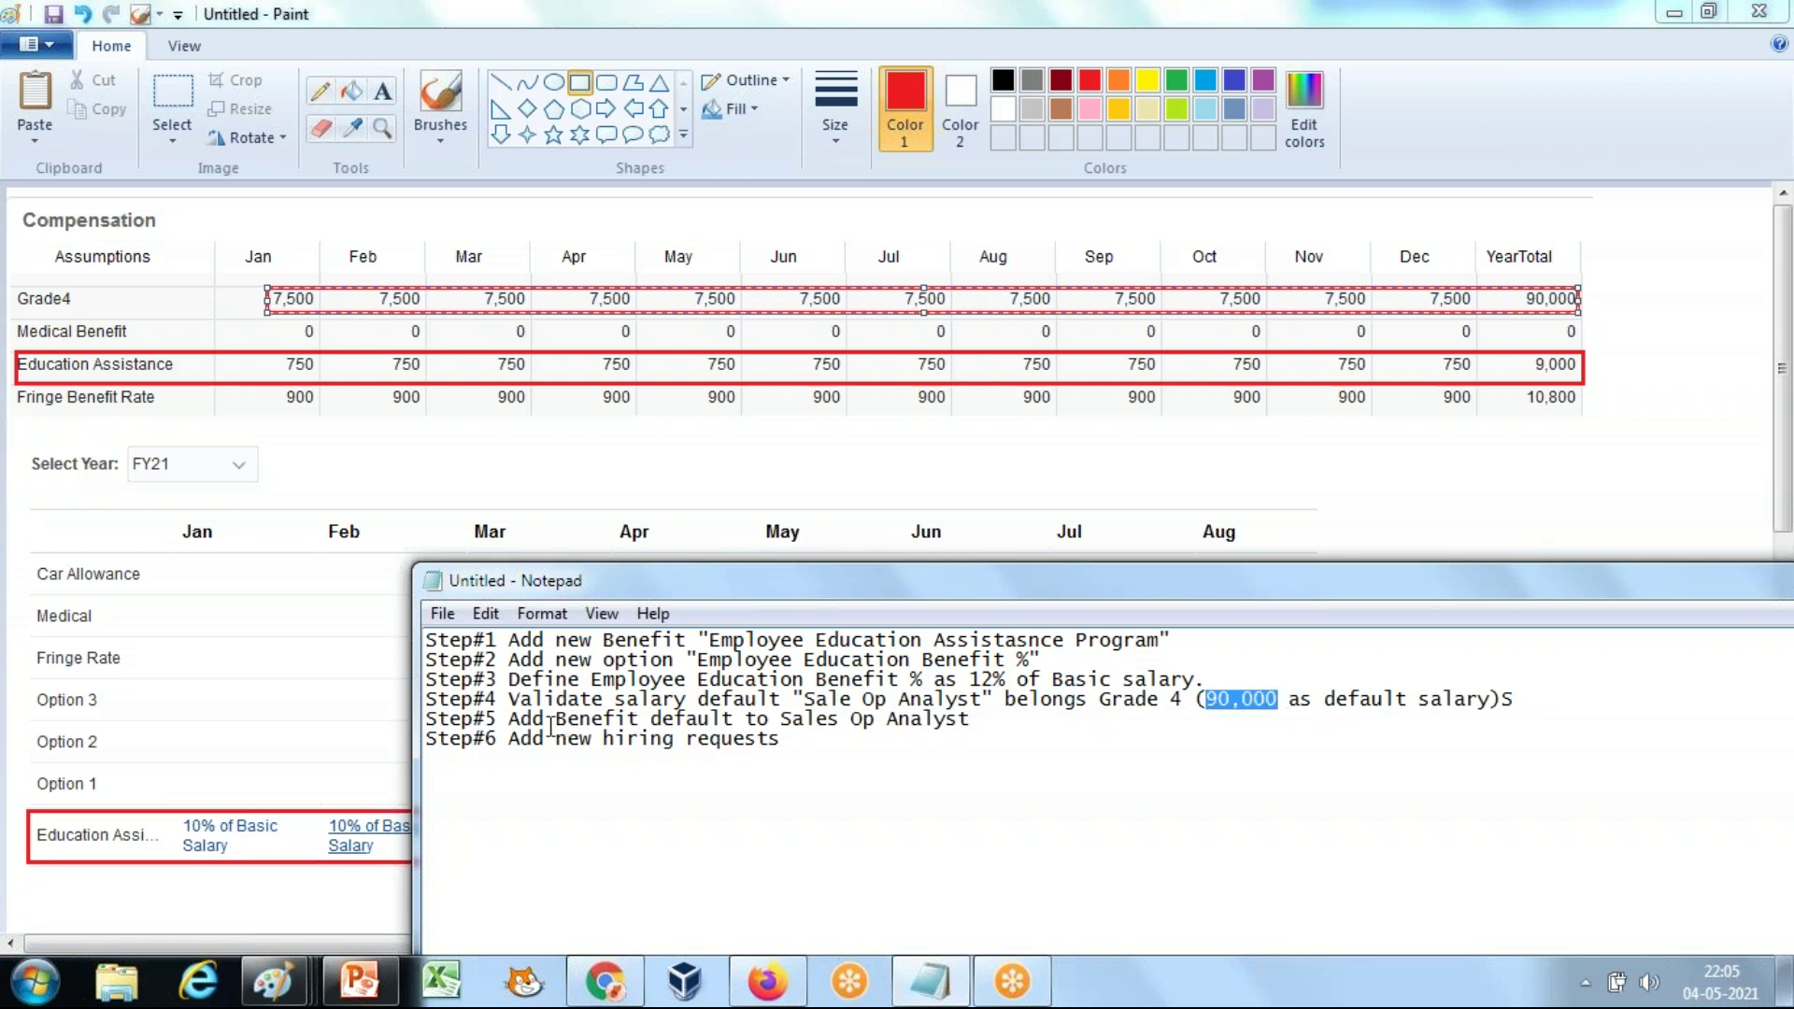
pyautogui.moveTo(510, 719); pyautogui.dragTo(978, 722)
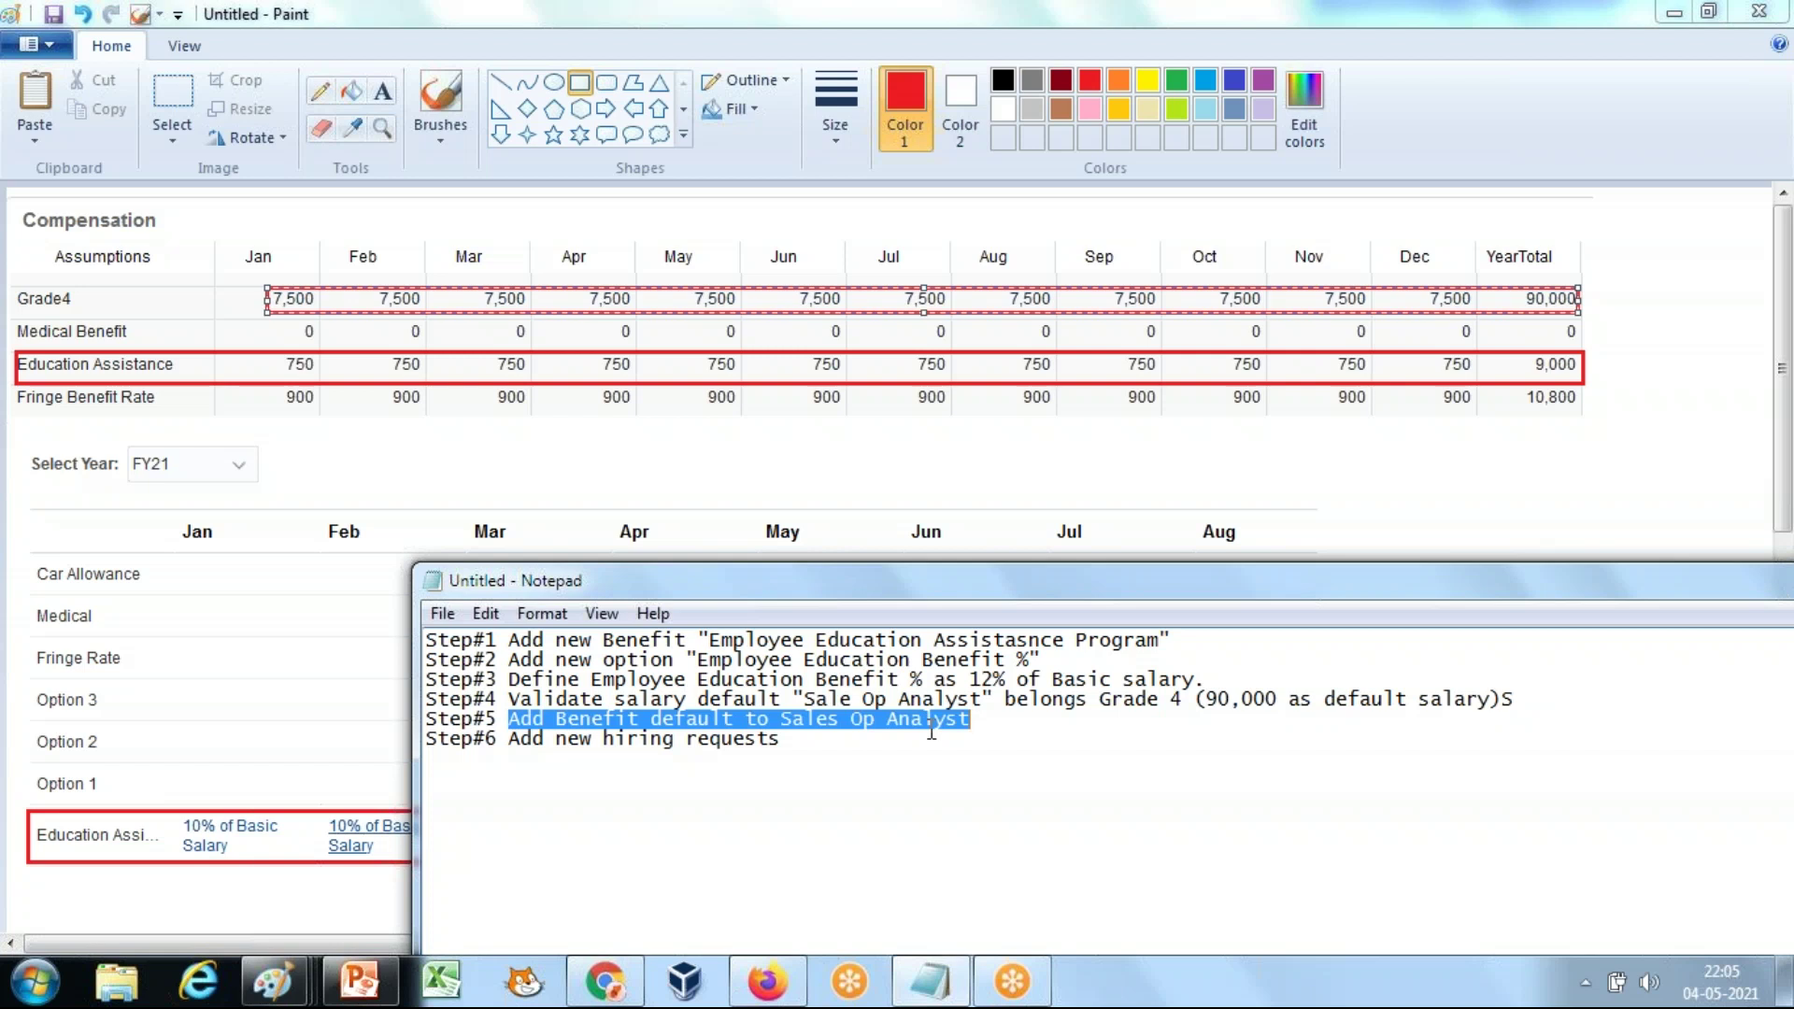
# Step: Append the 12% rate to the end of the Step#5 line about the Sales Op Analyst benefit default
pyautogui.click(928, 720)
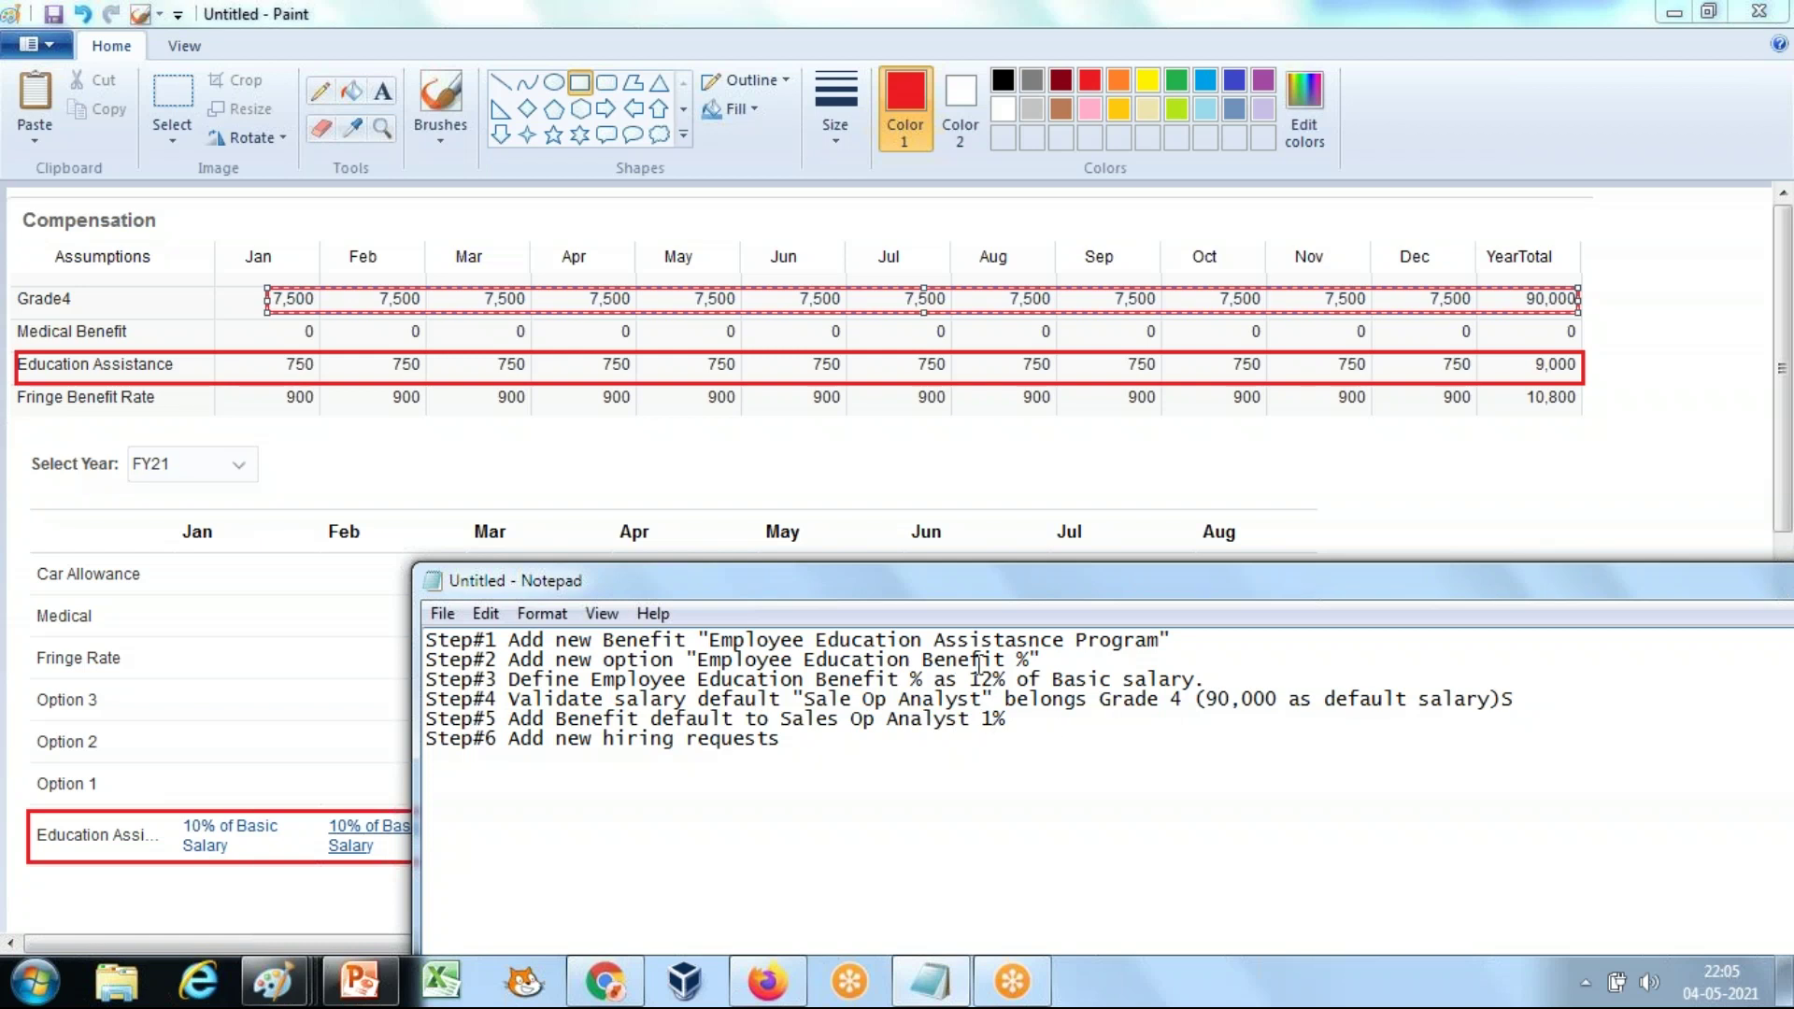
pyautogui.moveTo(1006, 675)
pyautogui.mouseDown()
pyautogui.moveTo(921, 662)
pyautogui.moveTo(973, 680)
pyautogui.mouseUp()
pyautogui.hotkey('ctrl', 'c')
pyautogui.click(1006, 720)
pyautogui.hotkey('ctrl', 'v')
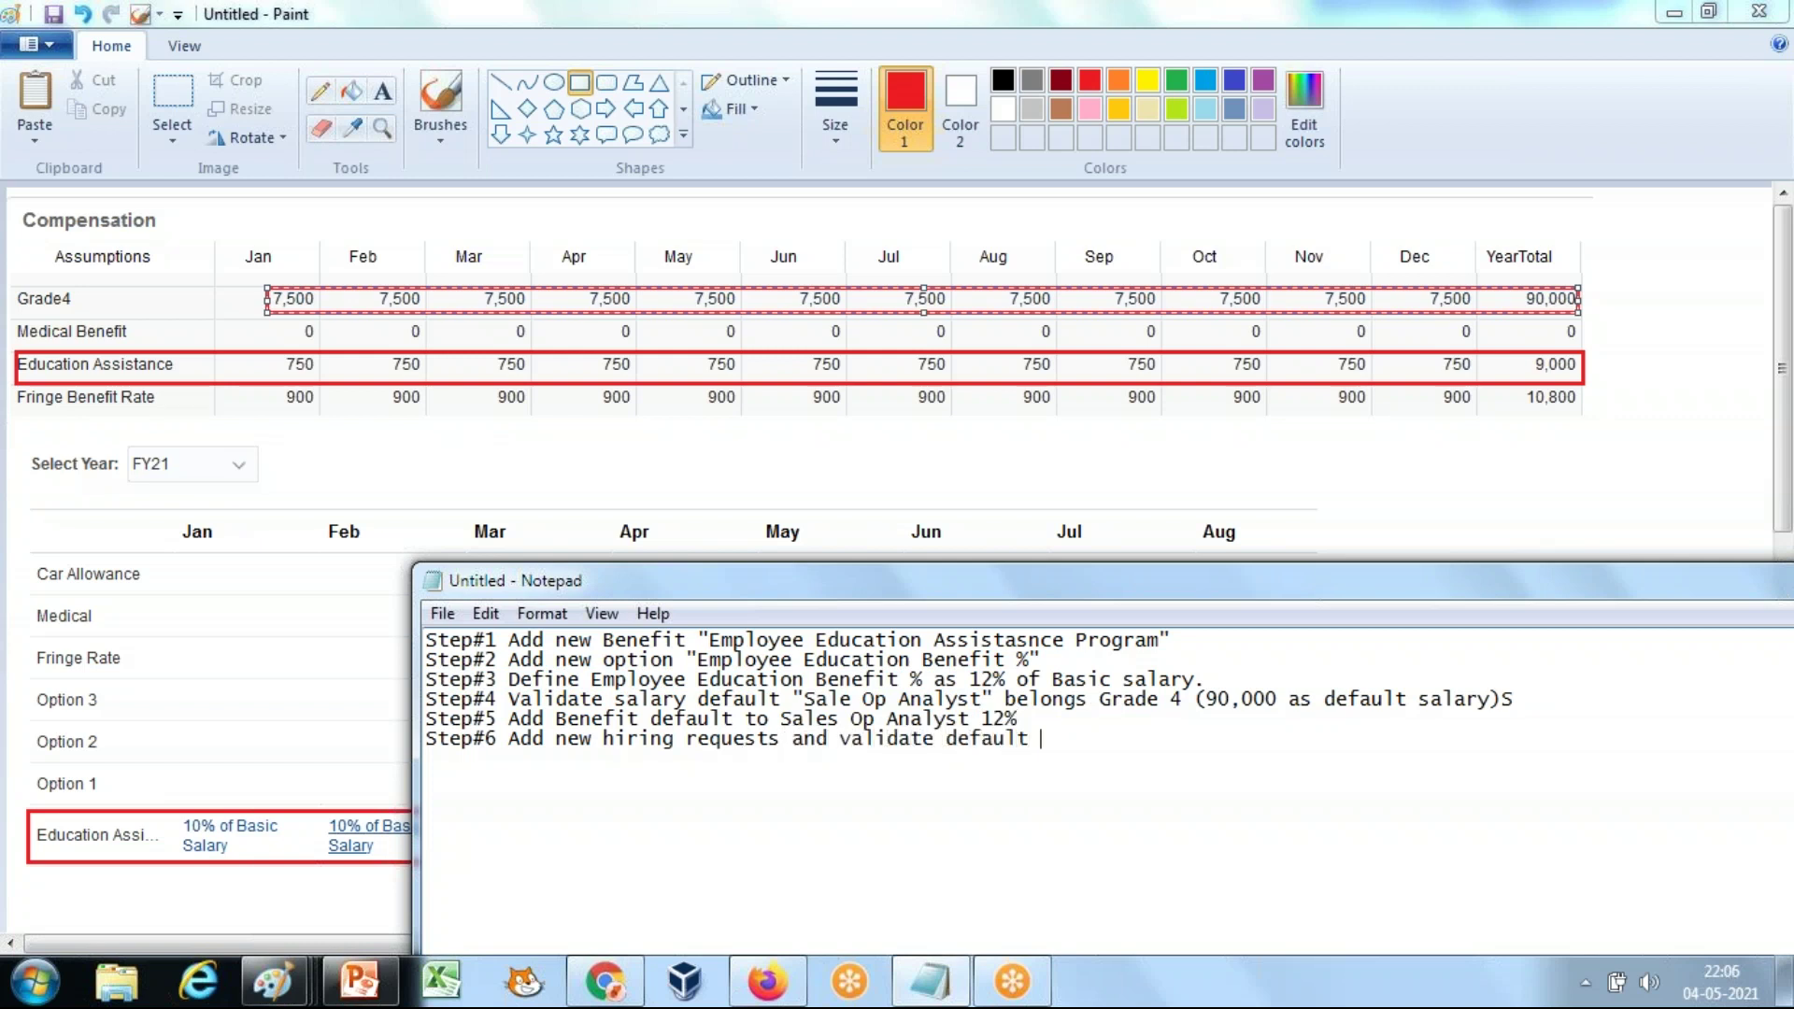
# Step: Extend the Step#6 line with "and validate default" and open the On-Screen Keyboard, placing it clear of that line
pyautogui.write('alar')
pyautogui.click(34, 981)
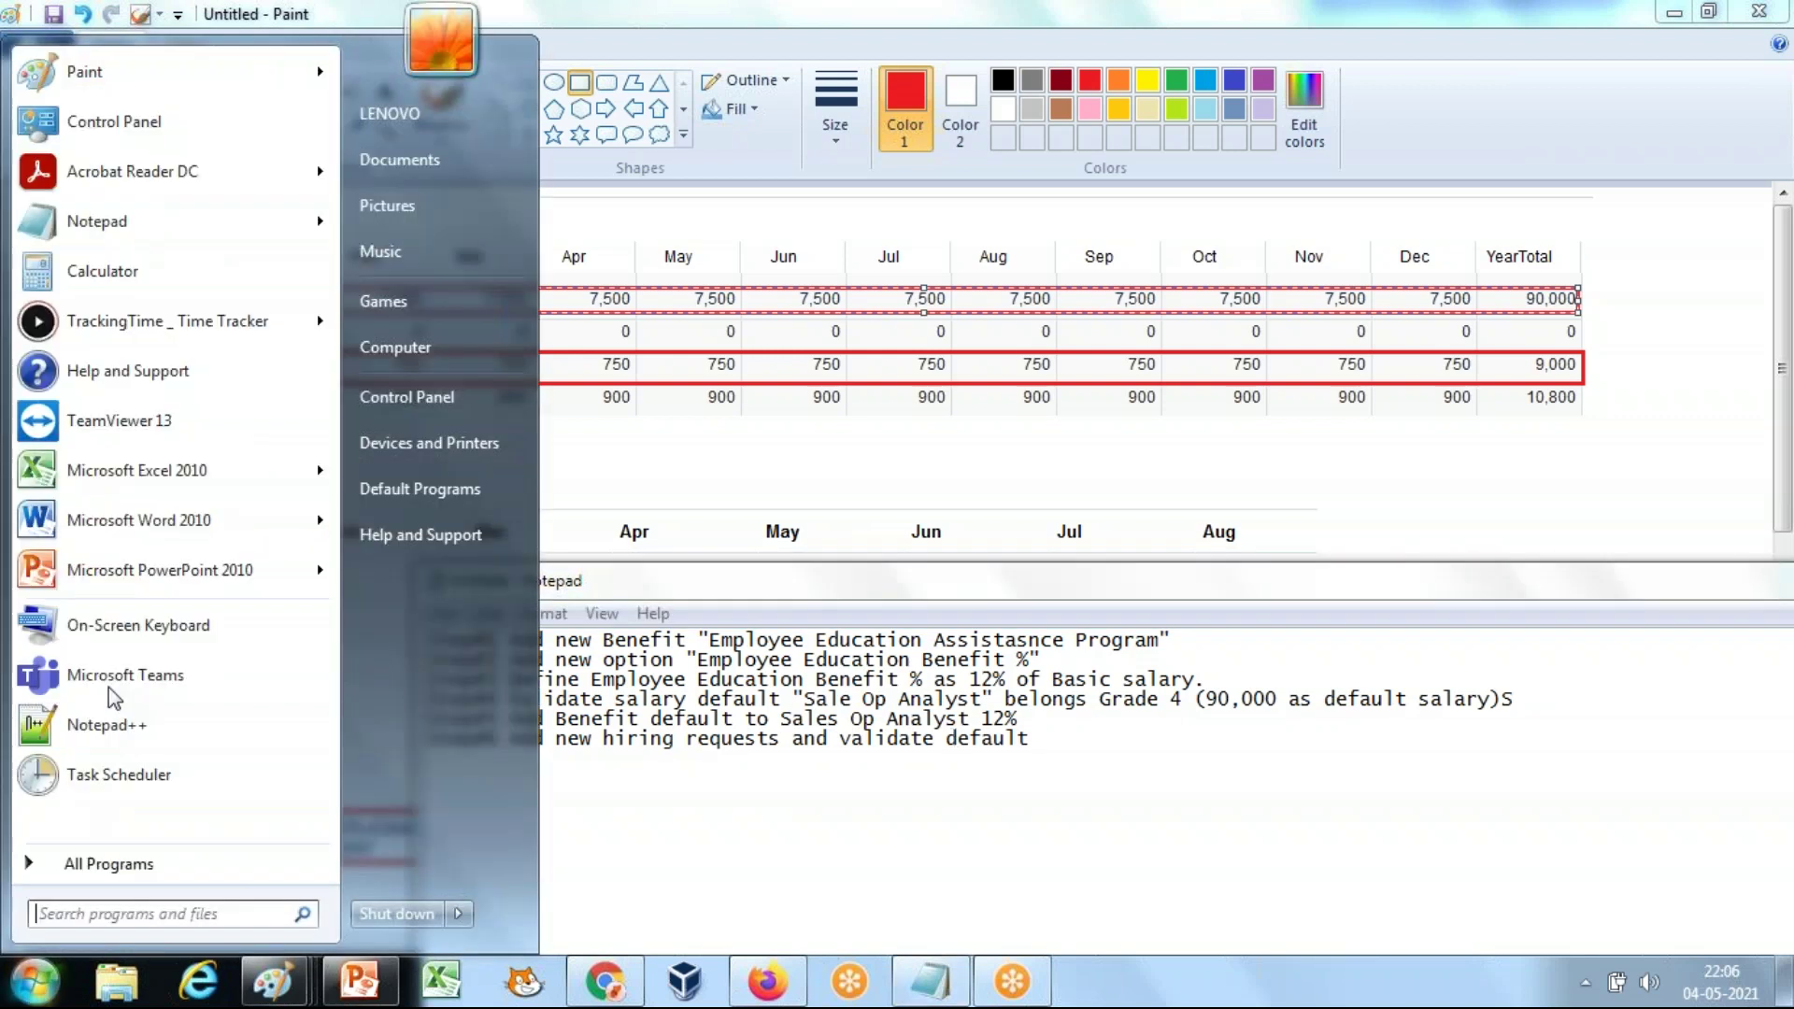
pyautogui.click(129, 637)
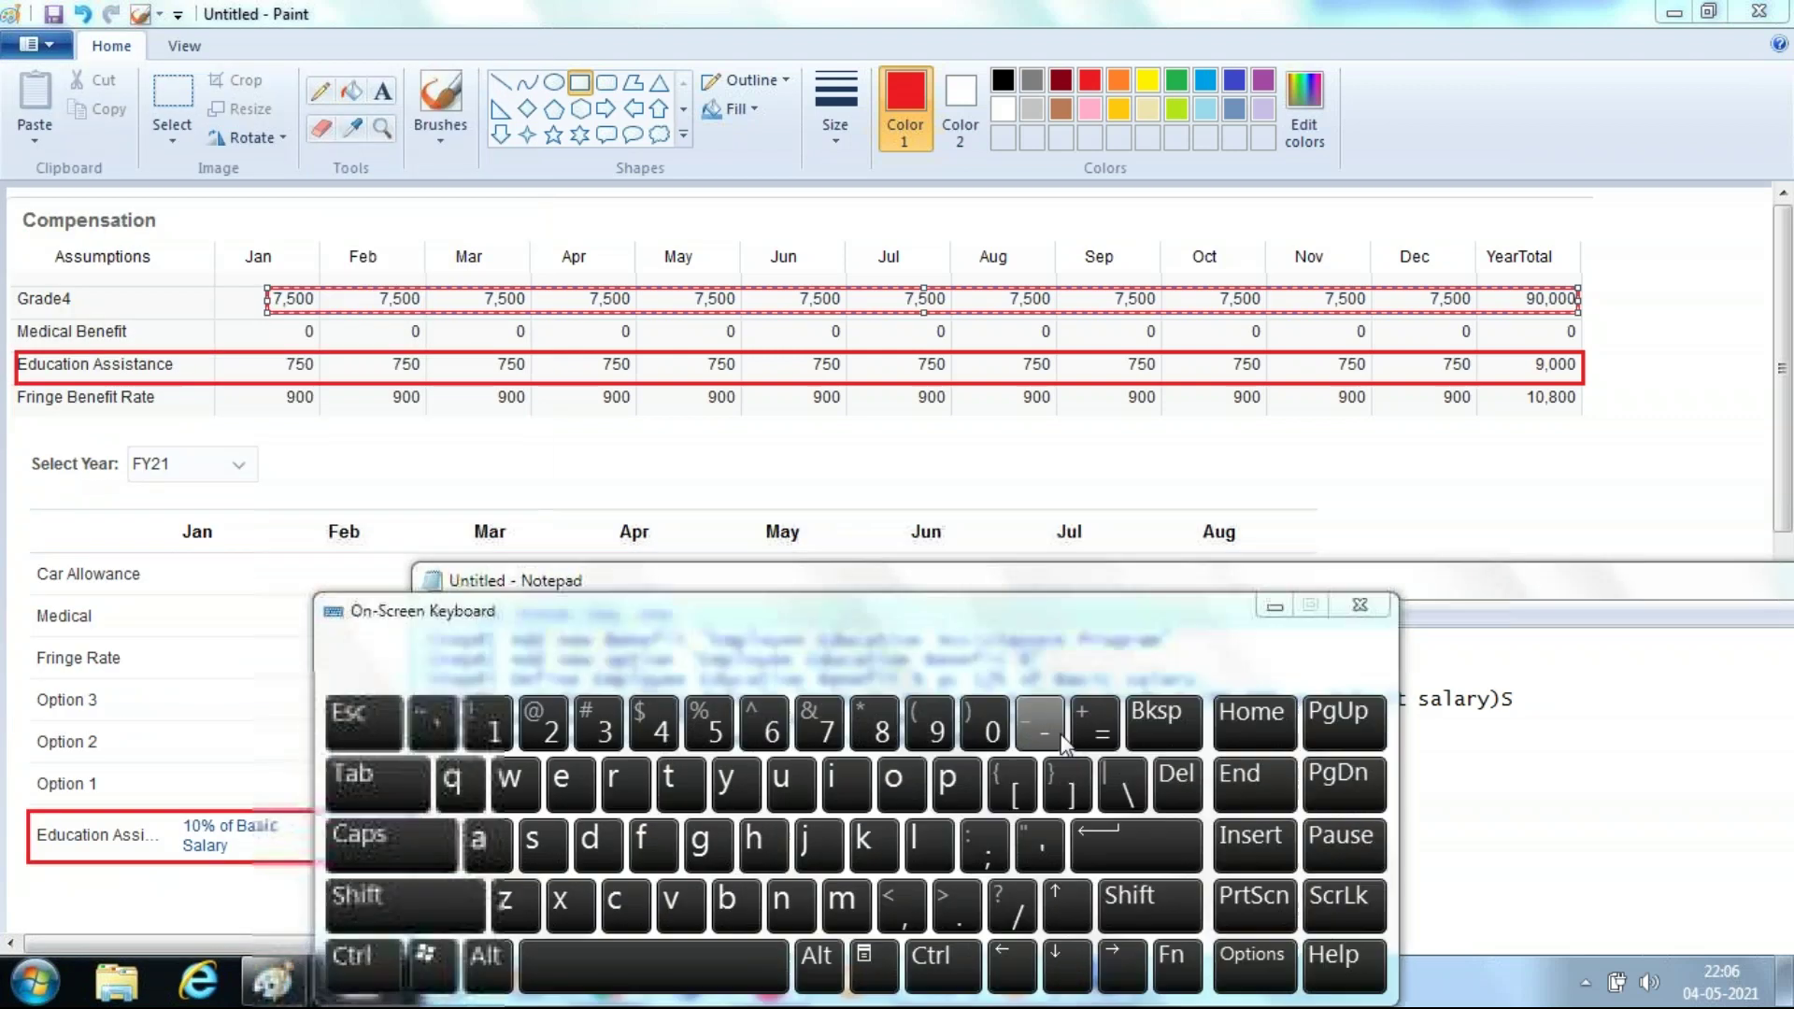
pyautogui.moveTo(996, 624); pyautogui.dragTo(1637, 280)
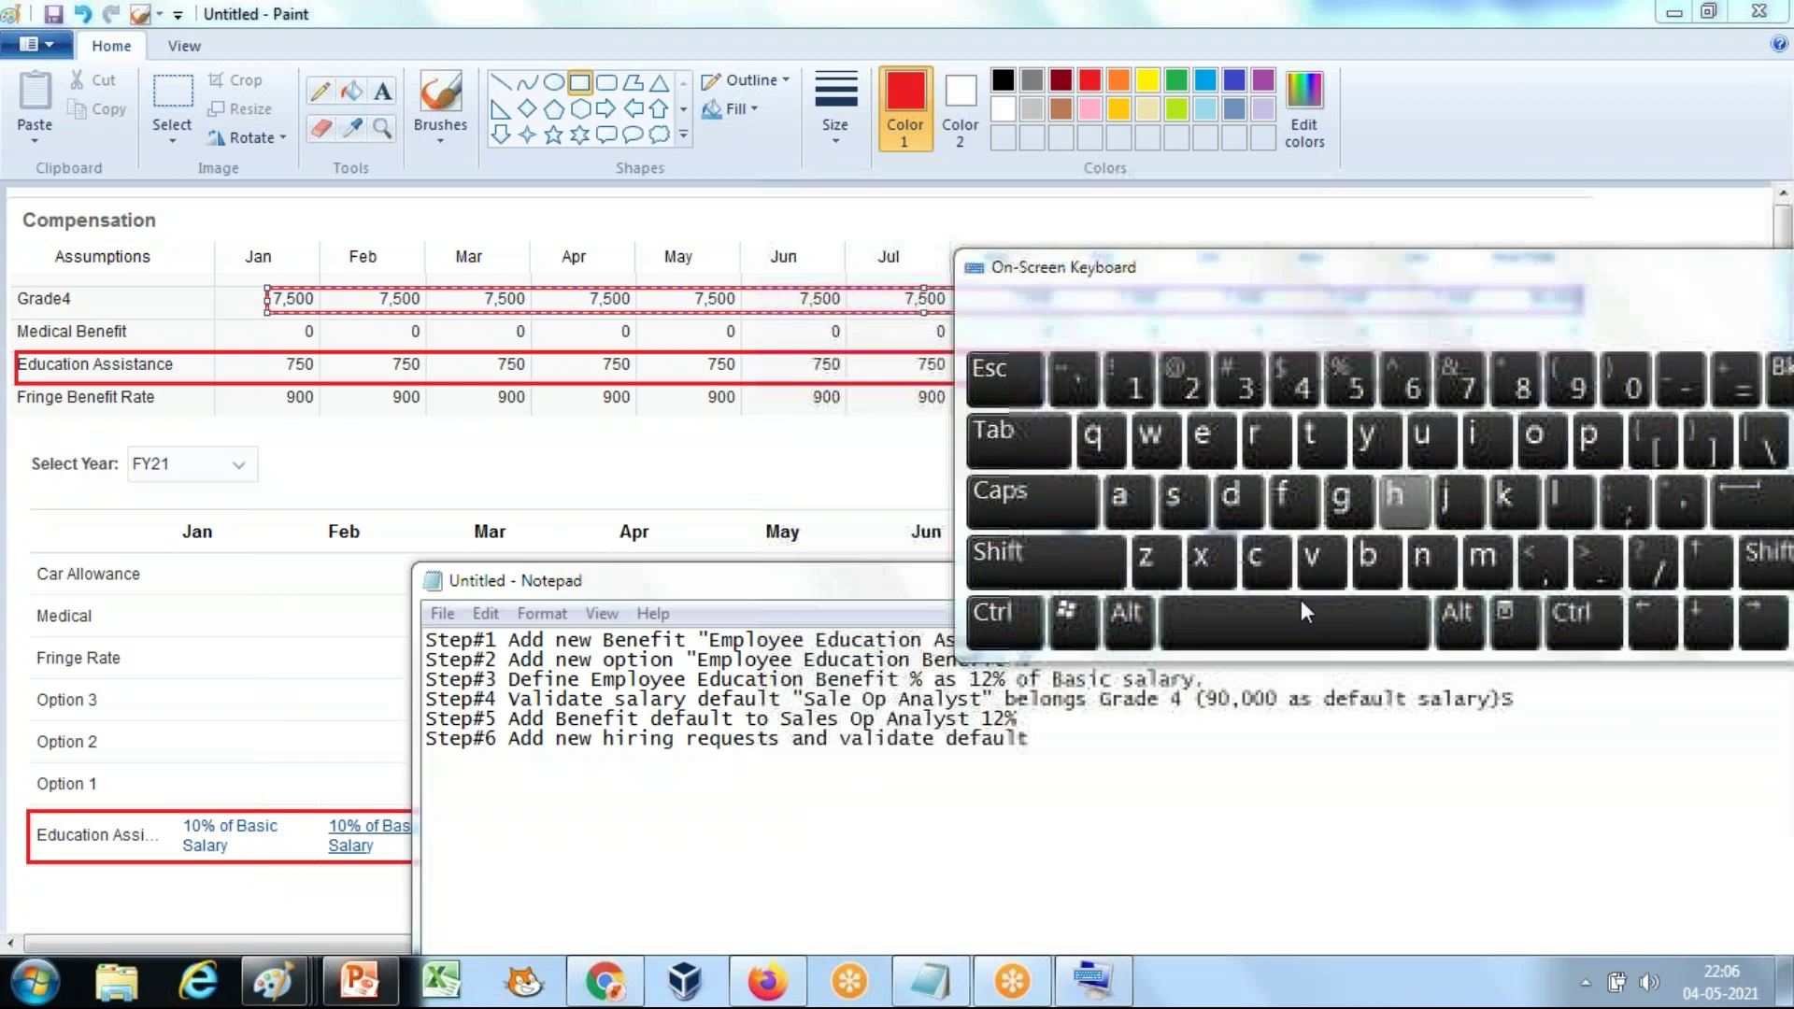
# Step: Complete the Step#6 line by adding "salary and benefit" at its end
pyautogui.click(1097, 741)
pyautogui.write('s')
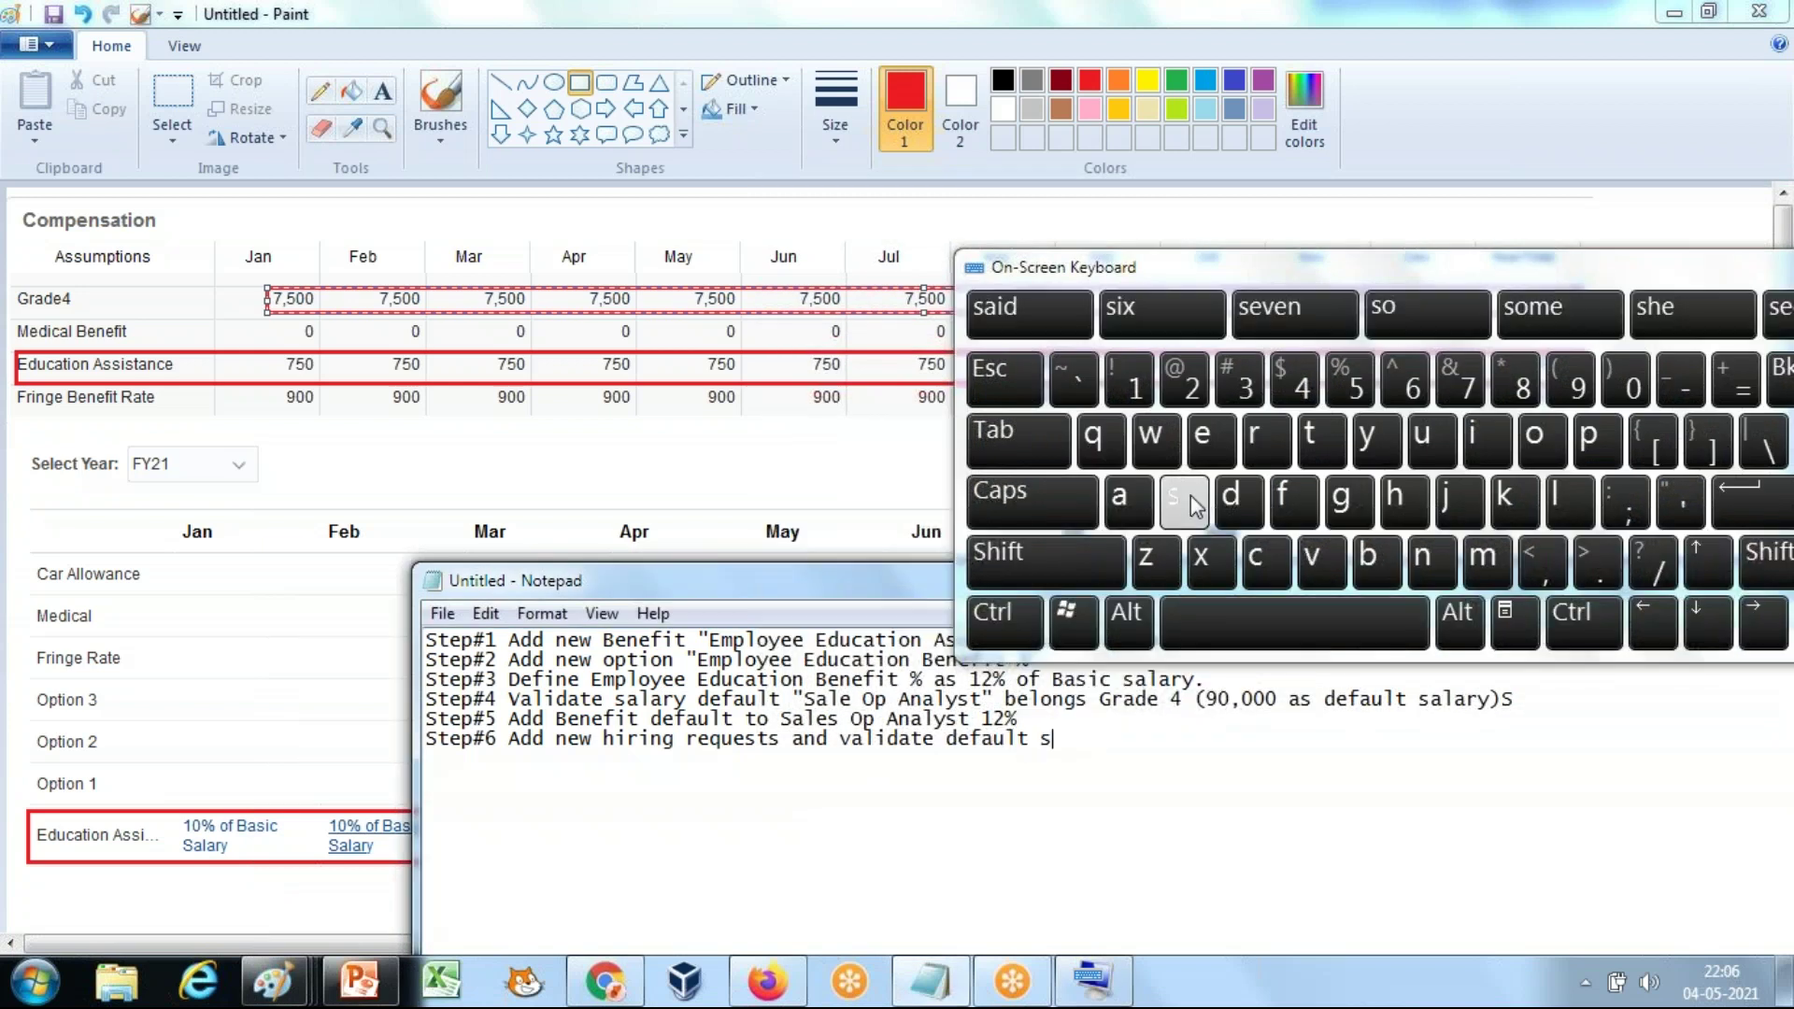
pyautogui.write('alary and benefit')
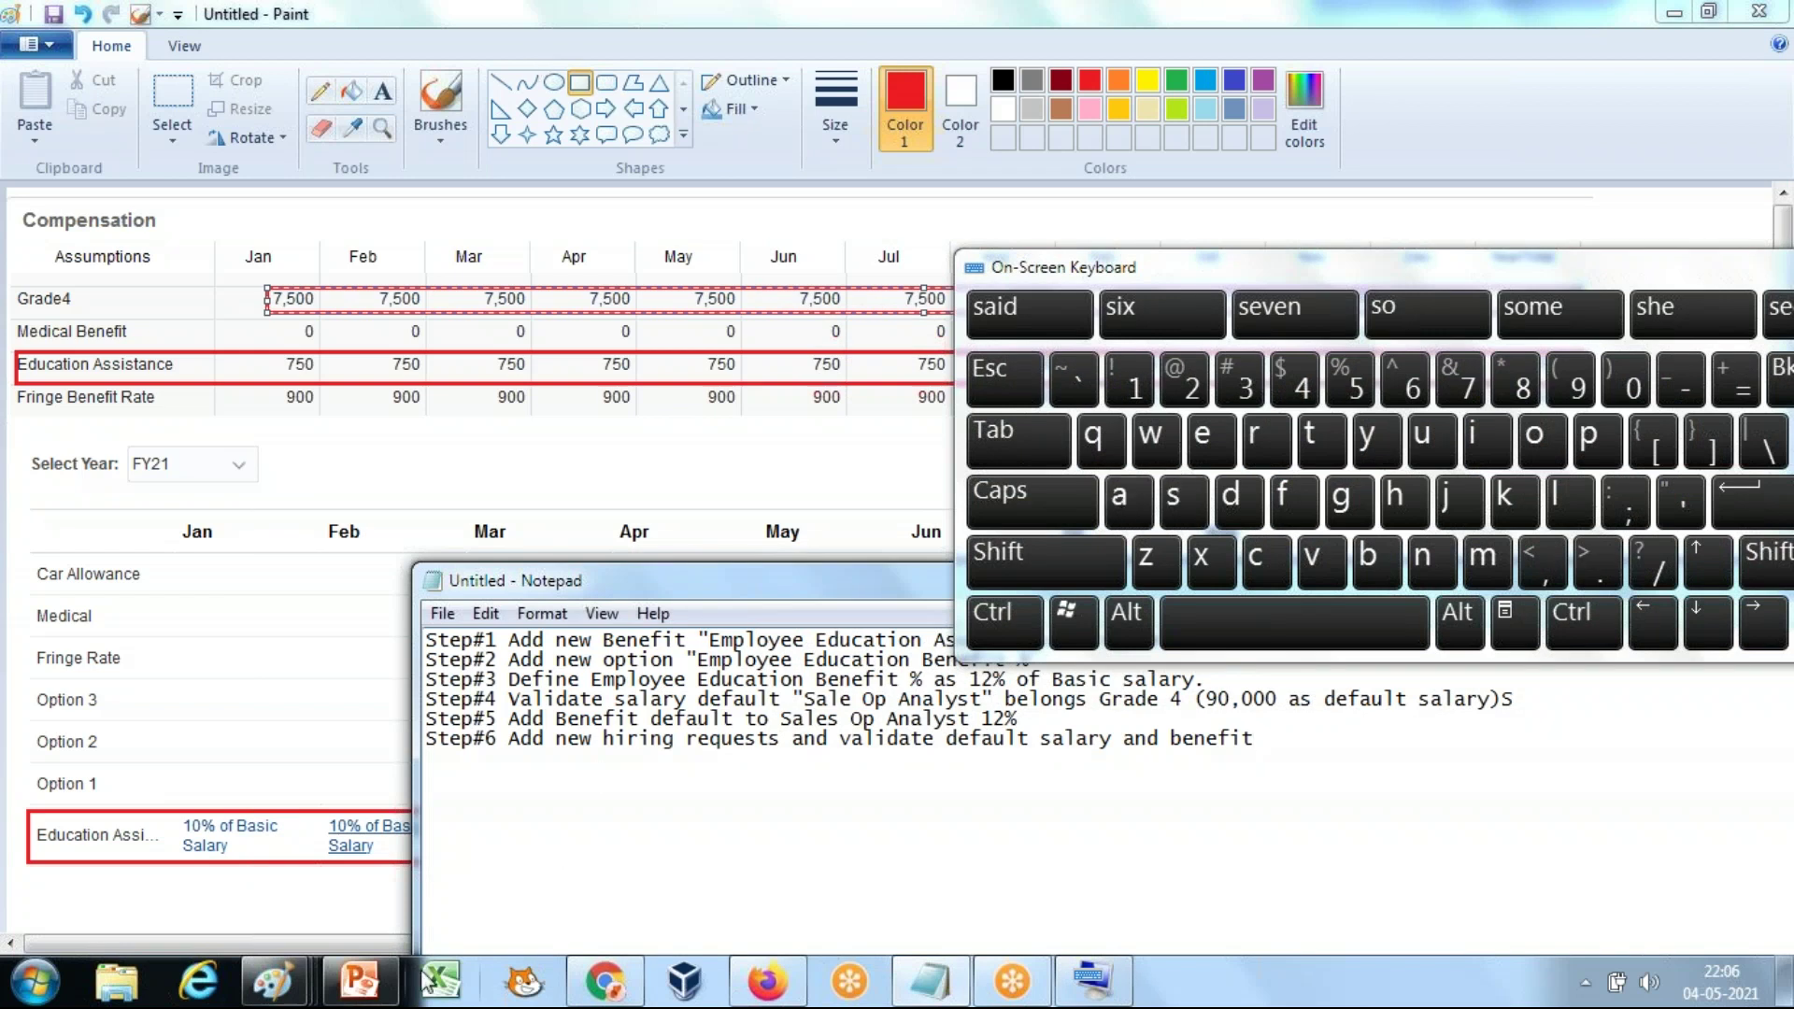
# Step: Switch to the Workforce Benefit Education Assistance presentation in PowerPoint and go to its last slide
pyautogui.click(387, 987)
pyautogui.hotkey('ctrl', 'End')
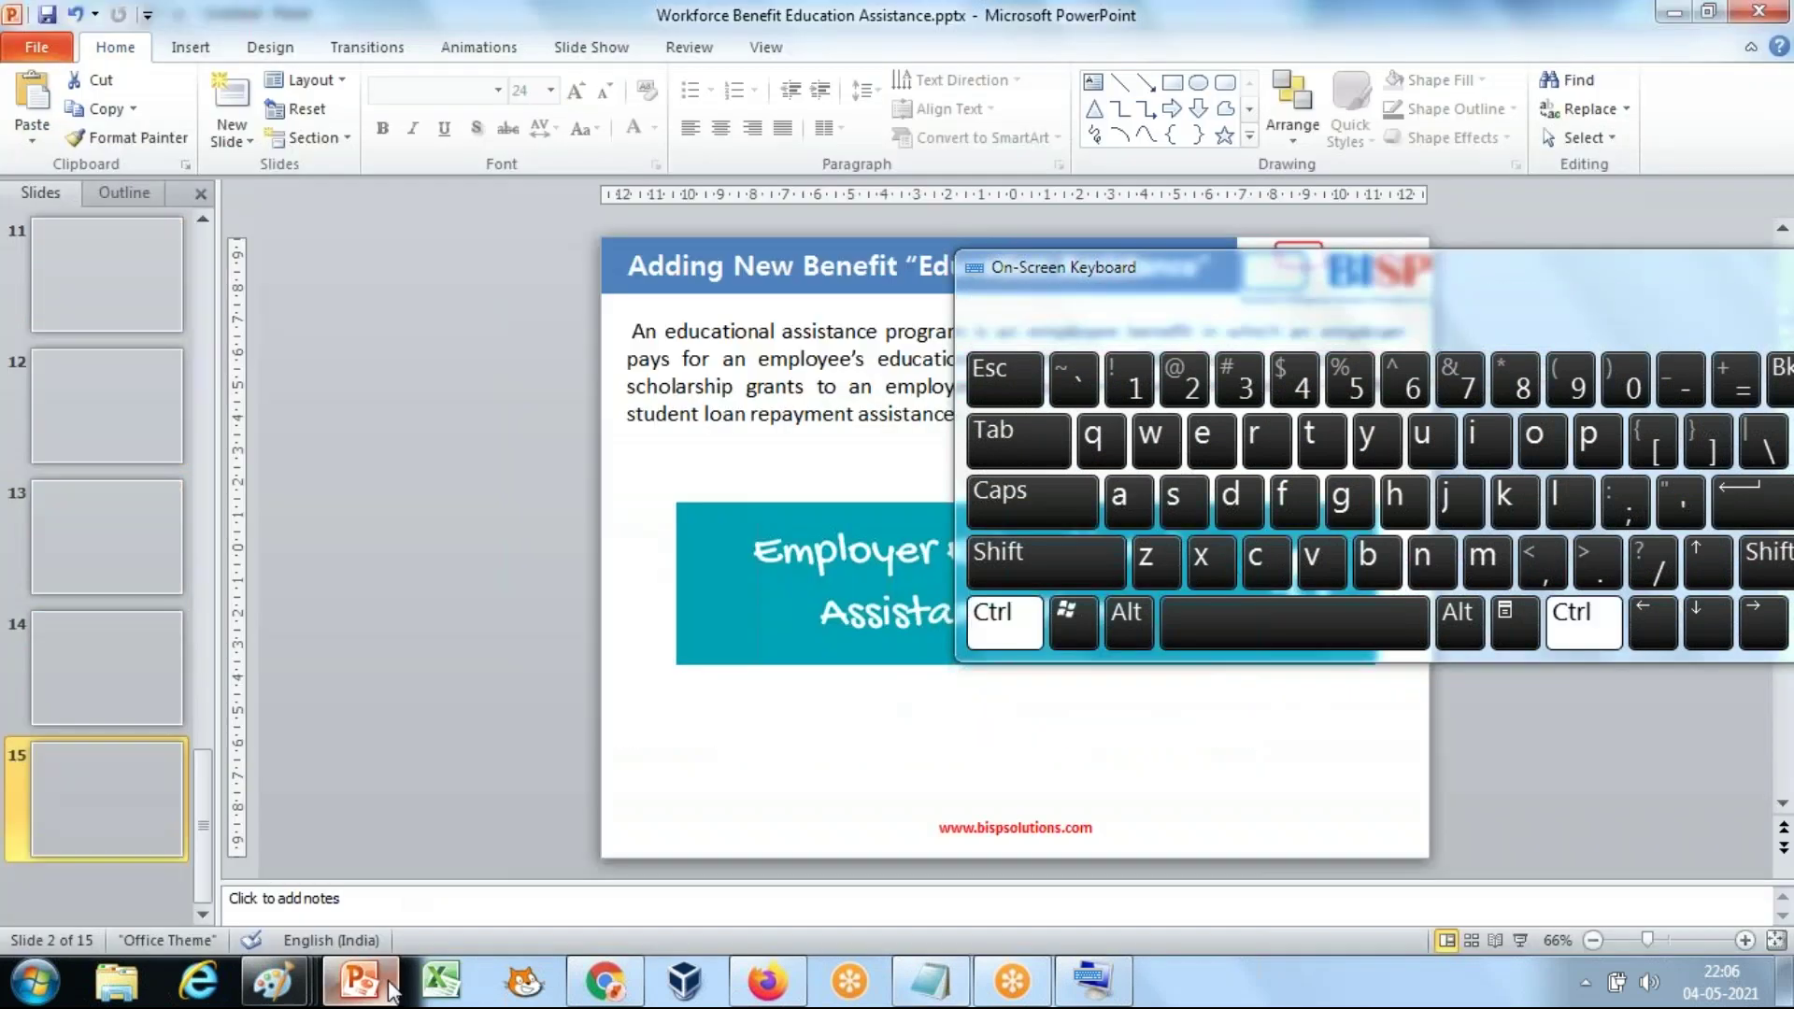